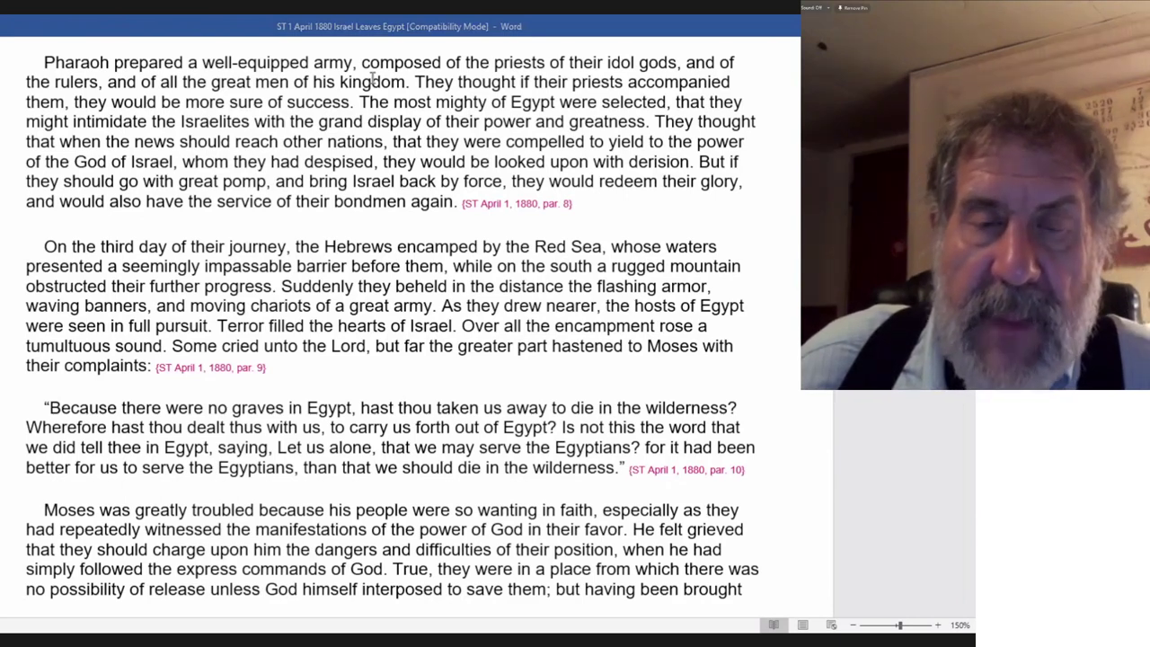
Switch to the Test workbook in Excel and label the upper three timeline boxes Passover, Unleavened Bread and First Fruits
key("alt+Tab")
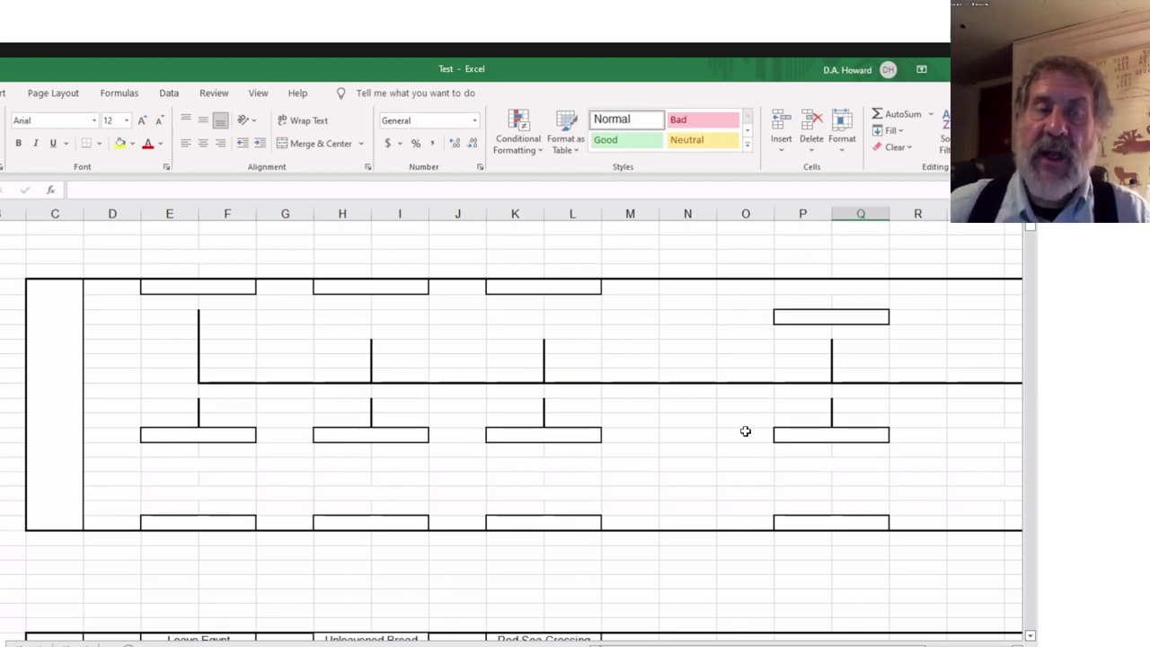
left_click(218, 287)
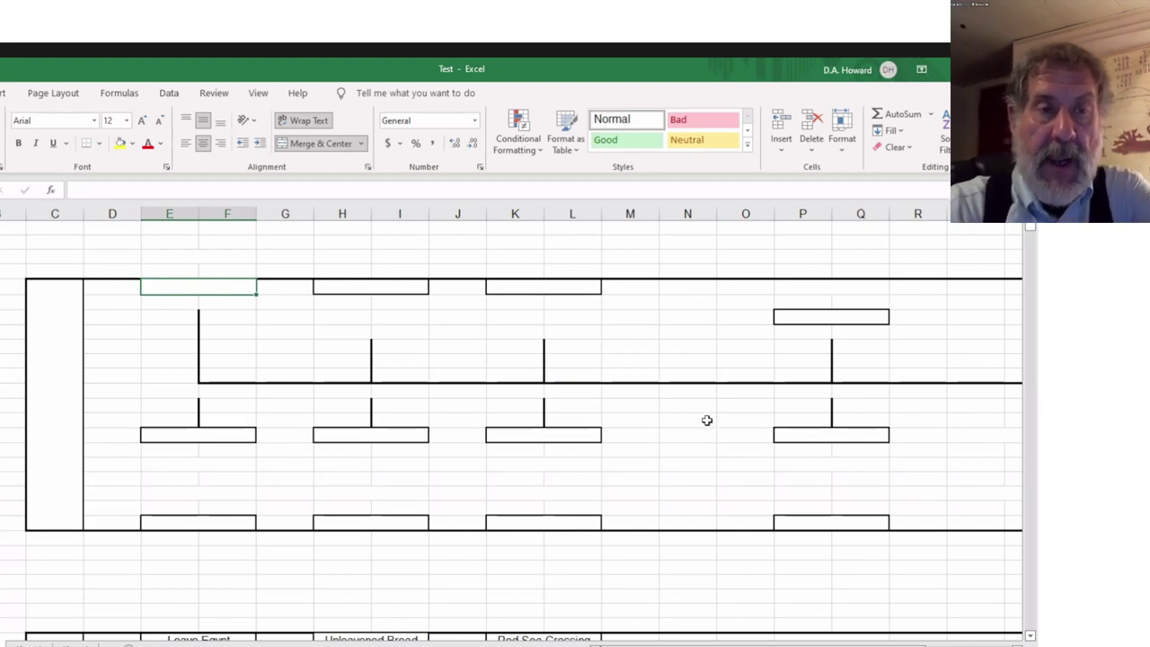
type("Passover")
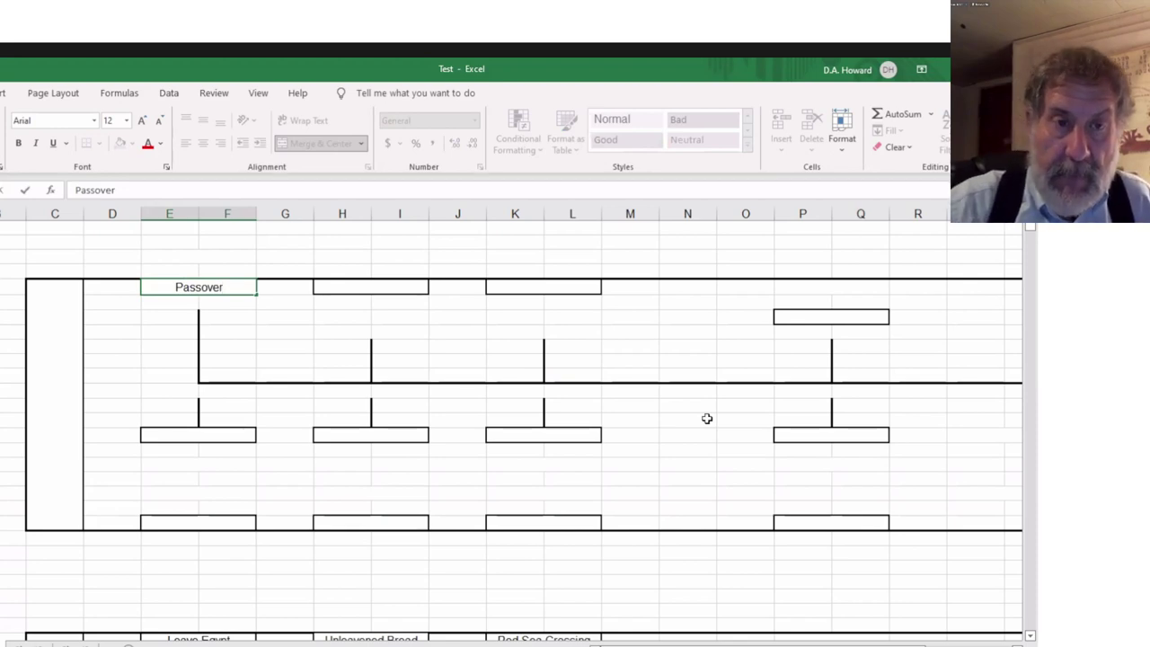
key("Tab")
key("Tab")
type("Unlea")
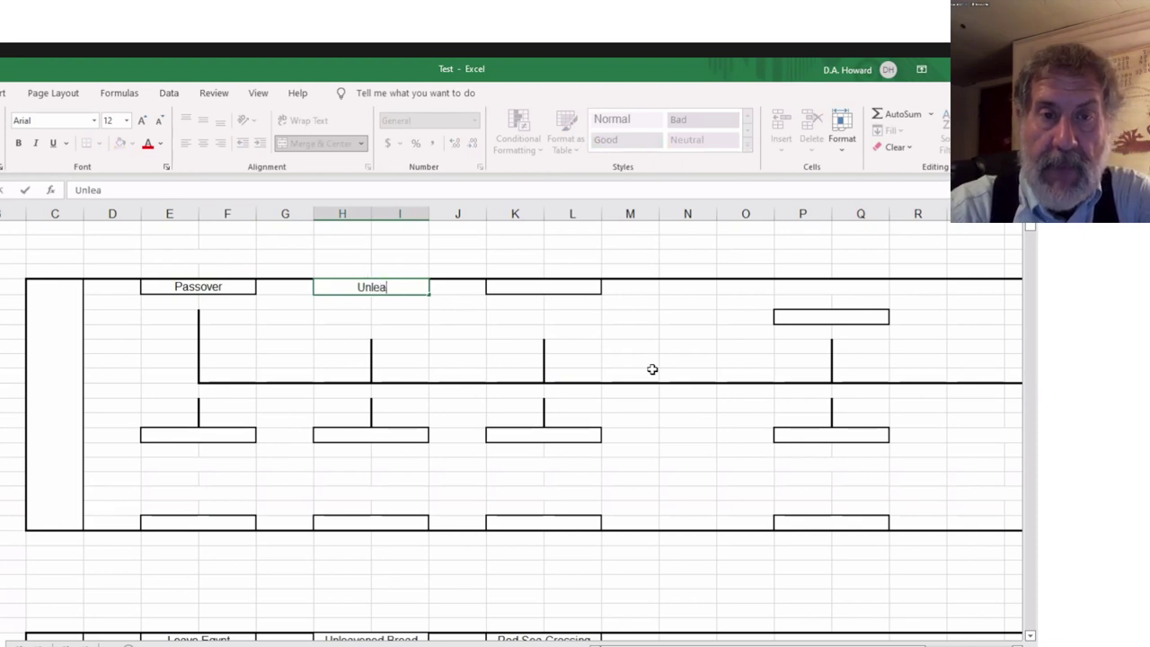
type("vened Bread")
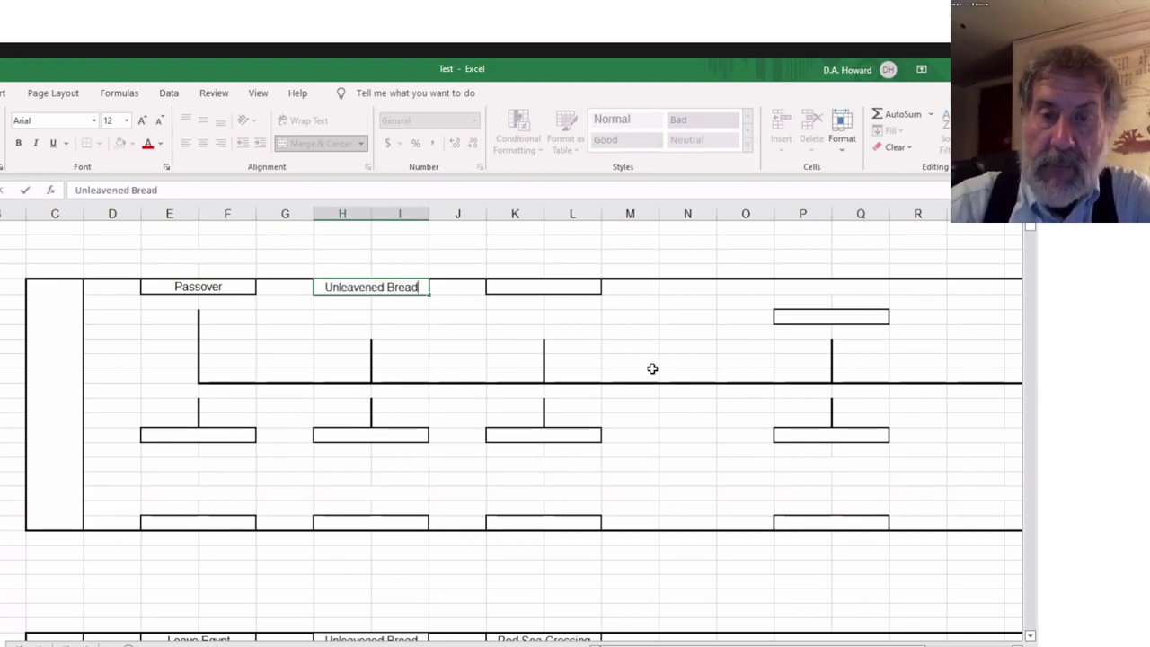
key("Tab")
key("Tab")
type("First Fruits")
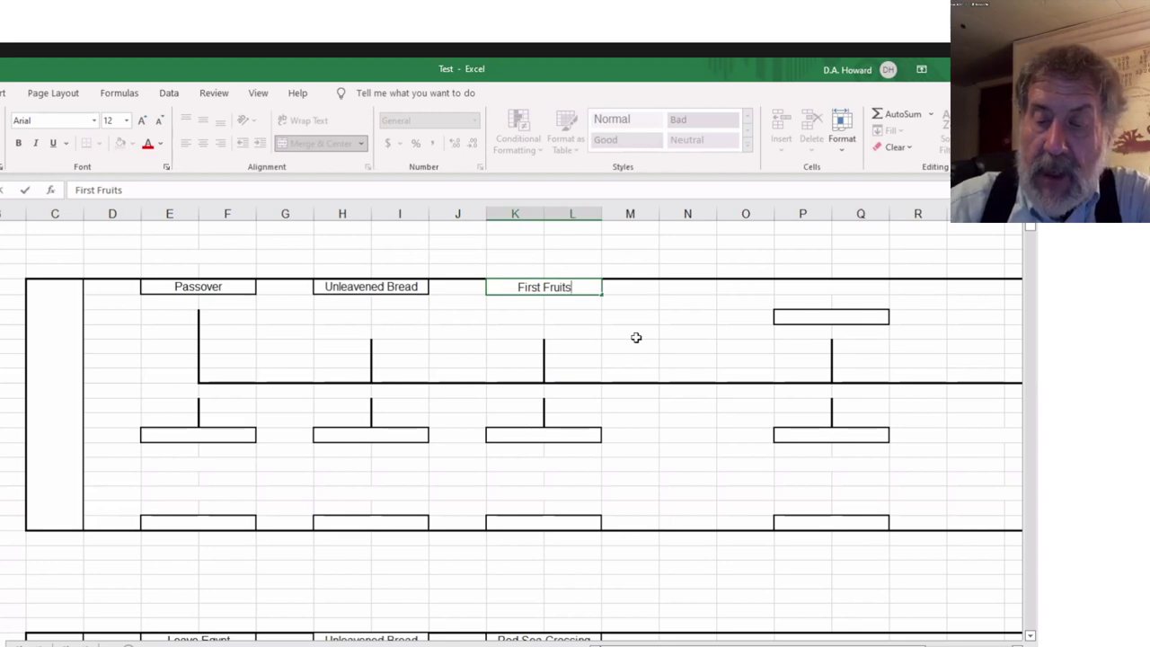
key("Return")
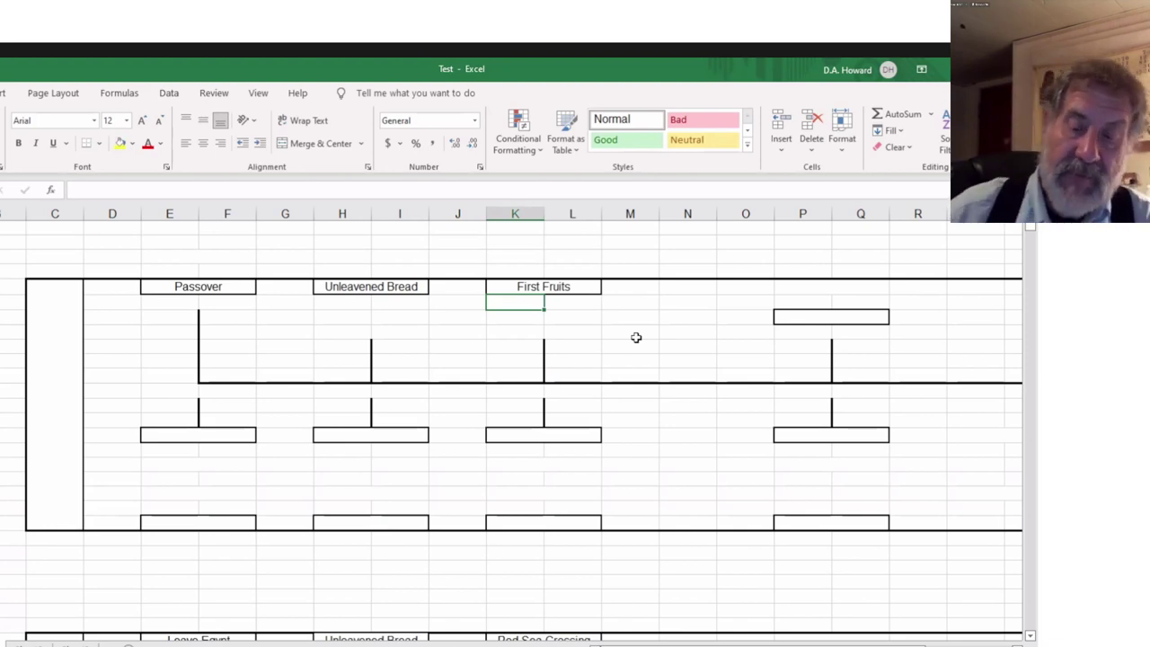
Enter the title "Week of Christ" in the tall merged cell in column C beside the timeline
left_click(64, 405)
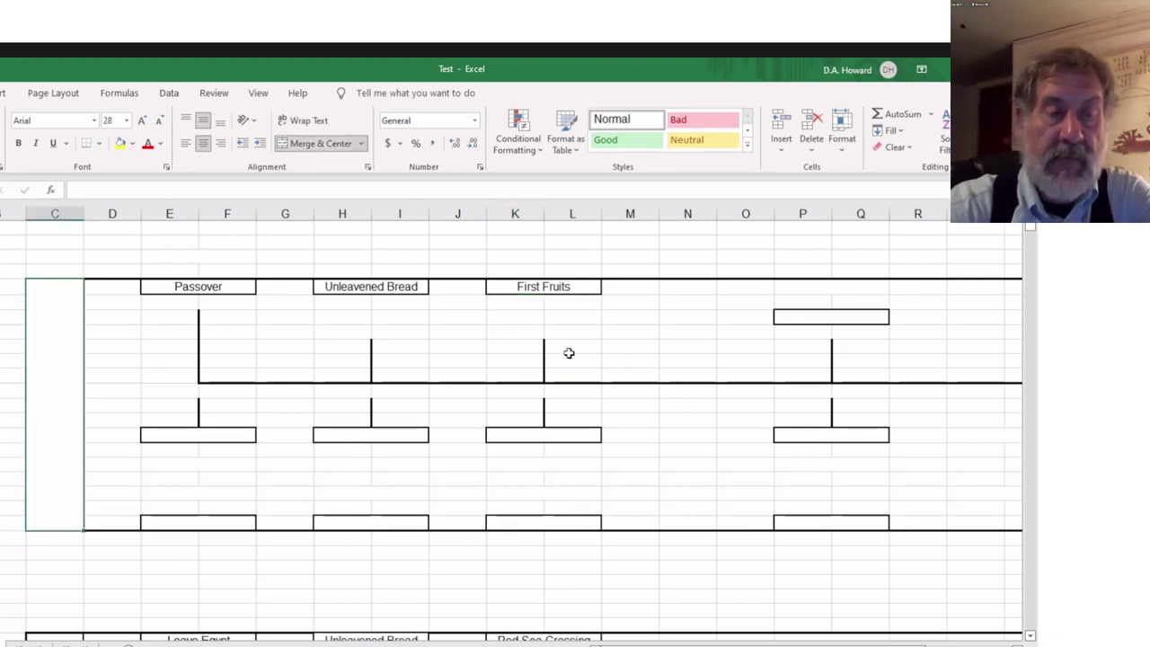
type("S")
key("BackSpace")
type("Wee")
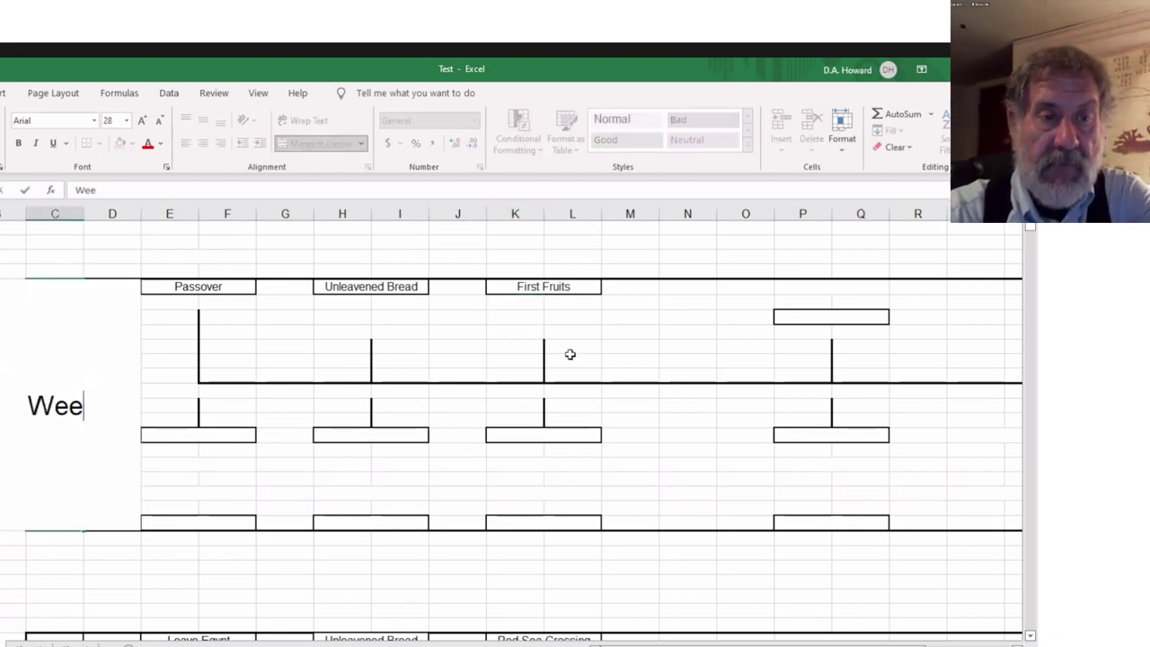
type("k of Christ")
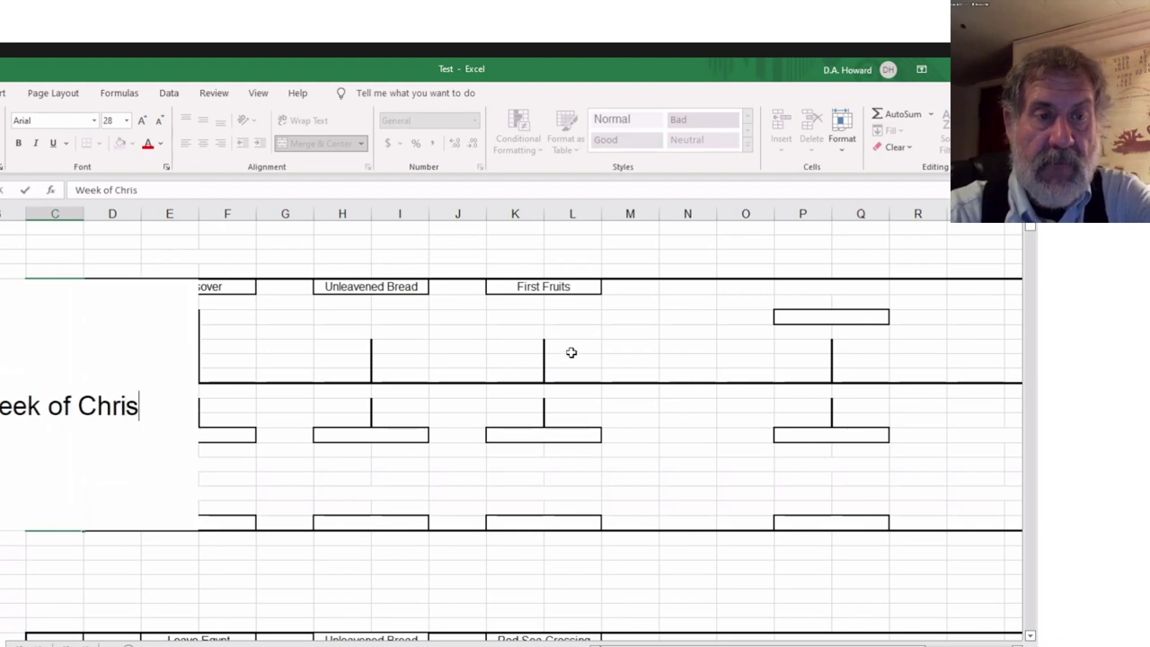
key("Return")
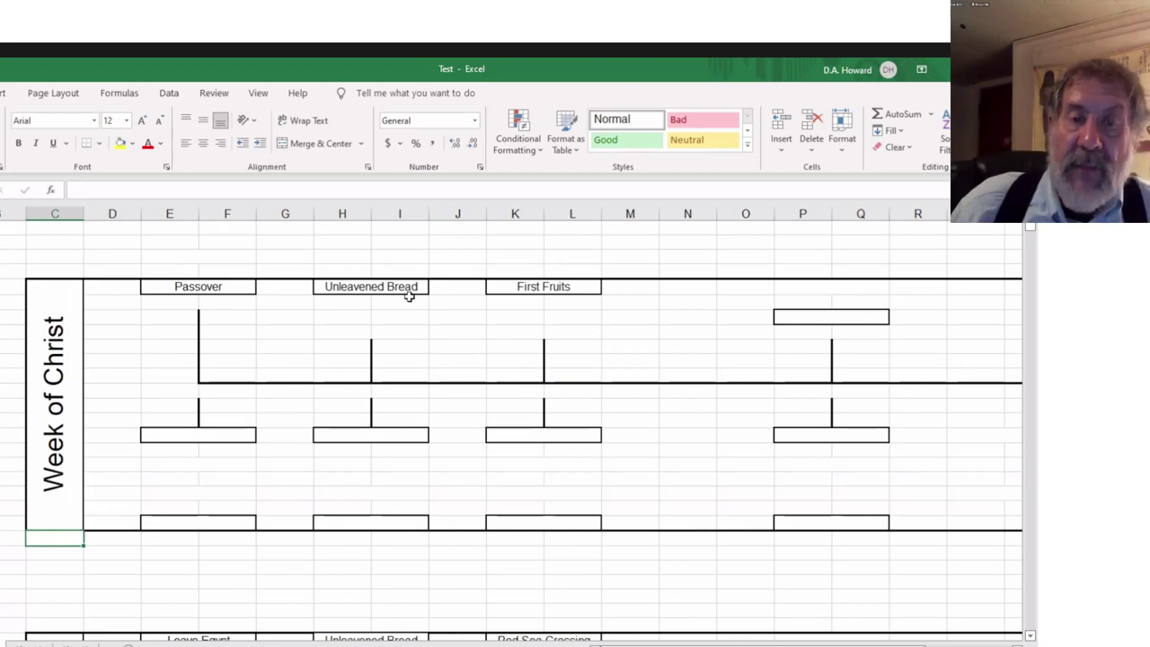
Fill the boxes just below the timeline under Passover, Unleavened Bread and First Fruits with 14th D 1M, 15th D 1M and 16th D 1M
left_click(188, 436)
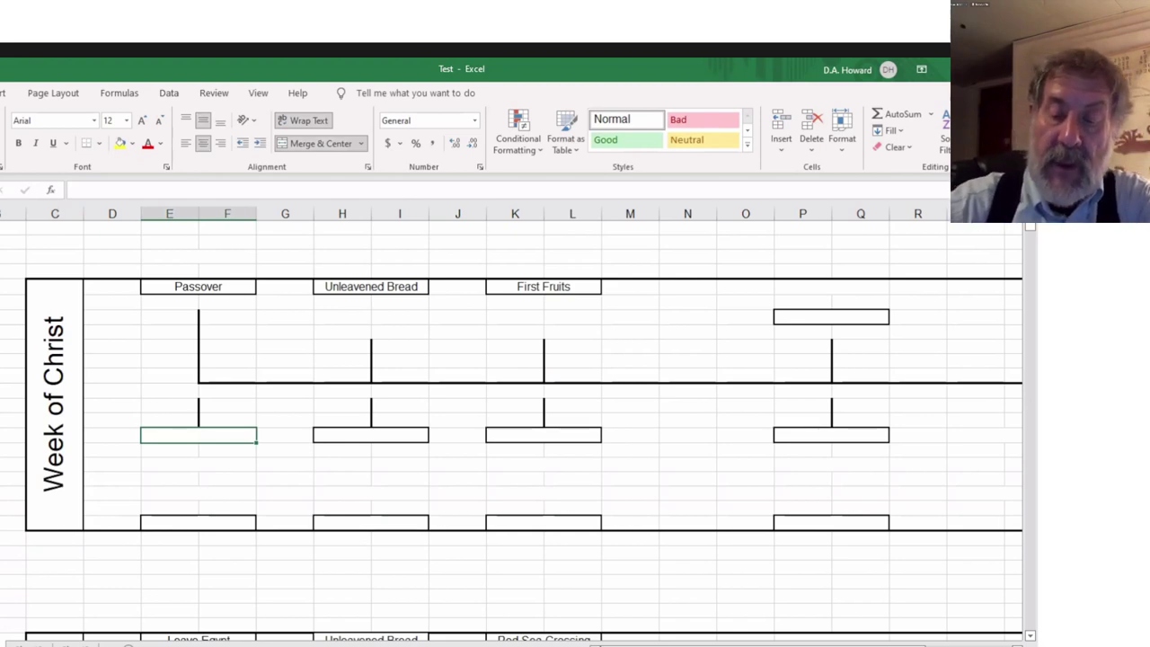
type("14th")
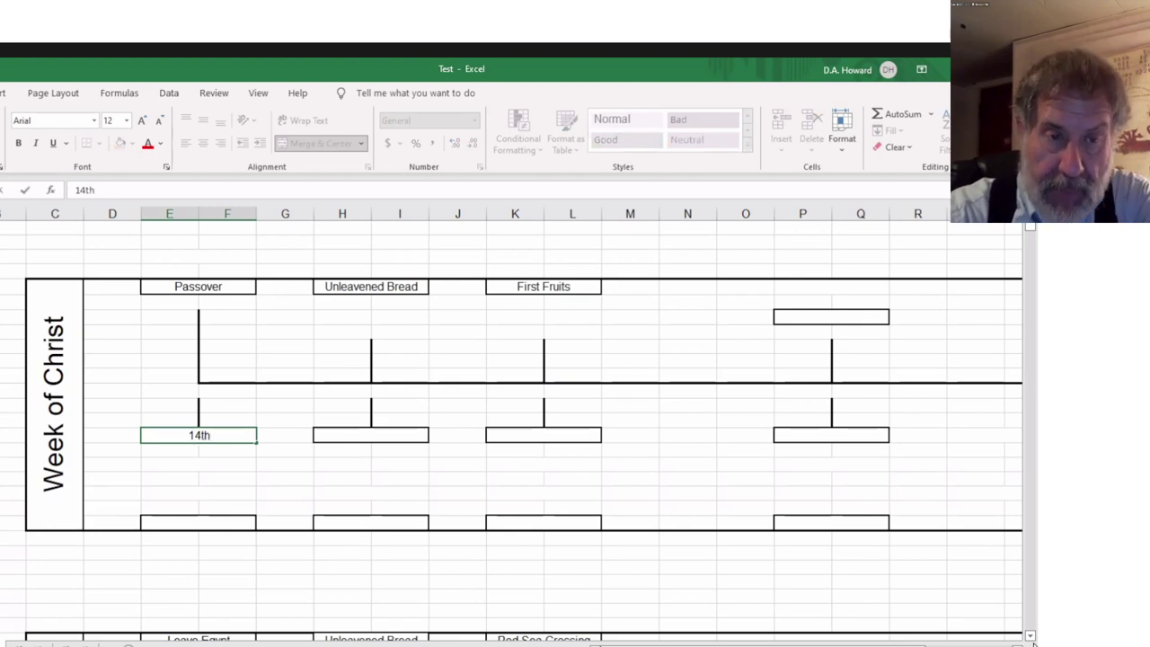
type(" D 1M")
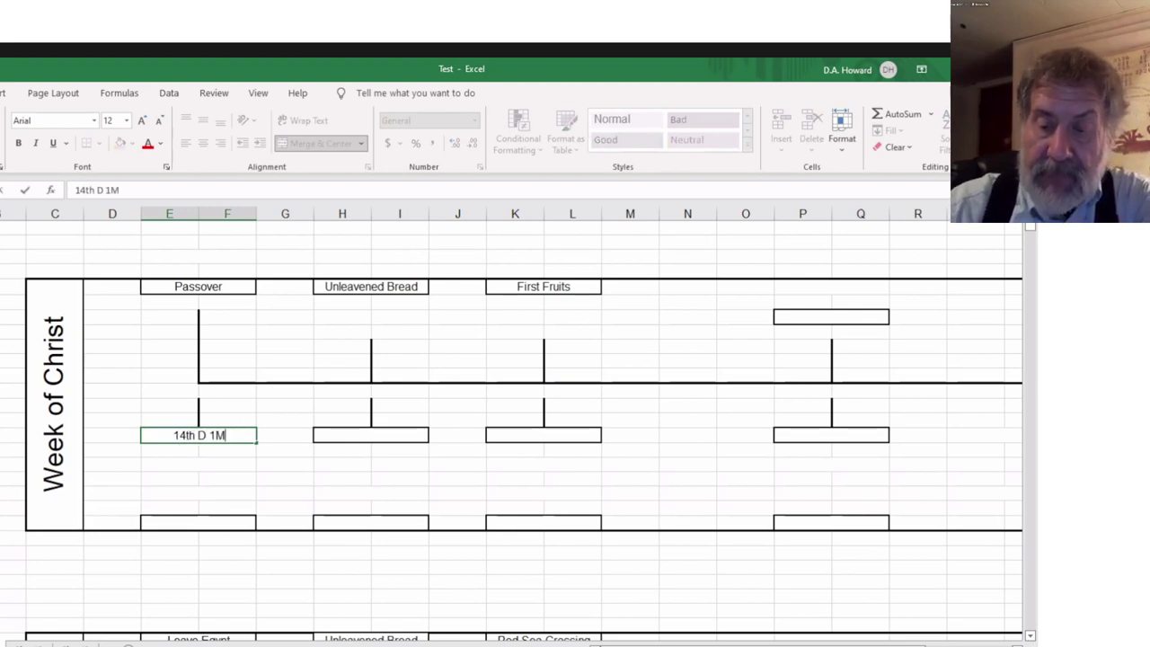
key("Tab")
key("Tab")
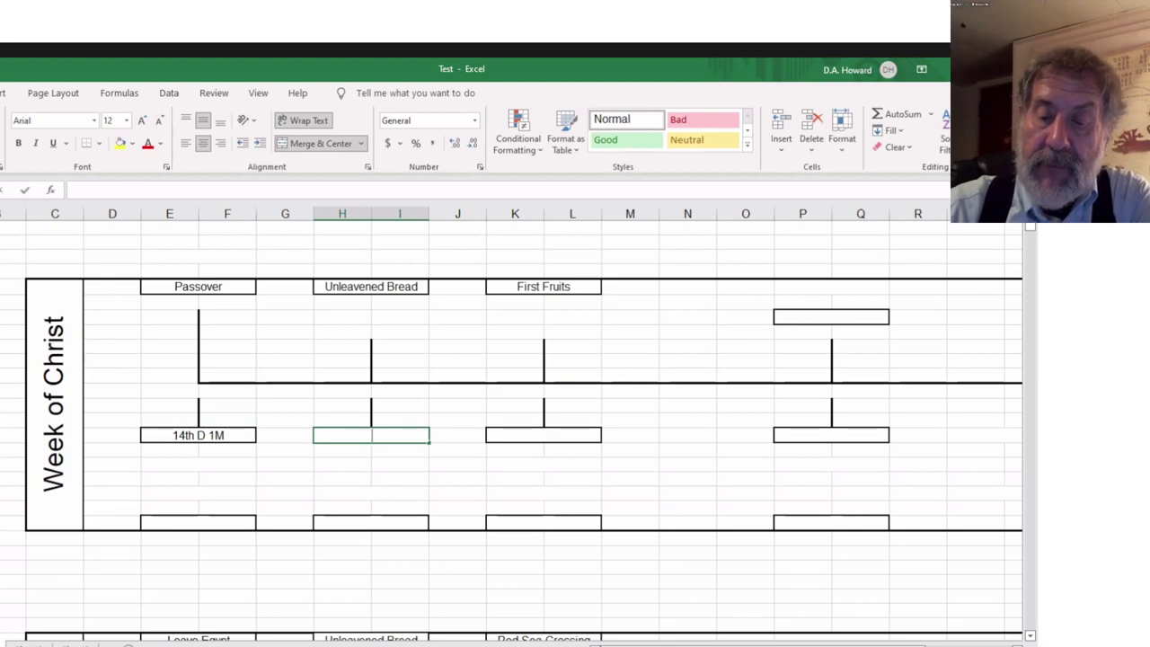
type("15th D")
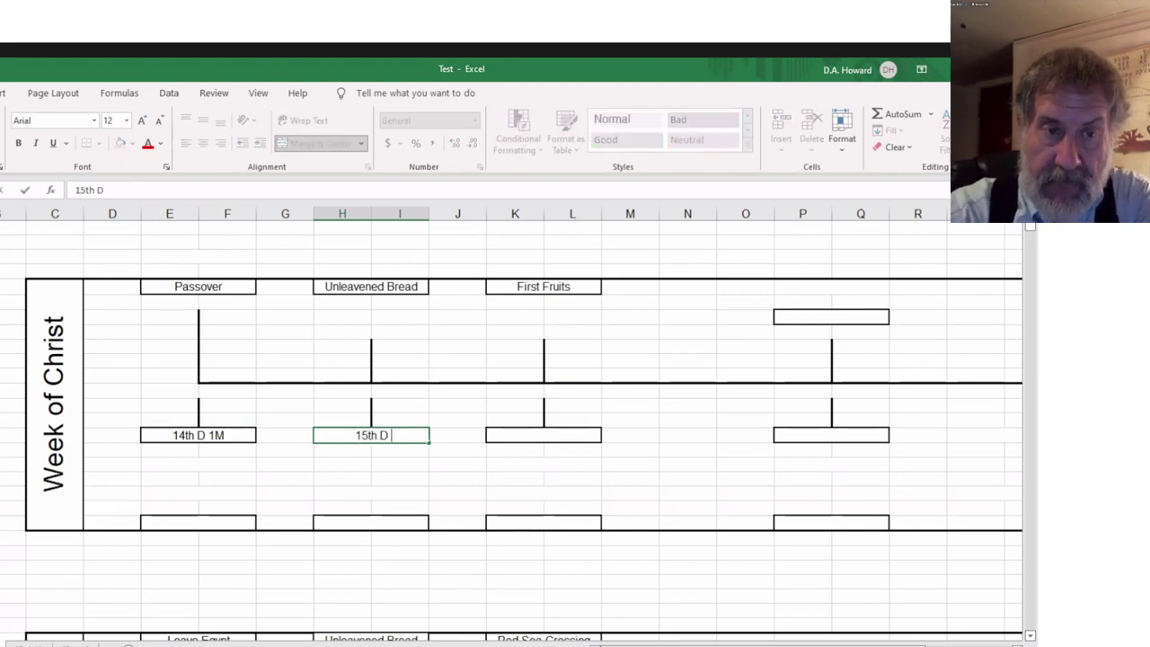
type(" 1M")
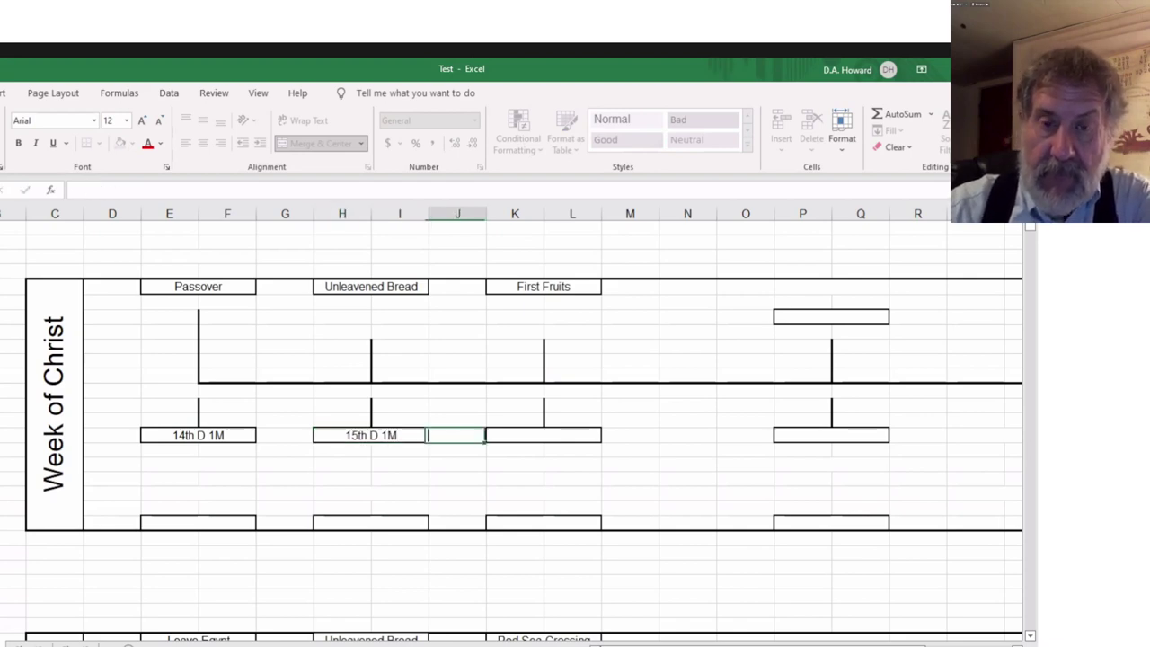
left_click(544, 435)
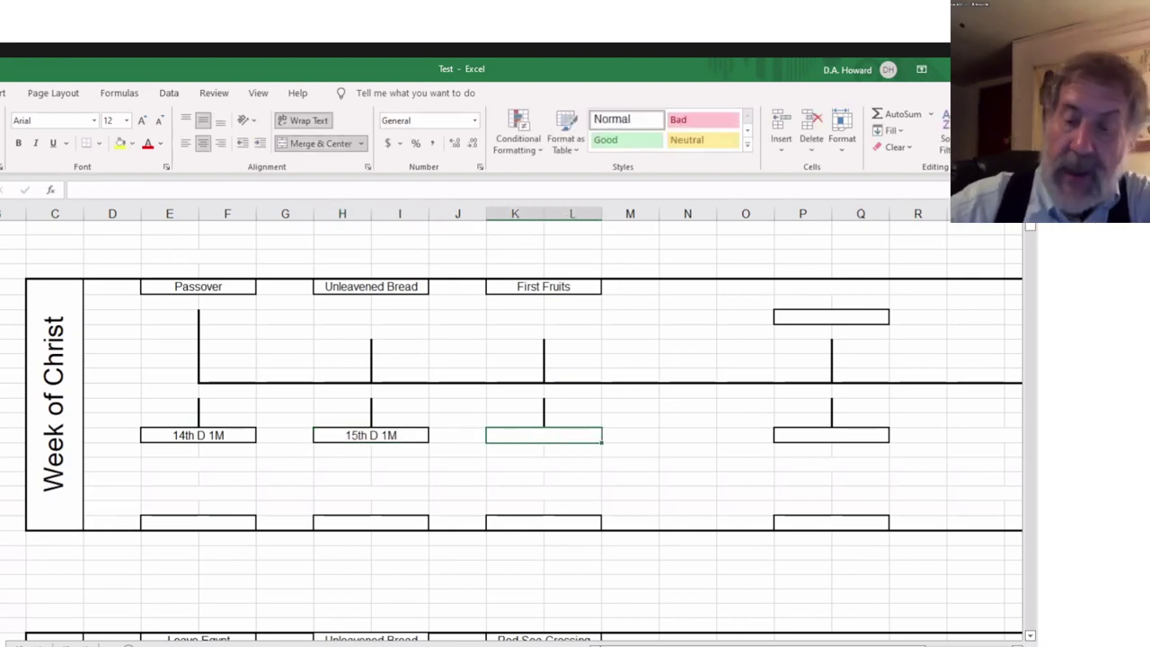
type("16")
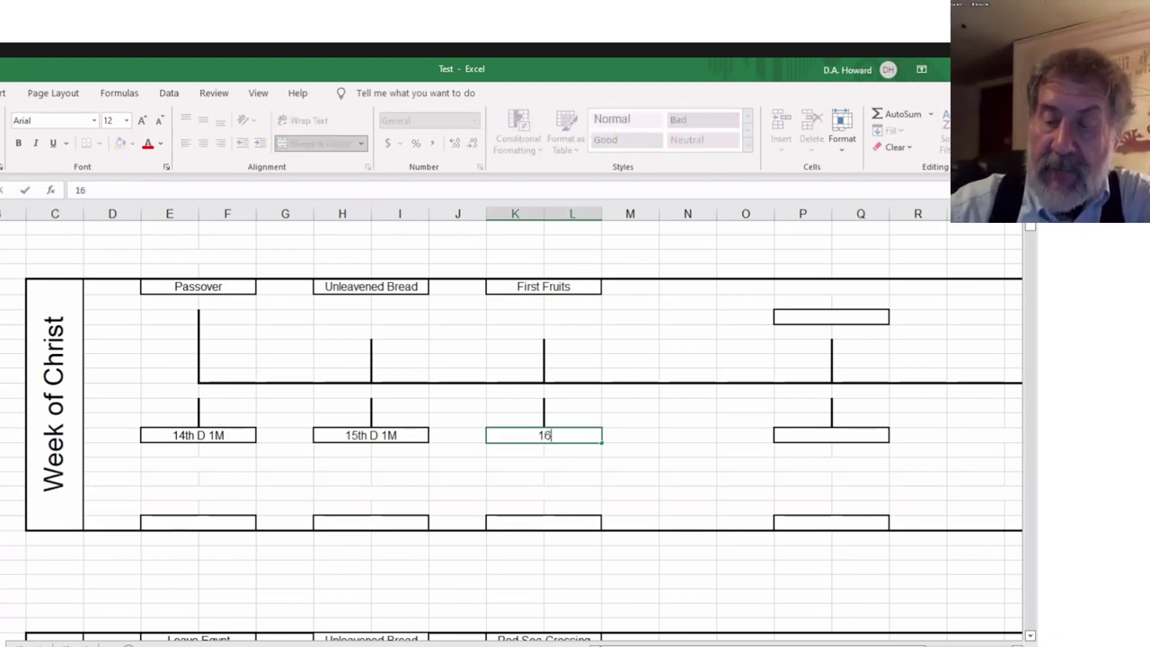
type("th")
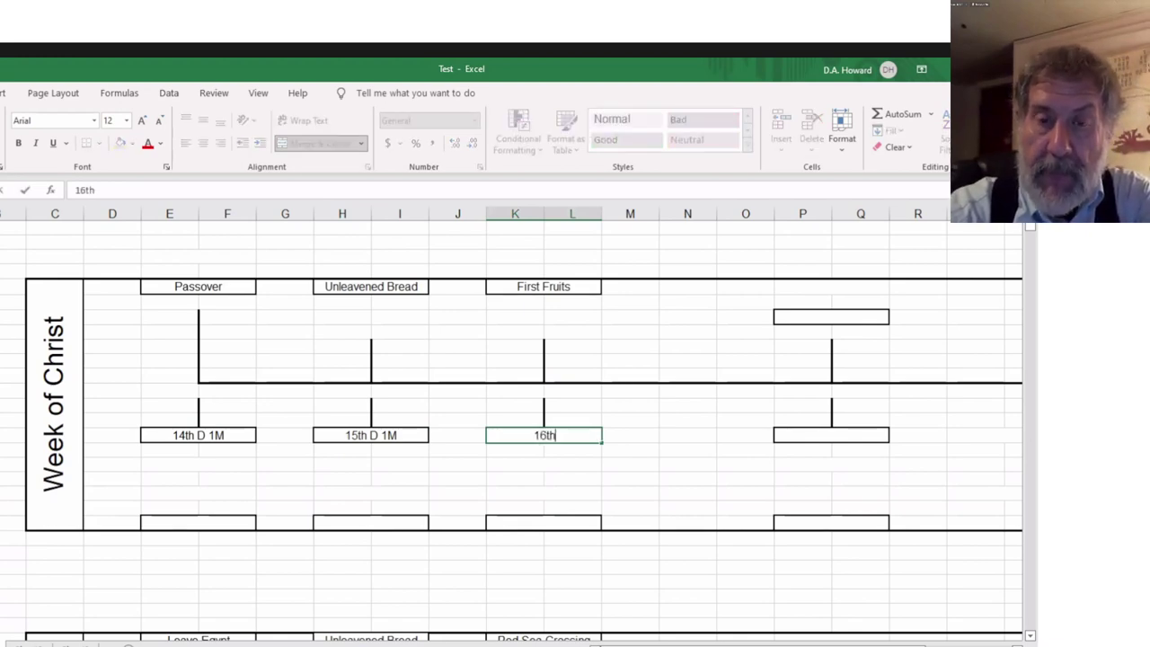
type(" D 1M")
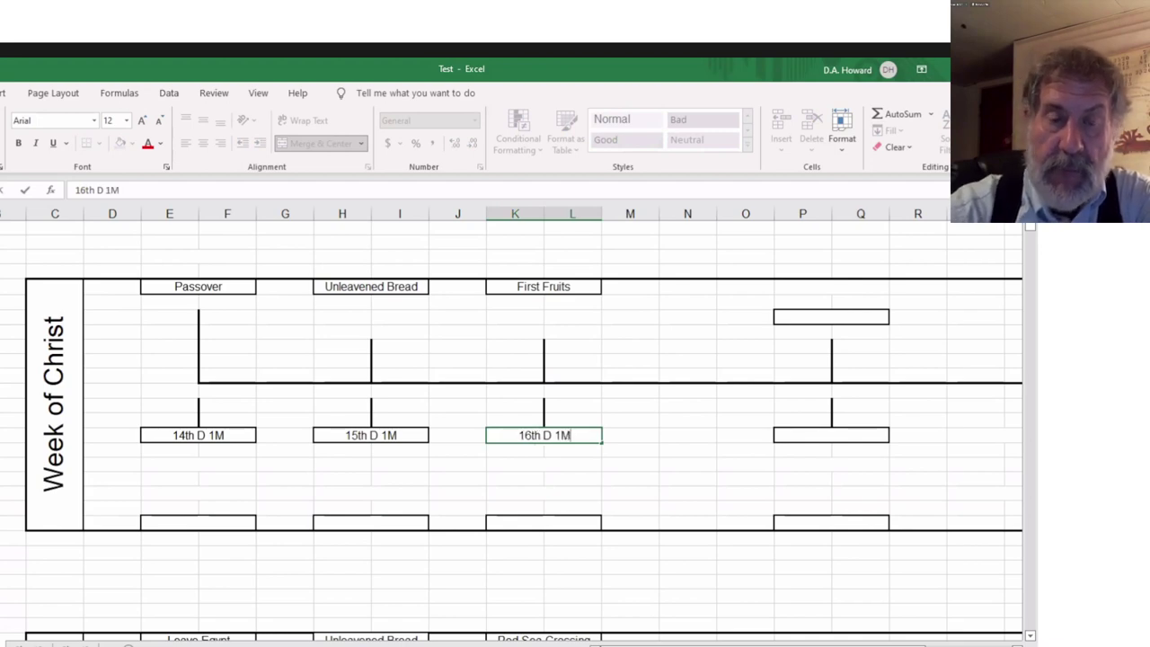
key("Return")
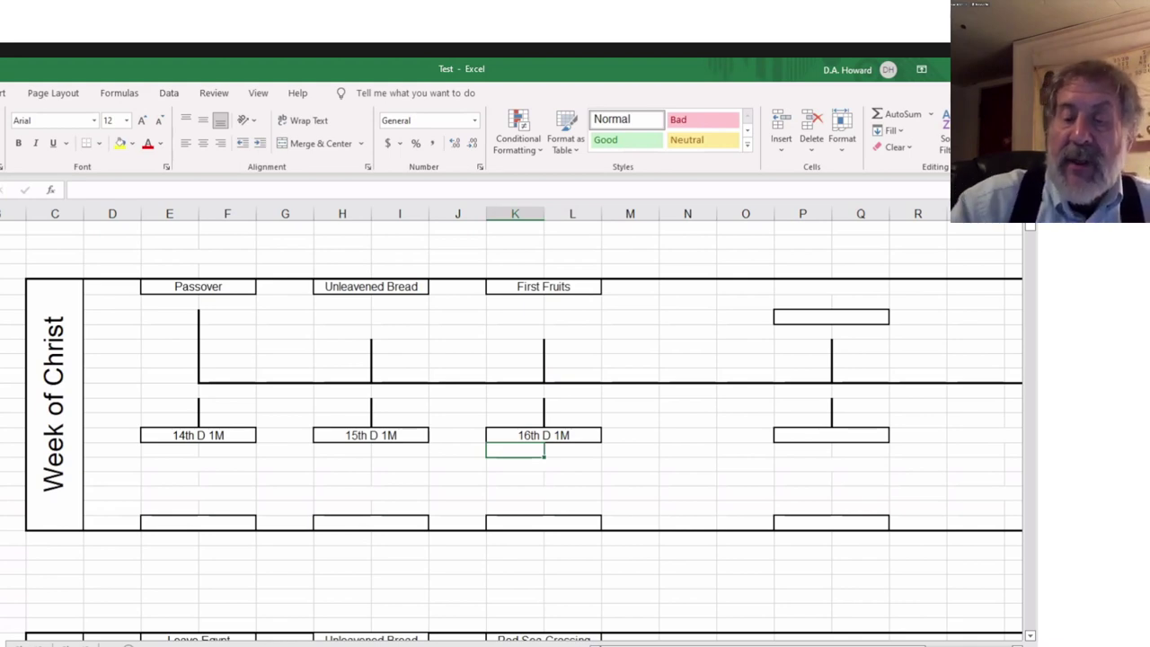
Enter the weekdays Friday, Sabbath and Sunday in the lowest boxes under the 14th, 15th and 16th day dates
key("Down")
key("Down")
key("Down")
key("Down")
key("Down")
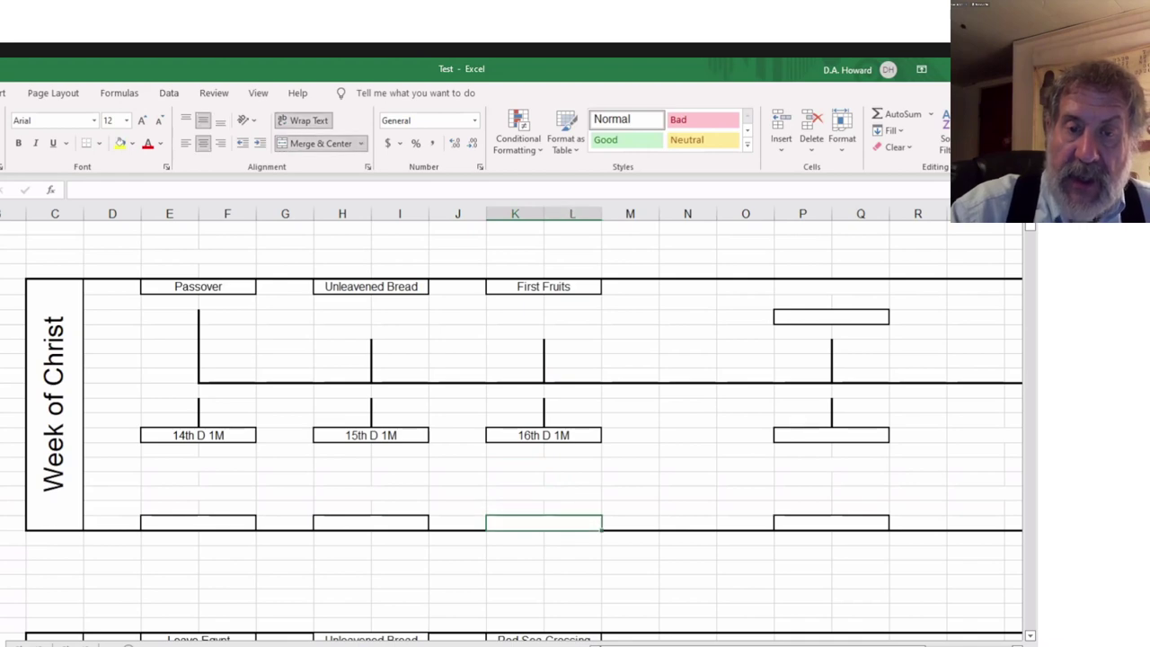
key("Left")
key("Left")
key("Left")
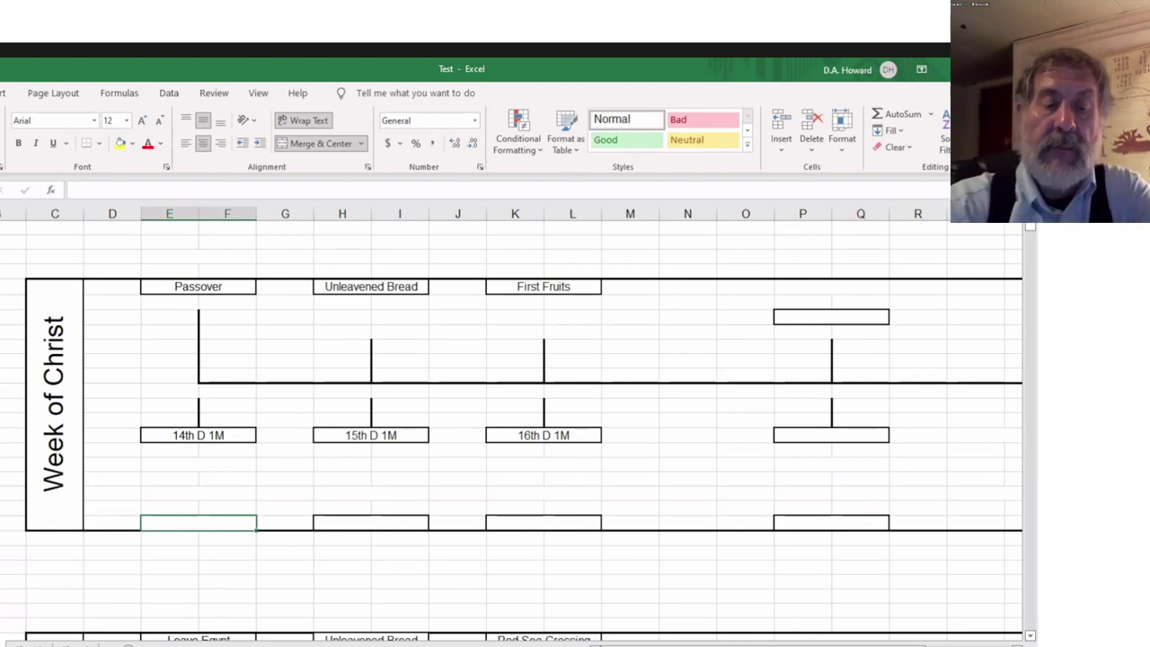
type("FRiday")
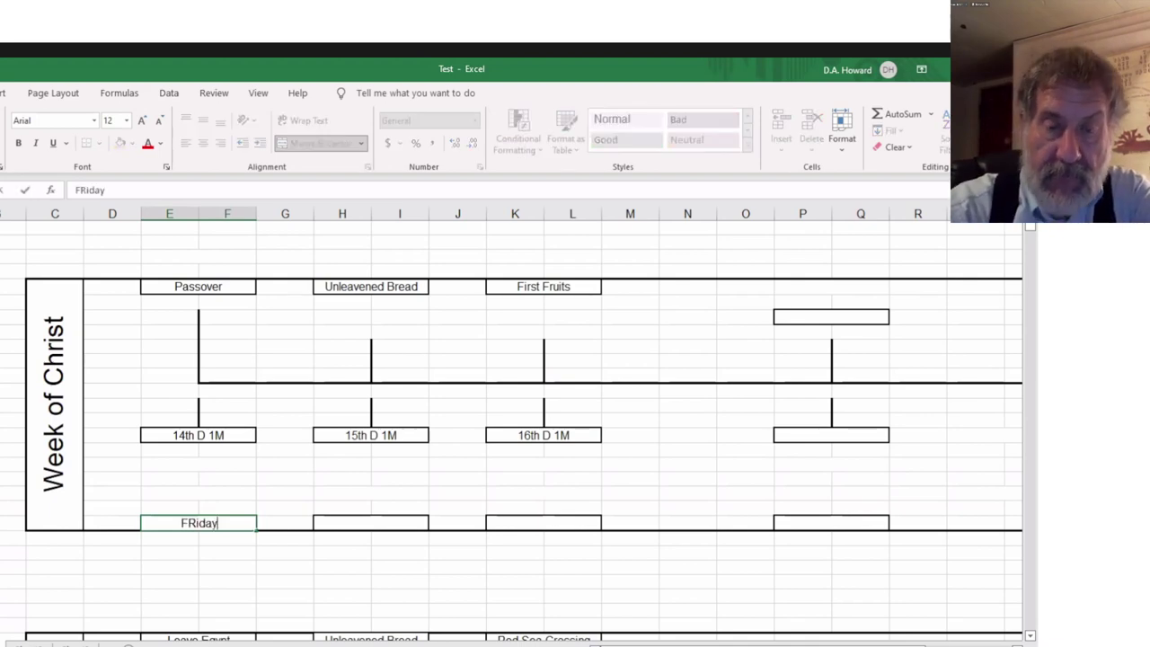
key("Tab")
key("Tab")
type("Sabbath")
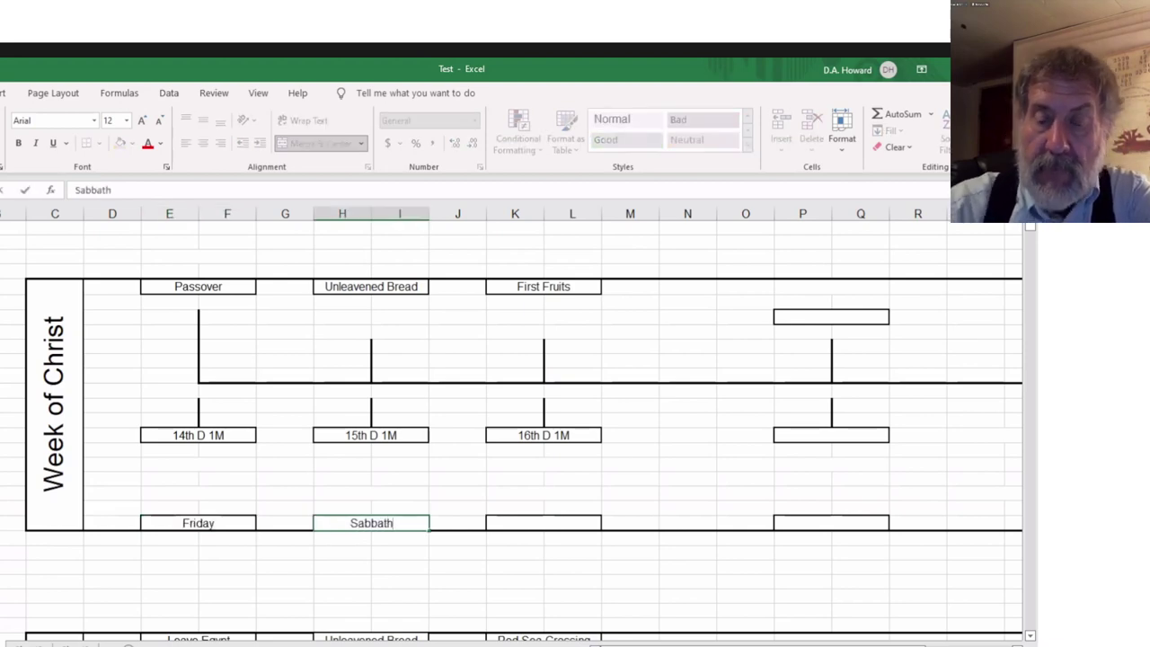
key("Tab")
key("Tab")
type("Sunday")
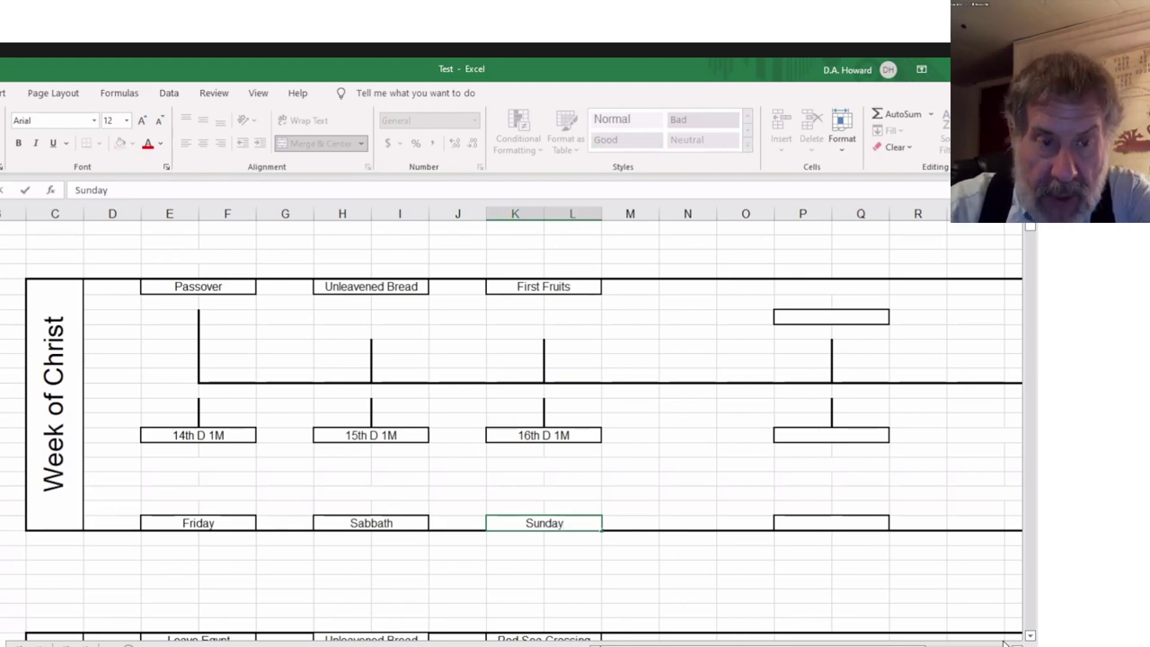
key("Return")
Merge and center the two cells in columns E and F just below the Friday box
key("Left")
key("Left")
key("Left")
key("Left")
key("Left")
key("Left")
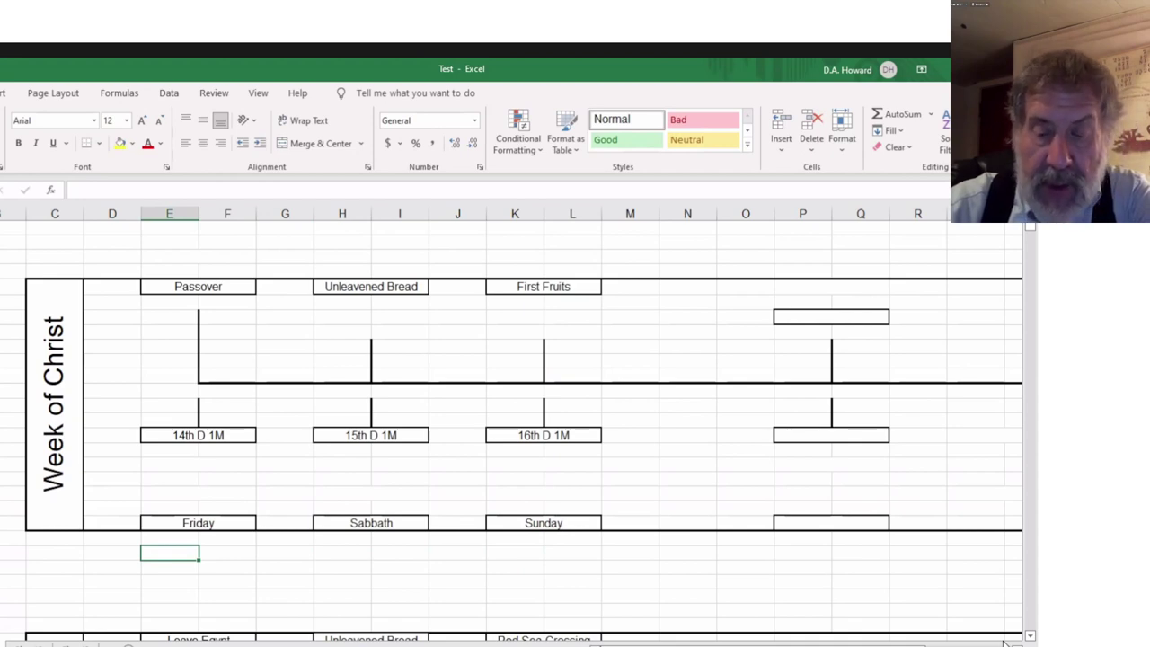
key("shift+Right")
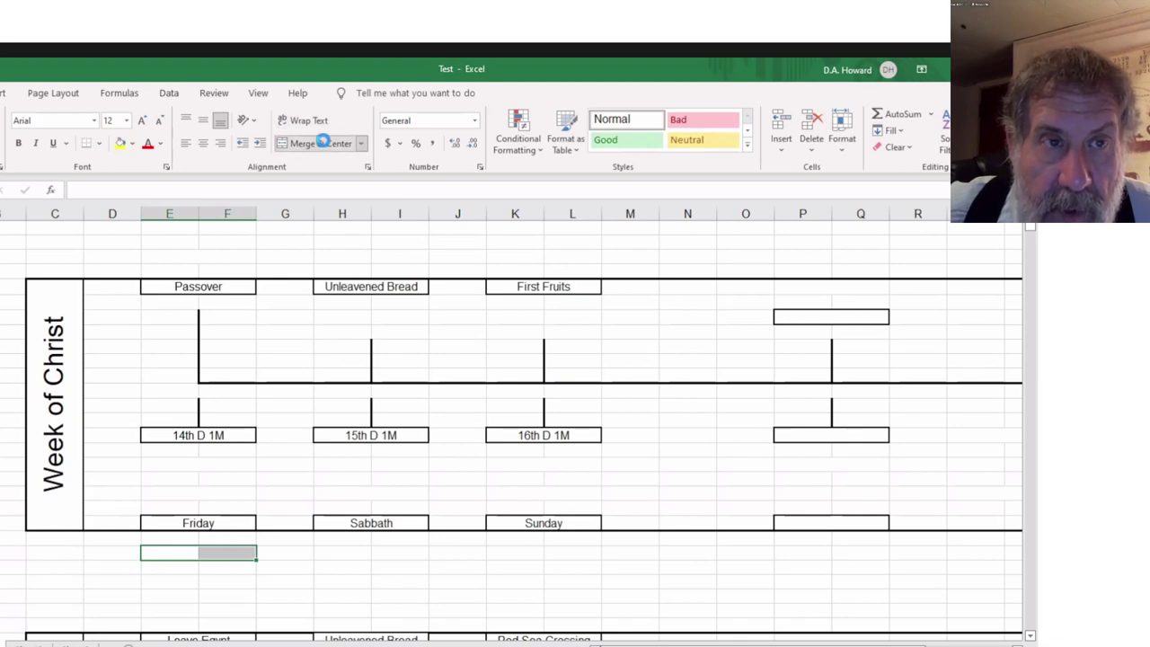
left_click(317, 142)
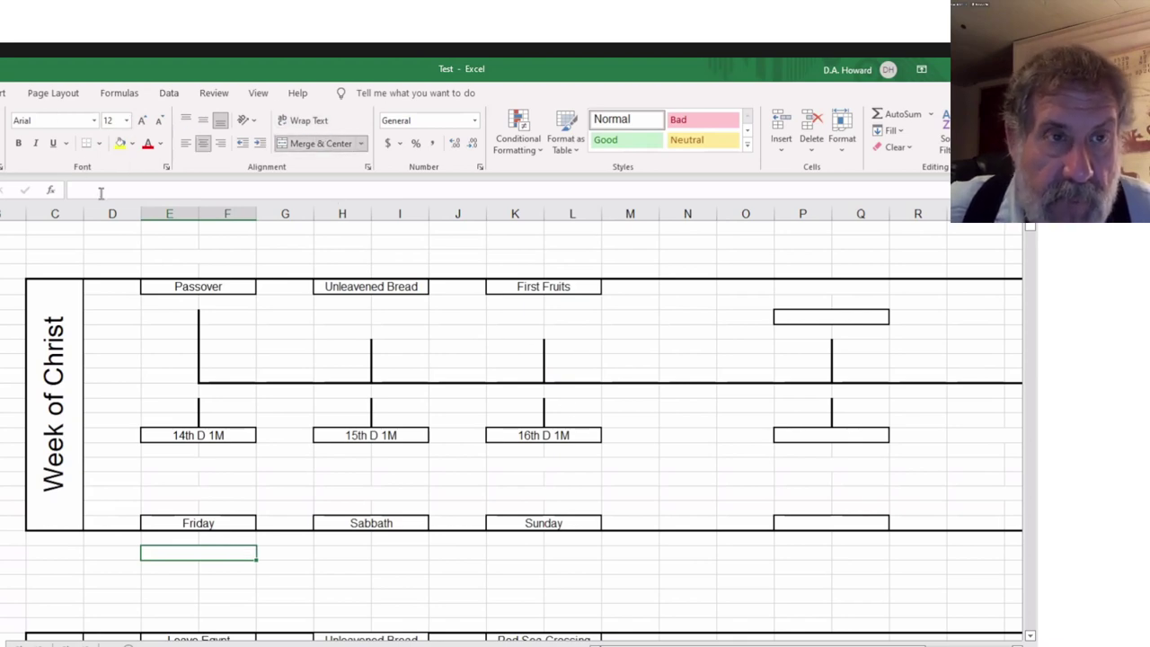
Copy the merged cell's formatting to the cells below the Sabbath and Sunday boxes
left_click(2, 148)
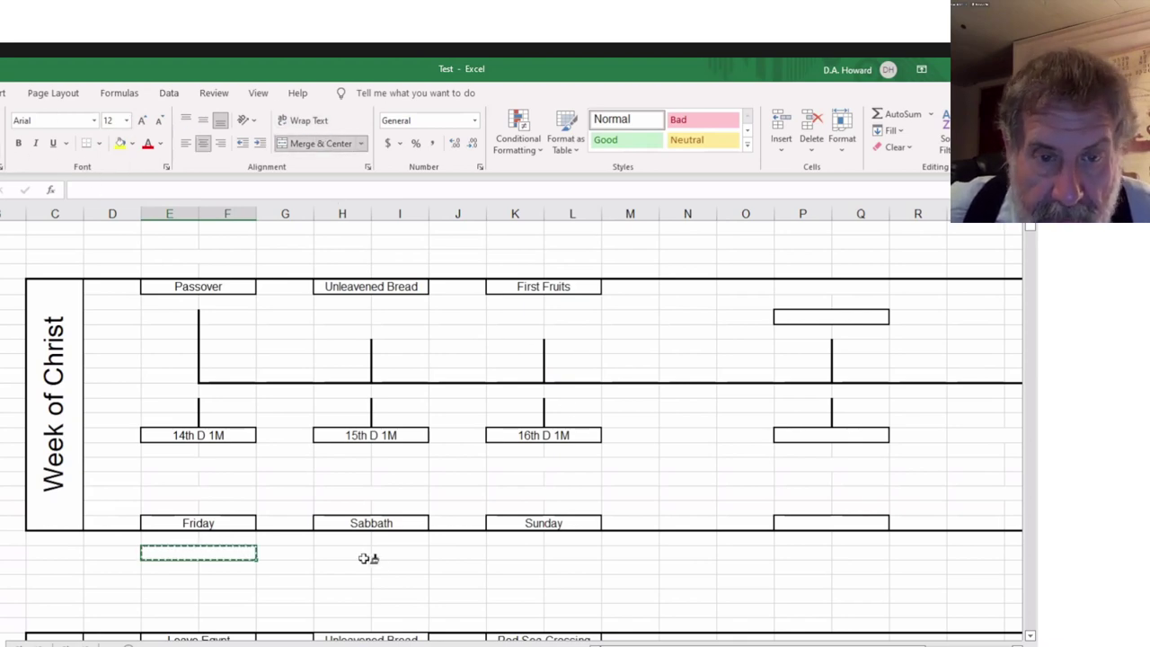
left_click(364, 554)
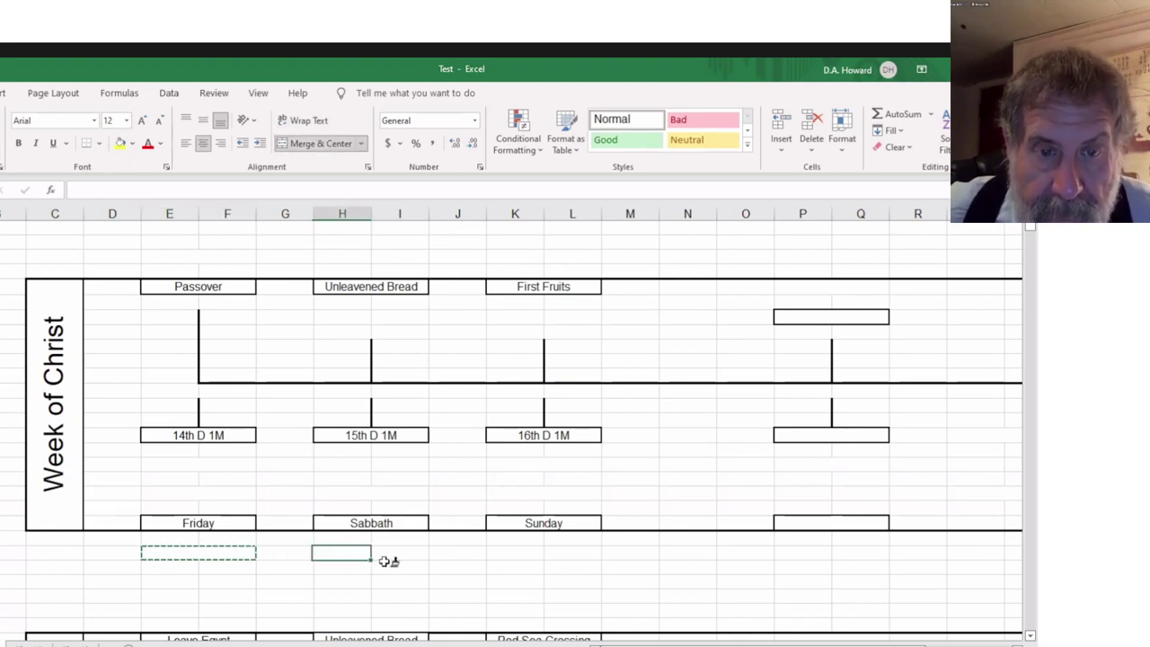
left_click(2, 148)
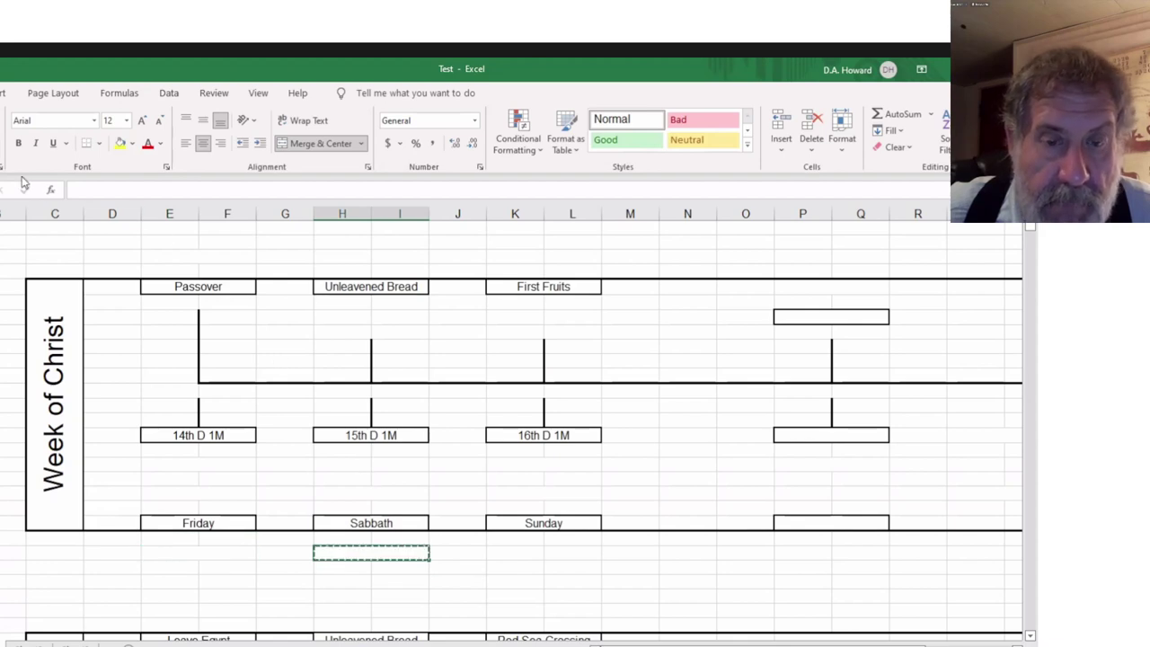
left_click(543, 552)
Enter 6th day, 7th day and 1st day in the cells below the Friday, Sabbath and Sunday boxes
left_click(205, 553)
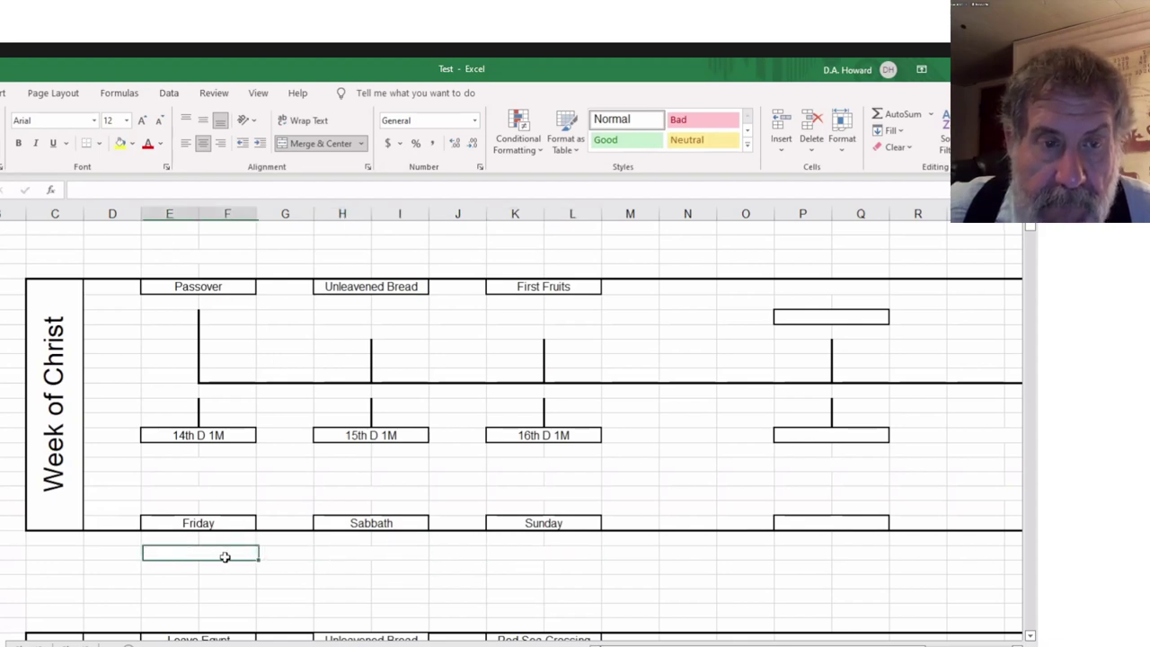
type("6th day")
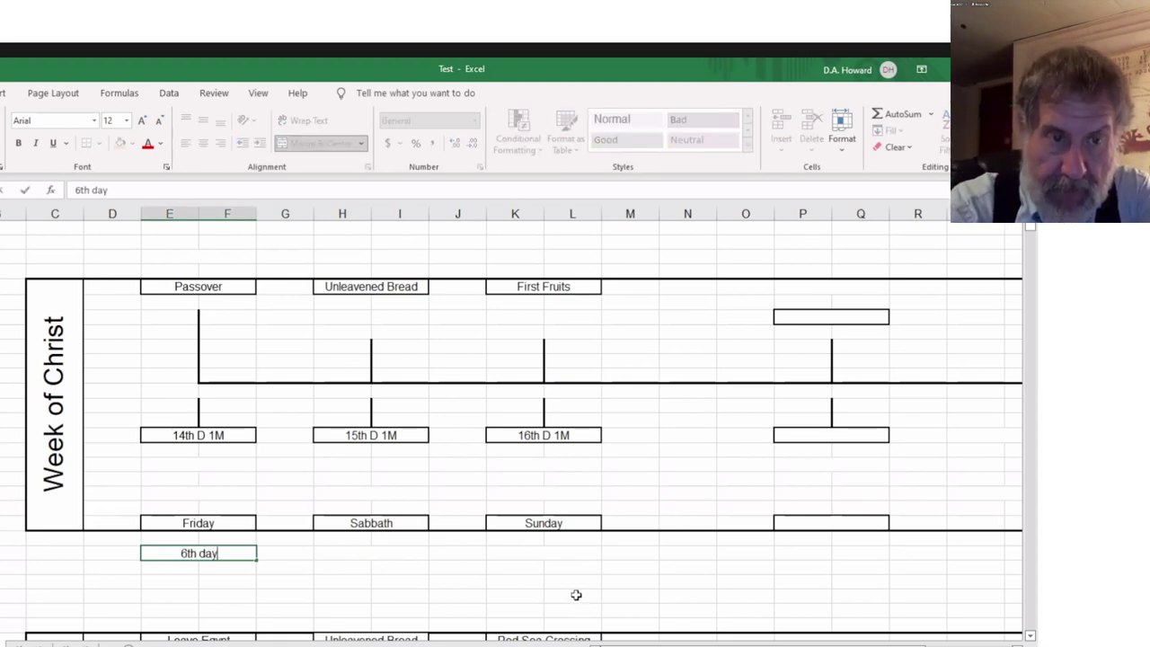
key("Tab")
key("Tab")
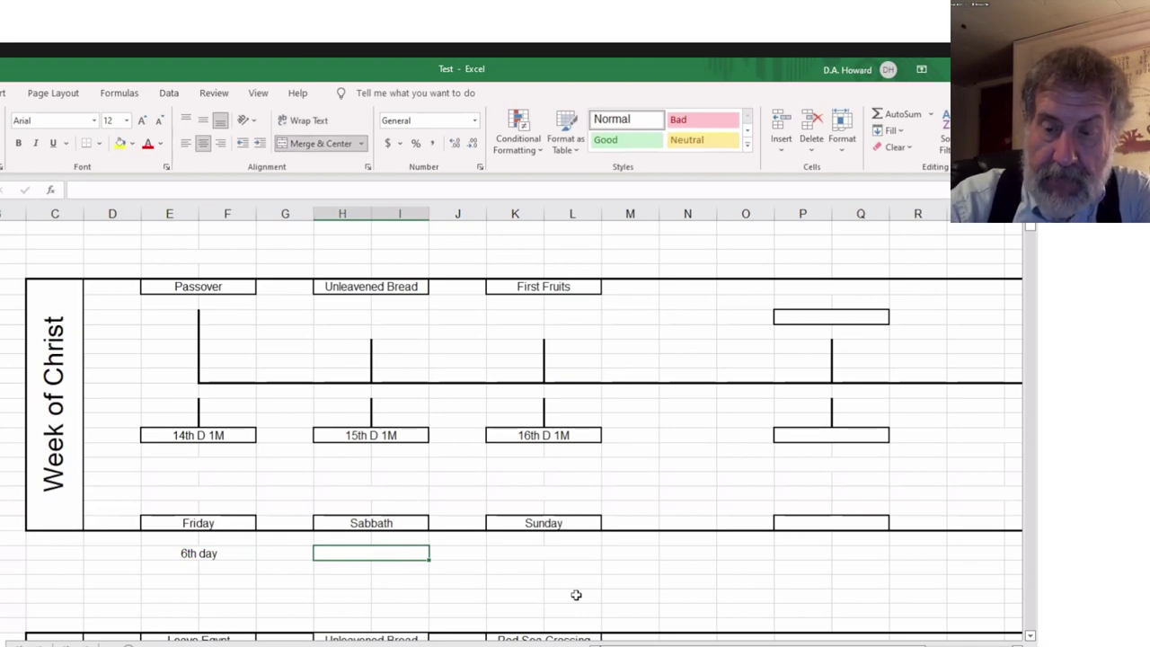
type("7th day")
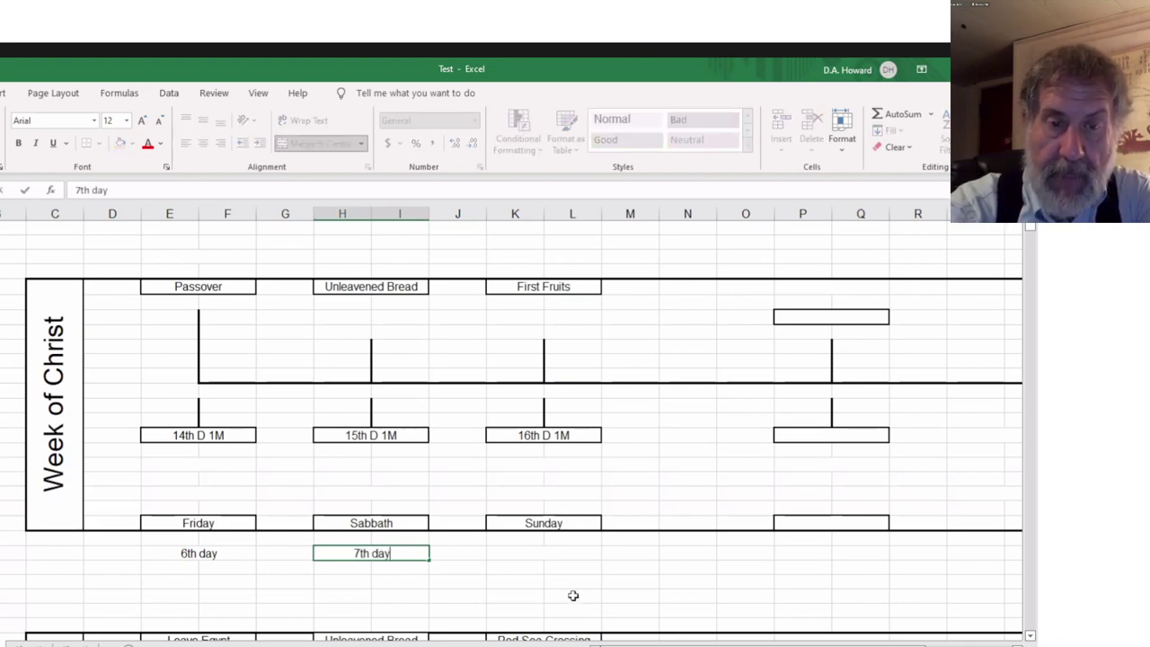
key("Tab")
key("Tab")
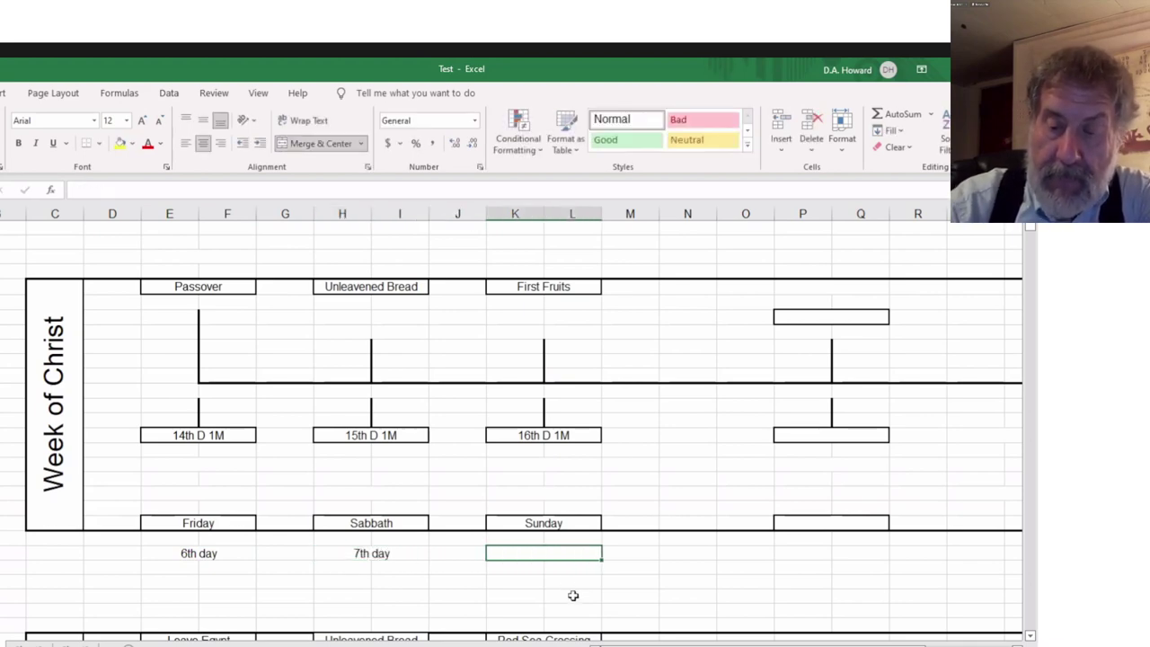
type("1st day")
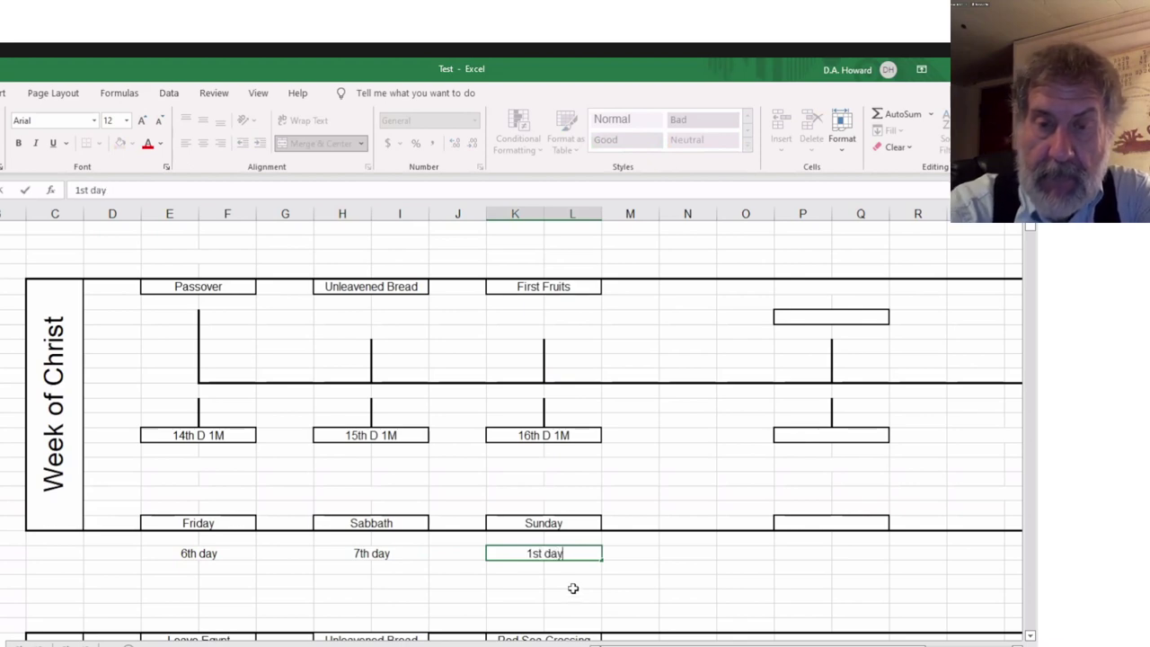
key("ctrl+Return")
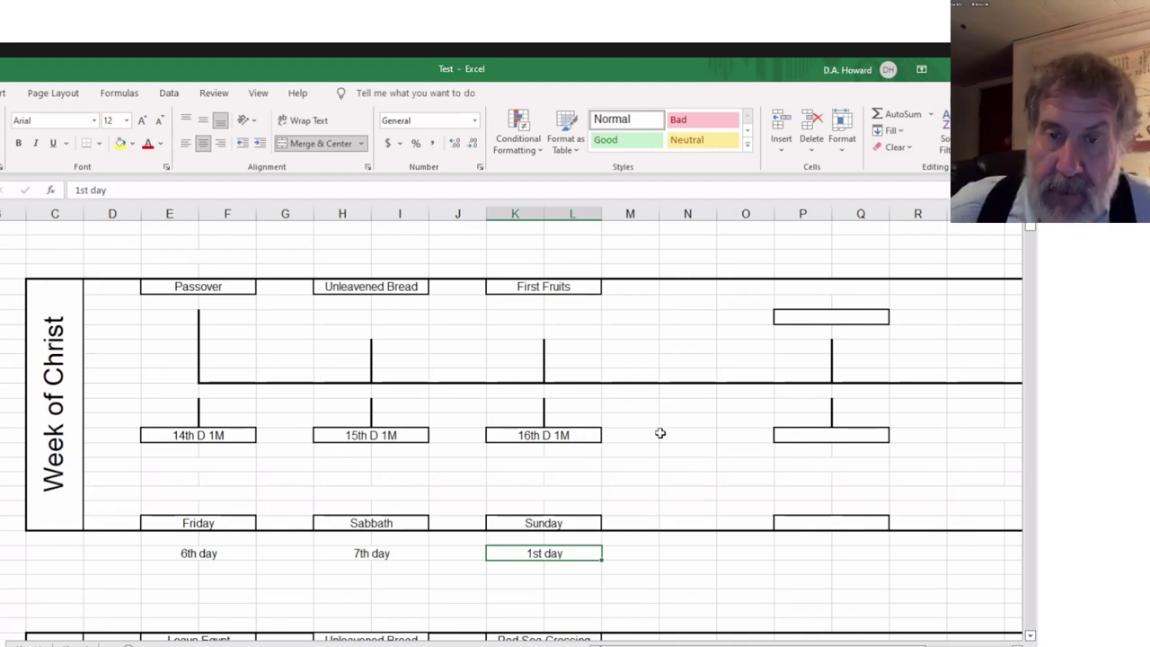
Enter Ascention in the merged cell below the empty date box in columns P and Q
left_click(655, 321)
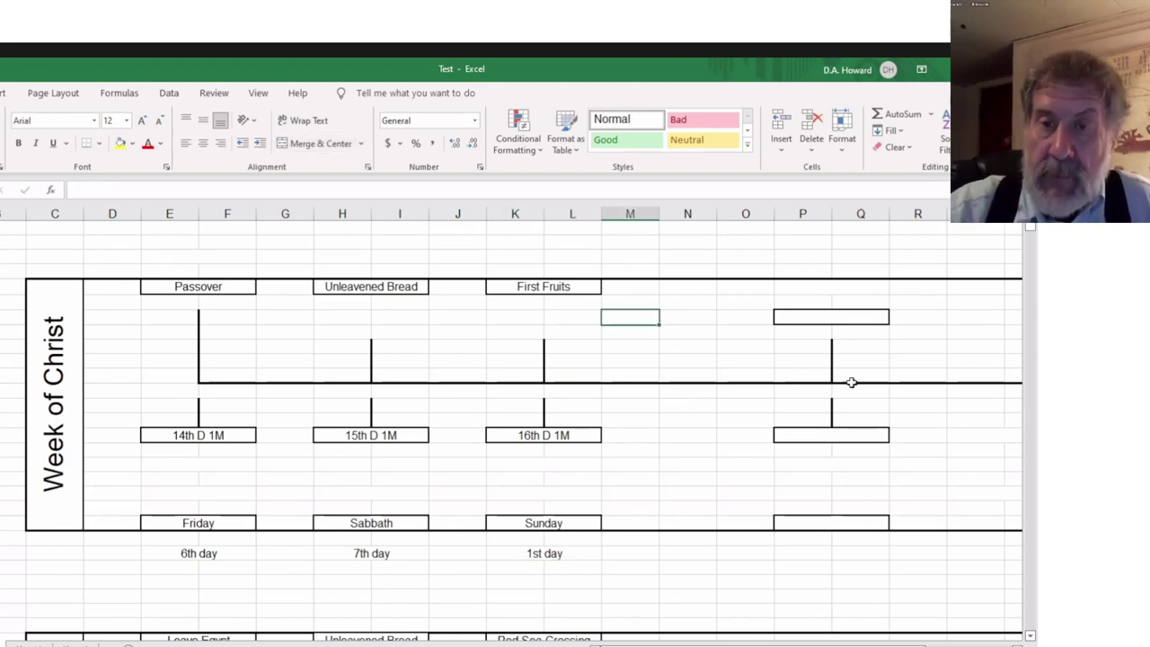
key("Right")
key("Right")
key("Right")
key("Right")
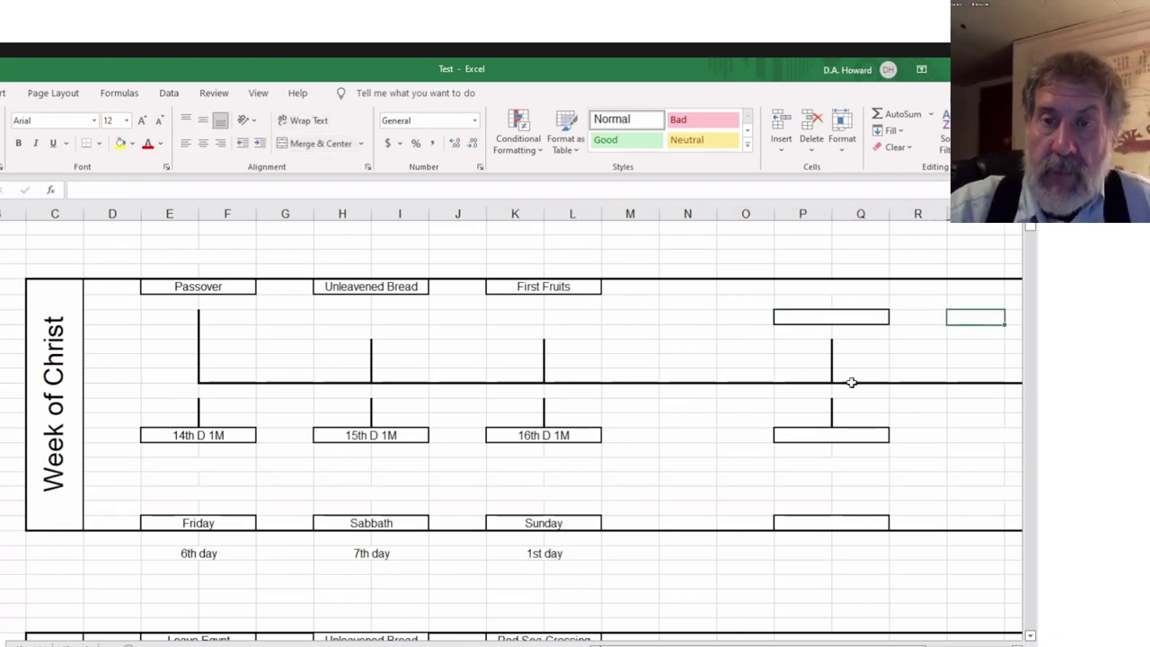
key("Right")
key("Right")
key("Right")
key("Right")
key("Right")
key("Right")
key("Right")
key("Right")
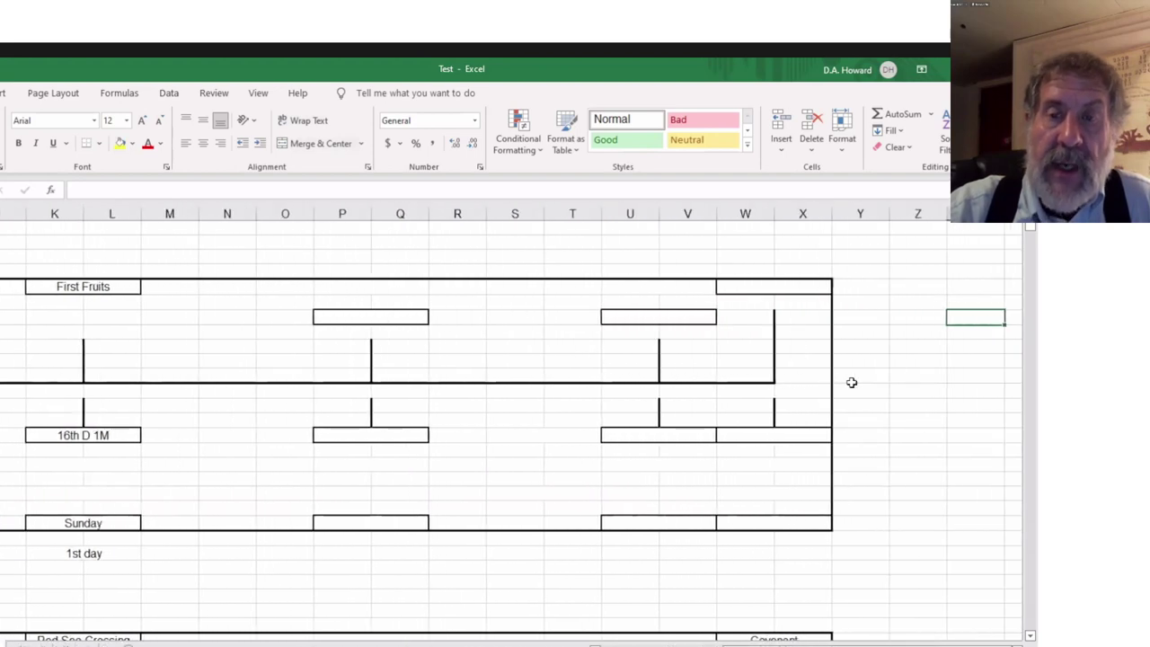
key("Left")
key("Left")
key("Left")
key("Left")
key("Left")
key("Left")
key("Left")
key("Left")
key("Left")
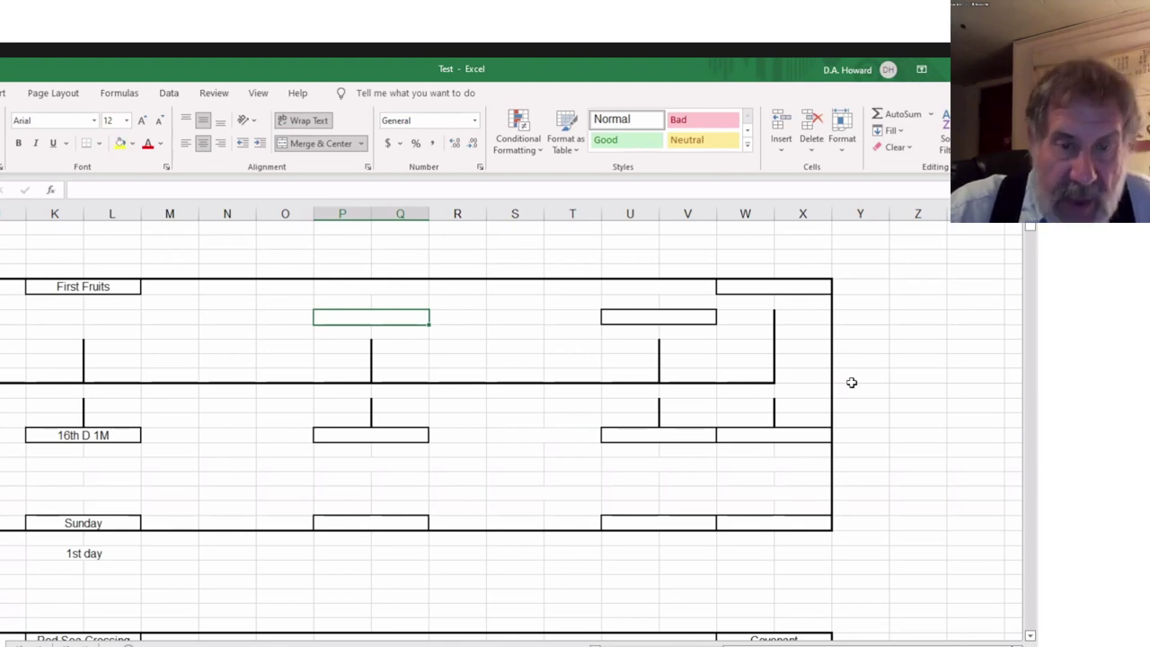
key("Down")
key("Down")
key("Down")
key("Down")
key("Down")
key("Down")
key("Down")
key("Down")
key("Down")
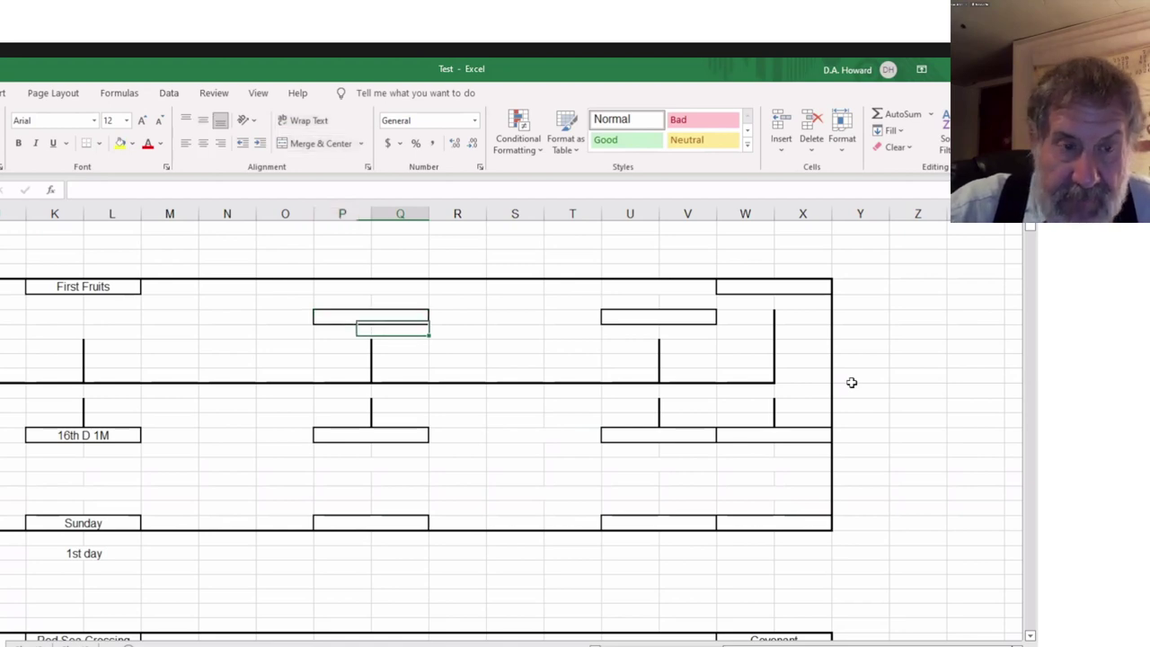
key("Down")
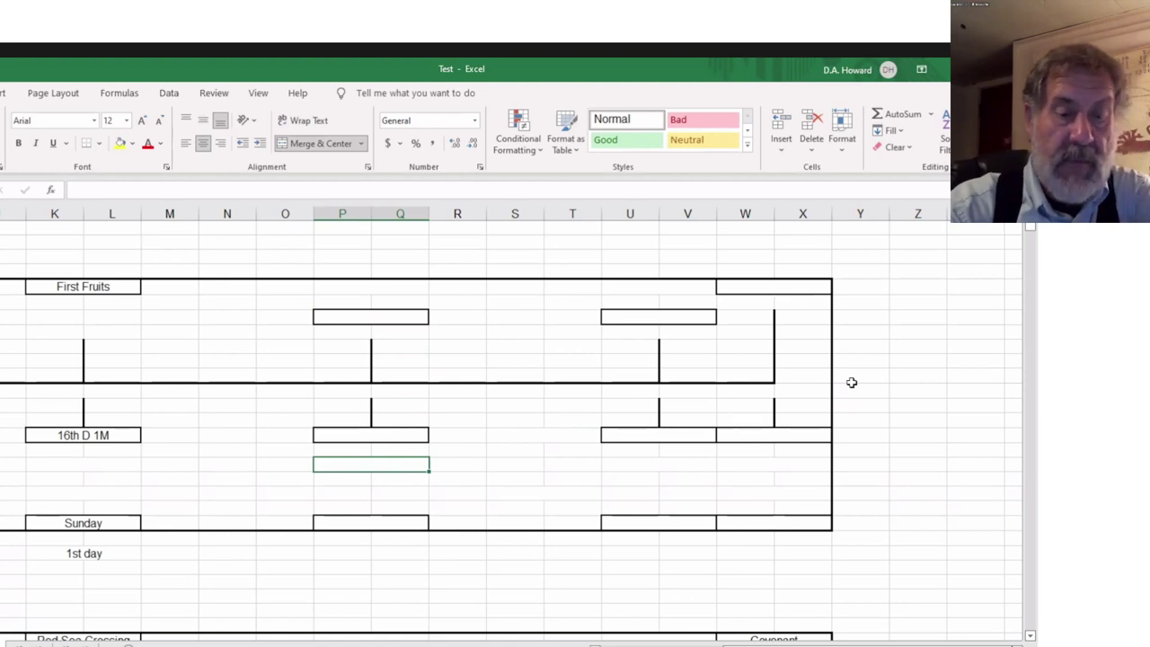
type("As")
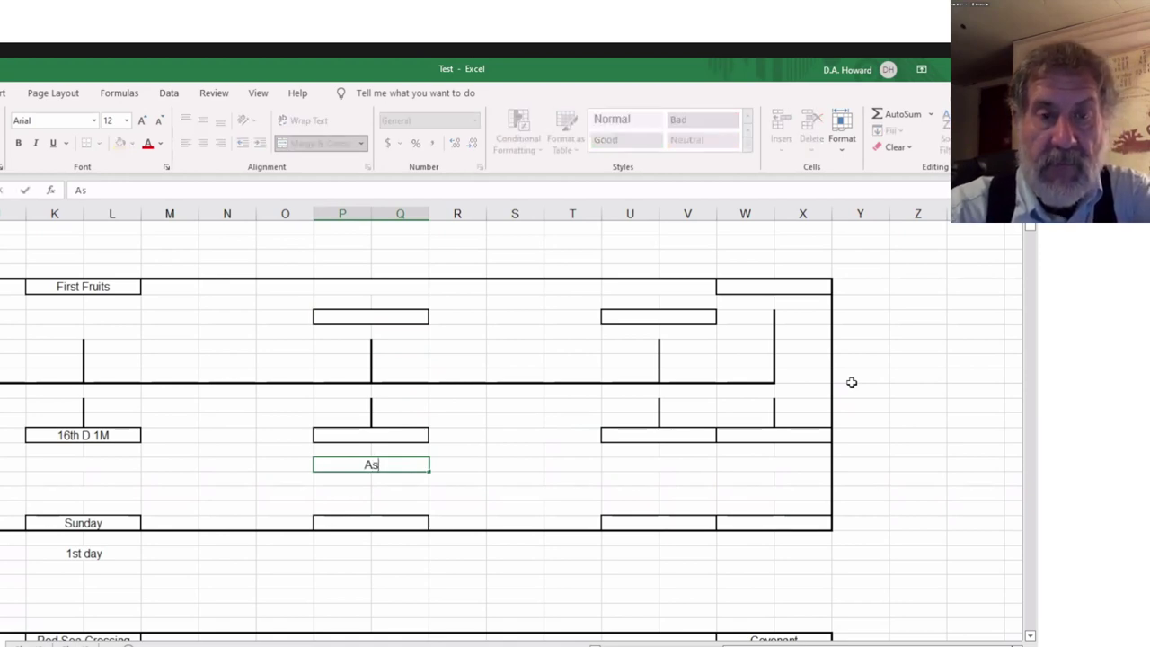
type("cention")
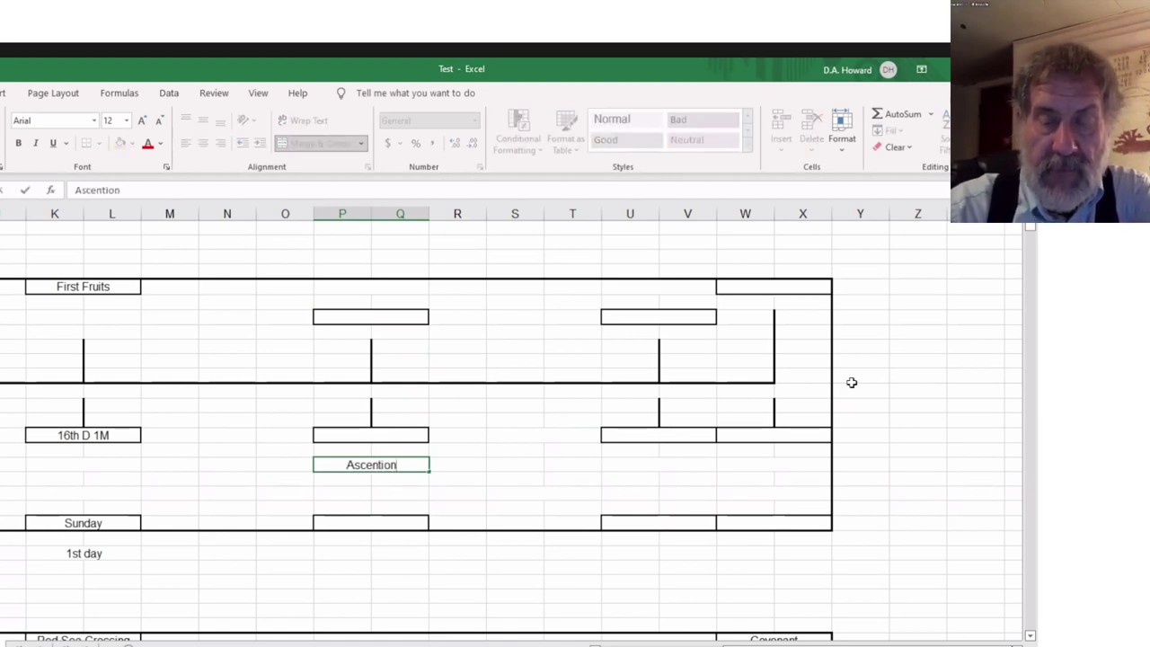
key("Return")
key("Up")
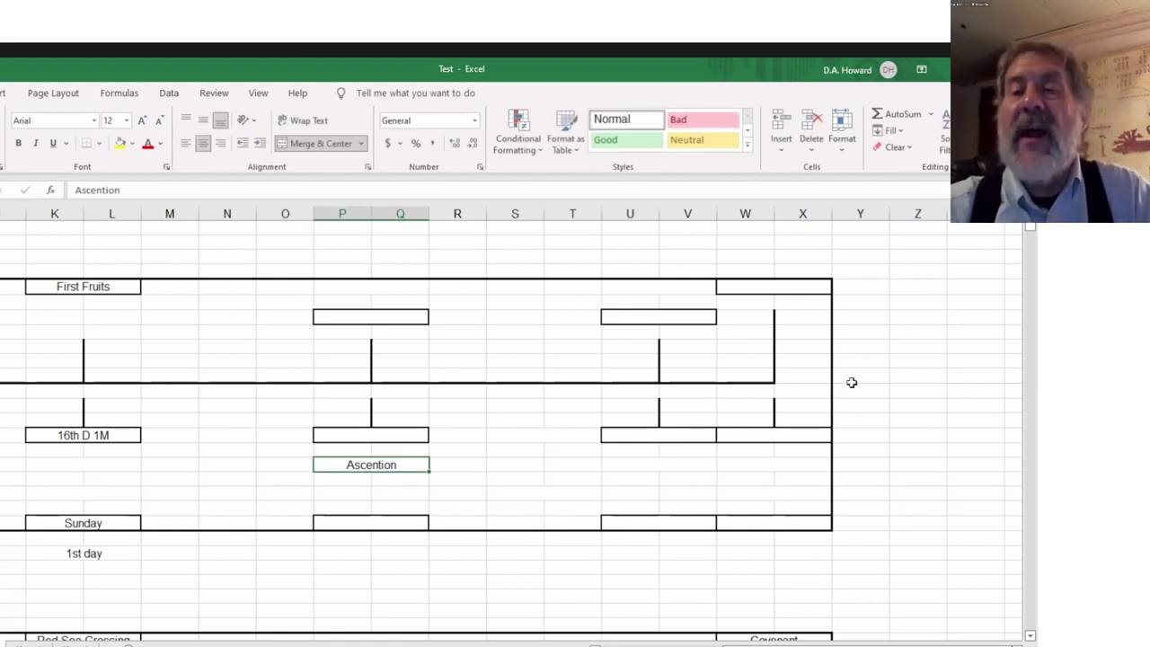
Fill the date box above Ascention with 40th D 1M
key("Up")
key("Up")
key("Right")
key("Up")
key("Up")
key("Up")
key("Up")
key("Up")
key("Up")
key("Up")
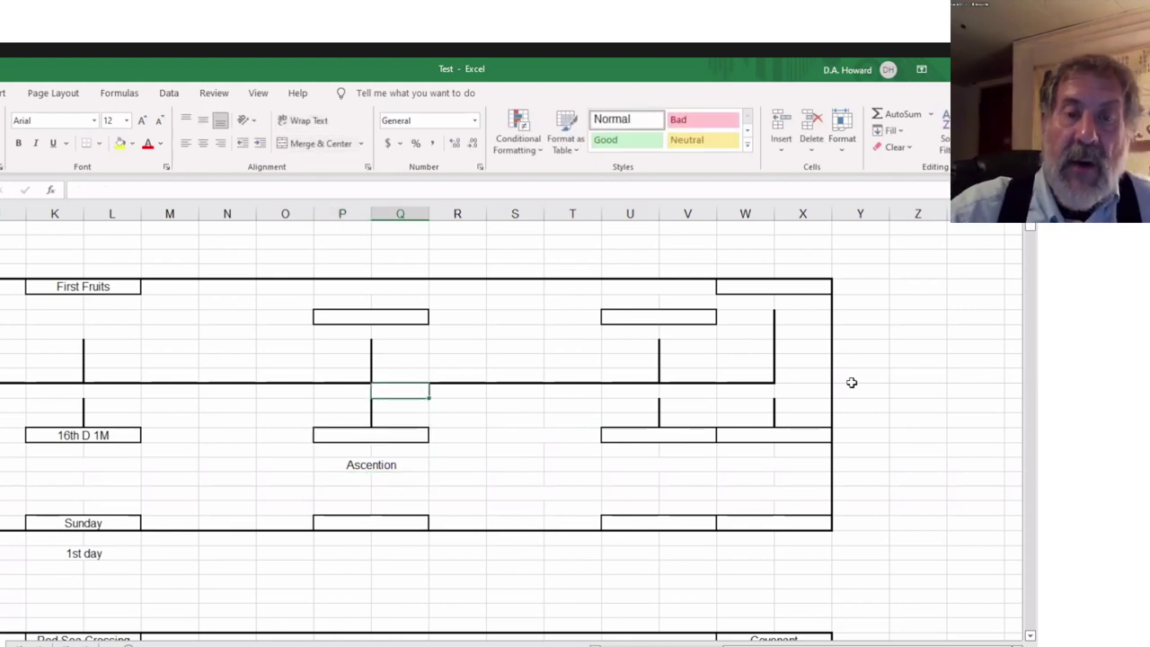
key("Up")
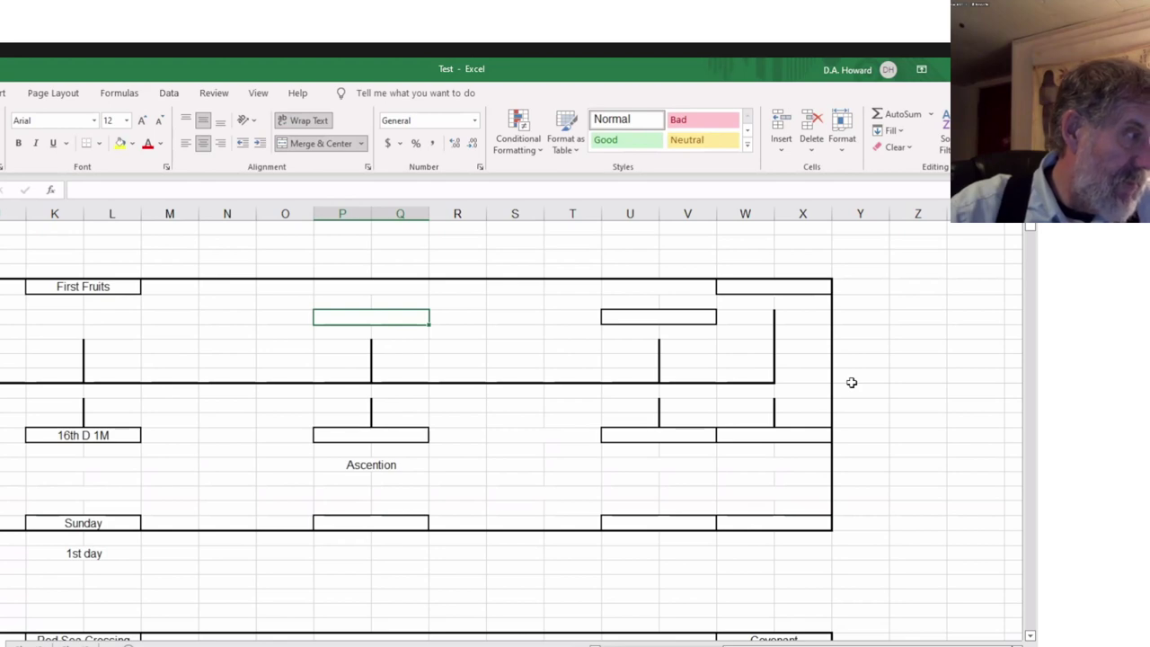
key("Down")
key("Down")
key("Down")
key("Down")
key("Down")
key("Down")
key("Down")
key("Down")
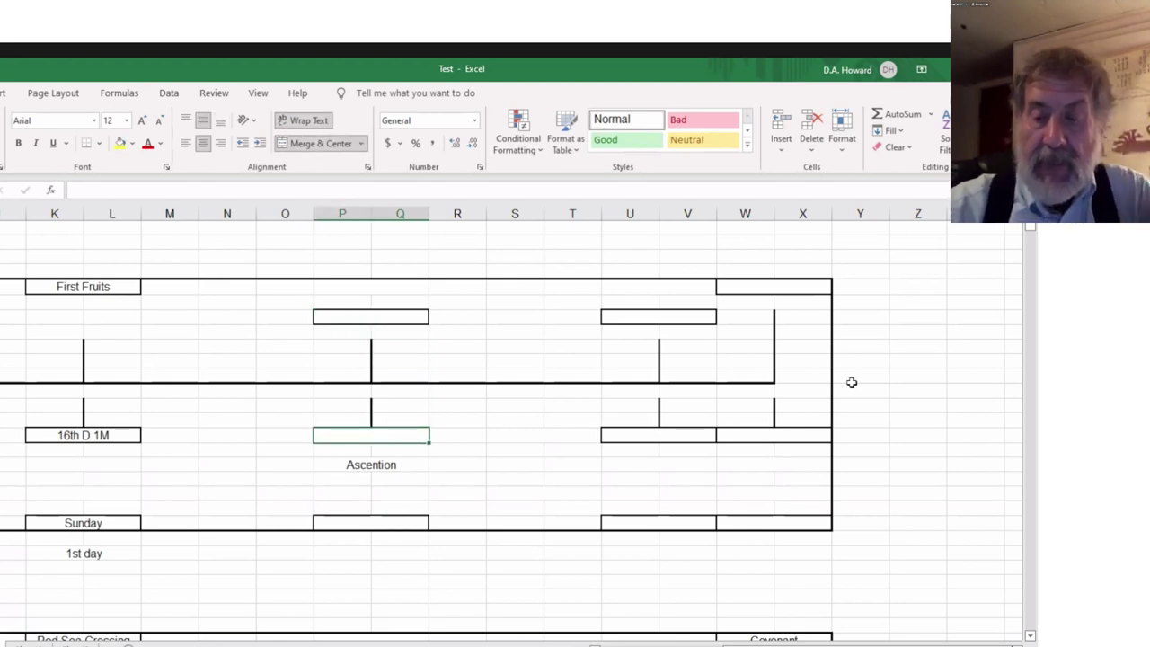
type("40t")
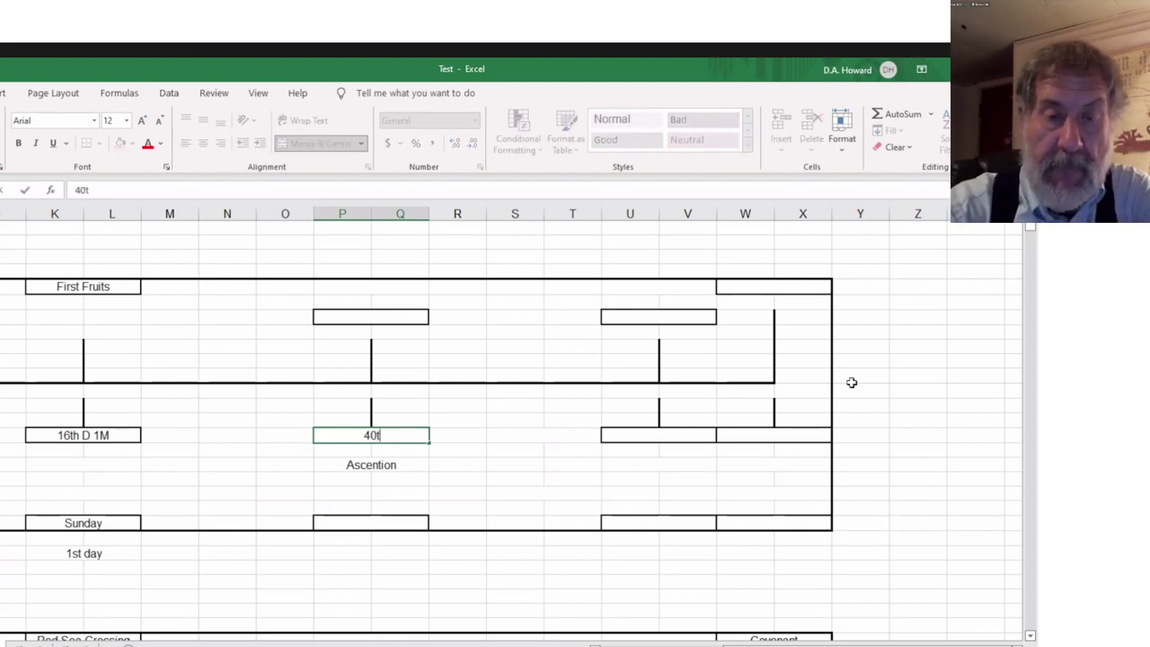
type("h D 1")
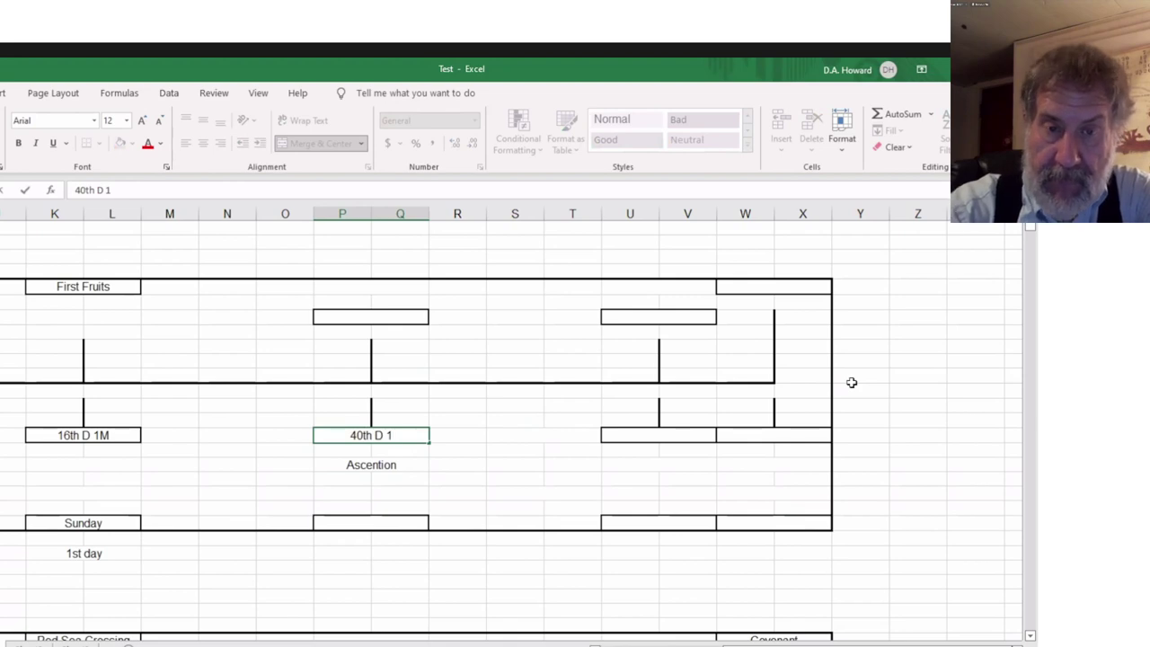
type("M")
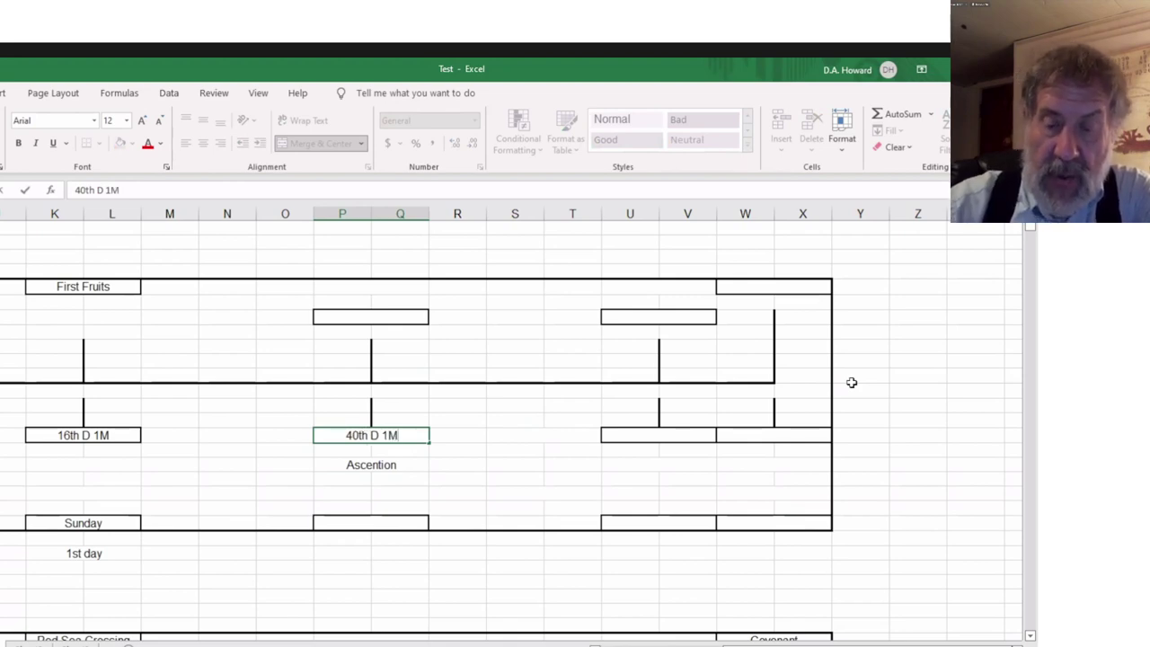
Enter the weekday Friday in the lowest box under Ascention
key("Return")
key("Return")
key("Return")
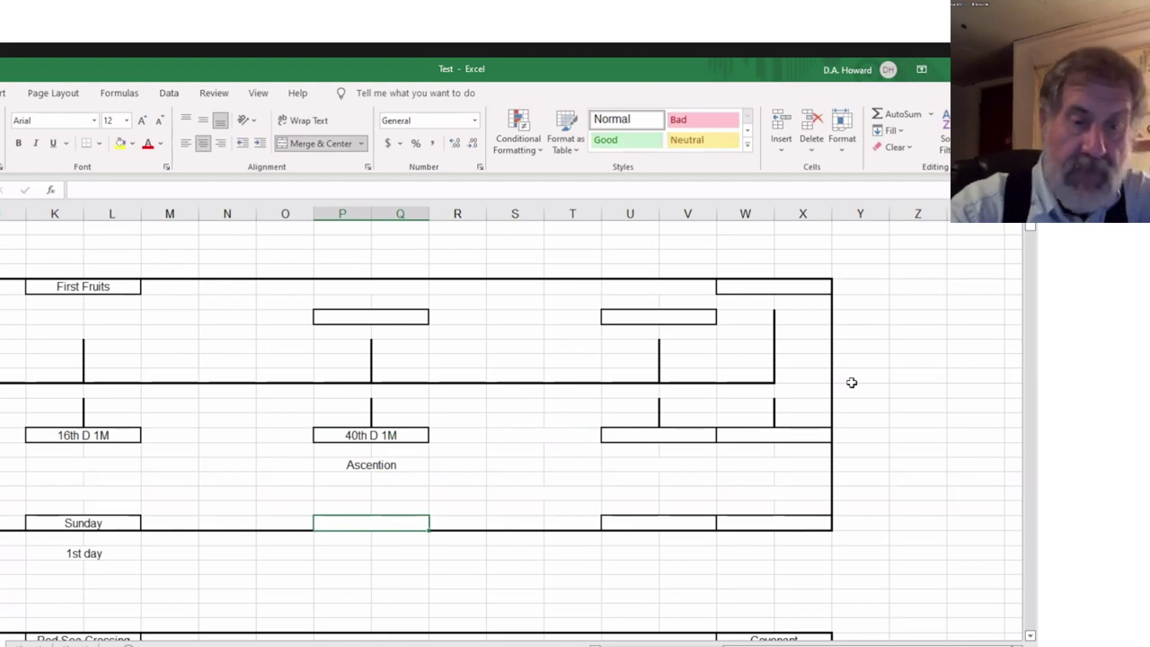
type("Friday")
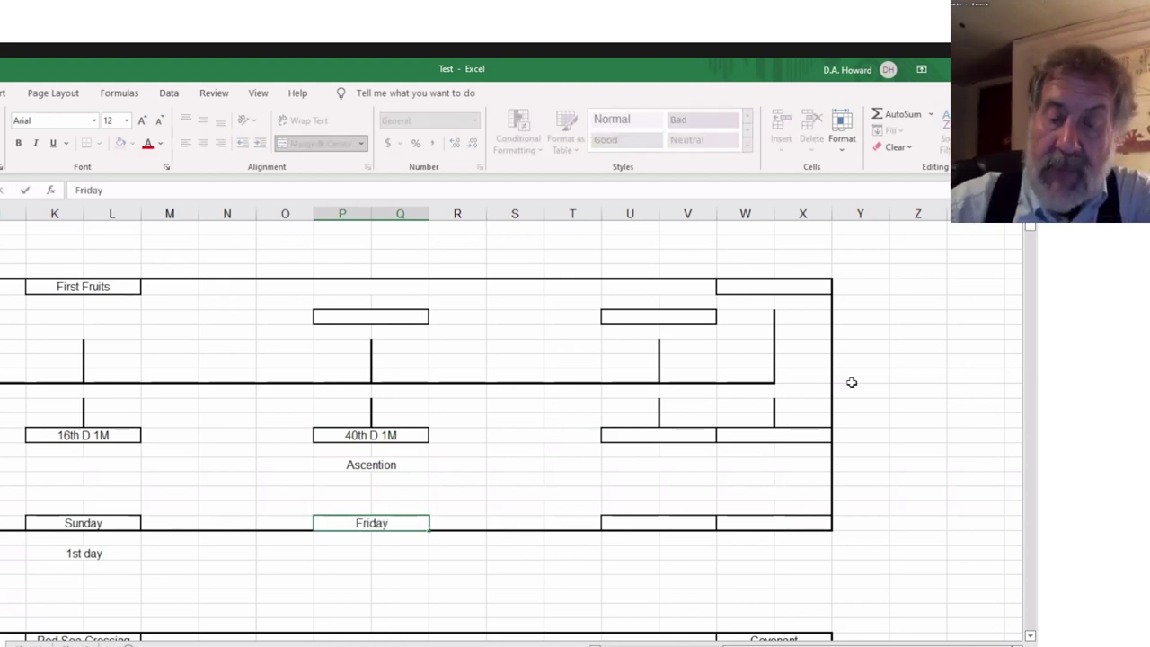
key("Return")
Enter 40th Day in the empty box above the timeline in columns P and Q
key("Up")
key("Up")
key("Up")
key("Up")
key("Up")
key("Up")
key("Up")
key("Up")
key("Up")
key("Up")
key("Up")
key("Up")
key("Up")
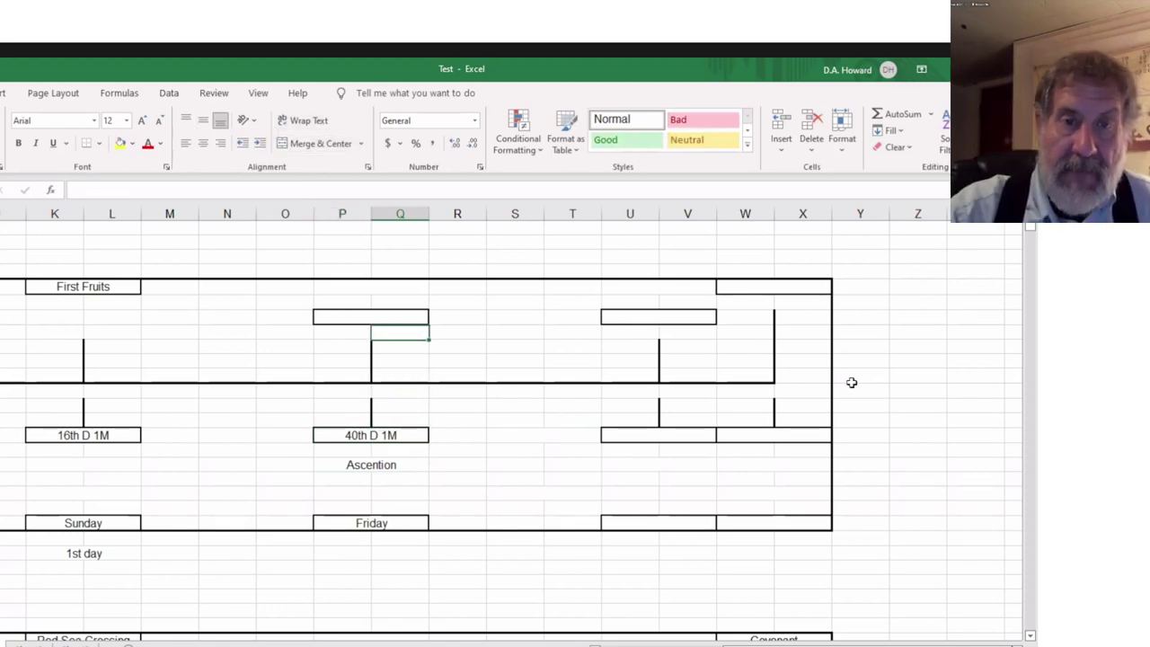
key("Up")
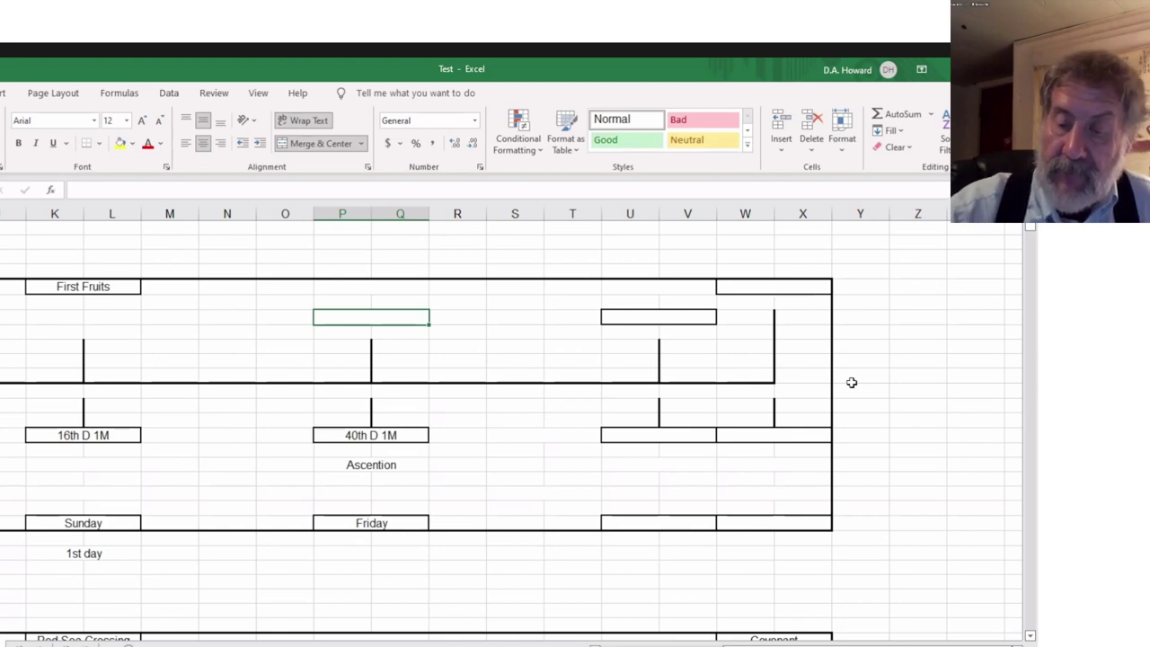
type("40")
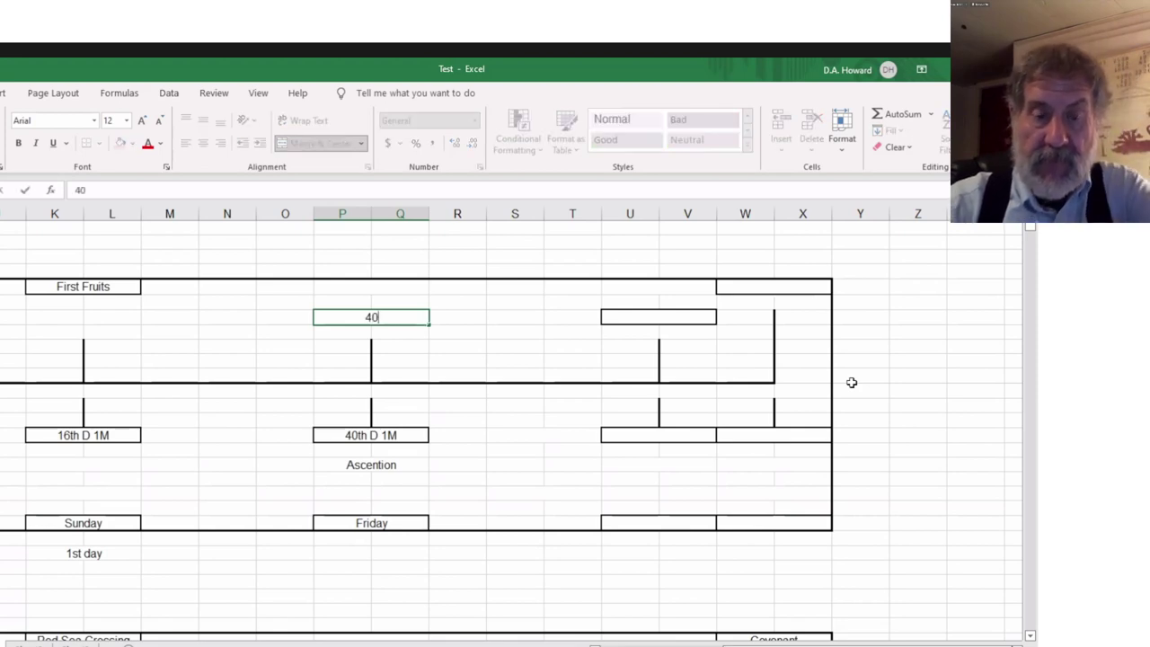
type("th Day")
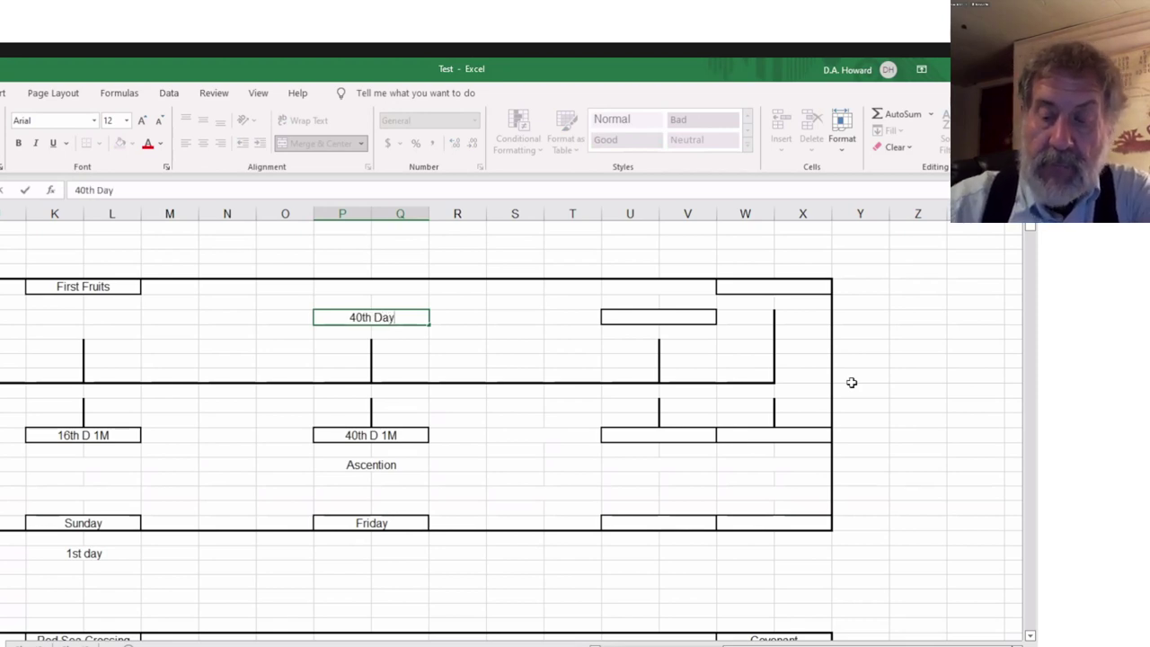
Enter 49th day in the box above the timeline in columns U and V
key("Right")
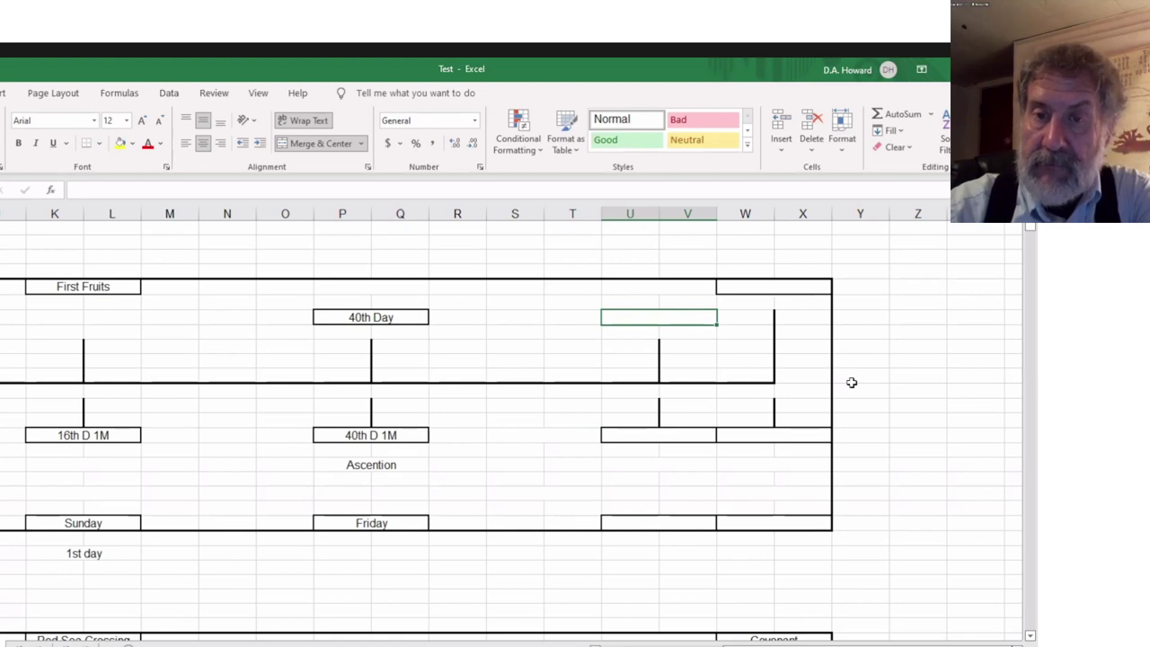
type("49th day")
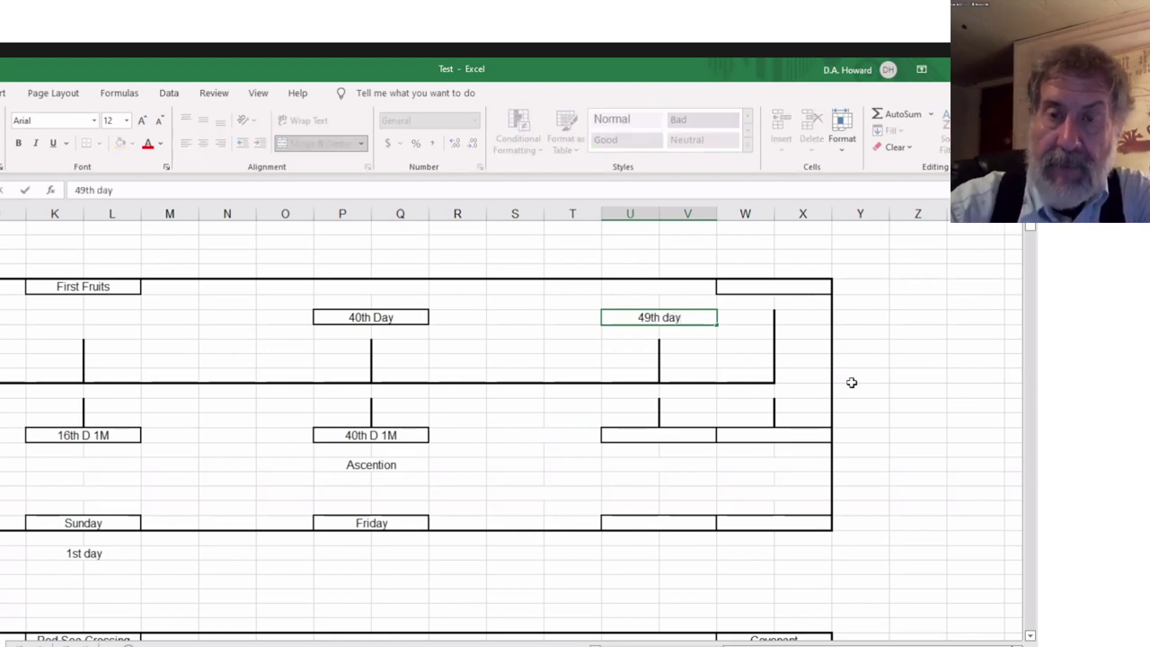
key("Return")
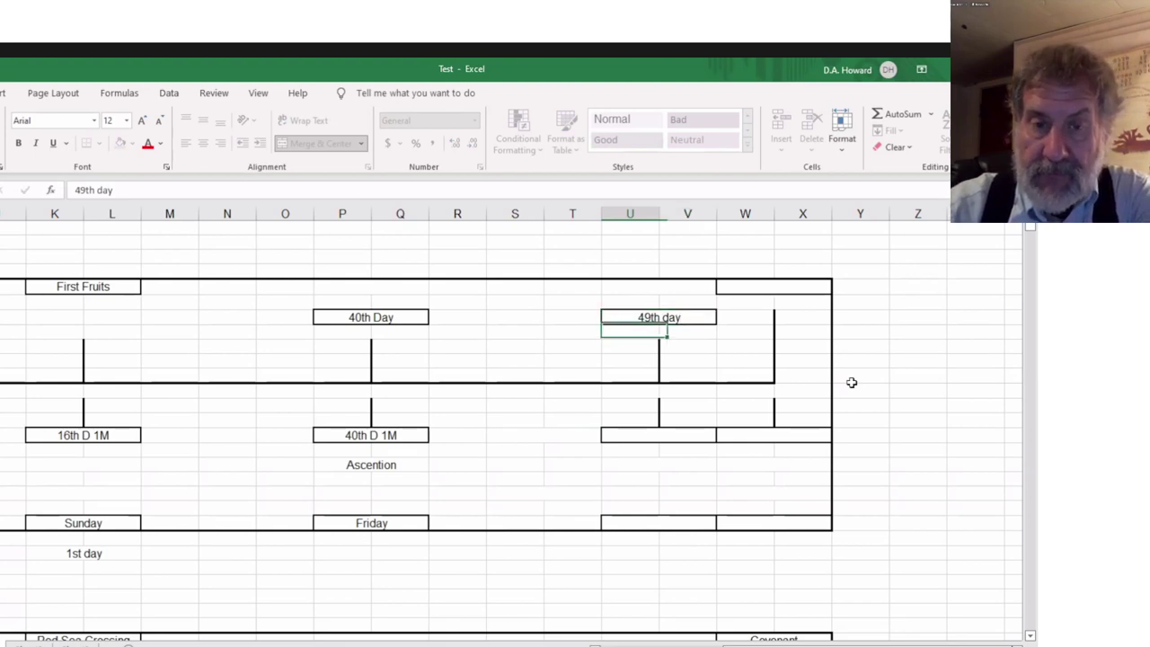
Enter the weekday Sabbath in the lowest box under 49th day
key("Down")
key("Down")
key("Down")
key("Down")
key("Down")
key("Down")
key("Down")
key("Down")
key("Down")
key("Down")
key("Down")
key("Down")
key("Down")
type("S")
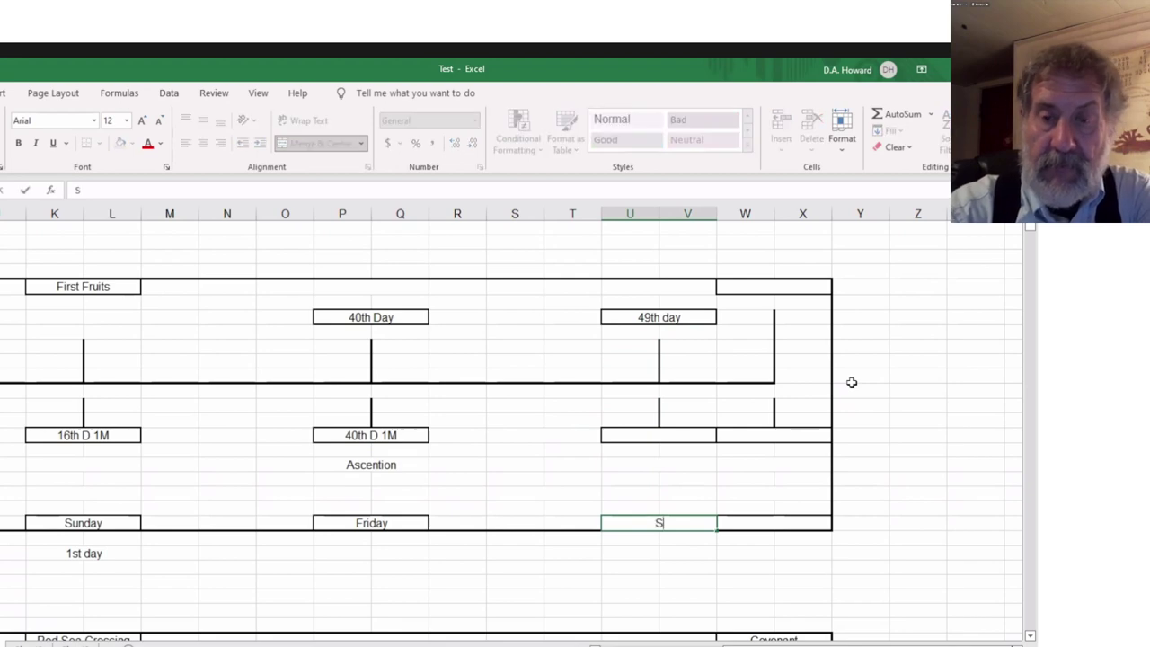
type("abbath")
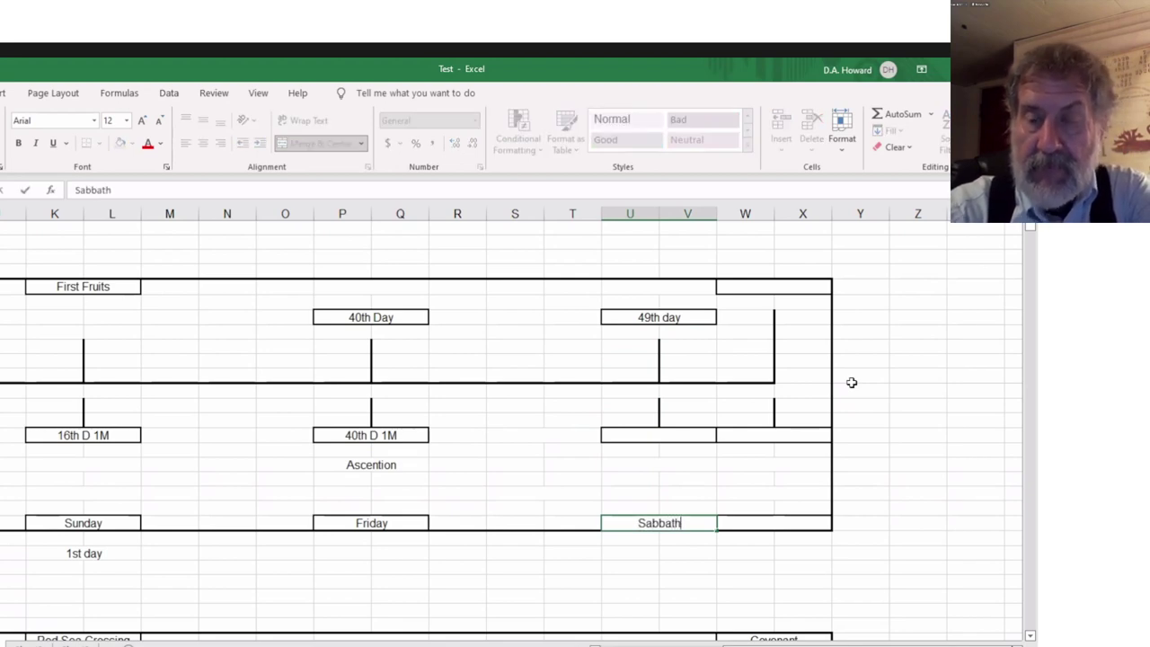
key("Return")
key("Down")
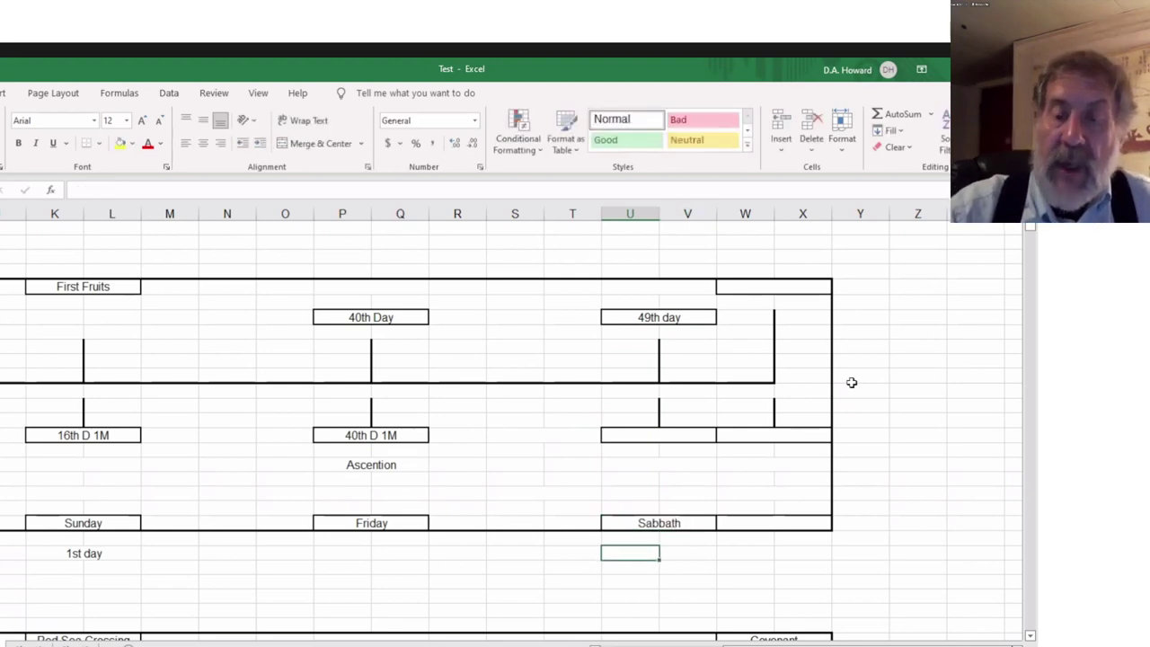
Review the timeline from the 49th day box back past 40th Day to the First Fruits and Unleavened Bread columns
key("Up")
key("Up")
key("Up")
key("Up")
key("Up")
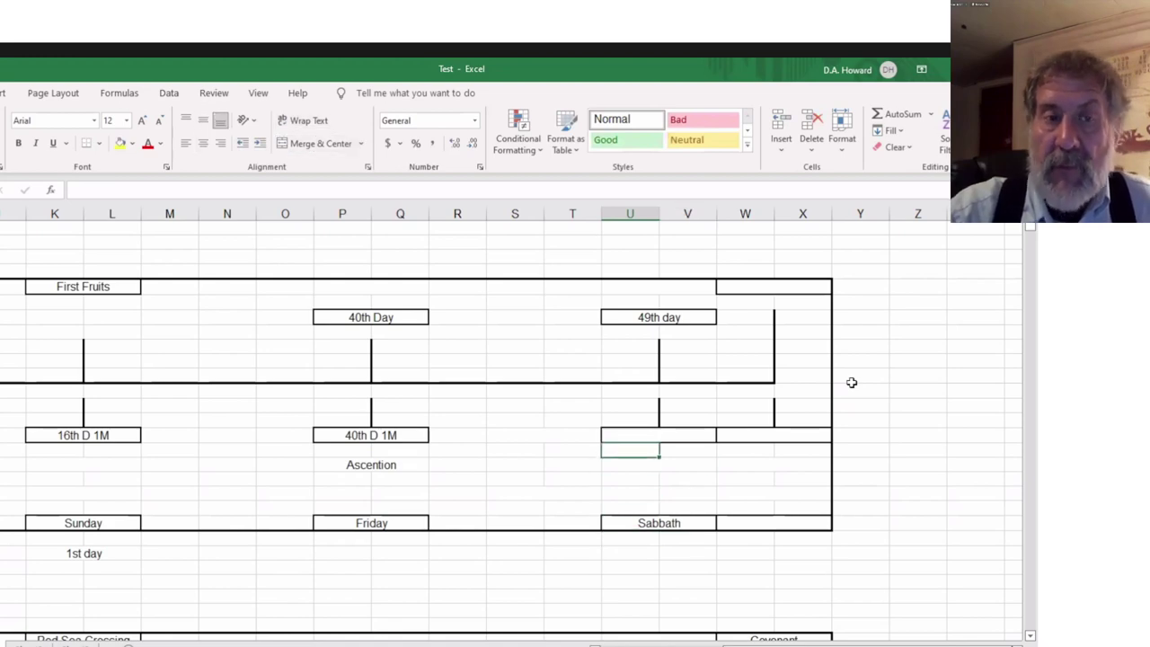
key("Up")
key("Up")
key("Up")
key("Up")
key("Up")
key("Up")
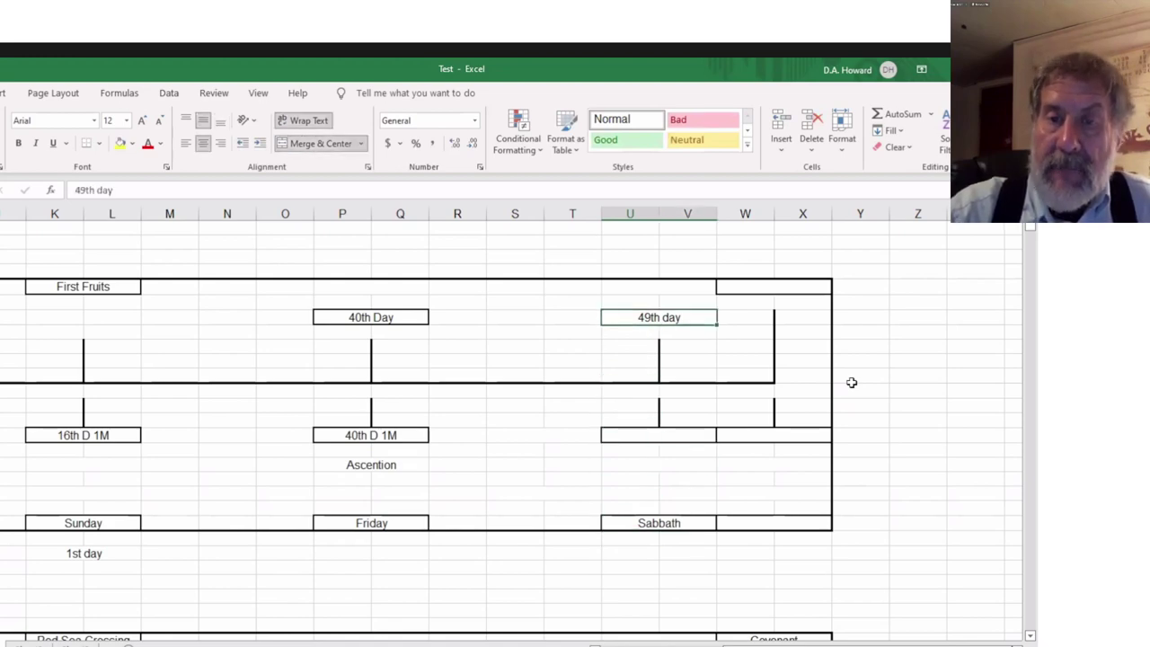
key("Left")
key("Left")
key("Left")
key("Left")
key("Left")
key("Left")
key("Left")
key("Left")
key("Left")
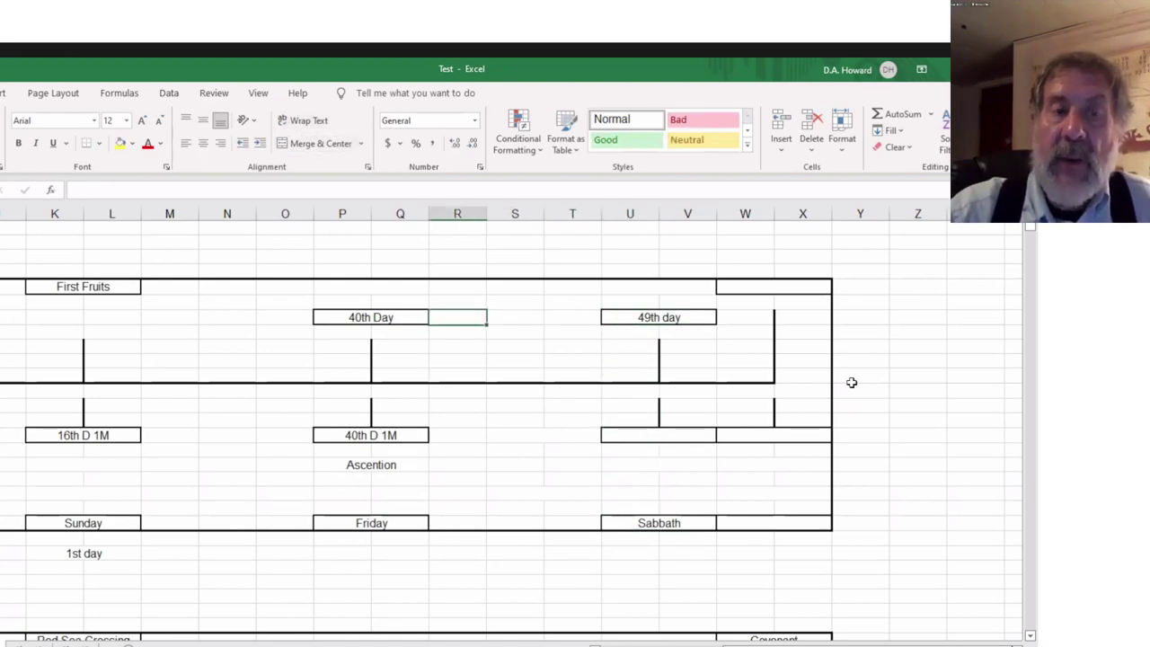
key("Left")
key("Left")
key("Left")
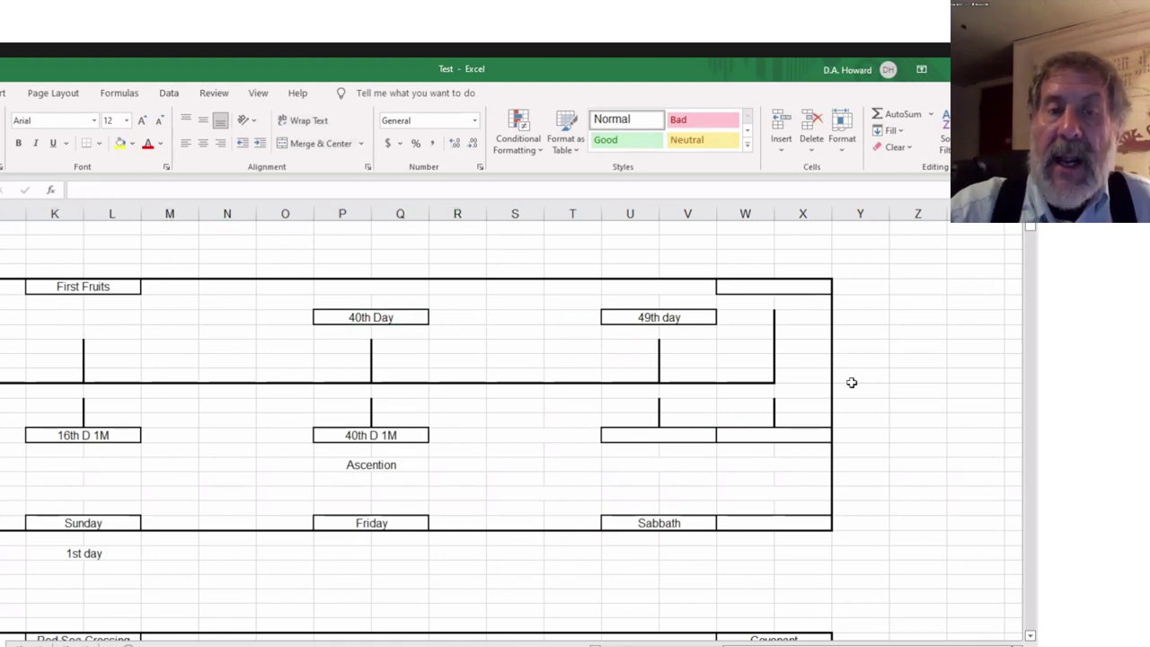
key("Left")
key("Left")
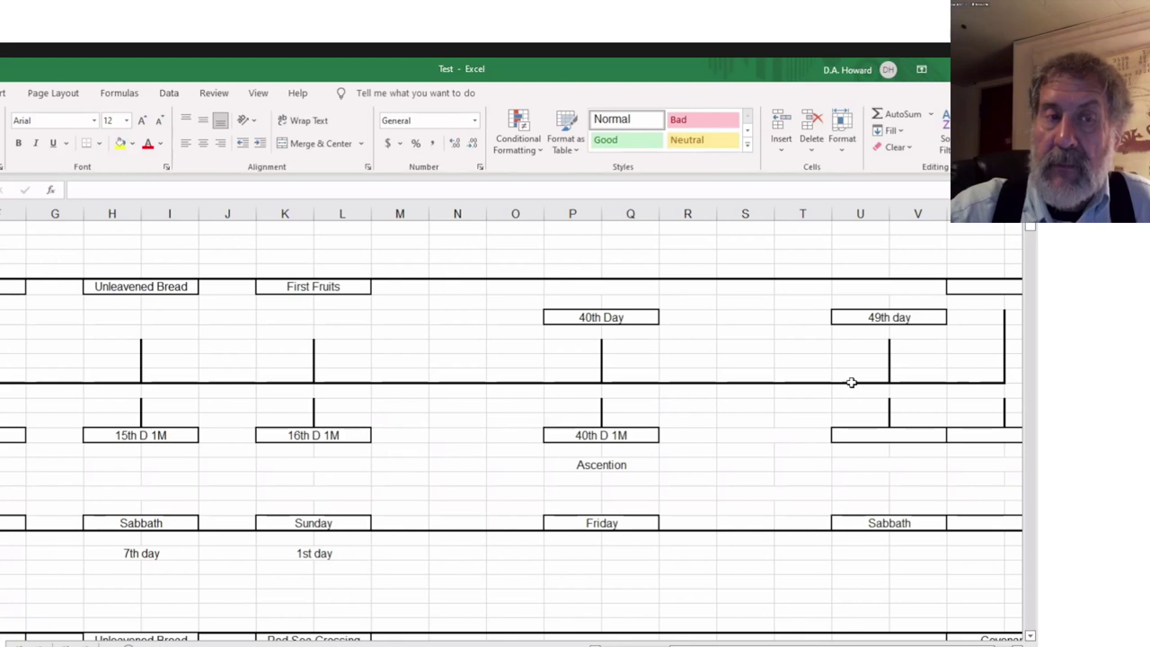
Merge and center the two cells in columns W and X, two rows above the empty box at the timeline's end
key("Right")
key("Right")
key("Right")
key("Right")
key("Right")
key("Right")
key("Right")
key("Right")
key("Right")
key("Right")
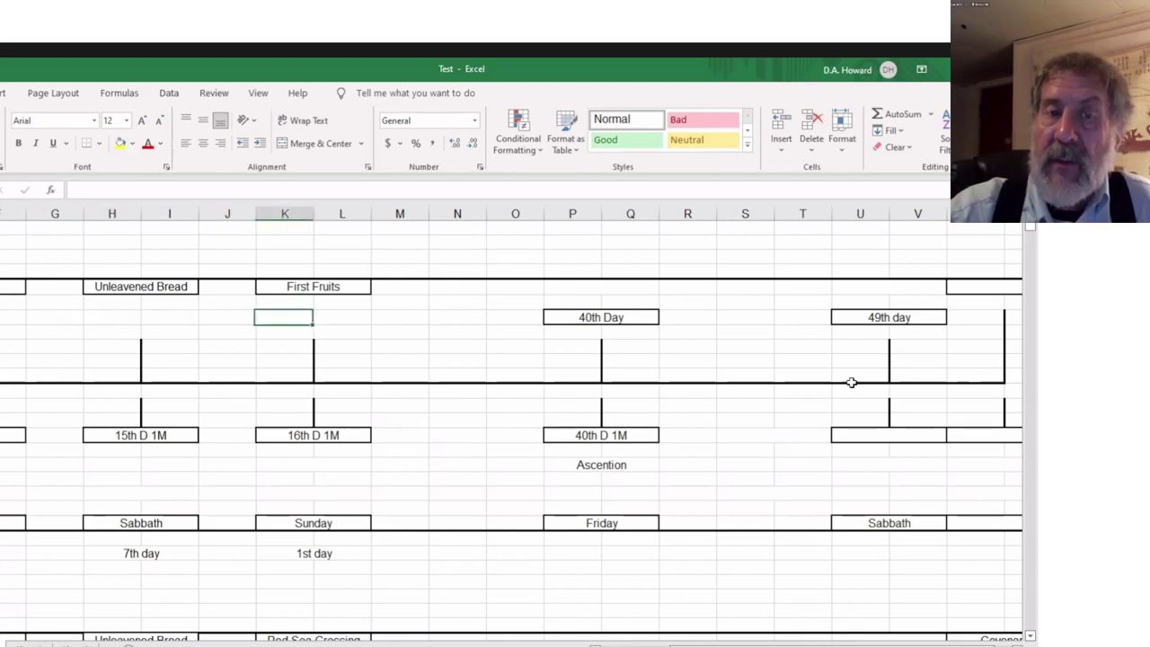
key("Right")
key("Right")
key("Right")
key("Right")
key("Right")
key("Right")
key("Right")
key("Right")
key("Right")
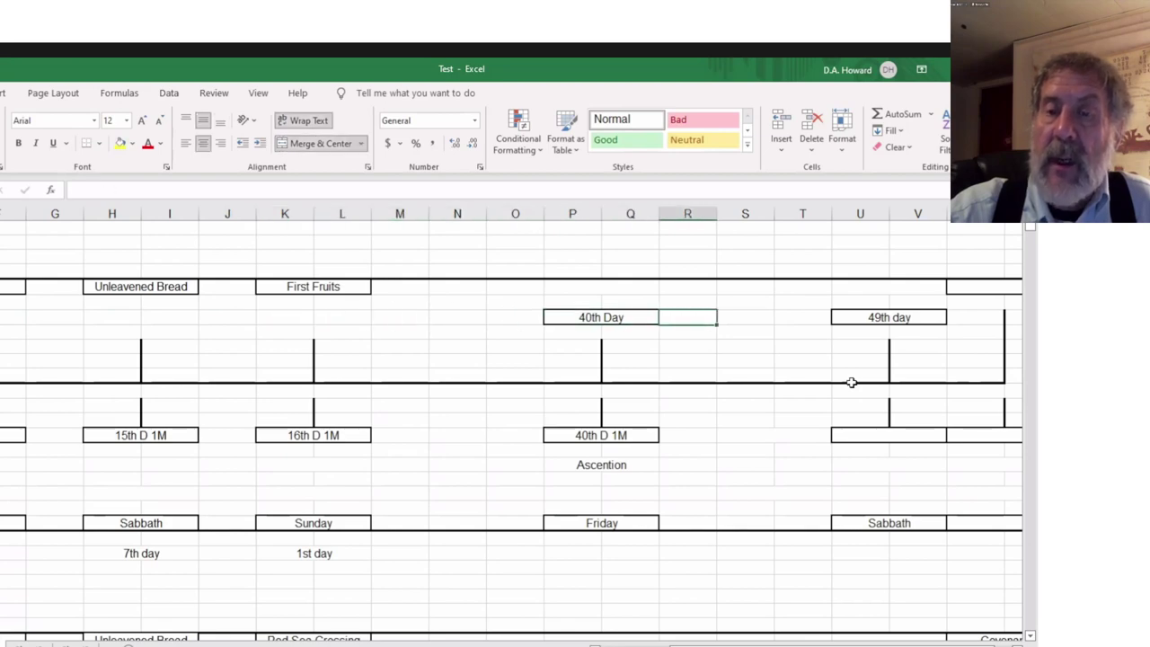
key("Right")
key("Right")
key("Right")
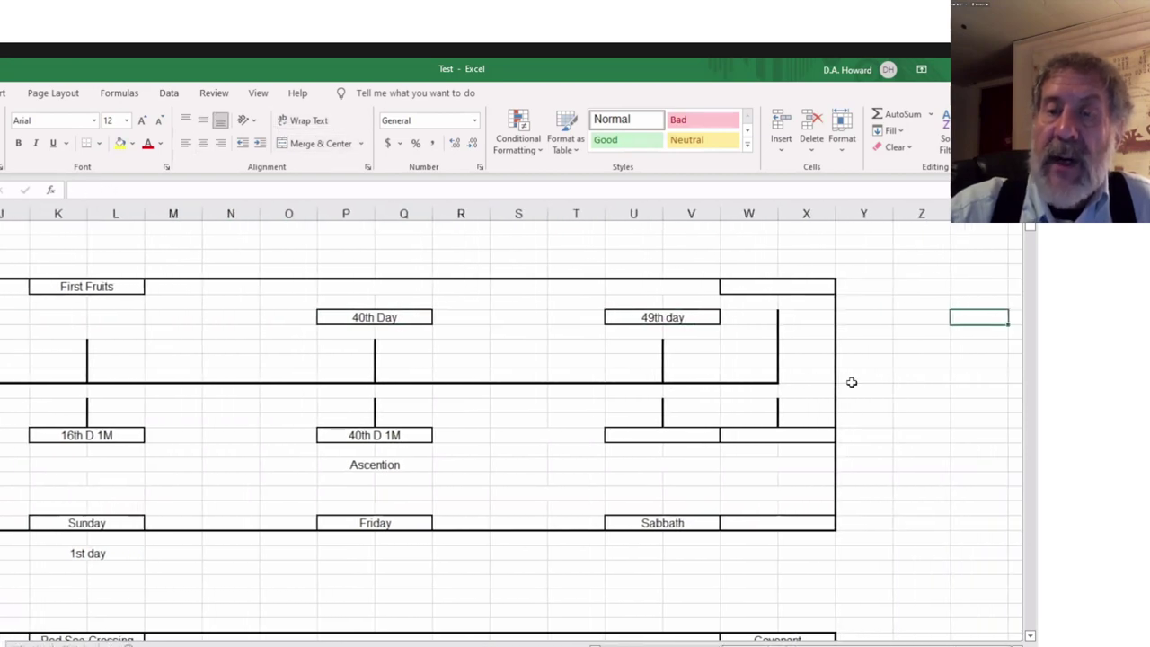
key("Left")
key("Left")
key("Left")
key("Left")
key("Left")
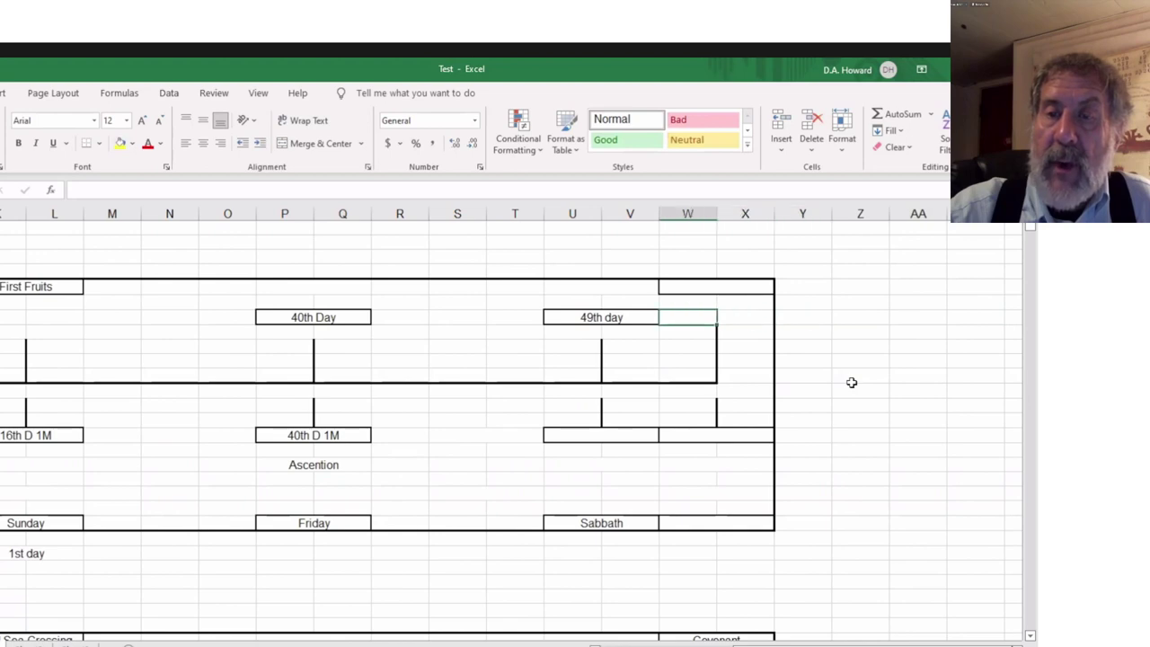
key("Up")
key("Up")
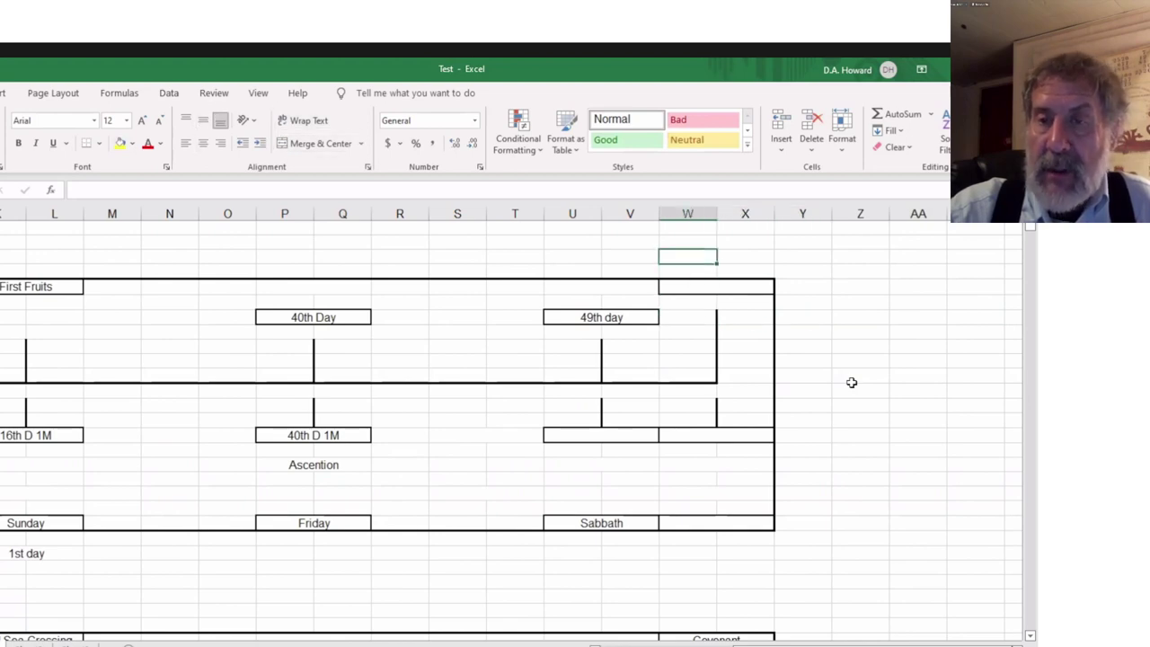
key("shift+Right")
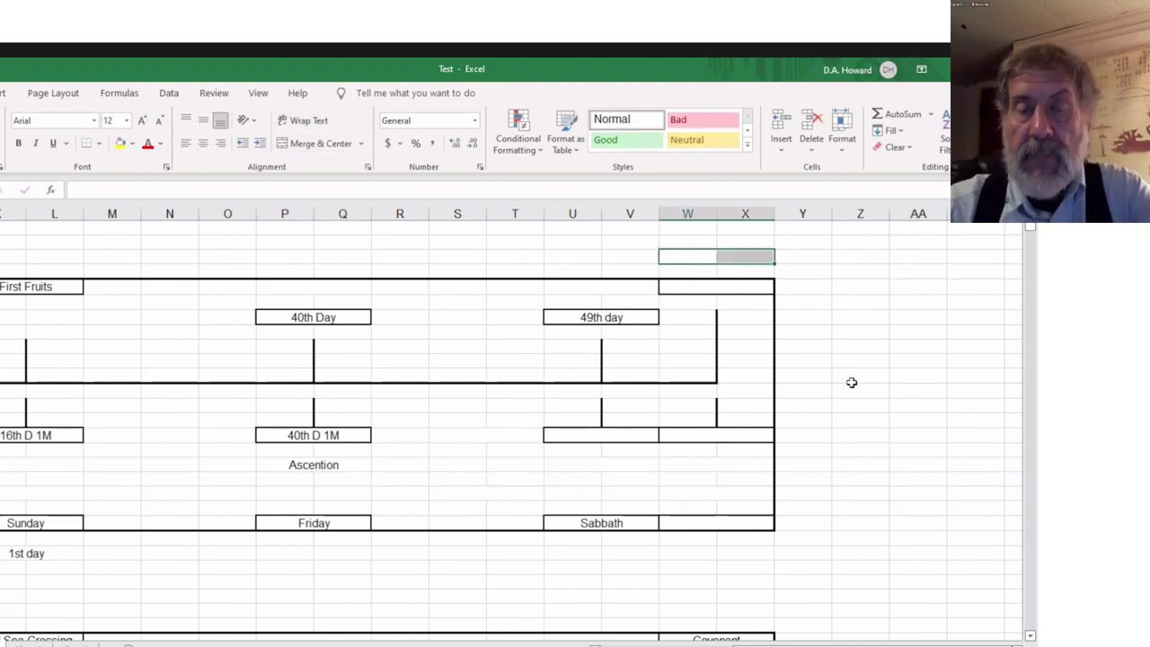
left_click(314, 143)
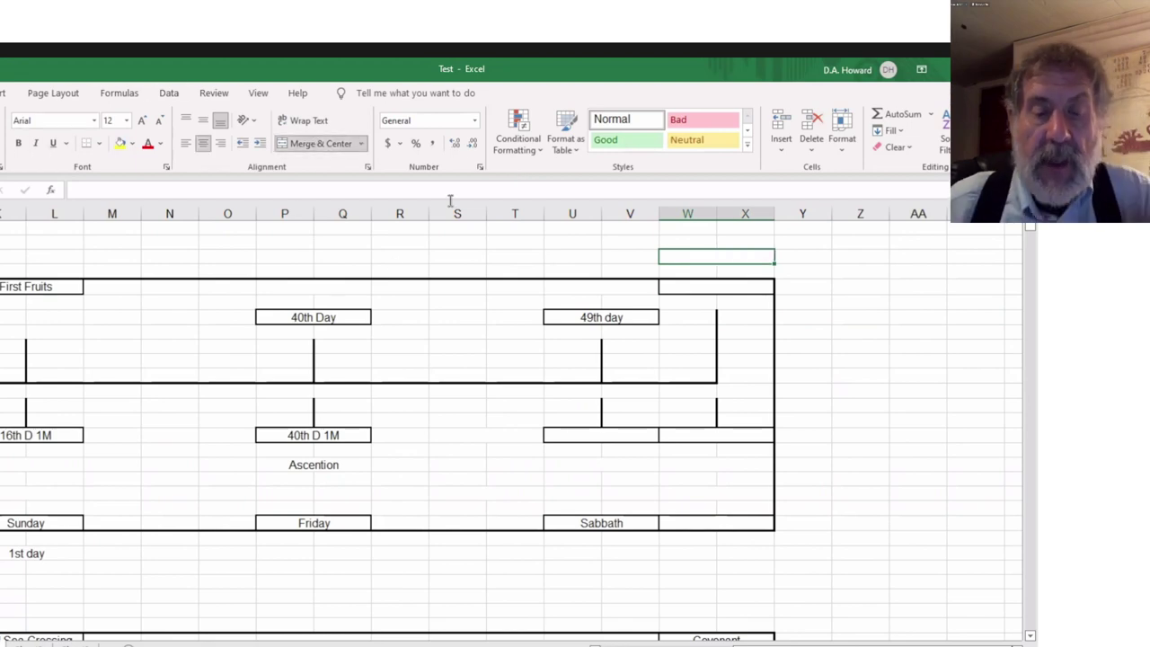
Enter Feast of Weeks in the merged cell above the timeline frame in columns W and X
type("Feas")
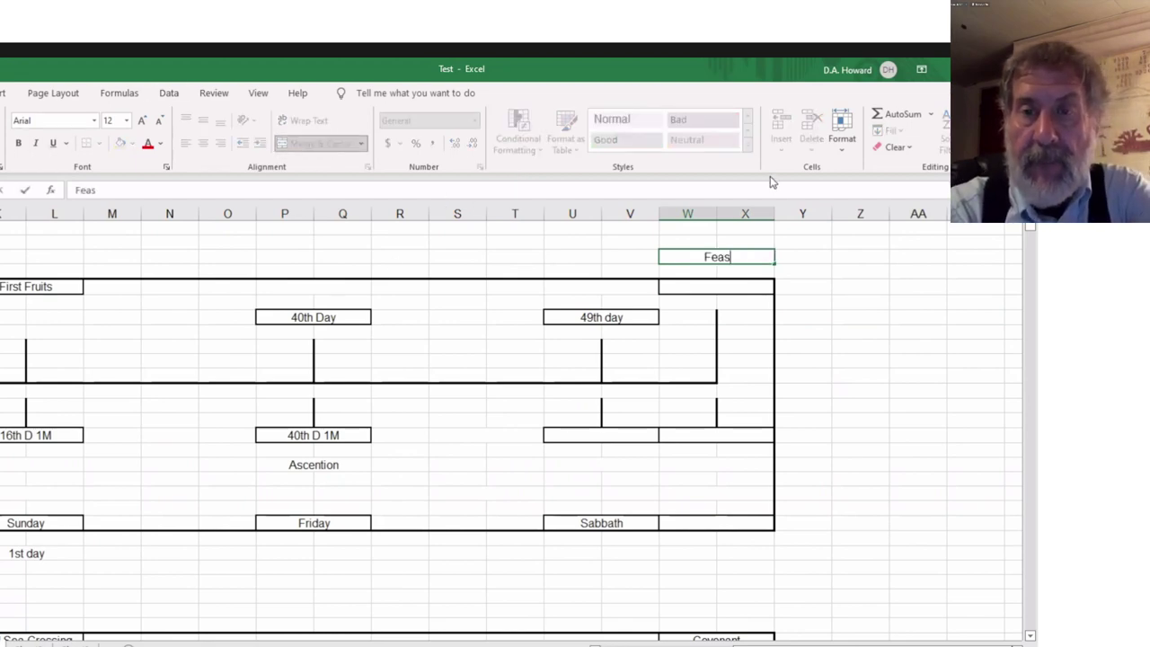
type("t of Weeks")
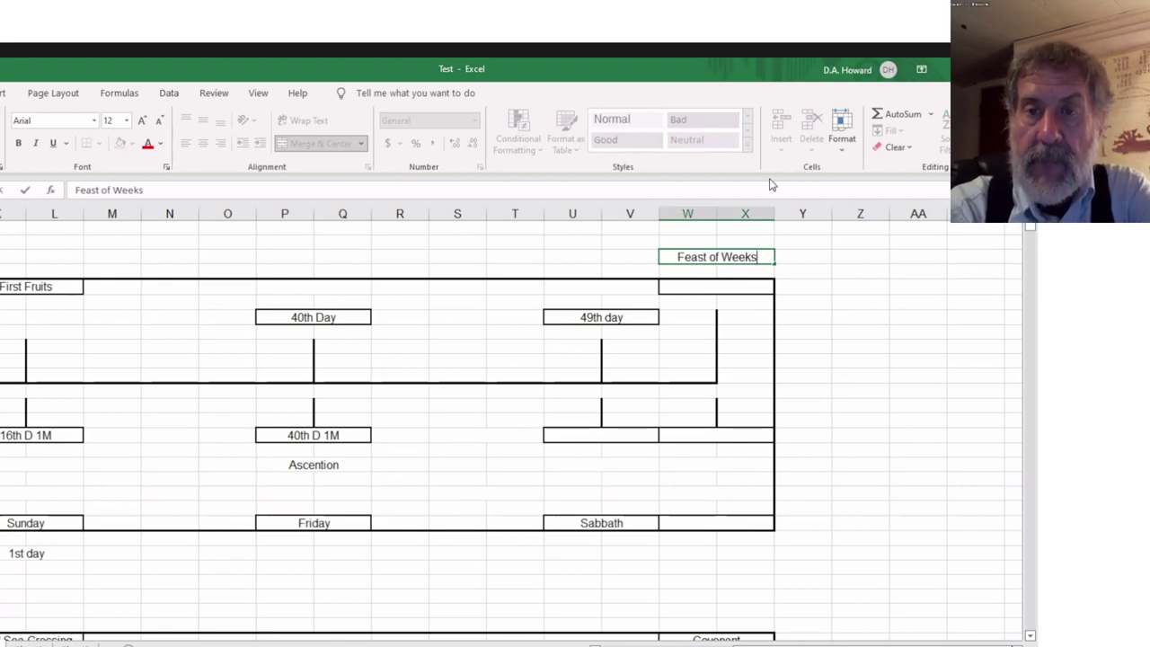
key("Return")
Enter Pentecost in the empty box directly below Feast of Weeks
key("Return")
key("Return")
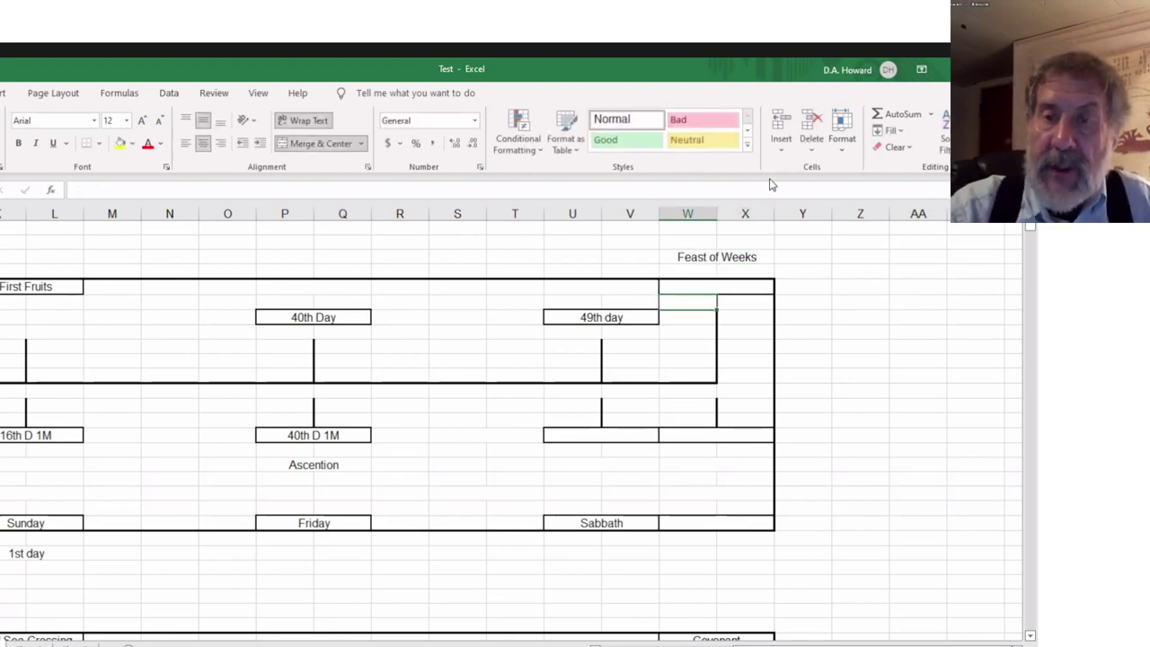
key("Up")
key("Up")
key("Up")
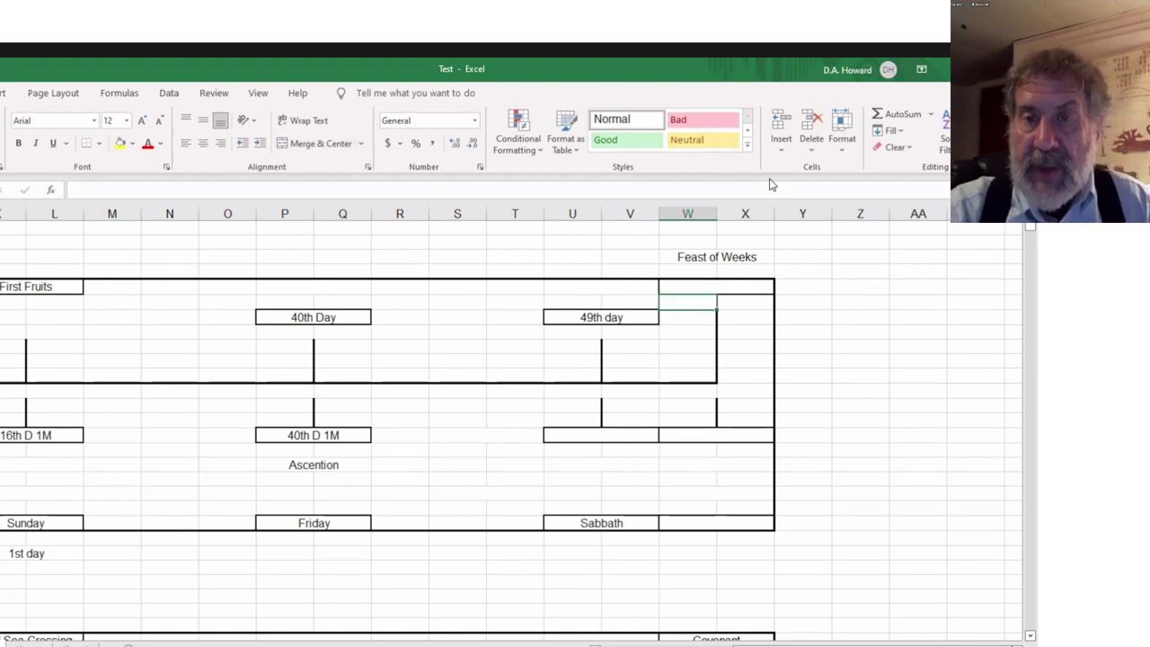
type("P")
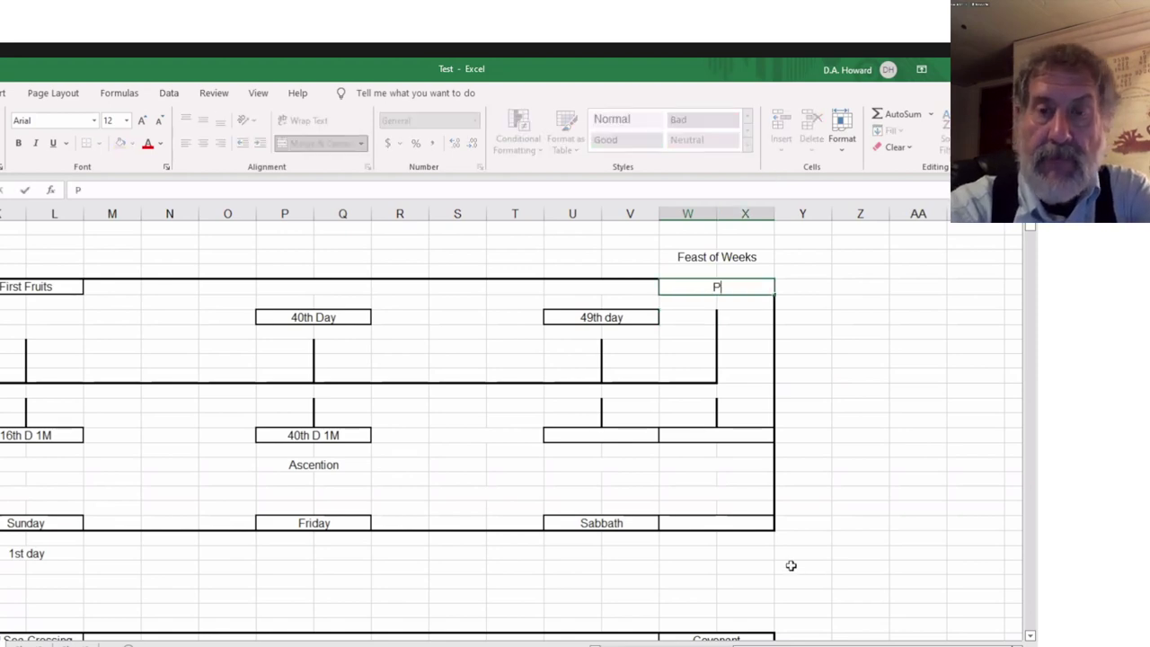
type("enete")
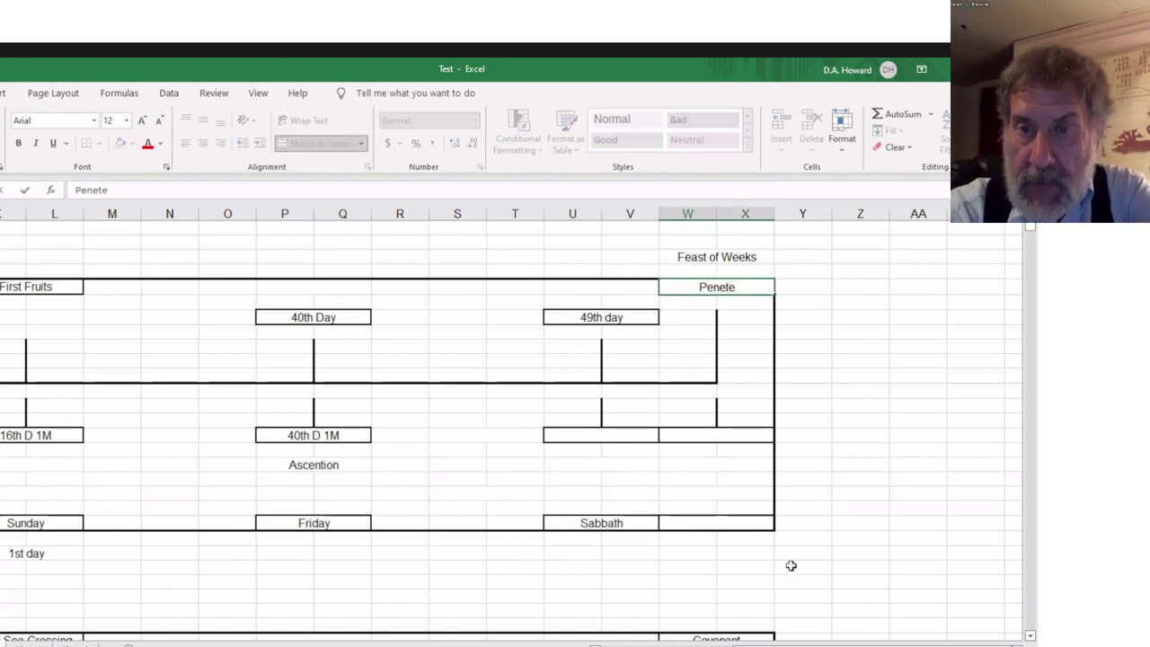
key("BackSpace")
key("BackSpace")
key("BackSpace")
type("teco")
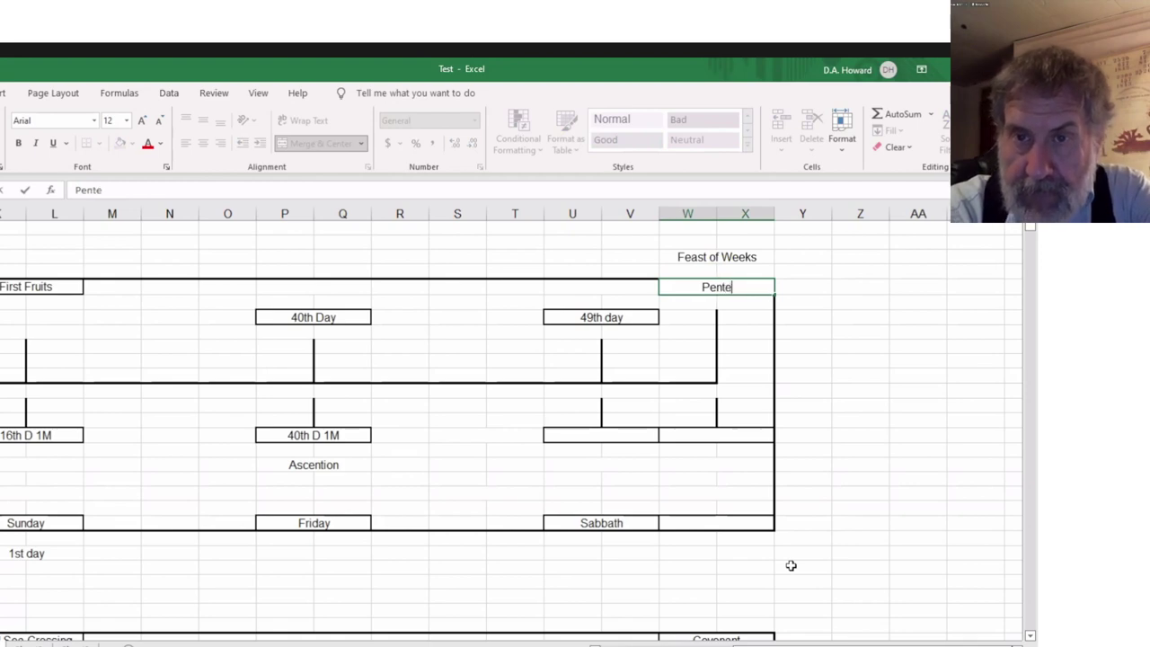
type("st")
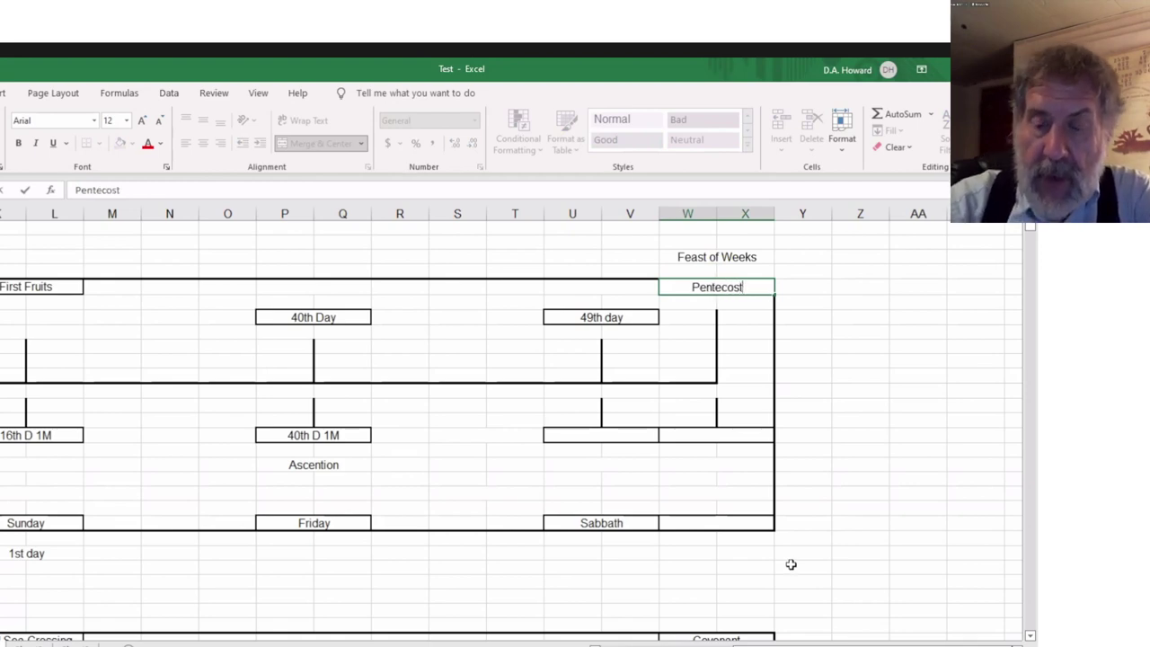
key("Return")
Enter 50th day in the date box below the timeline under Pentecost
key("Down")
key("Down")
key("Down")
key("Down")
key("Down")
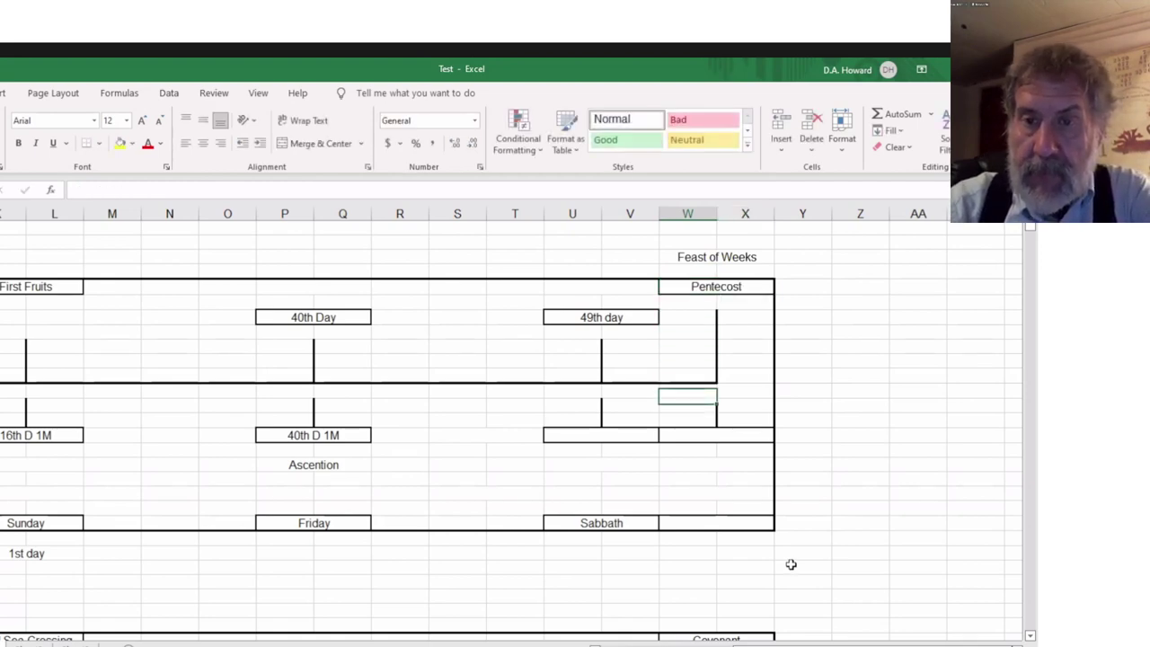
type("50")
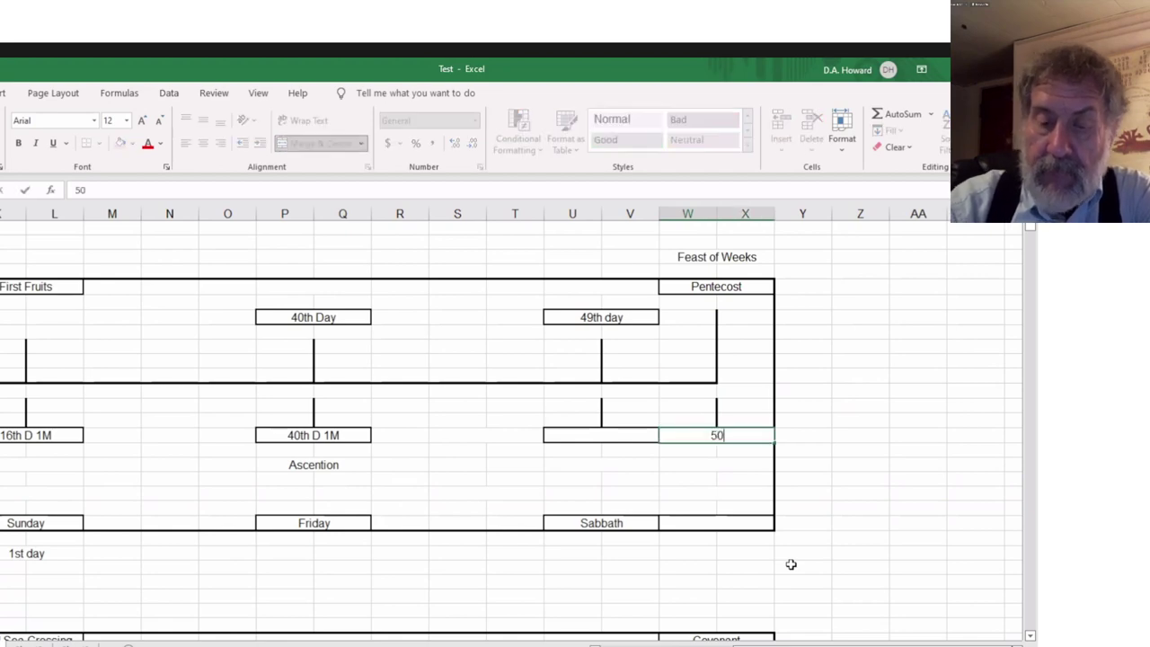
type("th day")
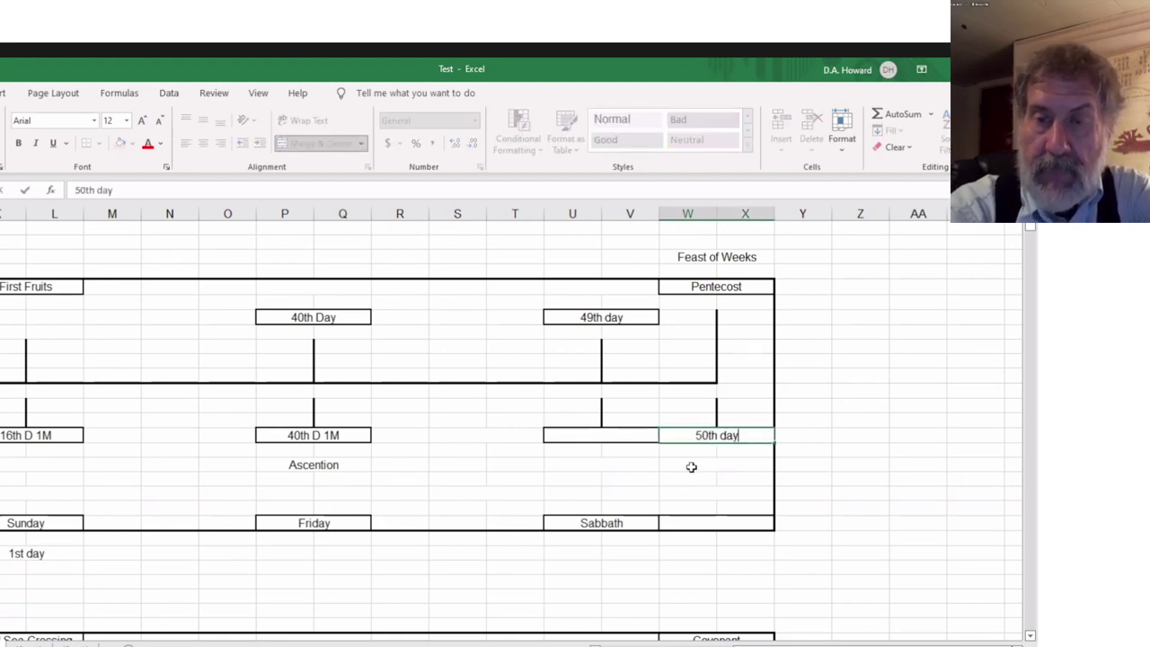
key("Left")
key("Left")
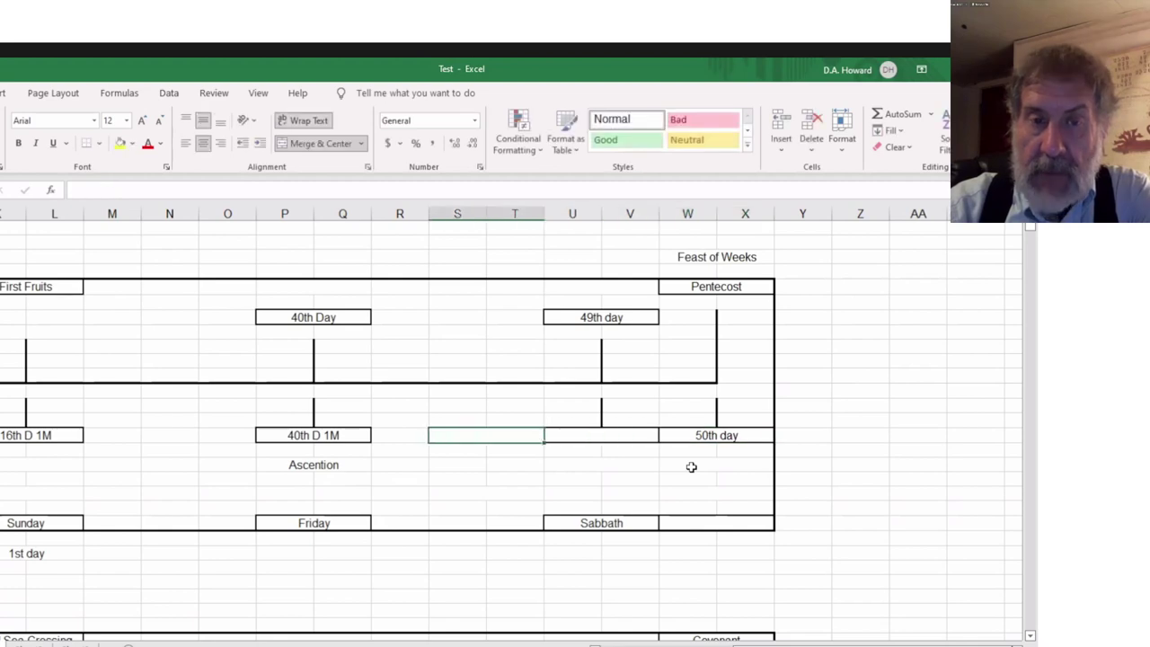
key("Right")
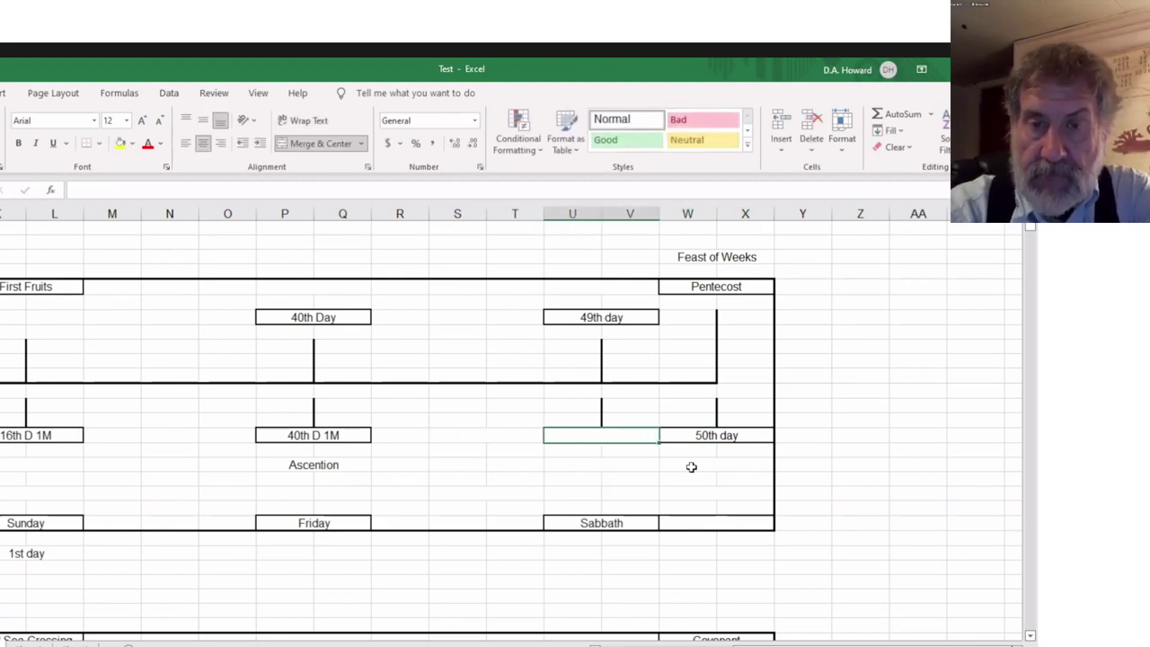
type("49")
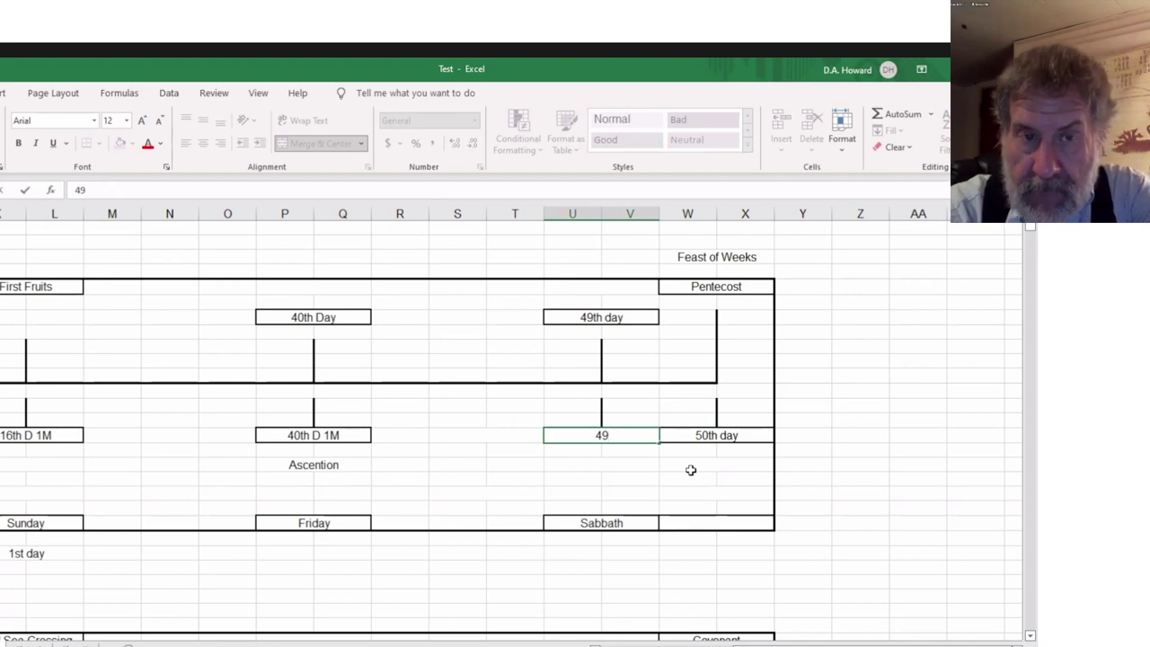
key("BackSpace")
key("BackSpace")
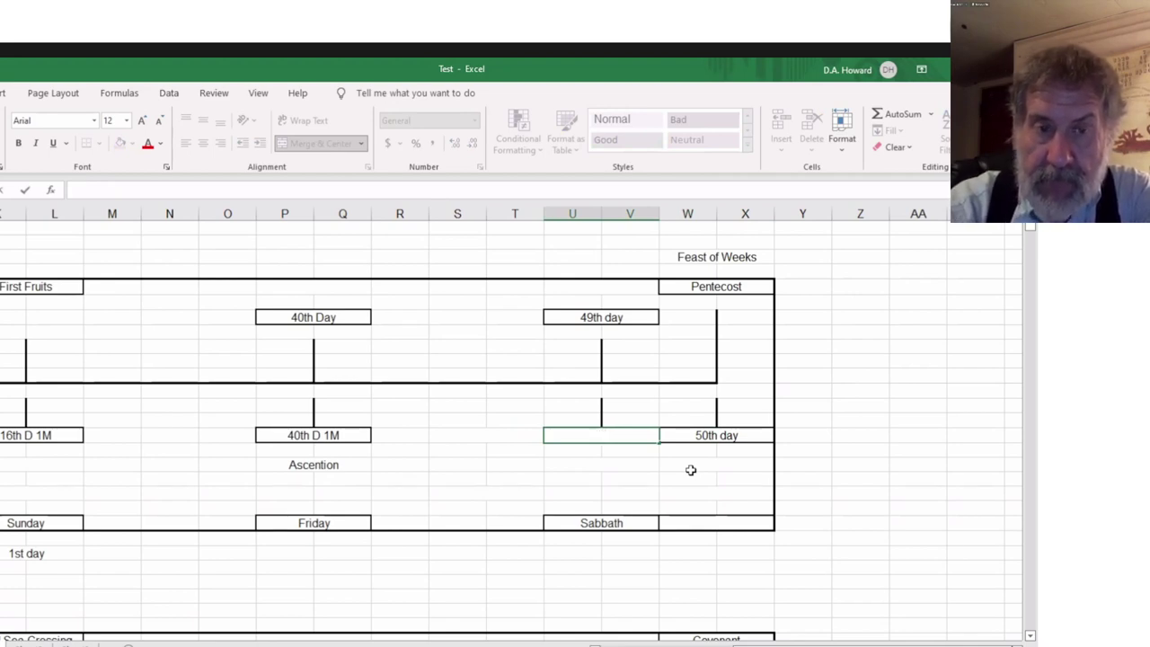
key("Return")
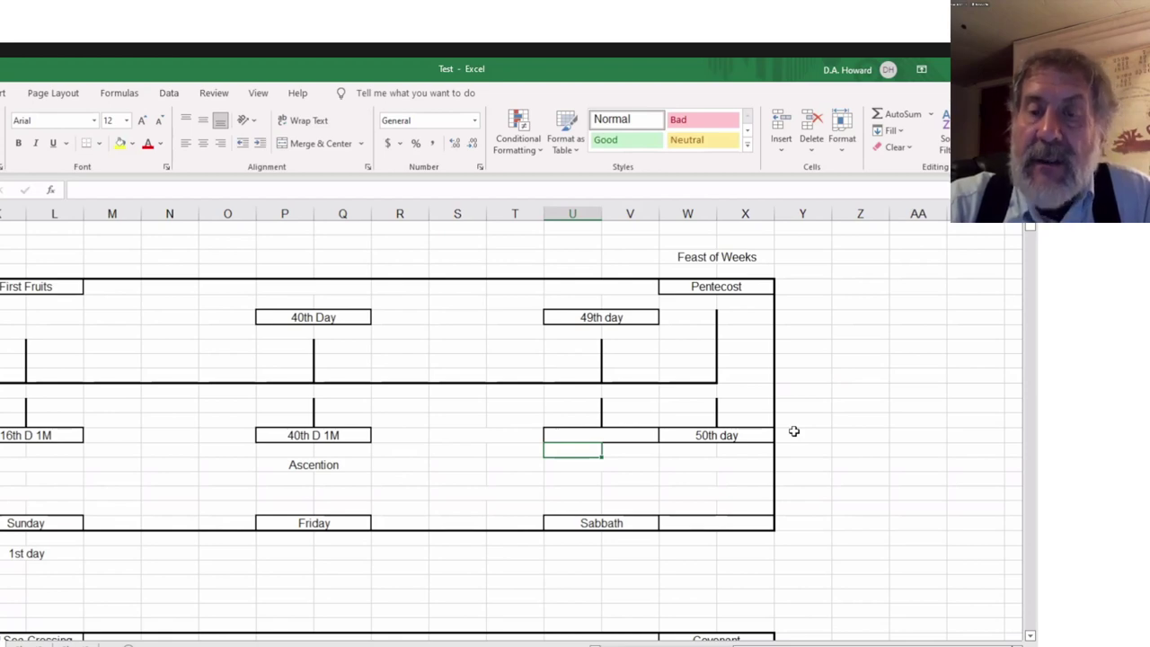
Review the date row below the timeline from 50th day back to the Passover date
key("Down")
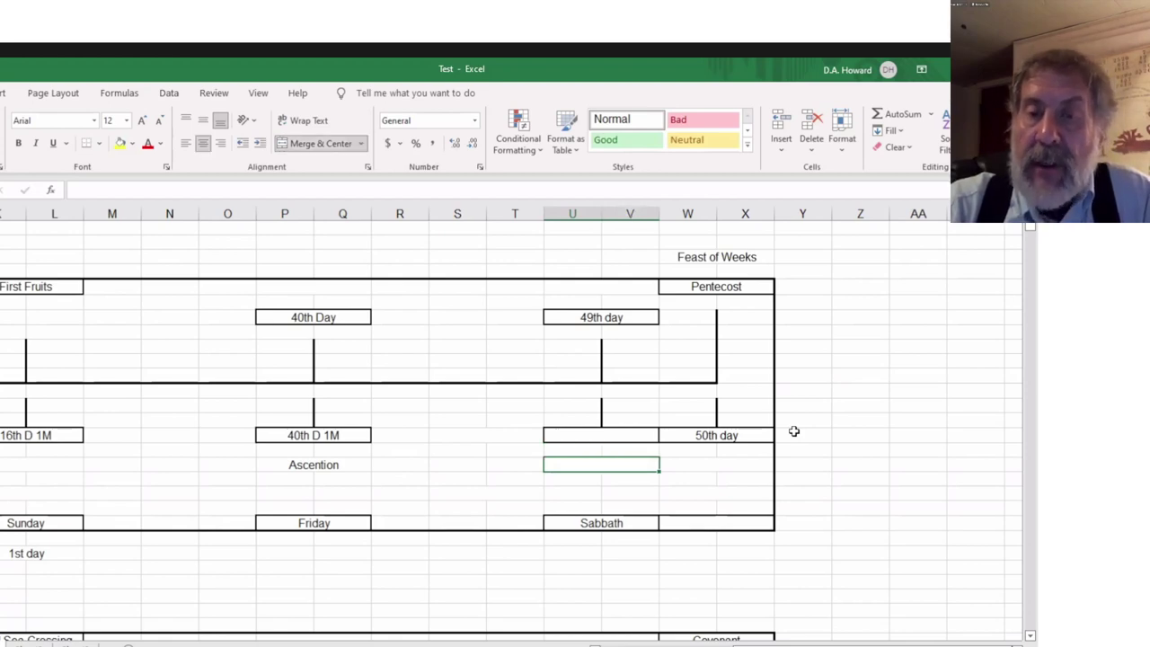
key("Up")
key("Right")
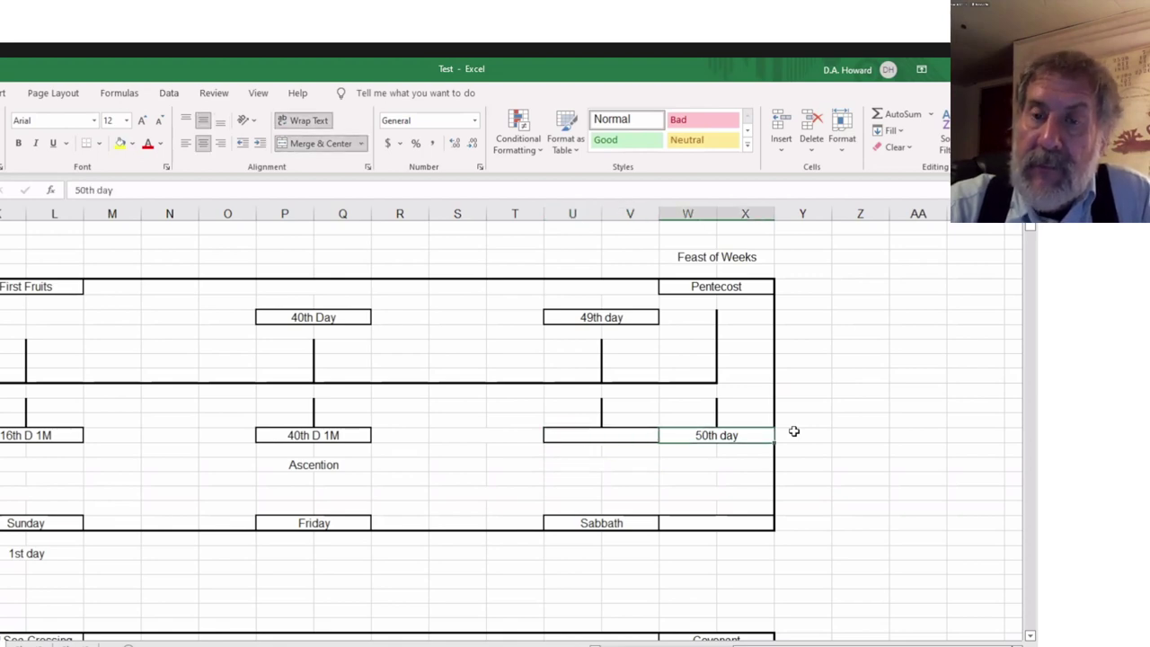
key("Left")
key("Left")
key("Left")
key("Left")
key("Left")
key("Left")
key("Left")
key("Left")
key("Left")
key("Left")
key("Left")
key("Left")
key("Left")
key("Left")
key("Left")
key("Left")
key("Right")
key("Right")
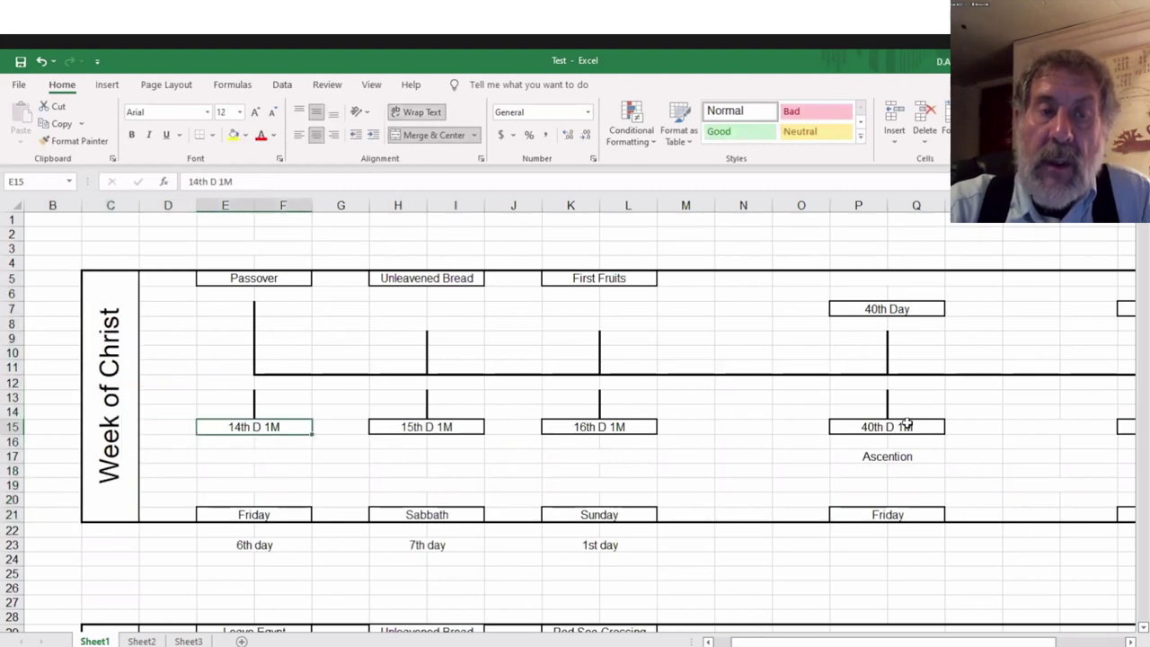
key("Right")
key("Left")
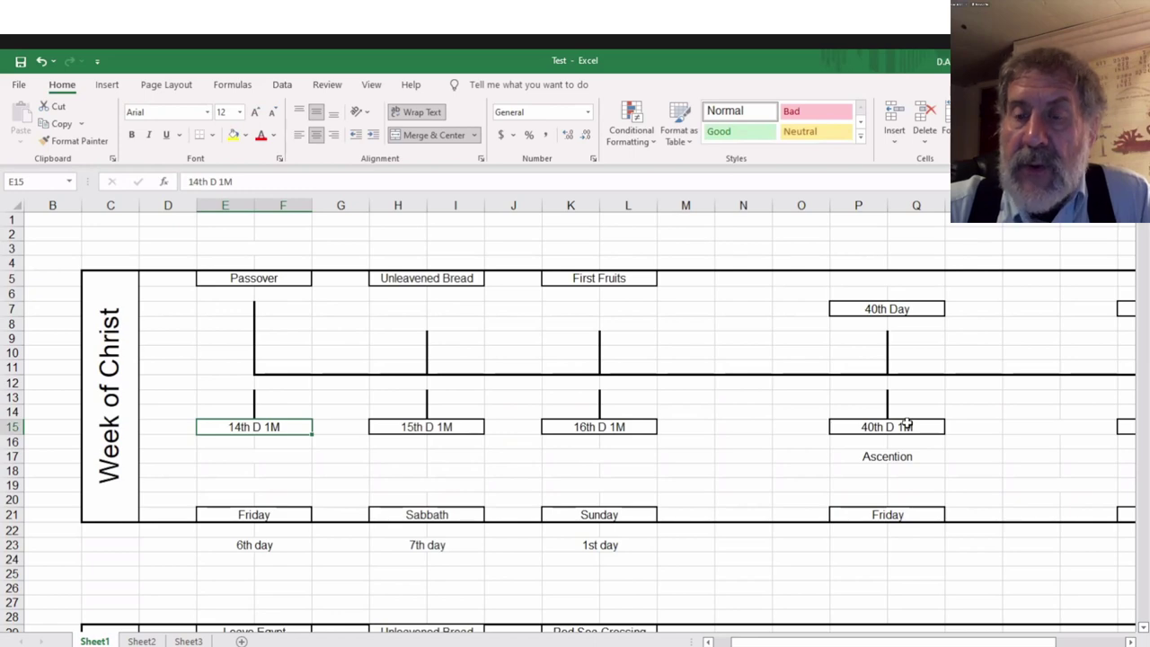
Trace the date row forward from the Passover date through First Fruits and Ascention to the Pentecost date
key("Right")
key("Right")
key("Right")
key("Right")
key("Right")
key("Right")
key("Right")
key("Right")
key("Right")
key("Right")
key("Right")
key("Right")
key("Right")
key("Right")
key("Right")
key("Right")
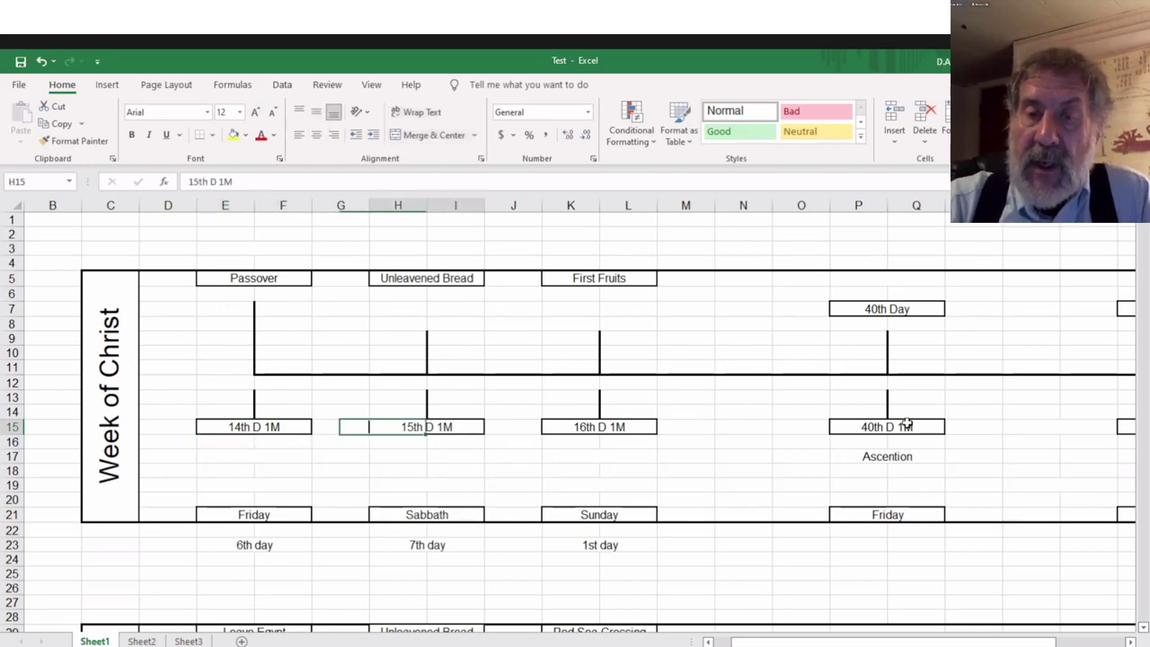
key("Right")
key("Left")
key("Left")
key("Left")
key("Left")
key("Left")
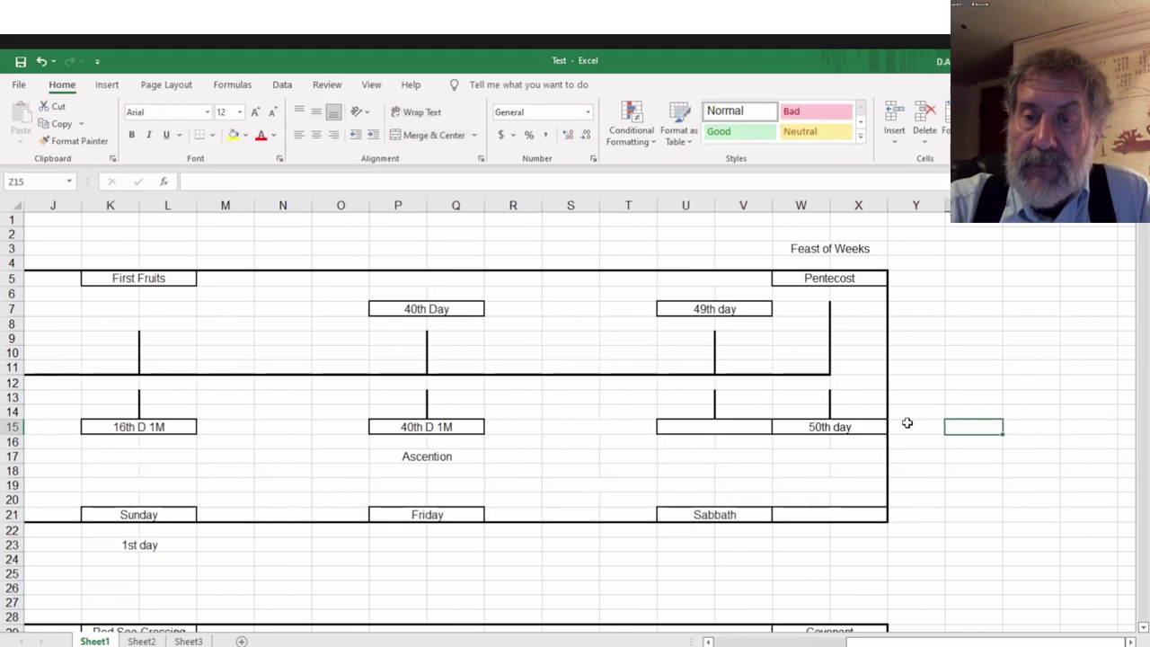
key("Right")
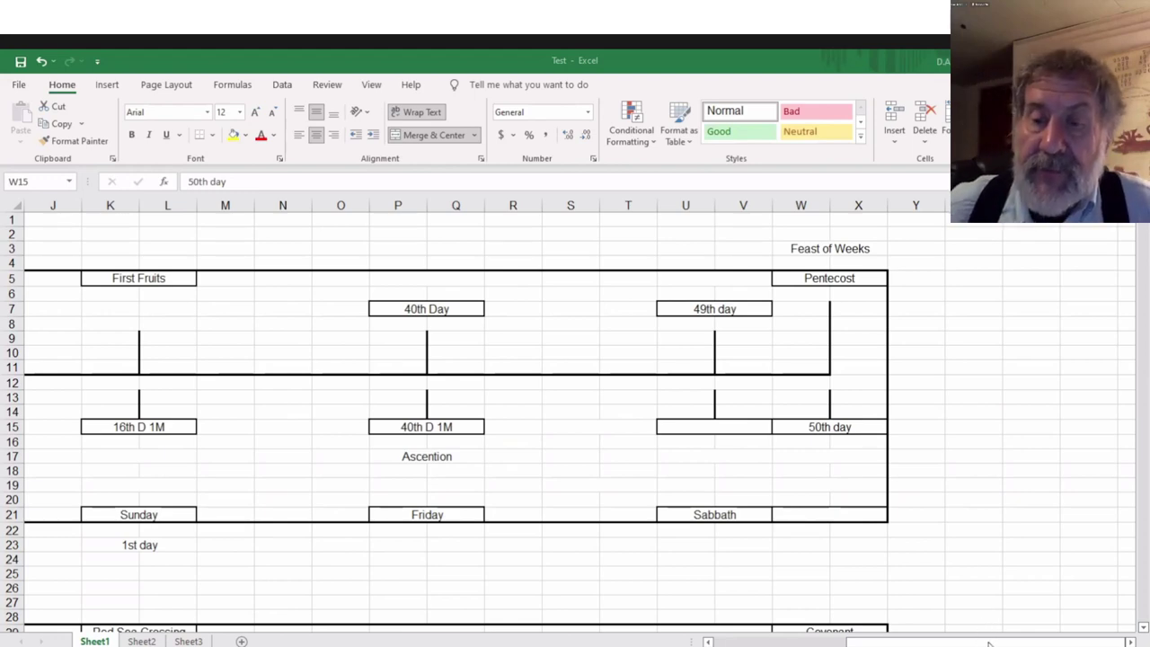
Clear the contents of rows 3 through 23, keeping the Week of Christ timeline's lines and boxes
left_click(988, 643)
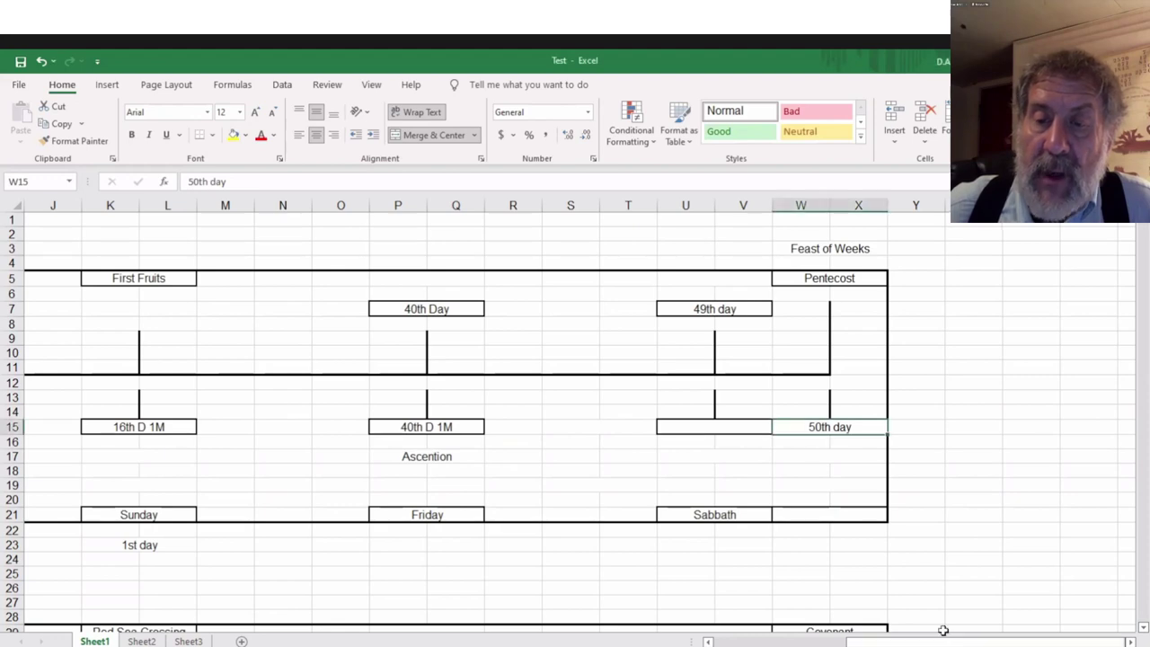
left_click(821, 642)
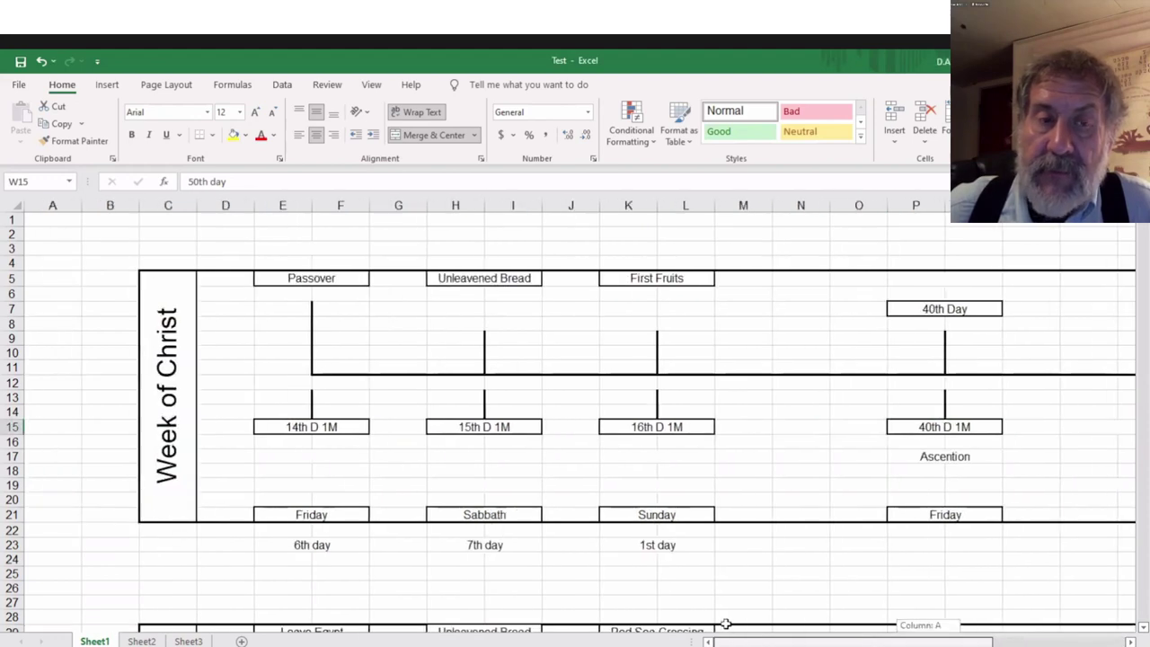
left_click(16, 248)
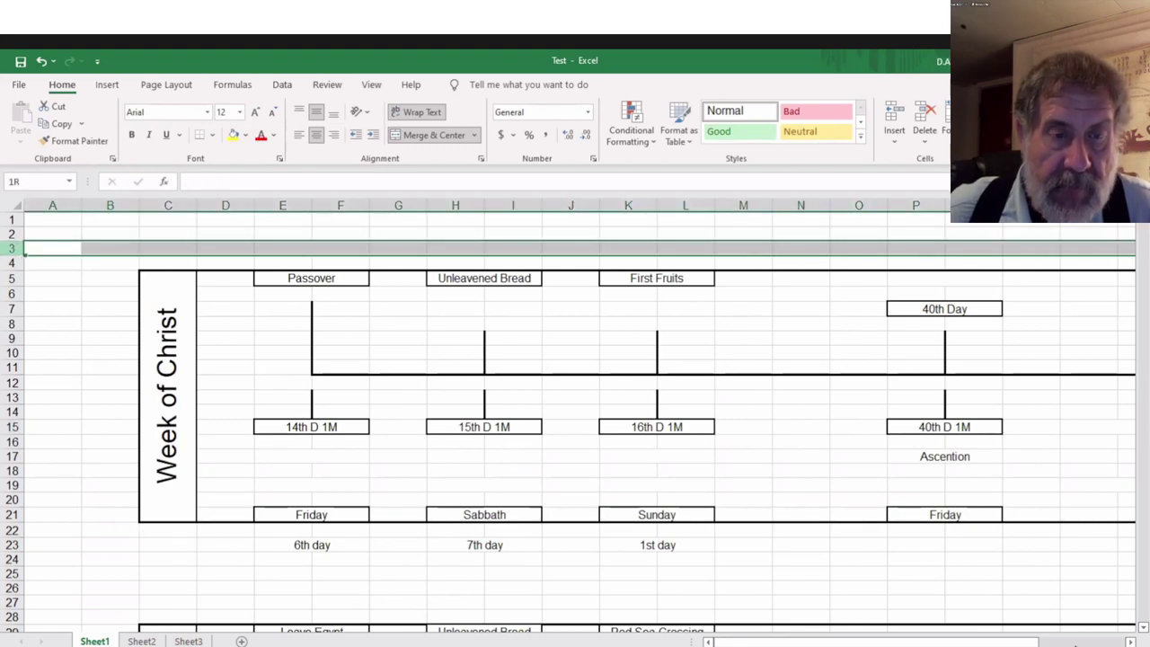
left_click_drag(25, 252, 24, 547)
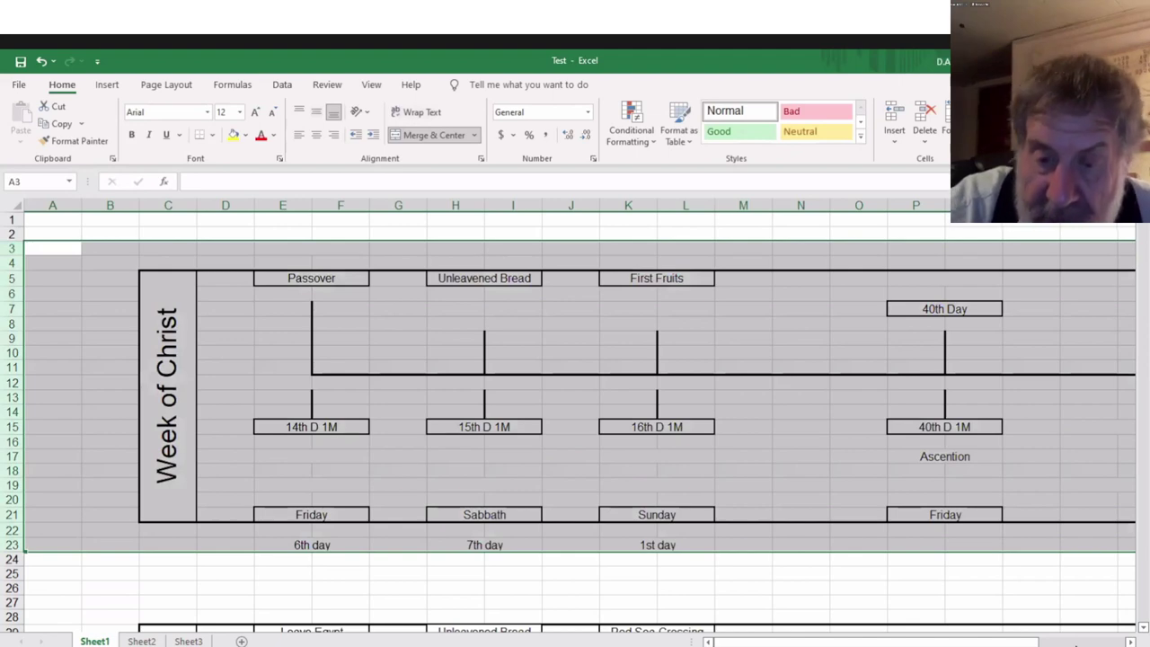
key("Delete")
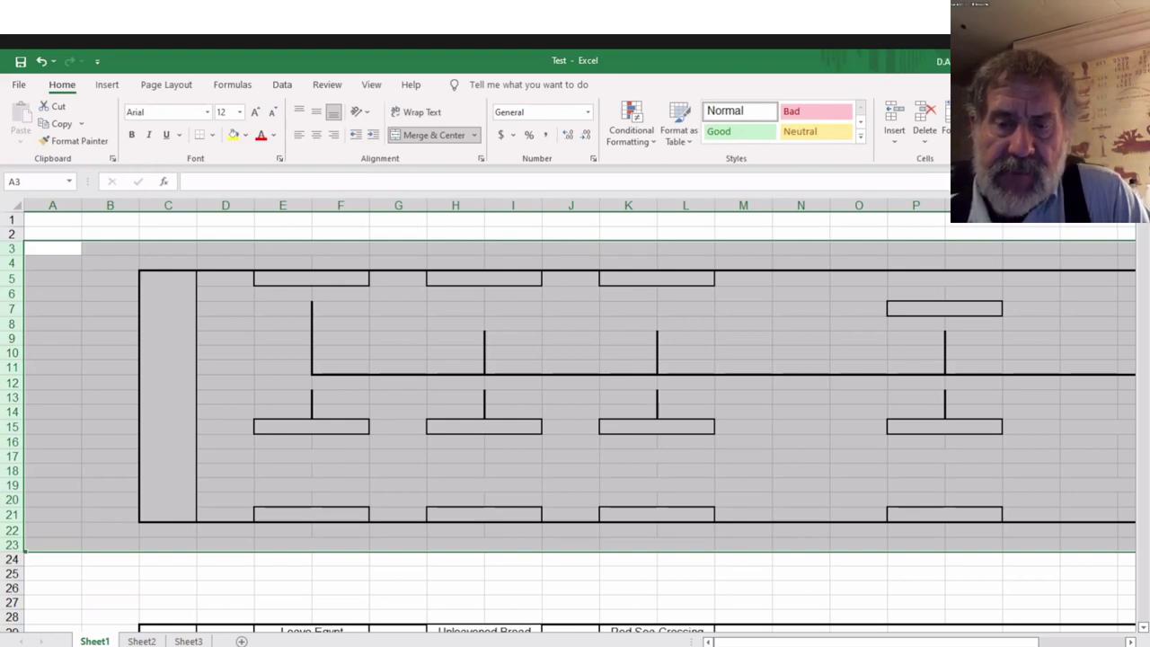
Enter Millerite Time as the chart's vertical title in the merged cell C5
left_click(174, 397)
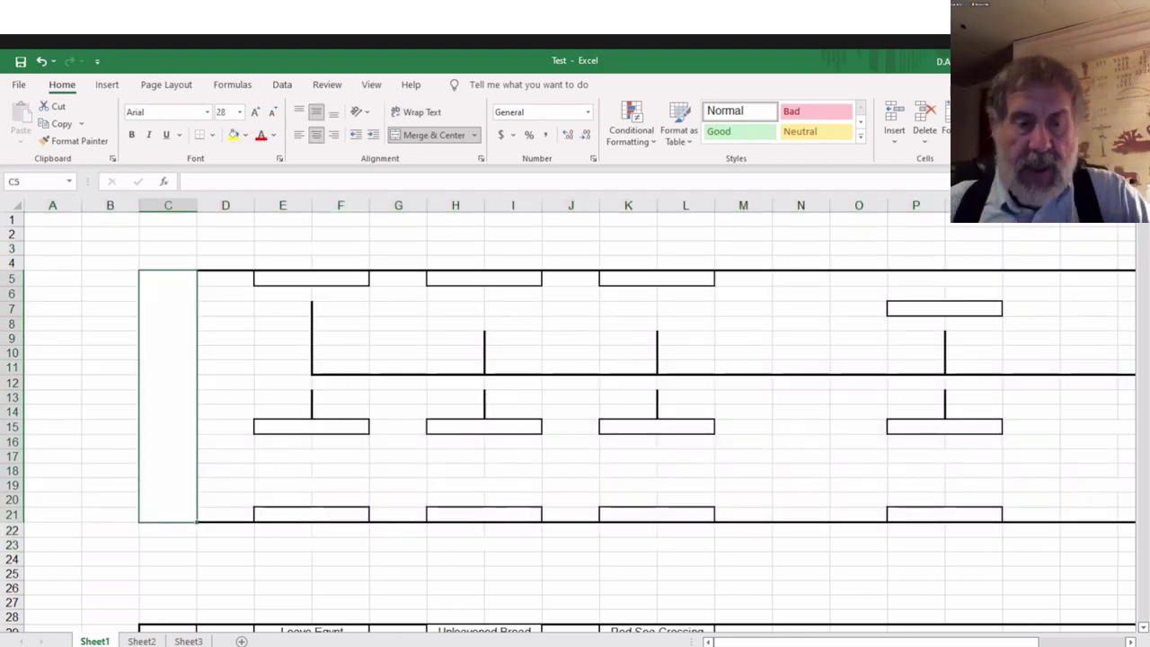
type("Mi")
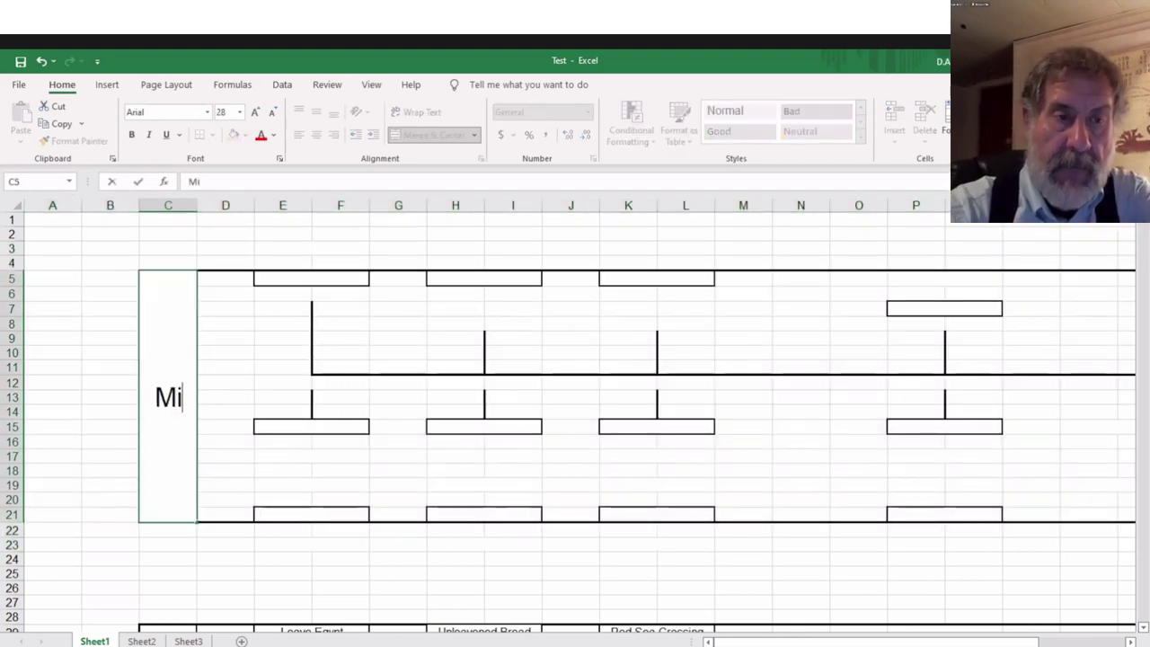
type("llerite ")
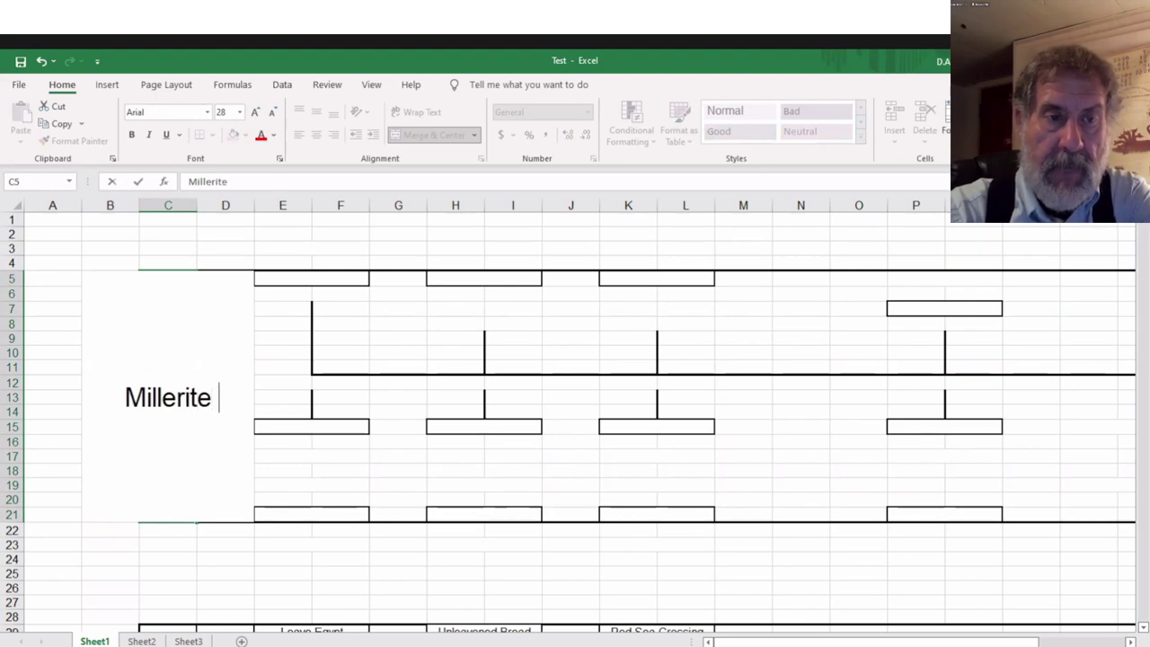
type("Time")
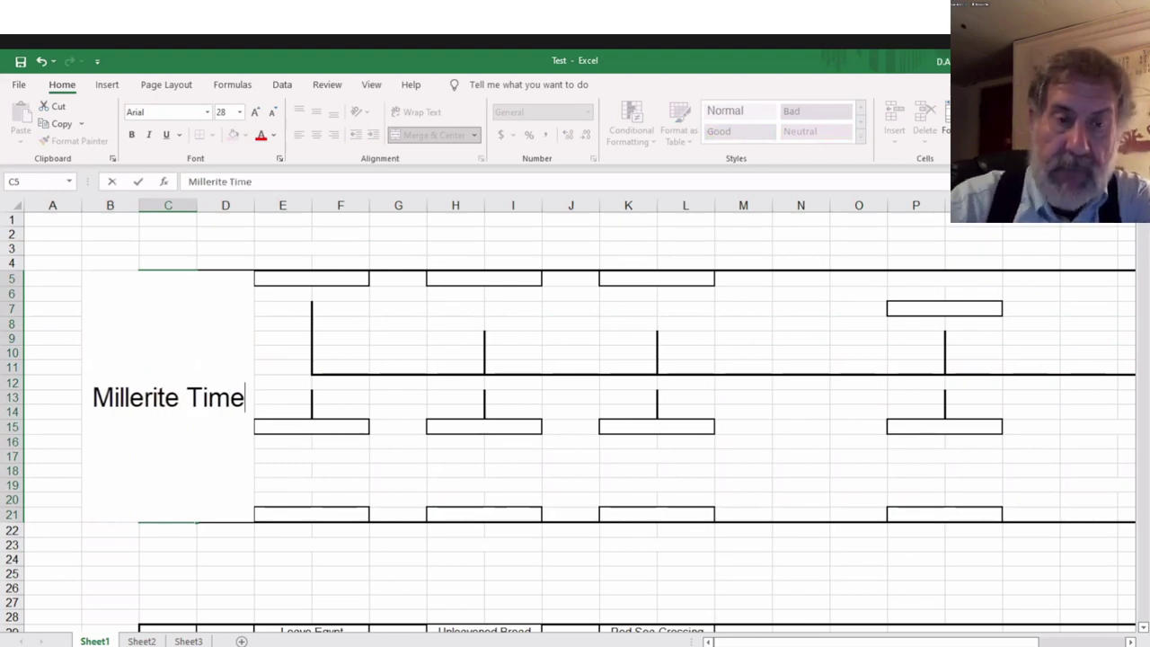
key("Return")
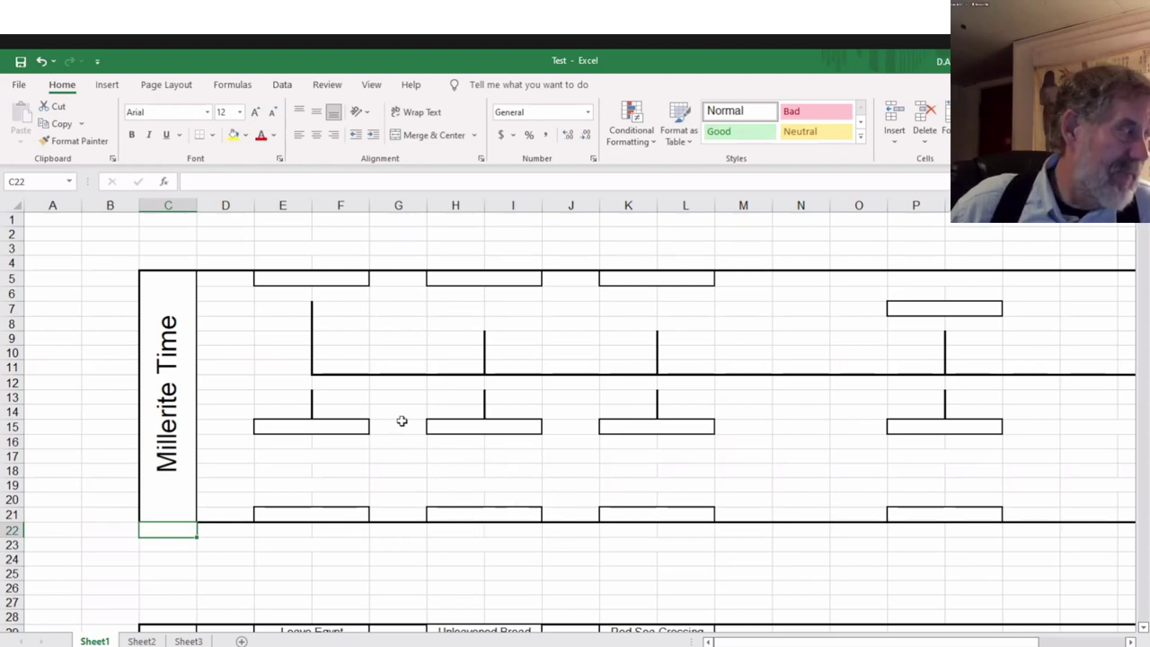
Enter 15 February 1798 in the first date box below the timeline
left_click(347, 429)
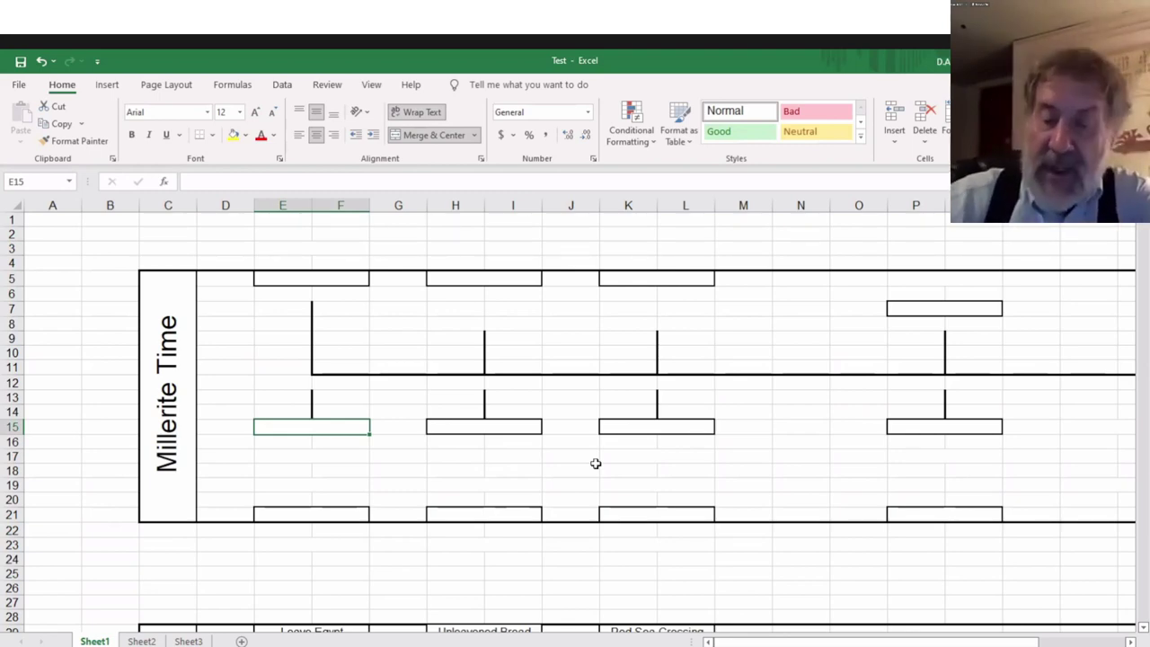
type("15")
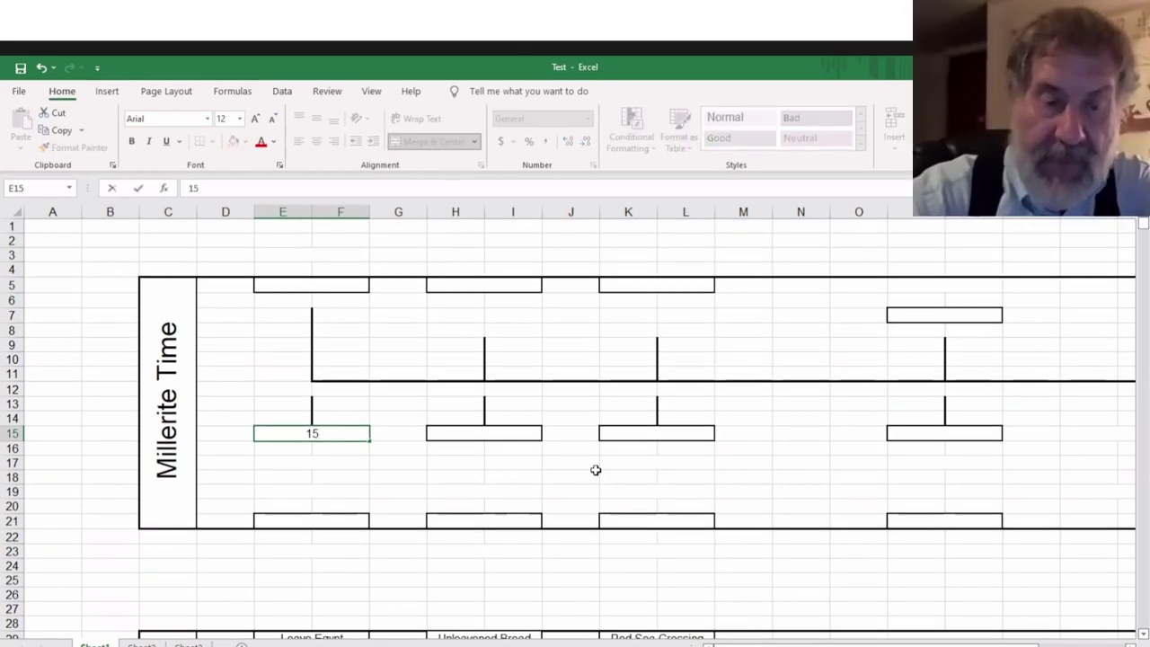
type(" Febr")
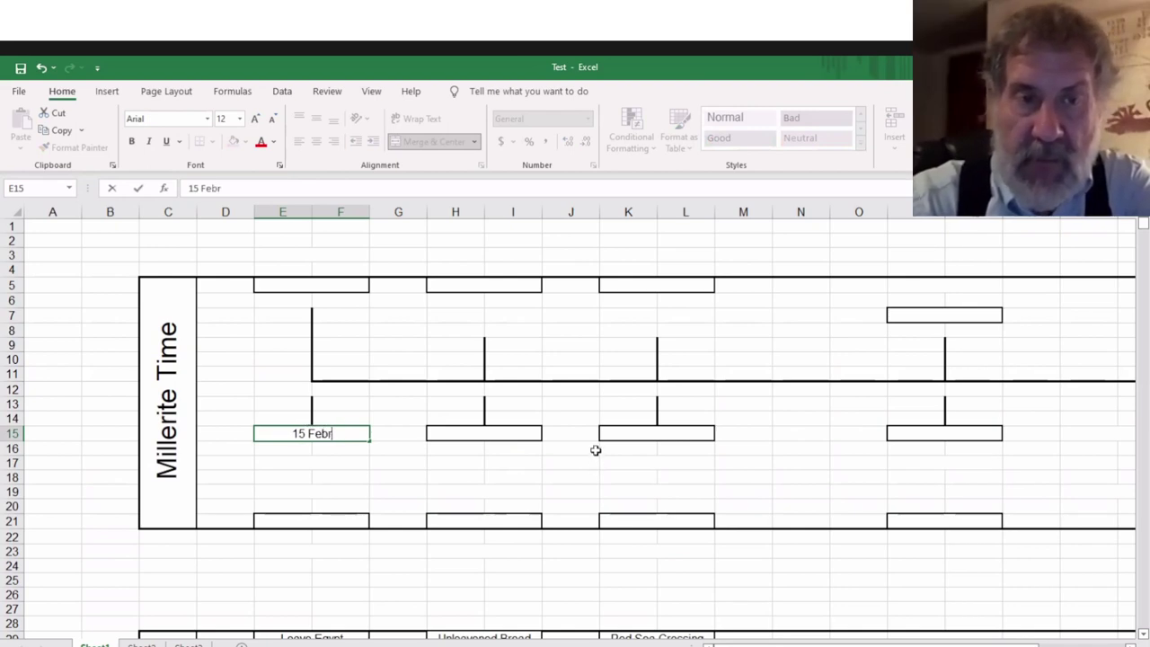
type("uary 1798")
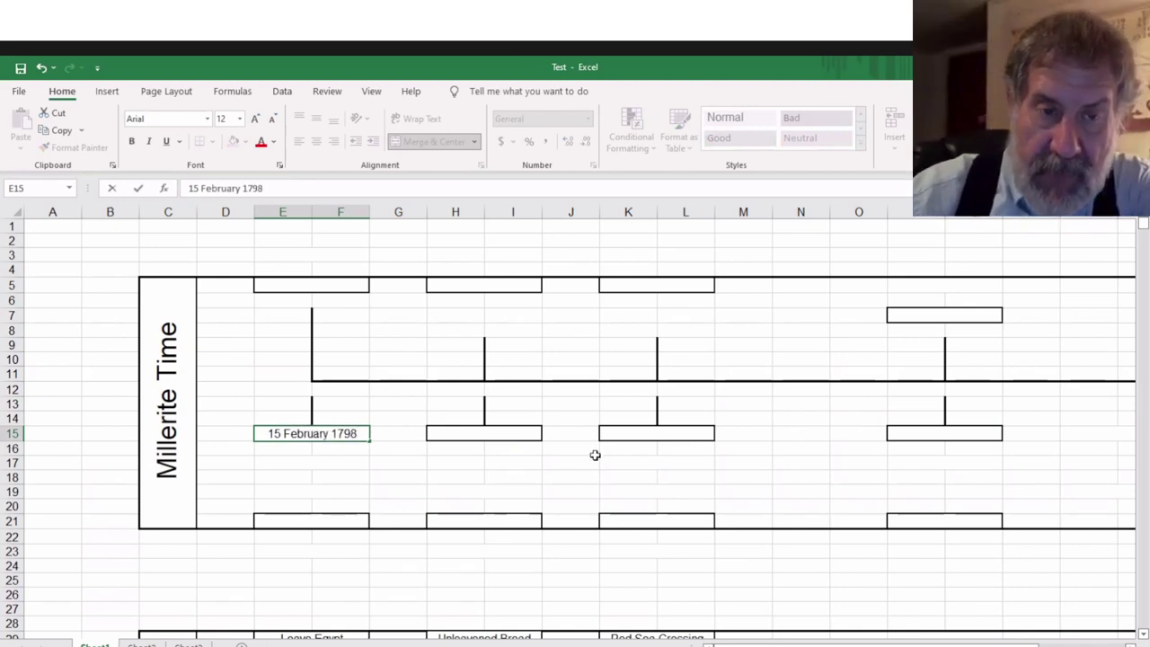
key("Return")
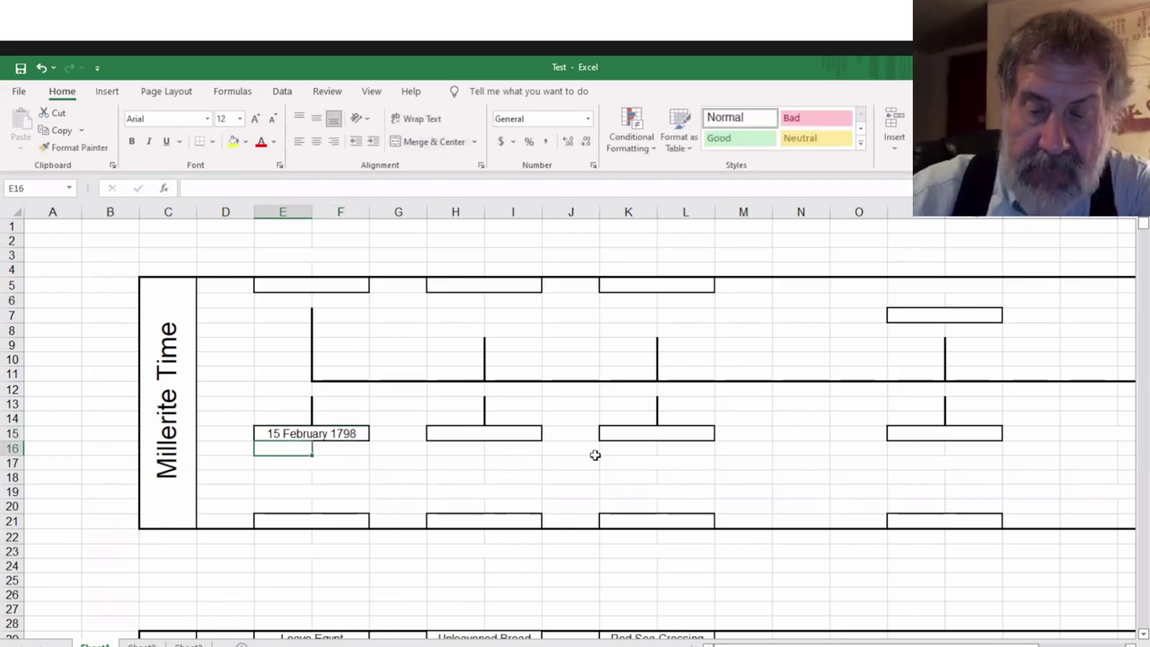
key("Up")
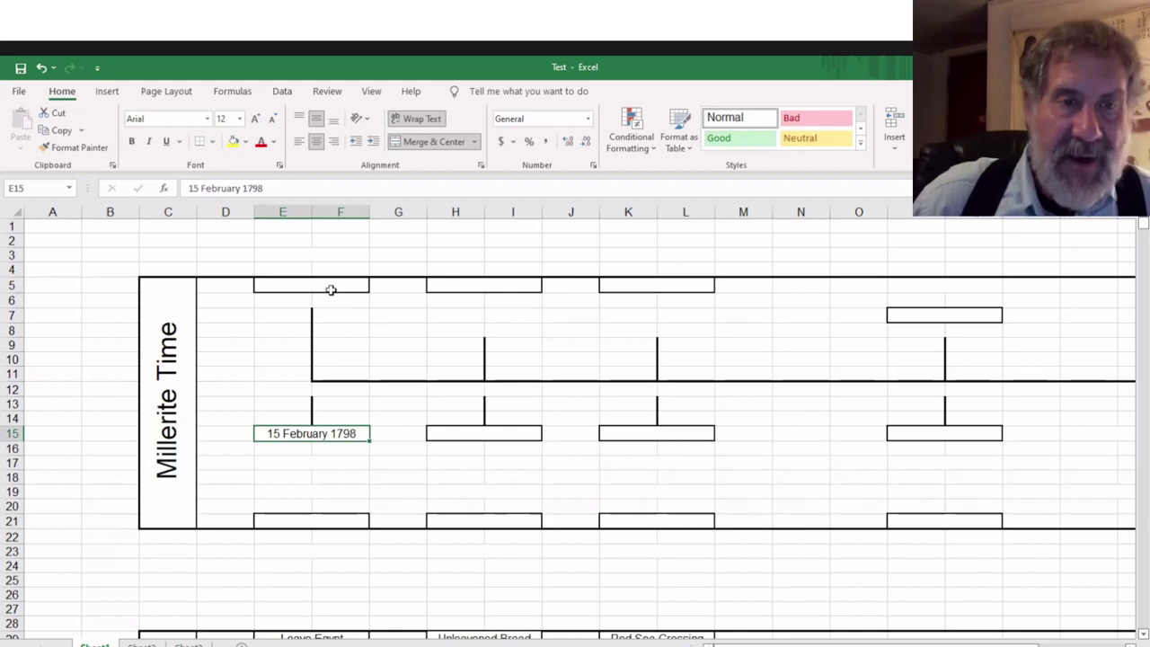
Enter Pius VI Captive in the first box above the timeline
left_click(328, 287)
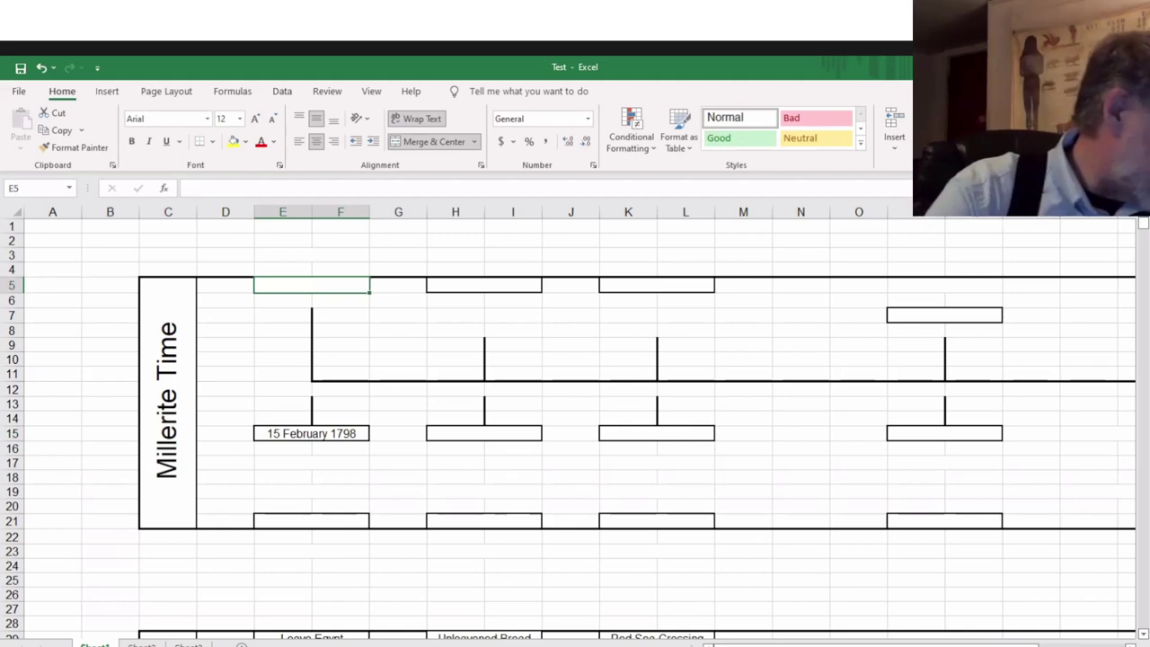
type("Pi")
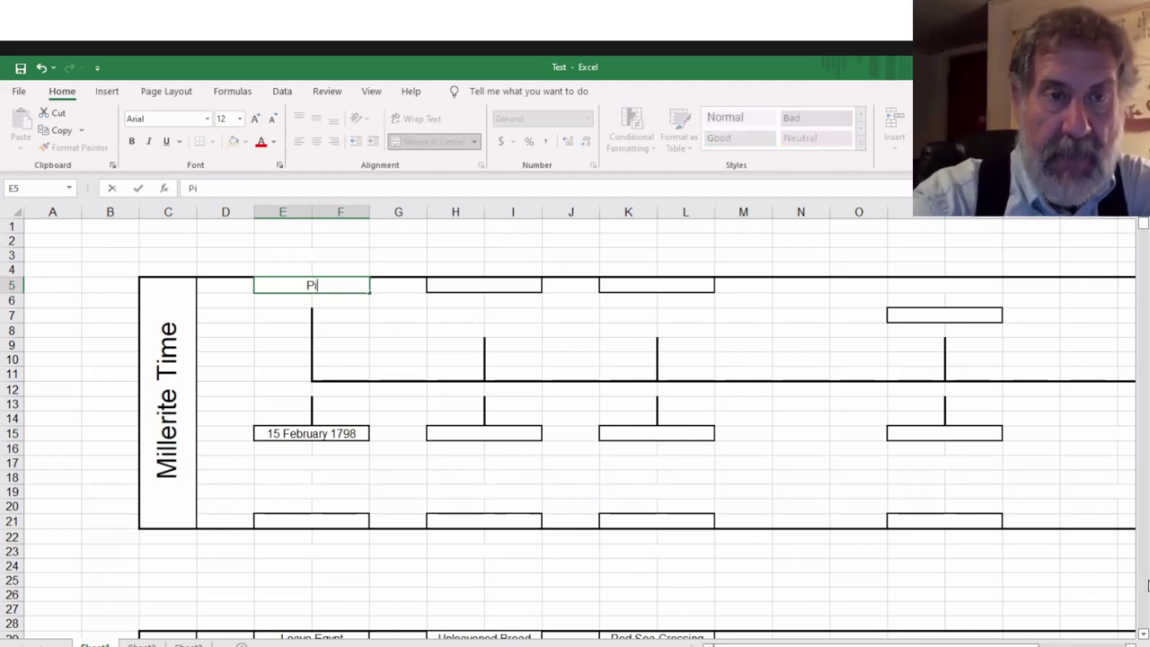
type("us VI")
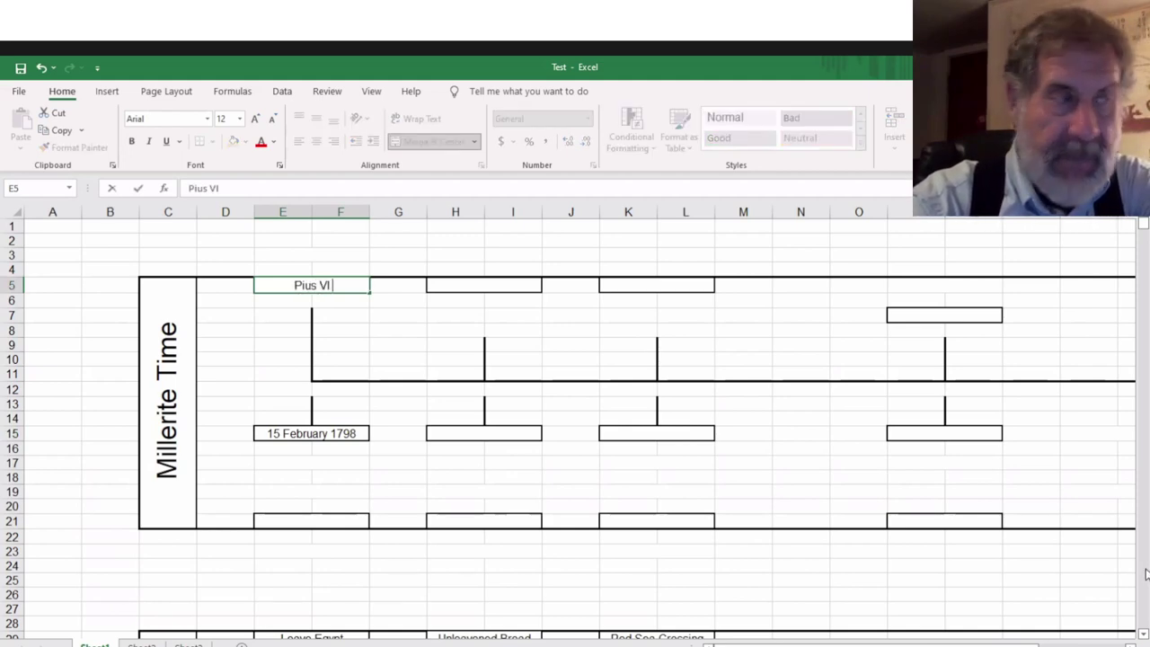
type(" Captive")
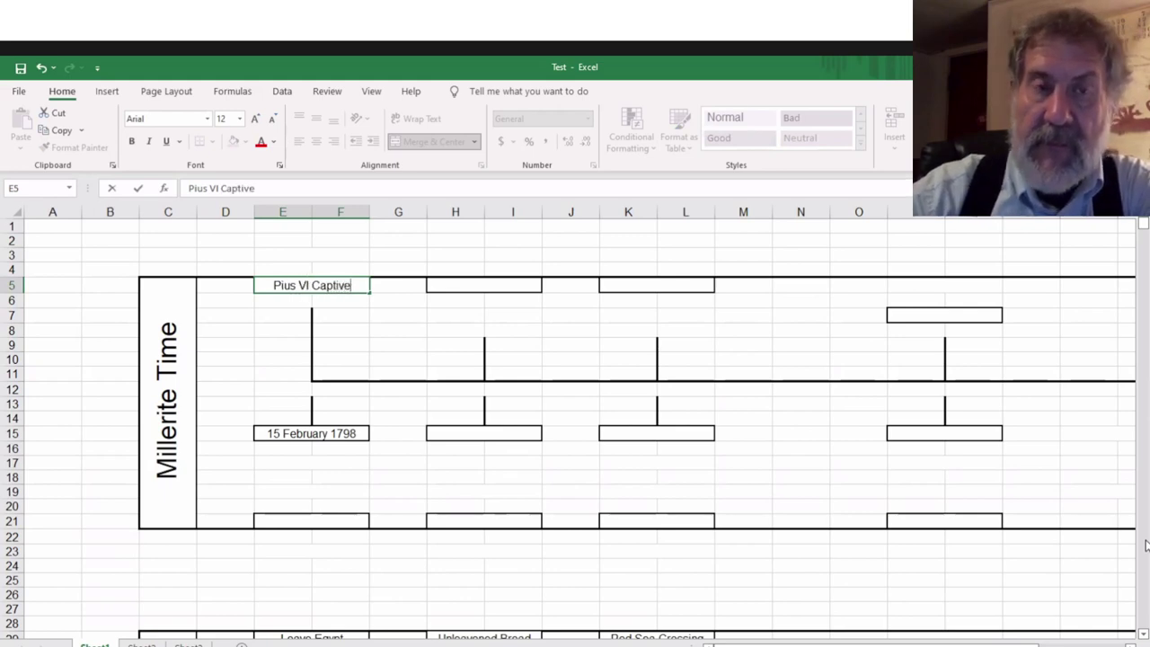
key("Return")
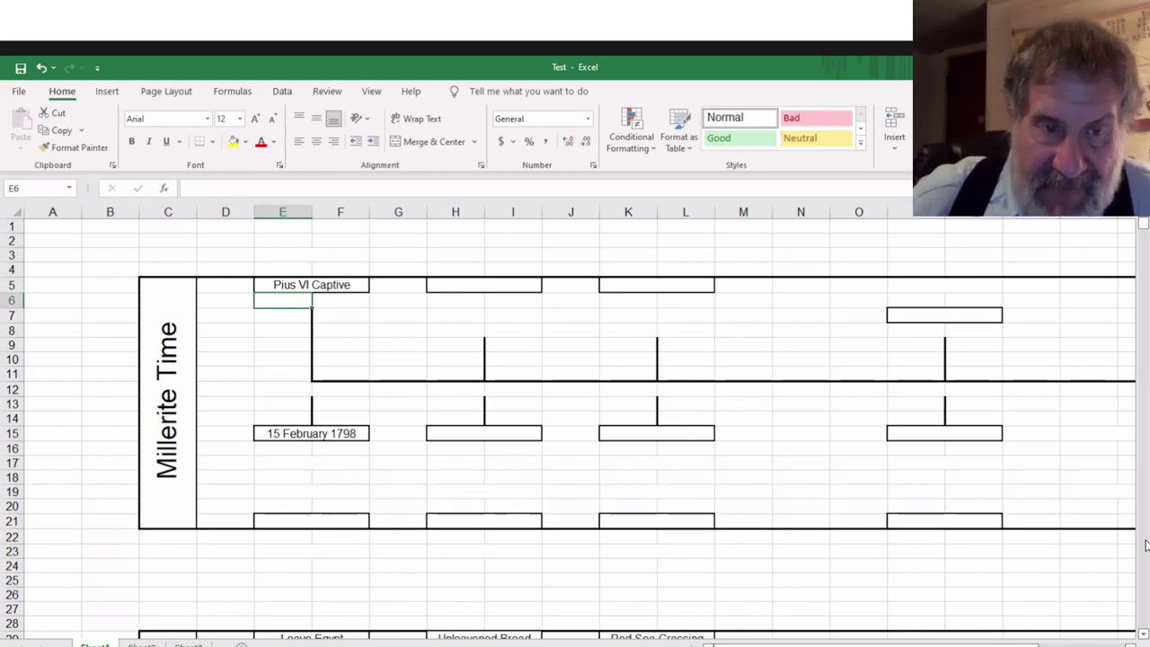
Enter 46th day in cell E17, beneath the 15 February 1798 date box
left_click(333, 463)
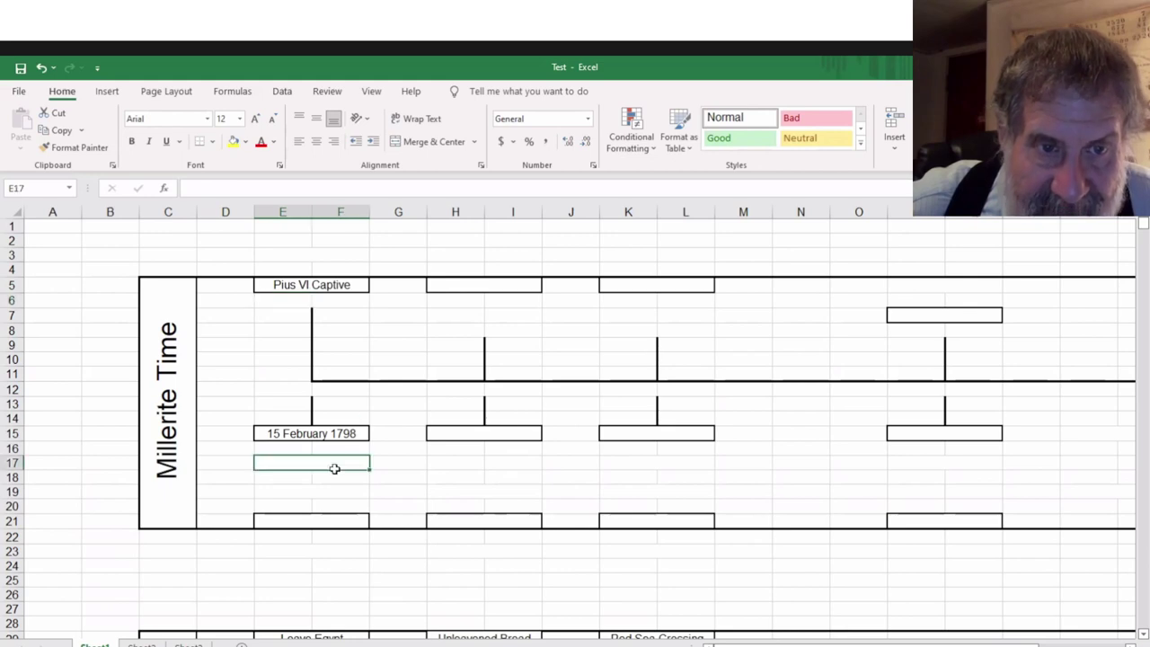
type("46")
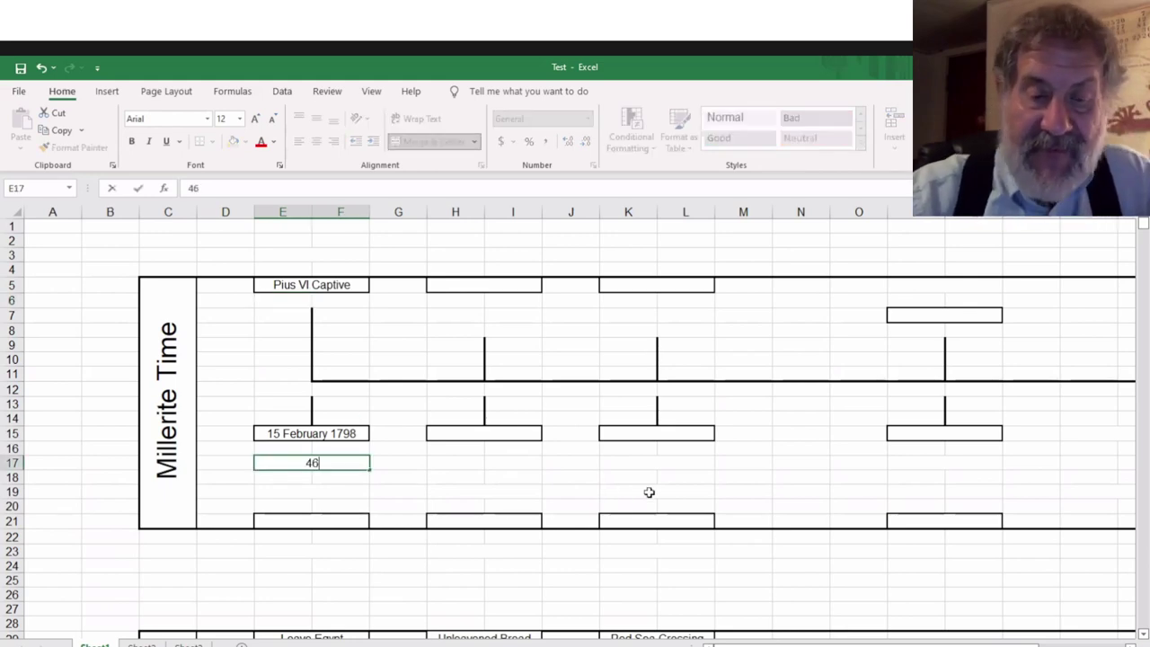
double_click(648, 492)
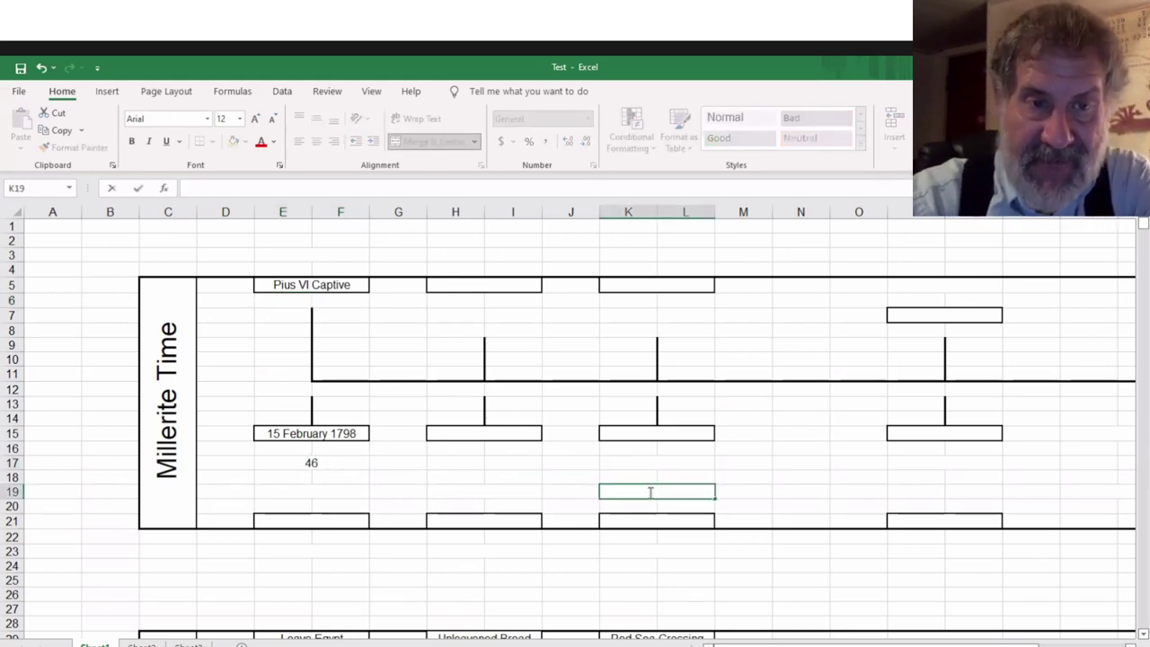
left_click(313, 462)
left_click(327, 190)
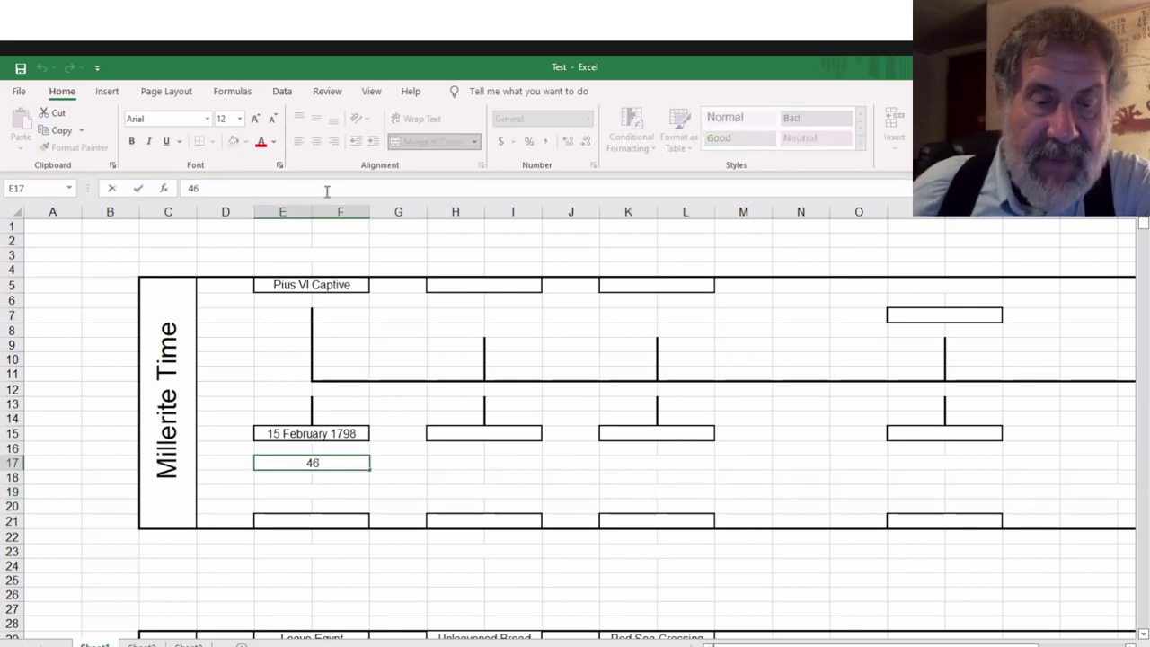
type("th day")
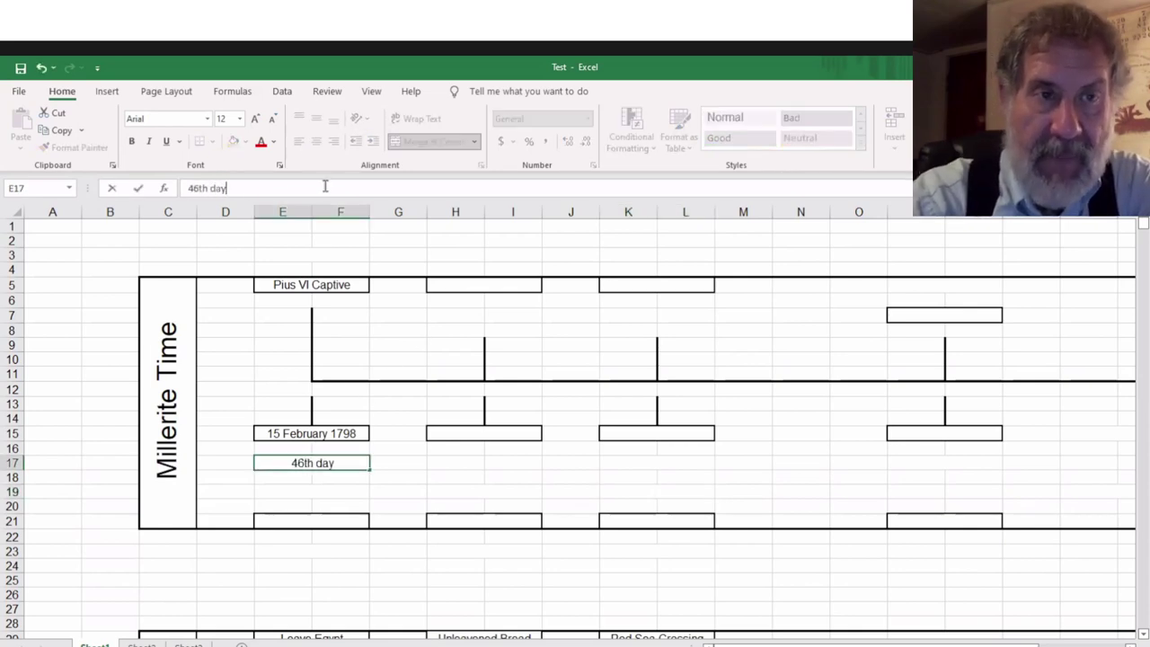
key("Return")
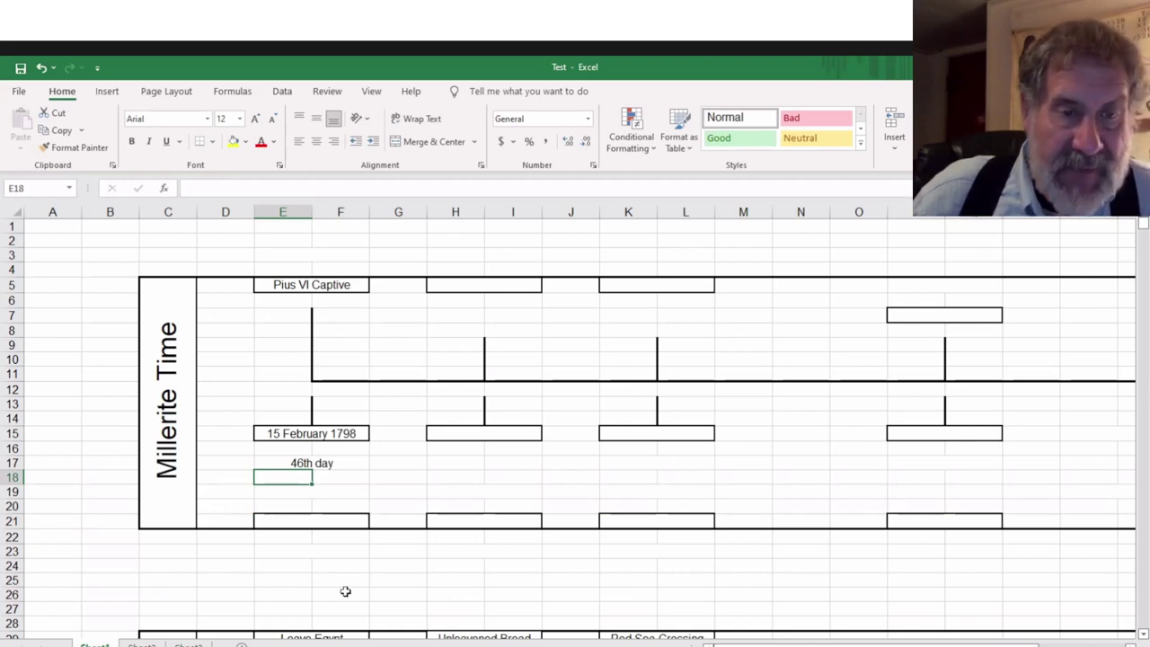
key("Return")
Enter 5th day (Thursday) in cell E23, below the chart's first weekday box
left_click(318, 552)
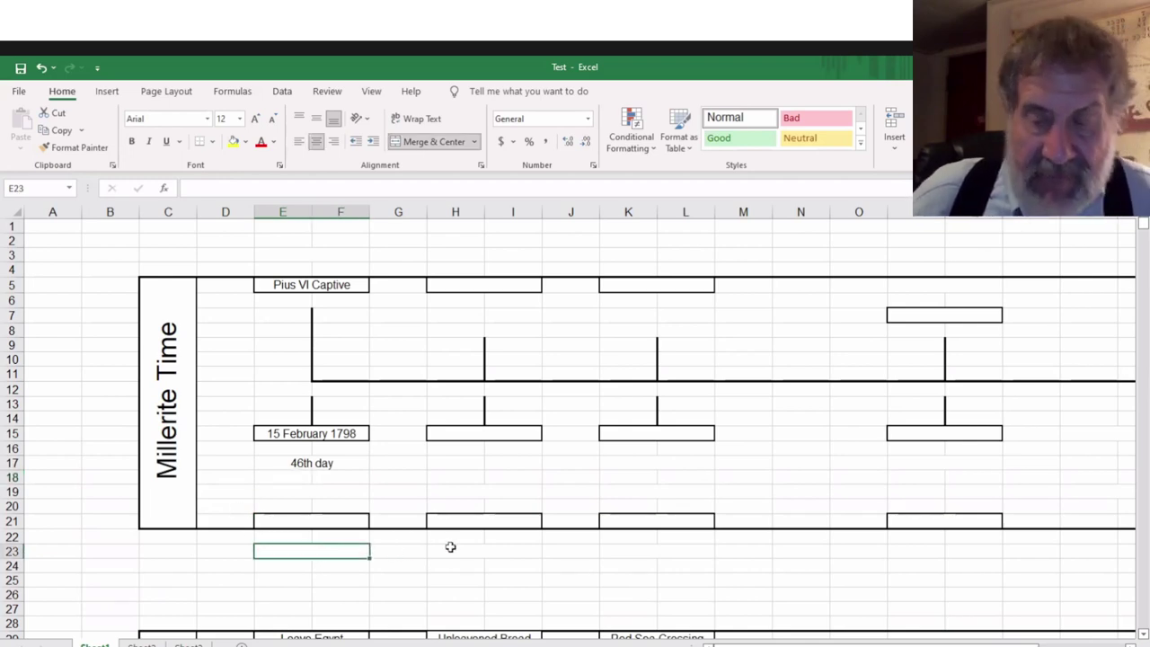
type("5th")
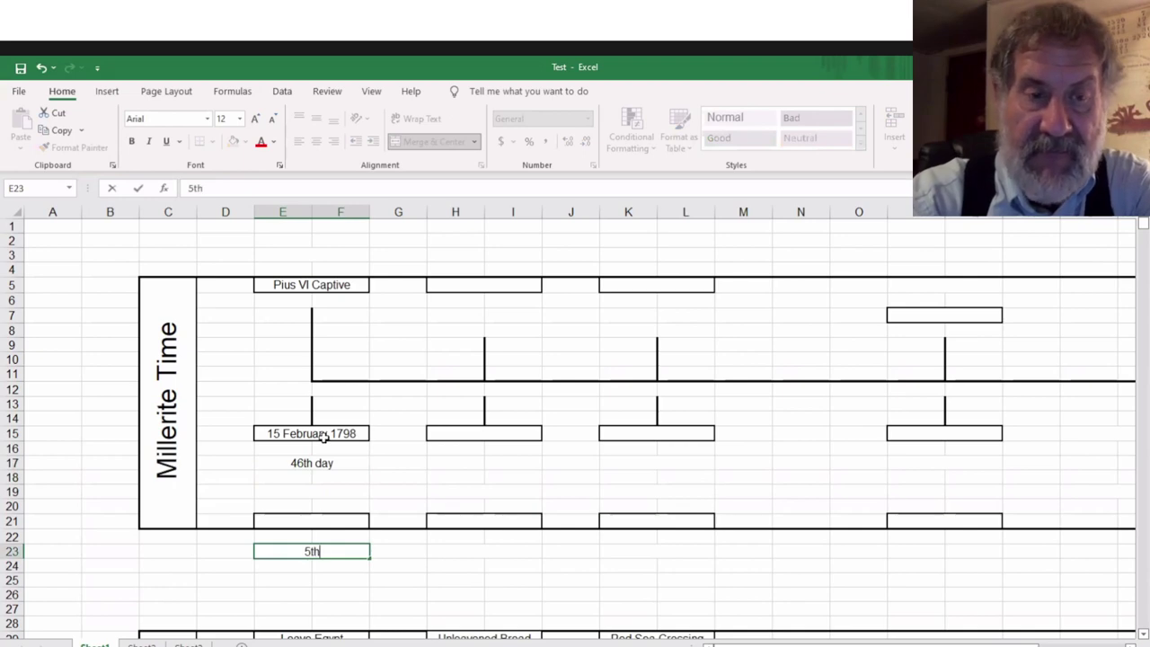
type(" d")
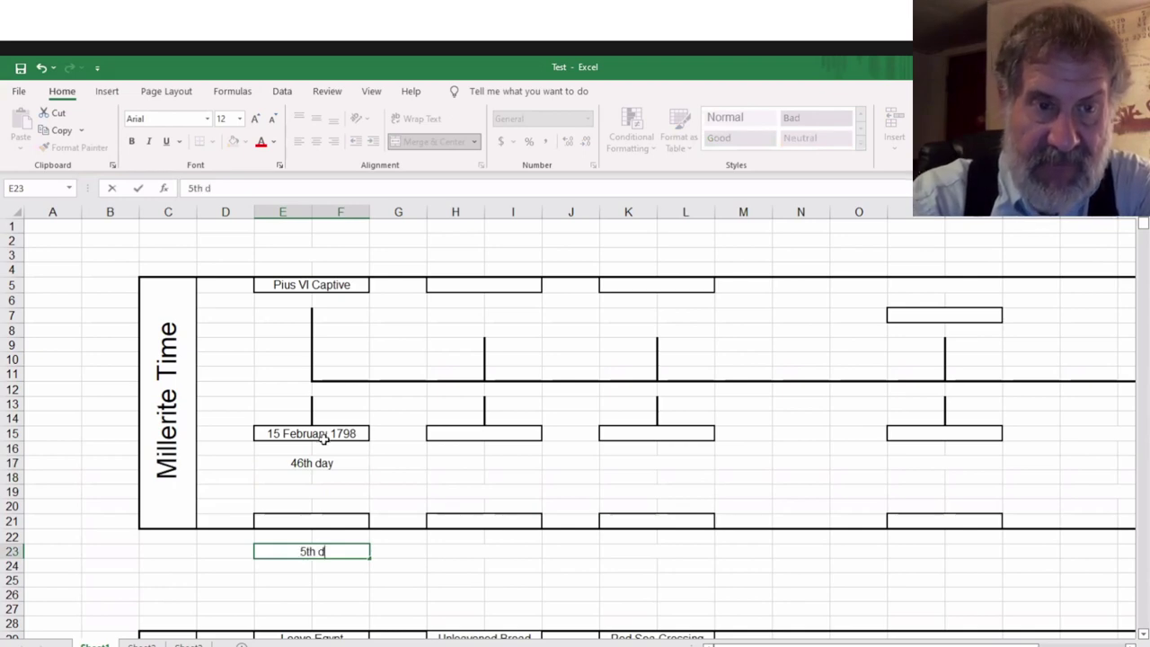
type("ay (")
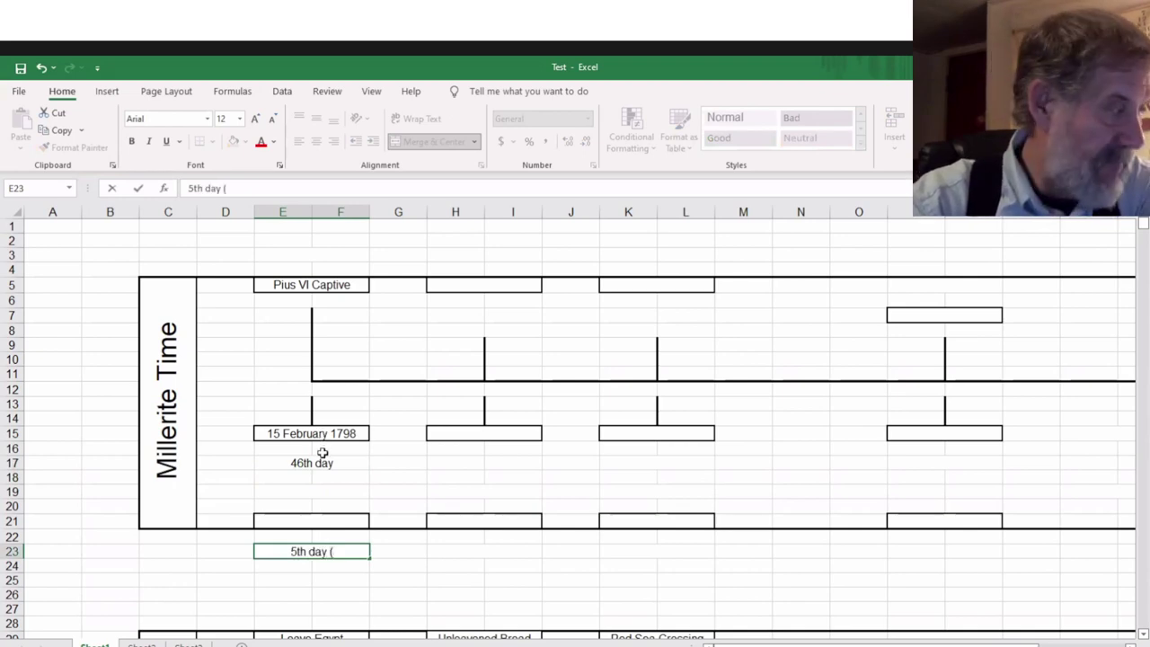
type("Thursday)")
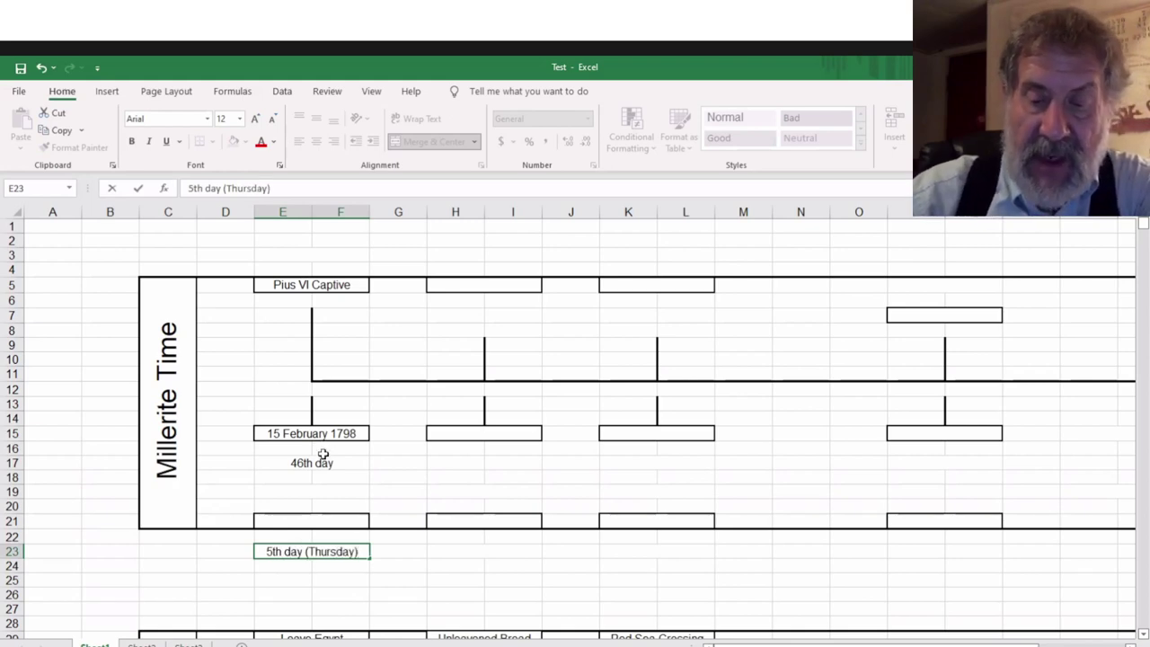
key("Return")
Review the first waymark's column from the weekday note up through the day count and date to the event
key("Up")
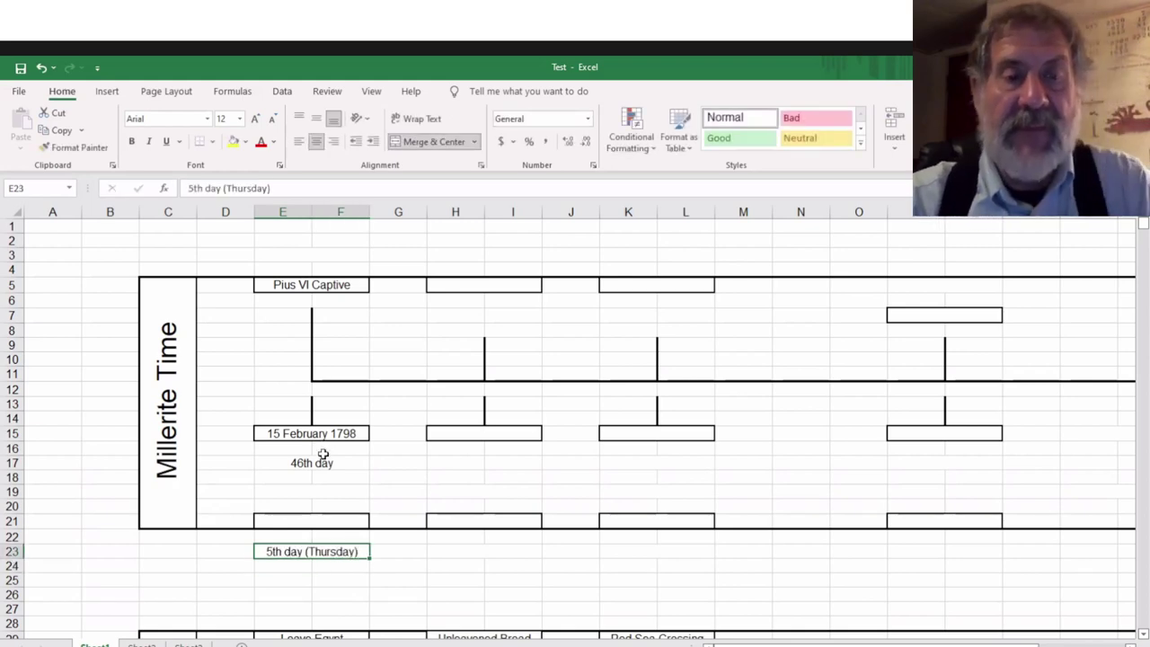
key("Up")
key("Up")
key("Up")
key("Up")
key("Up")
key("Up")
key("Up")
key("Up")
key("Up")
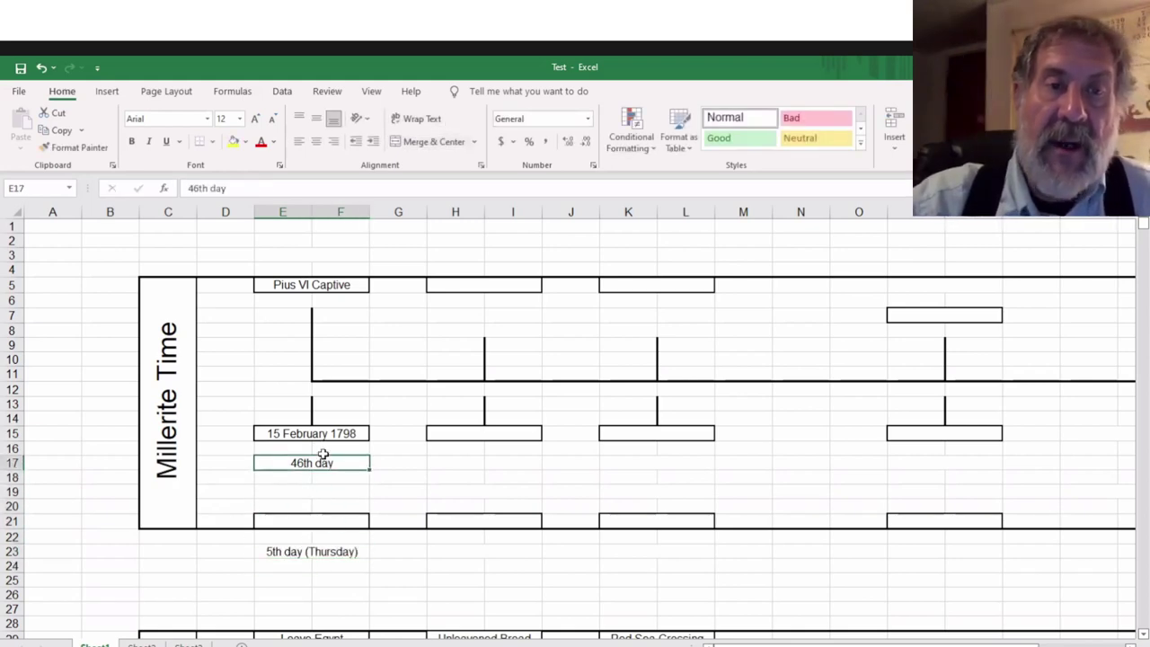
key("Up")
key("Up")
key("Up")
key("Up")
key("Up")
key("Up")
key("Up")
key("Up")
key("Up")
key("Up")
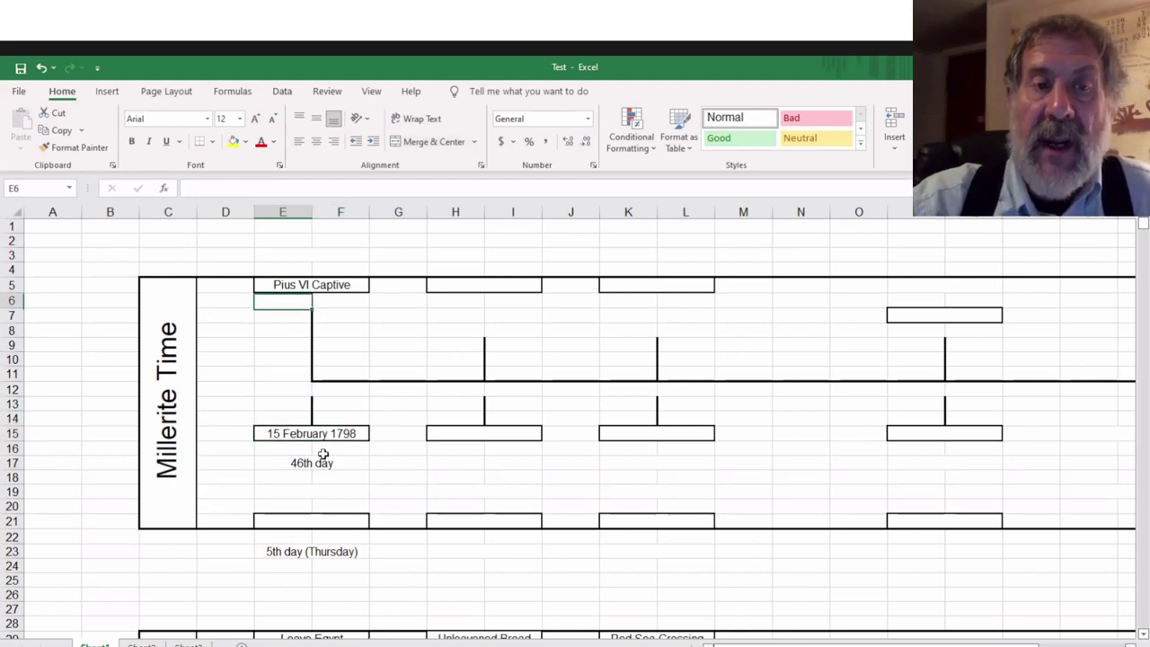
Enter Pius VI Dies in the second event box above the timeline, cell H5
key("Down")
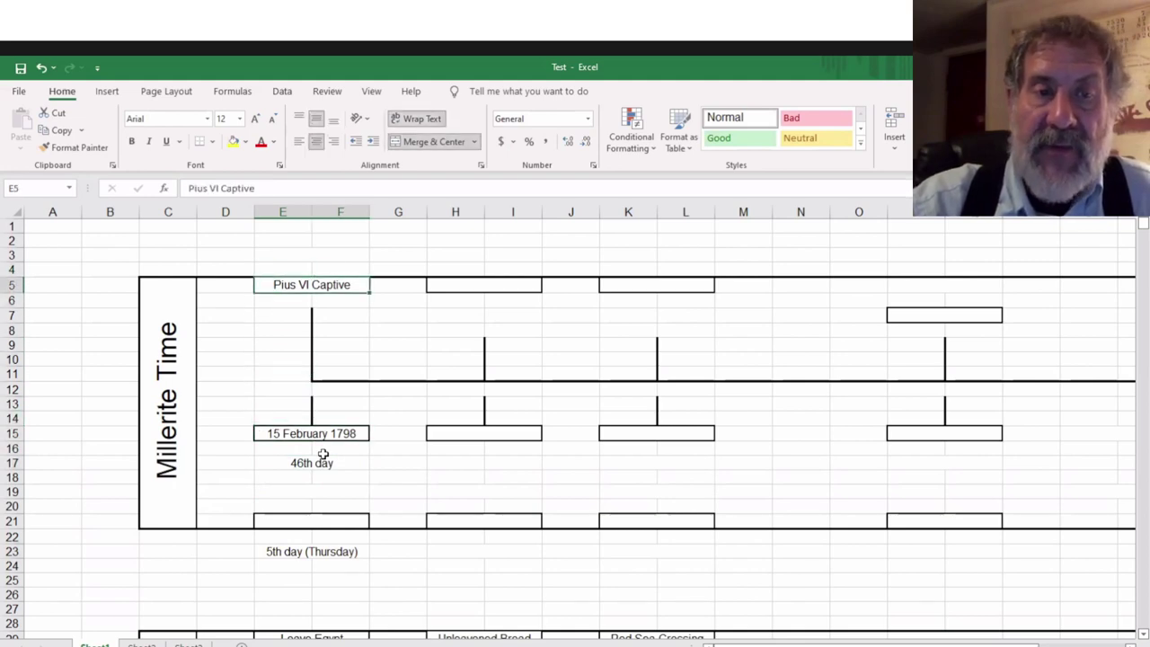
key("Right")
key("Right")
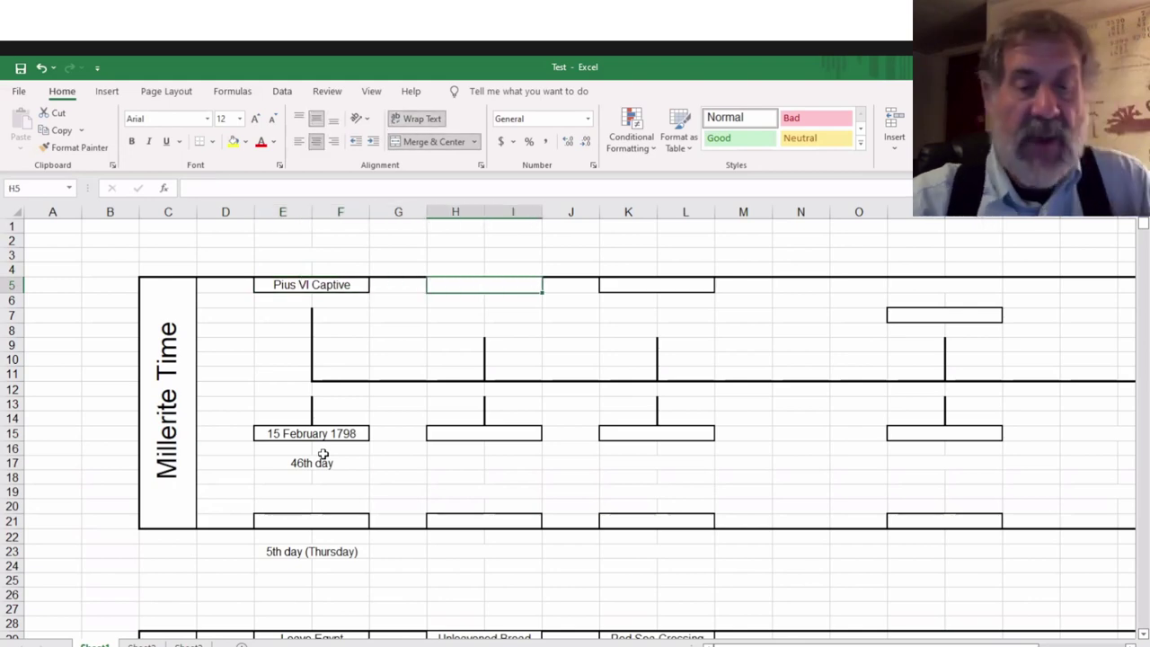
type("P")
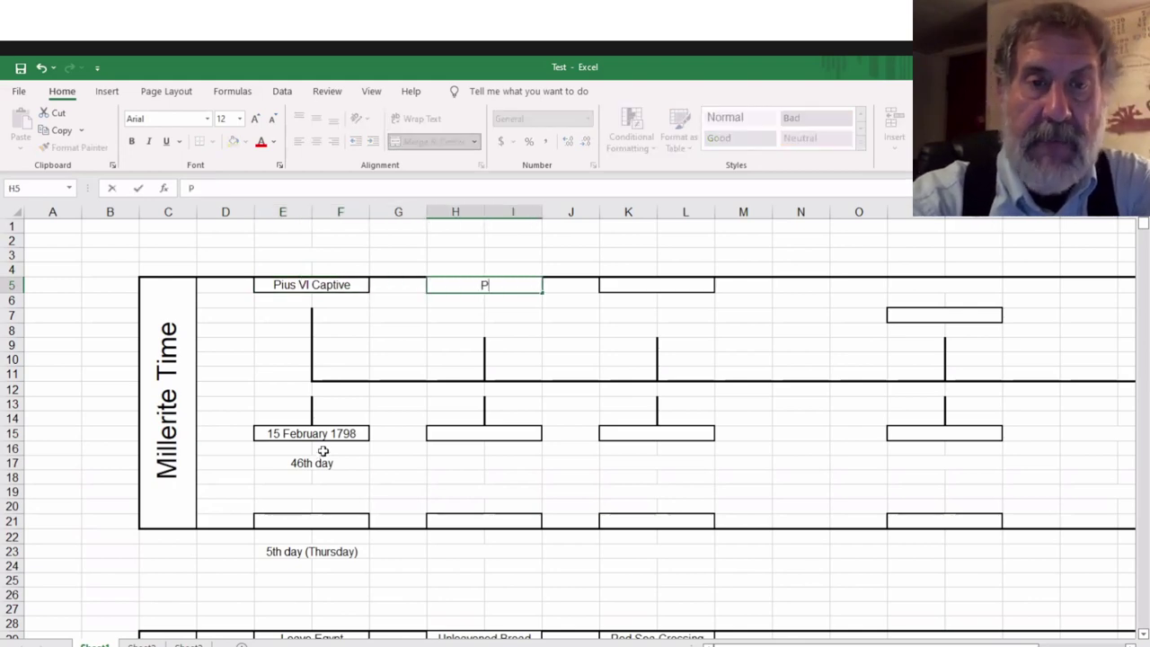
type("ius VI Dies")
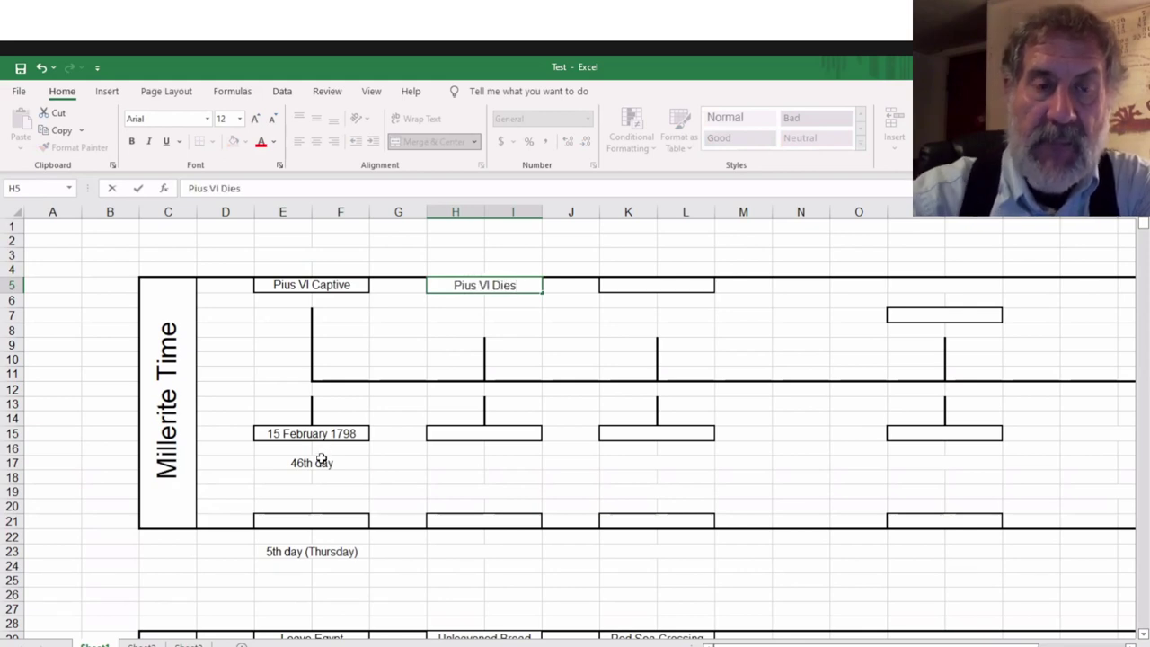
key("Return")
key("Return")
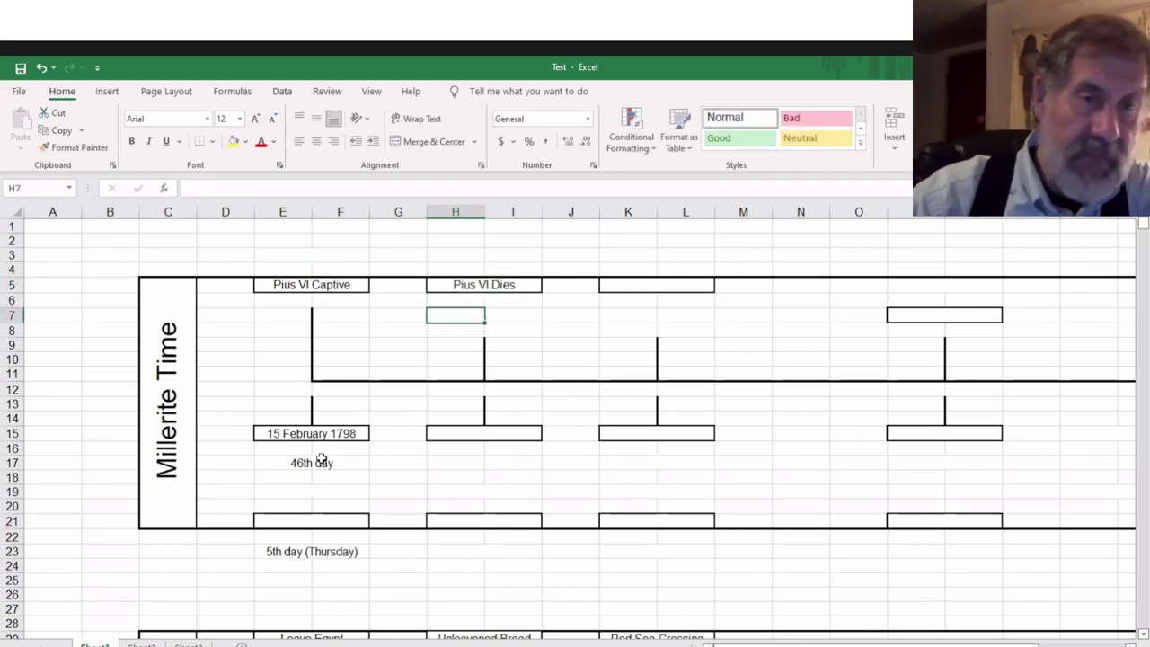
Enter 29 August 1799 in the date box H15, below the Pius VI Dies waymark
key("Down")
key("Down")
key("Down")
key("Down")
key("Down")
key("Down")
key("Down")
key("Down")
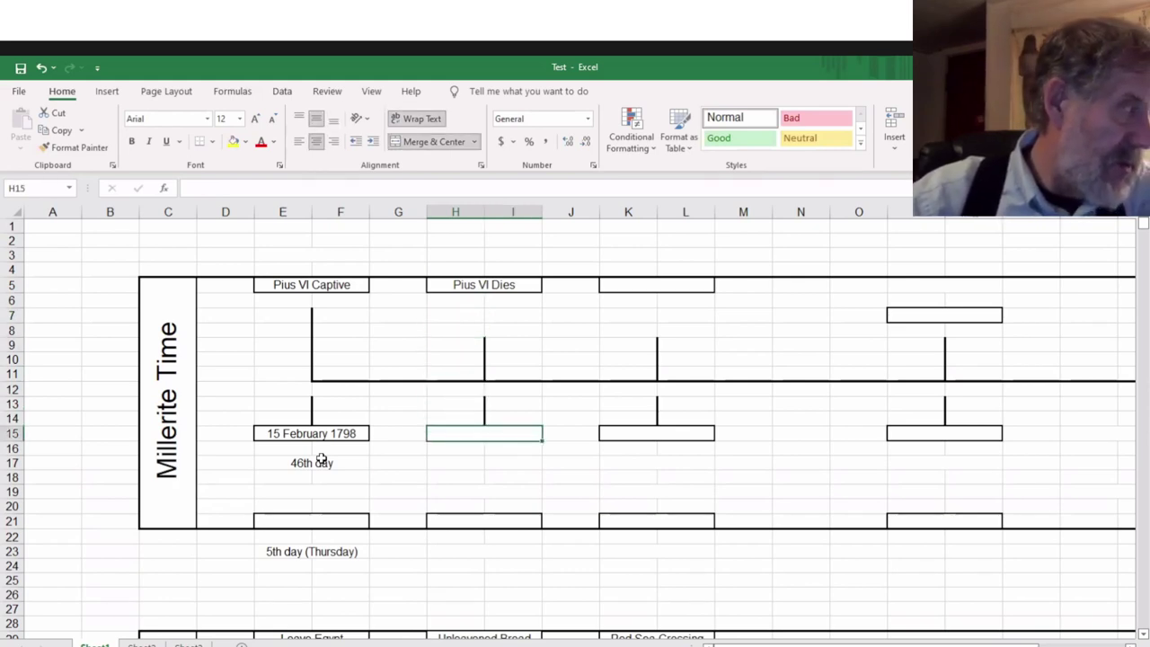
type("29")
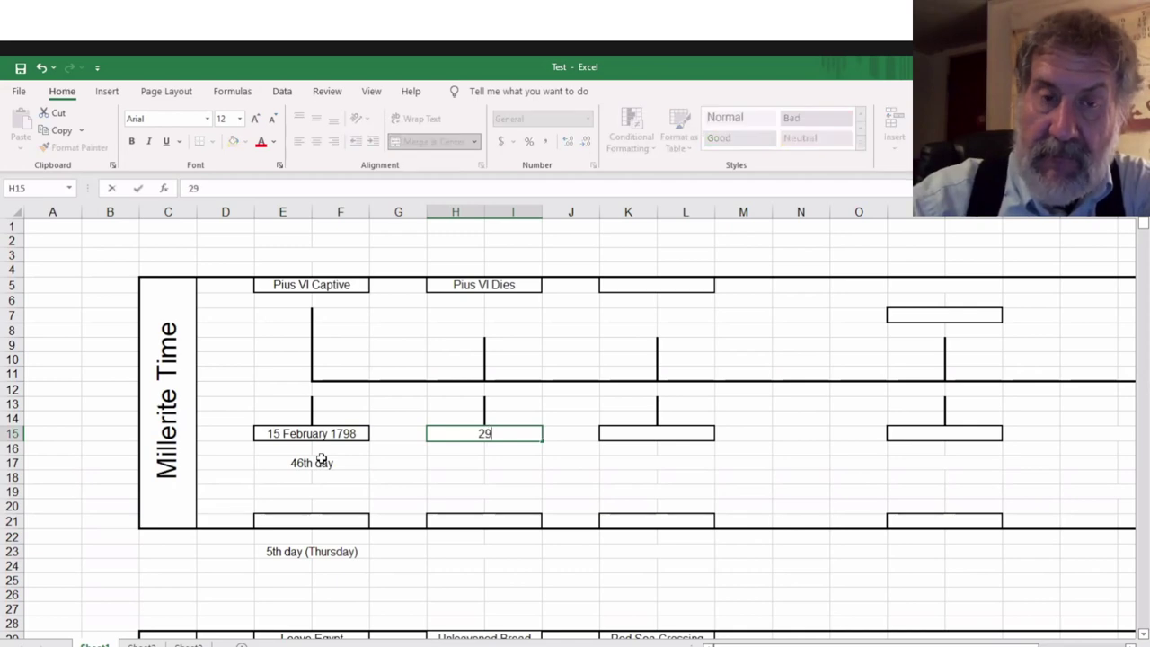
type(" August ")
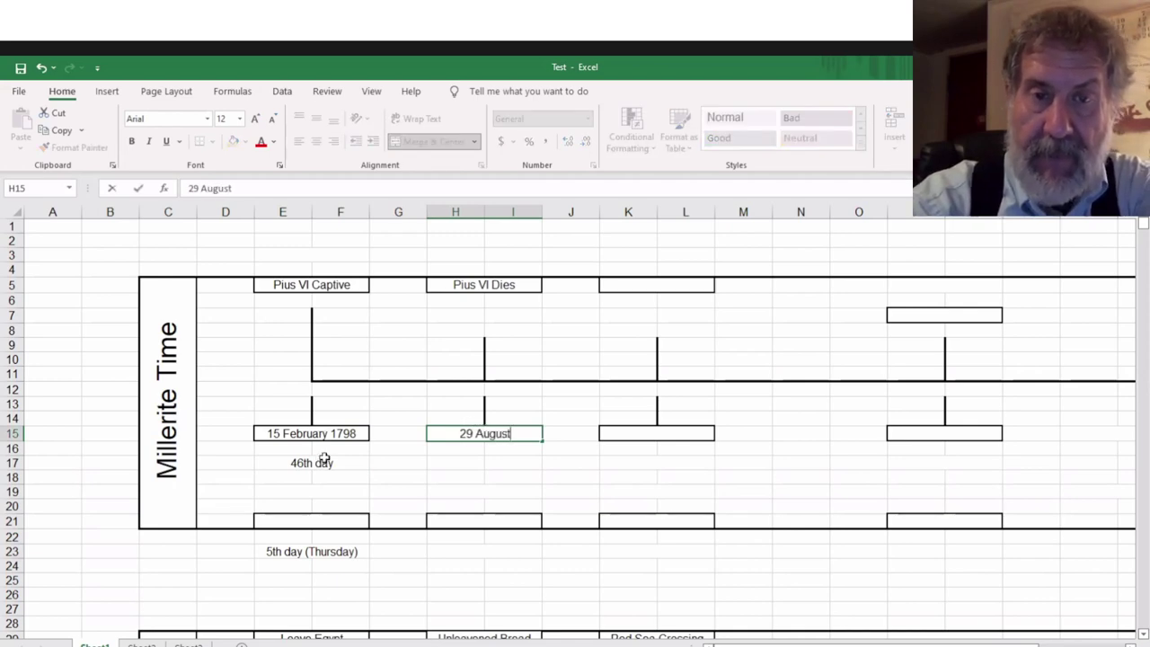
type("1799")
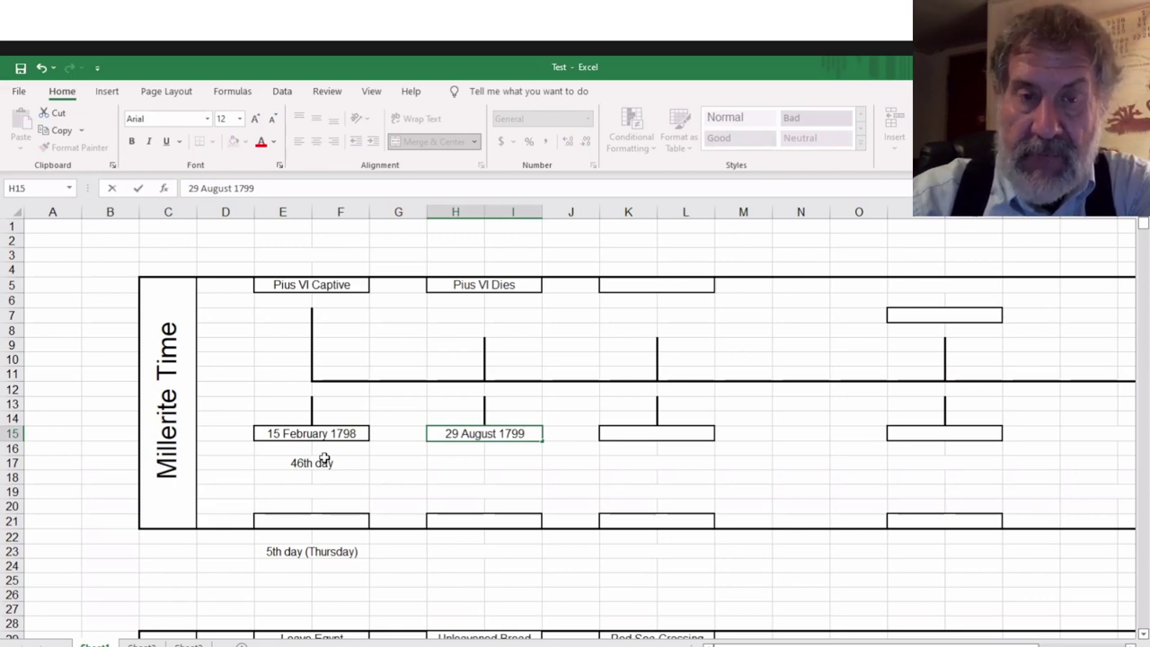
key("Down")
key("Down")
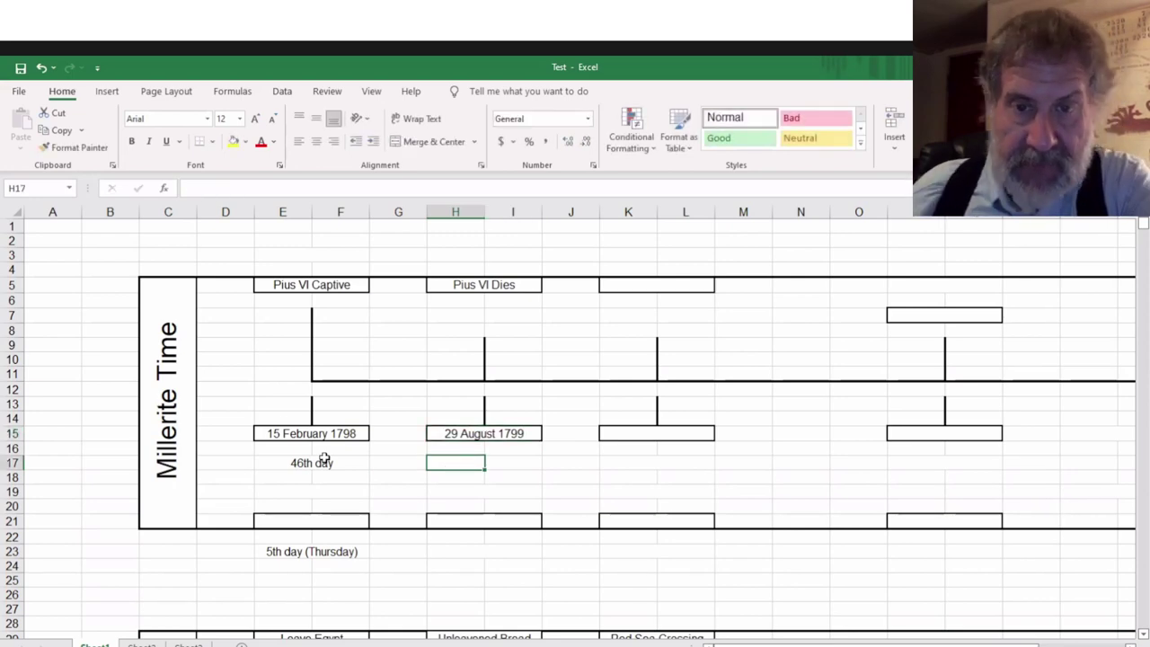
Copy the formatting of the 46th day cell E17 onto cells H17:I17, beneath the 29 August 1799 date box
left_click(310, 463)
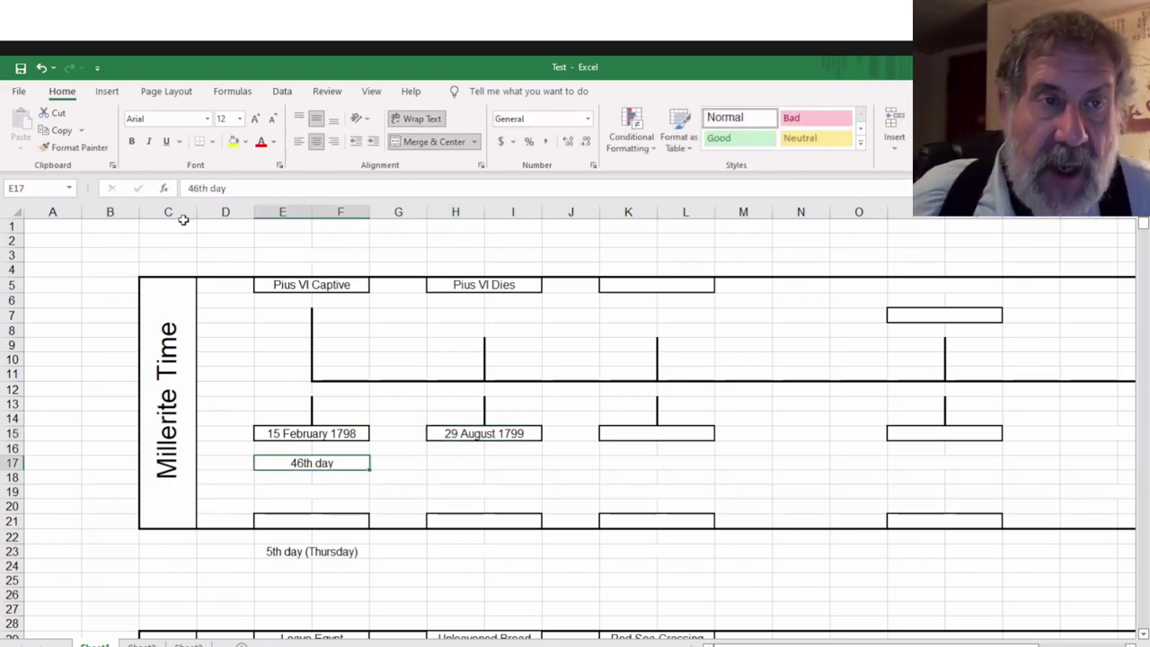
left_click(91, 149)
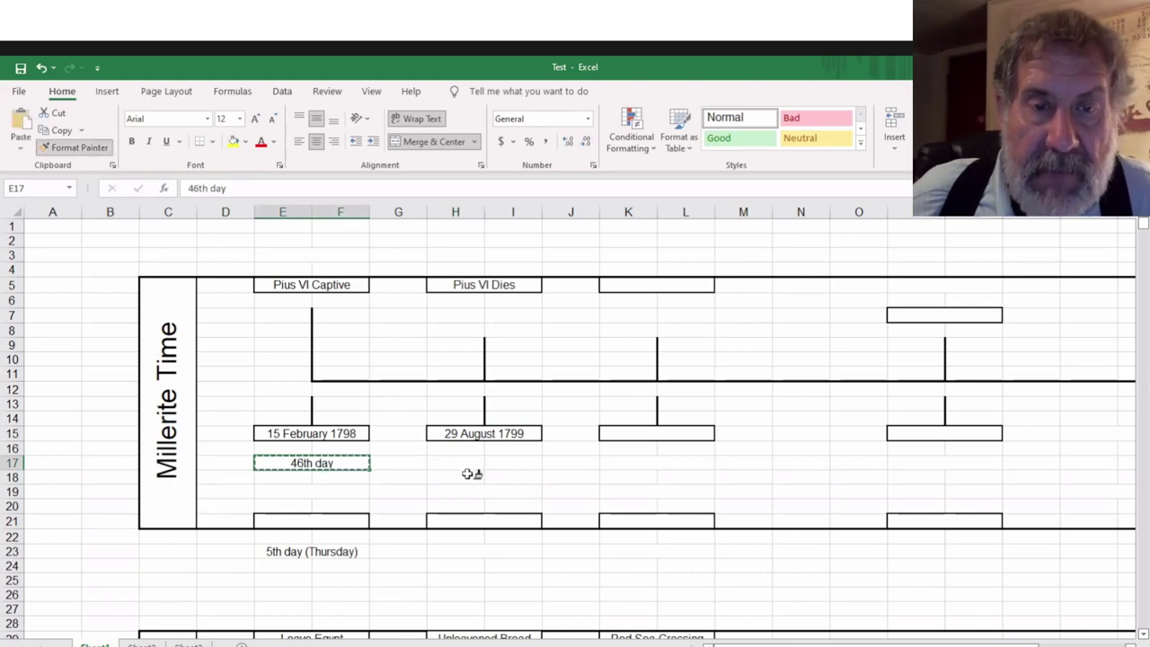
left_click_drag(462, 464, 500, 466)
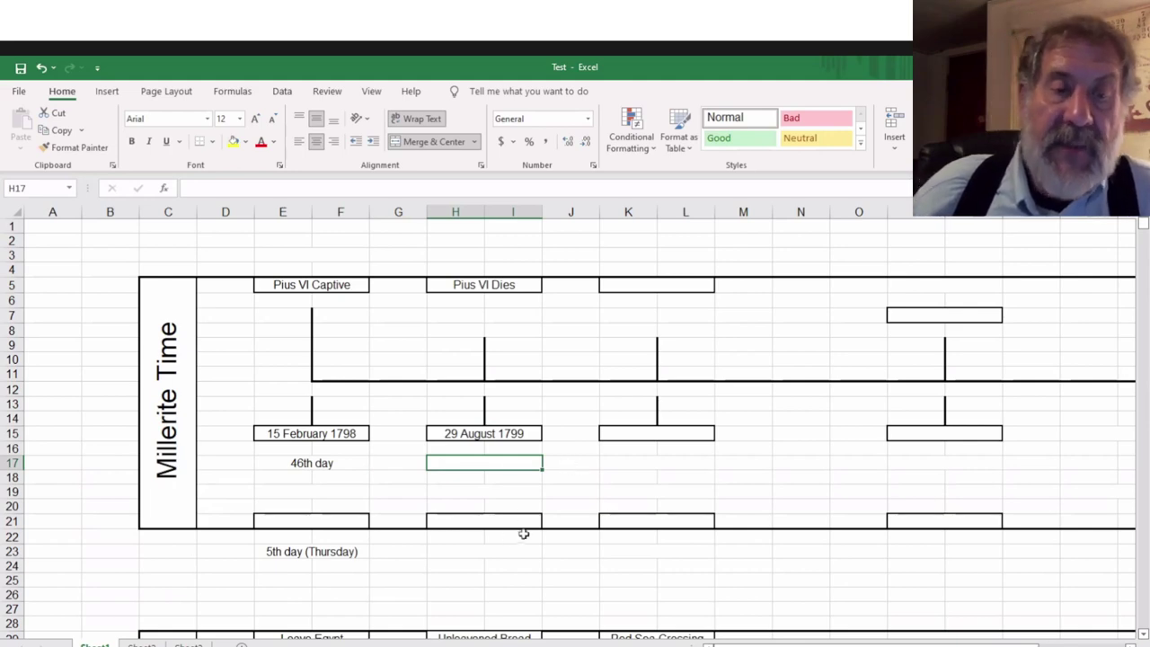
Copy the 5th day (Thursday) note from E23 into H23, below the second waymark's column
left_click(485, 555)
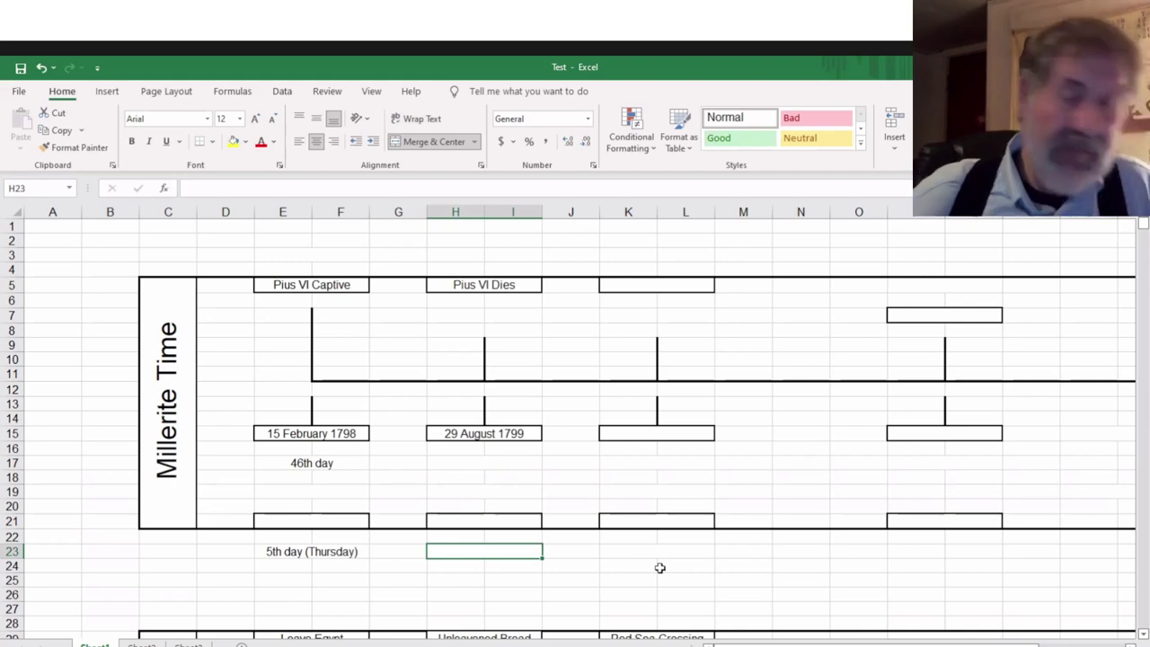
left_click(330, 554)
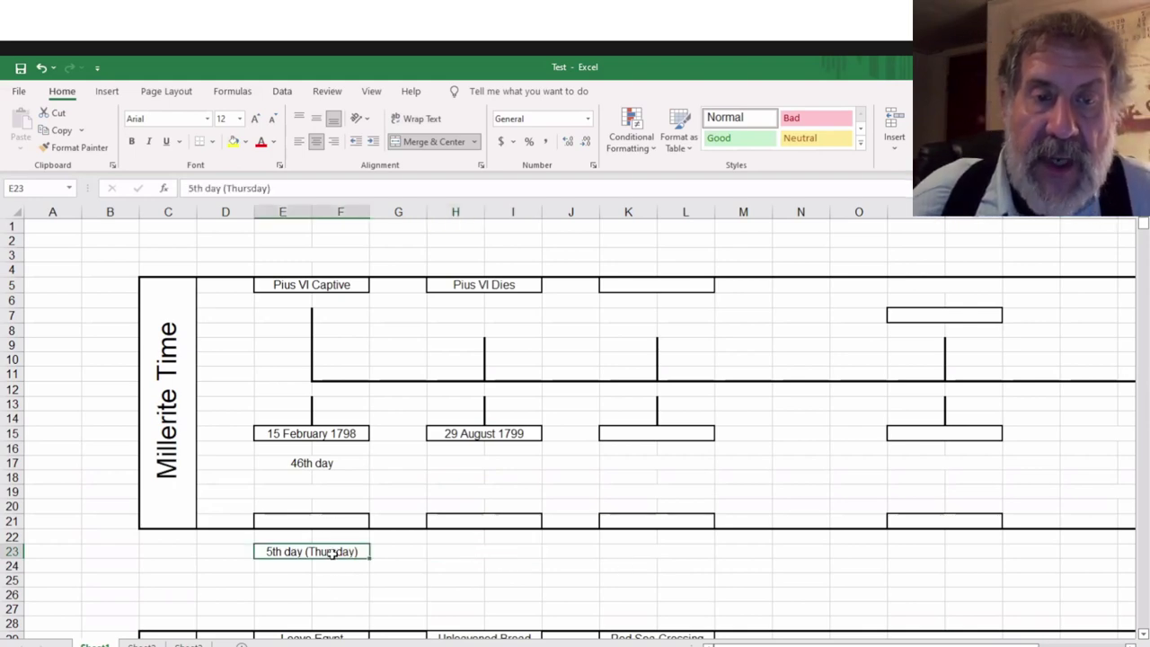
right_click(333, 555)
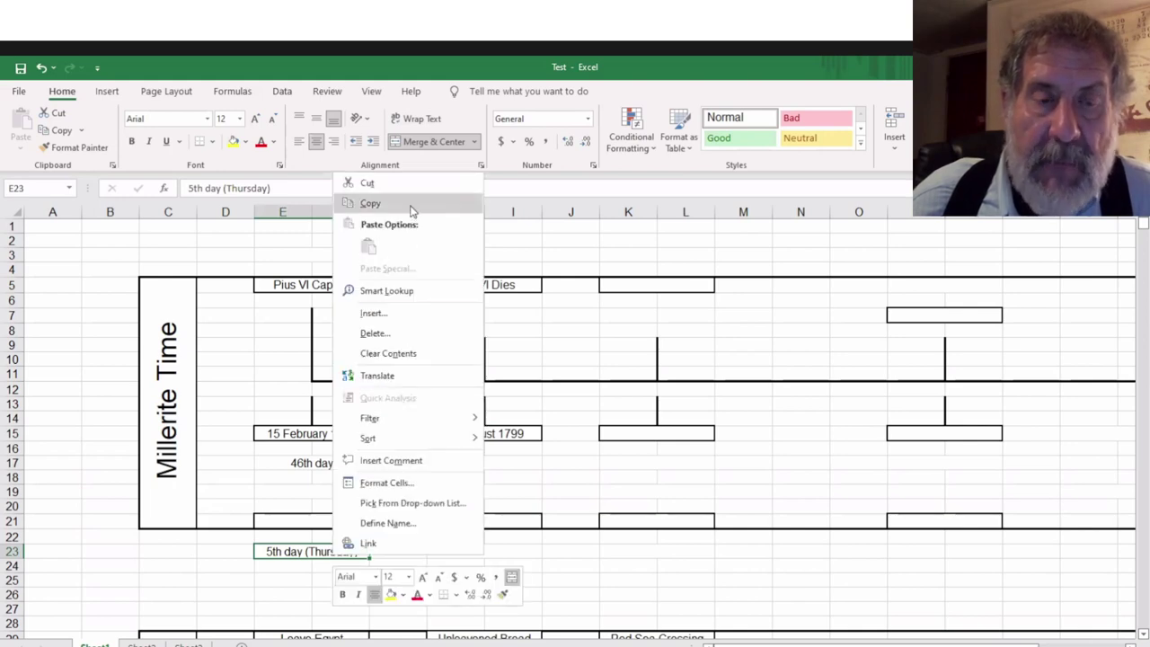
key("c")
left_click(492, 551)
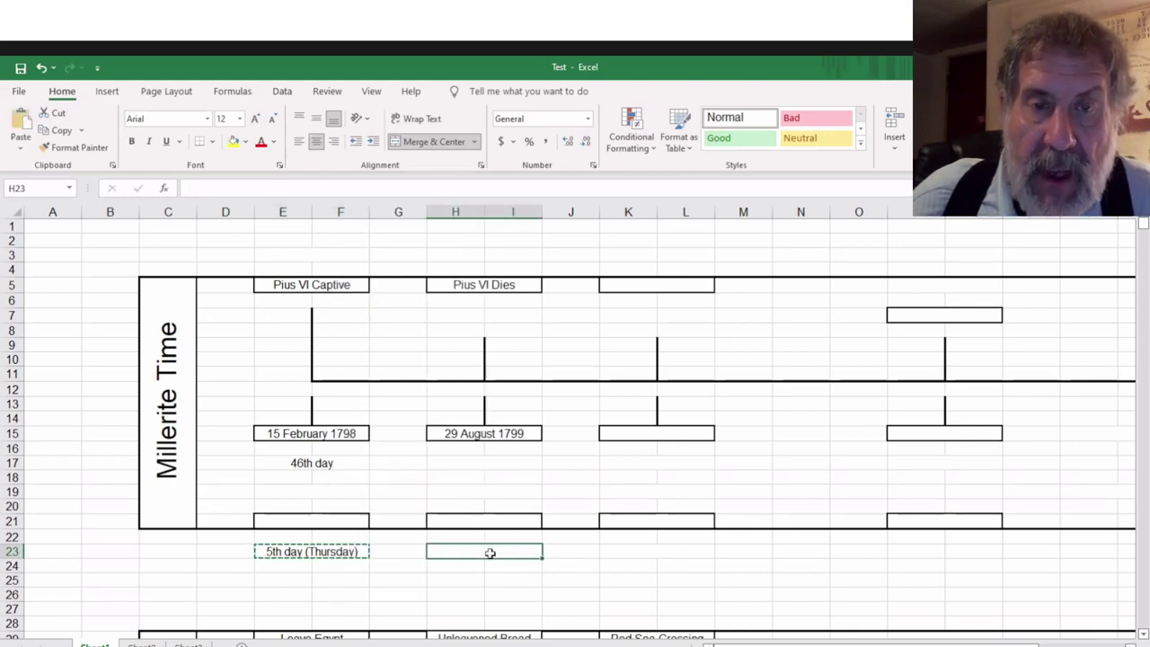
right_click(509, 551)
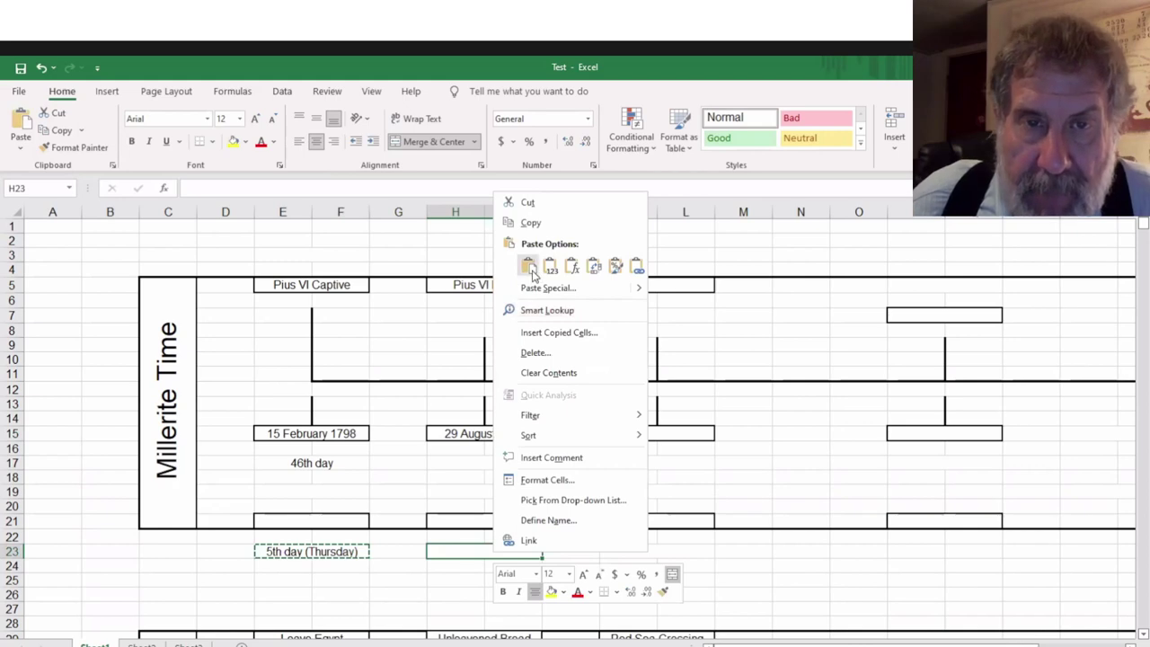
left_click(529, 268)
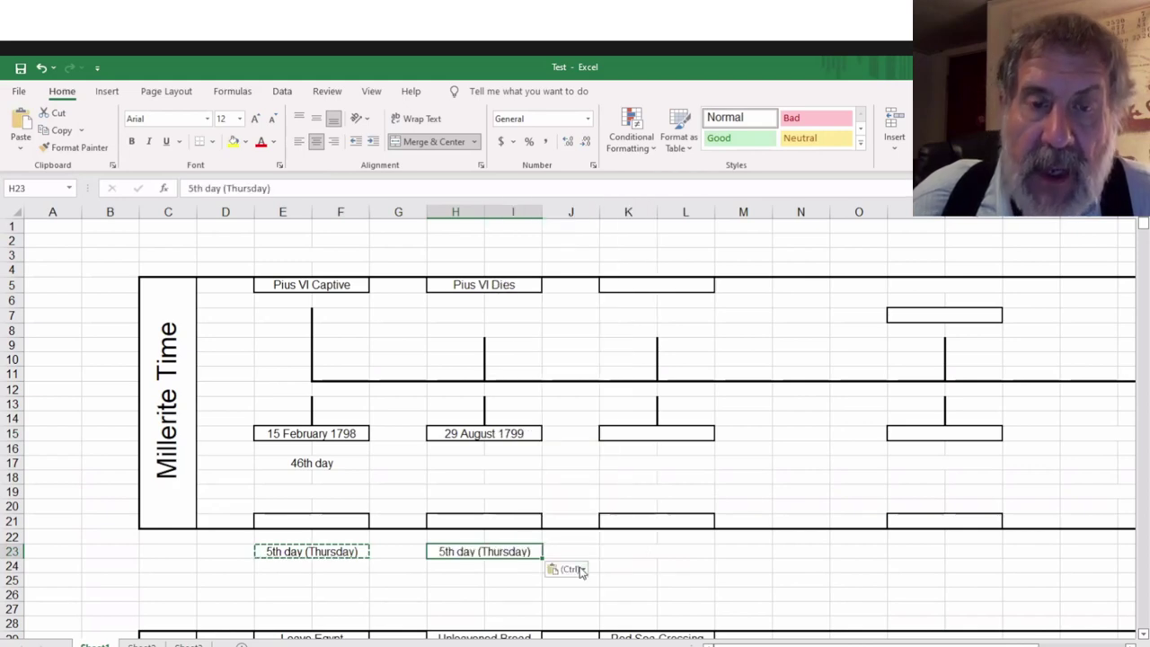
left_click(470, 579)
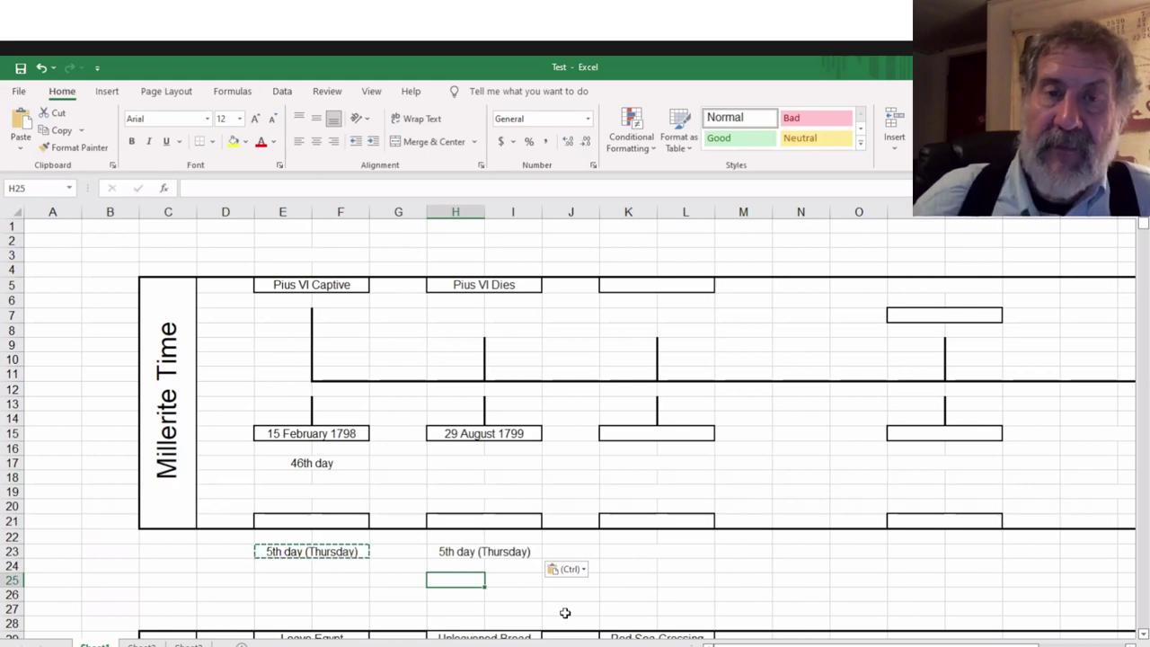
Enter Pius VII Elected in the third event box above the timeline, cell K5
left_click(648, 285)
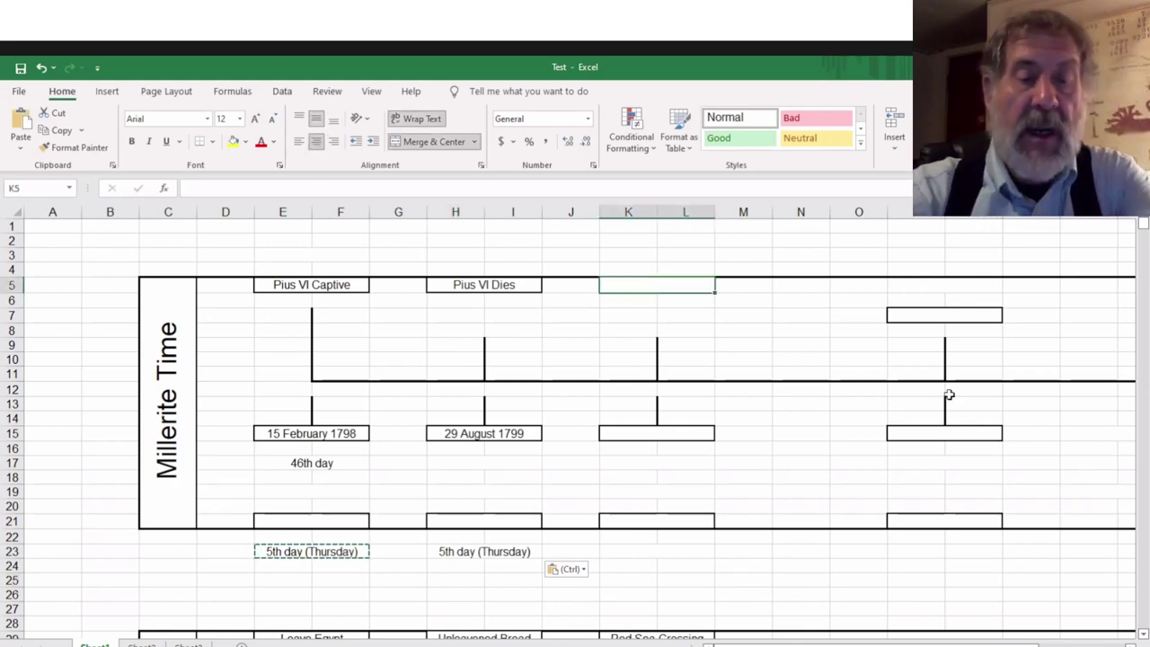
type("P")
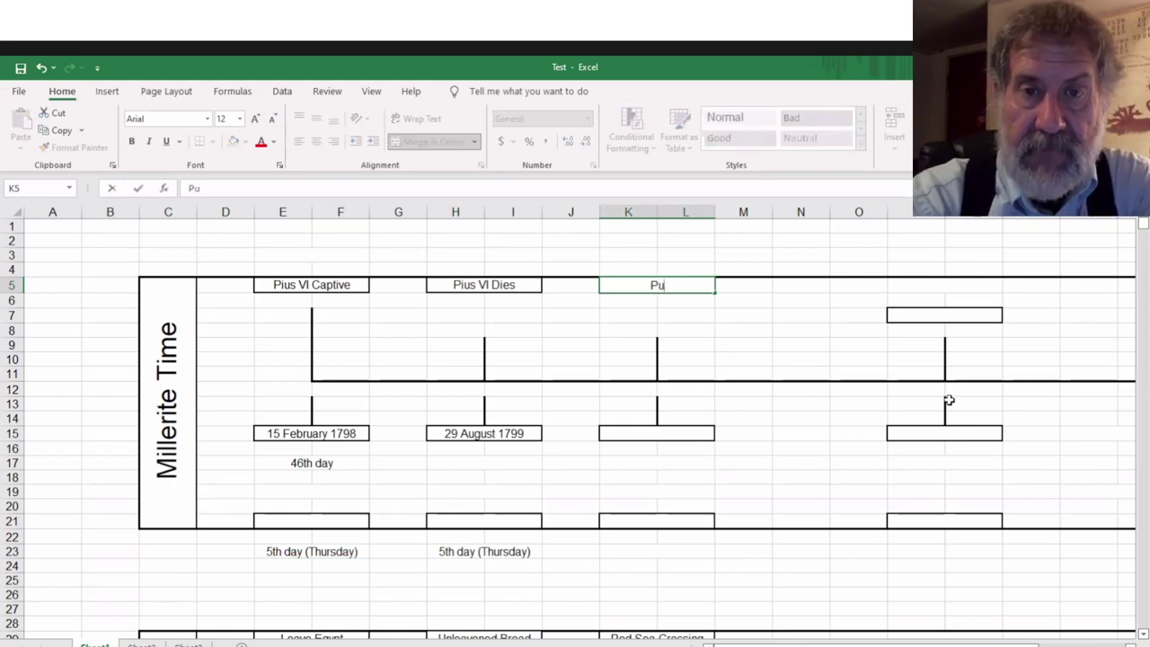
type("ius")
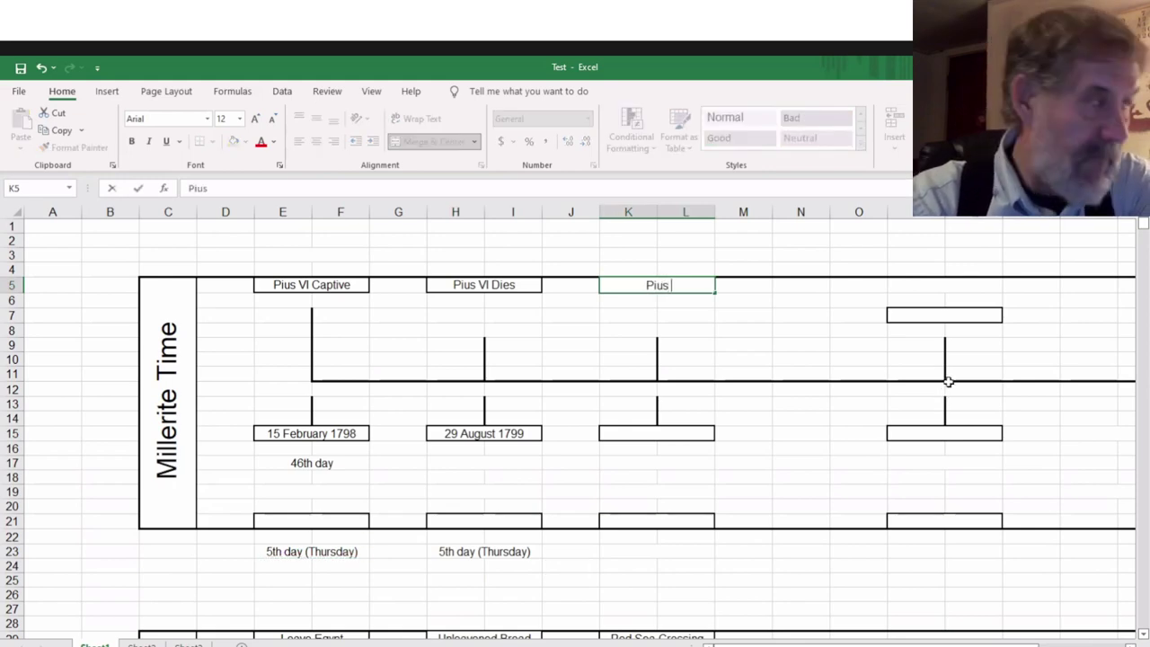
type(" VI")
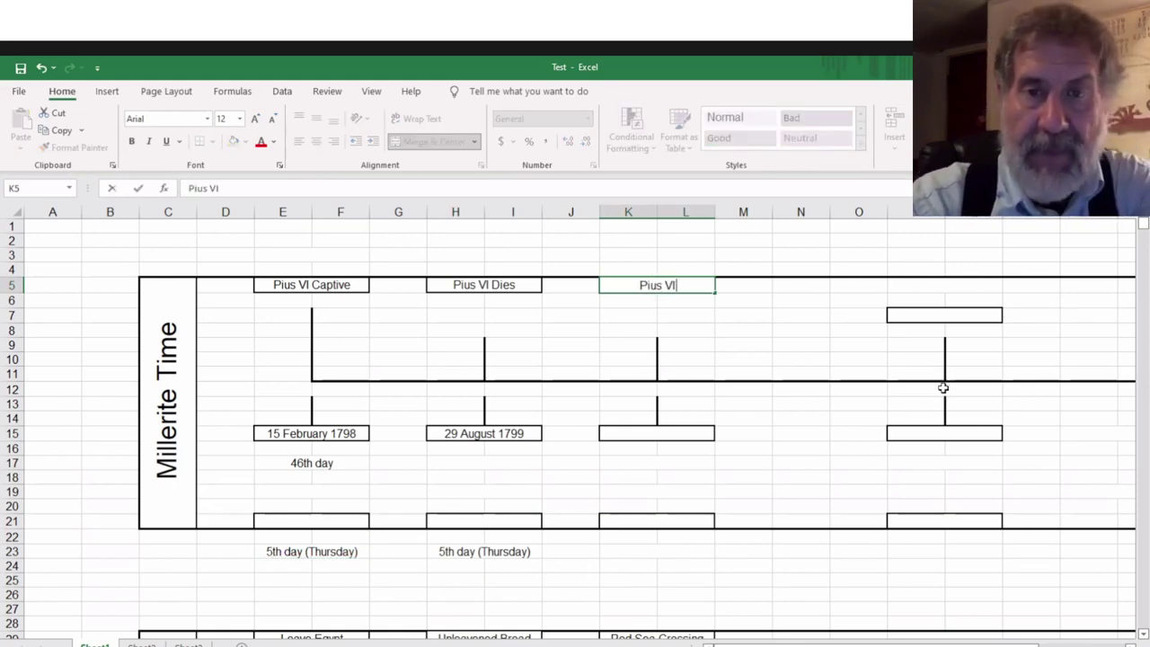
type("I Elect")
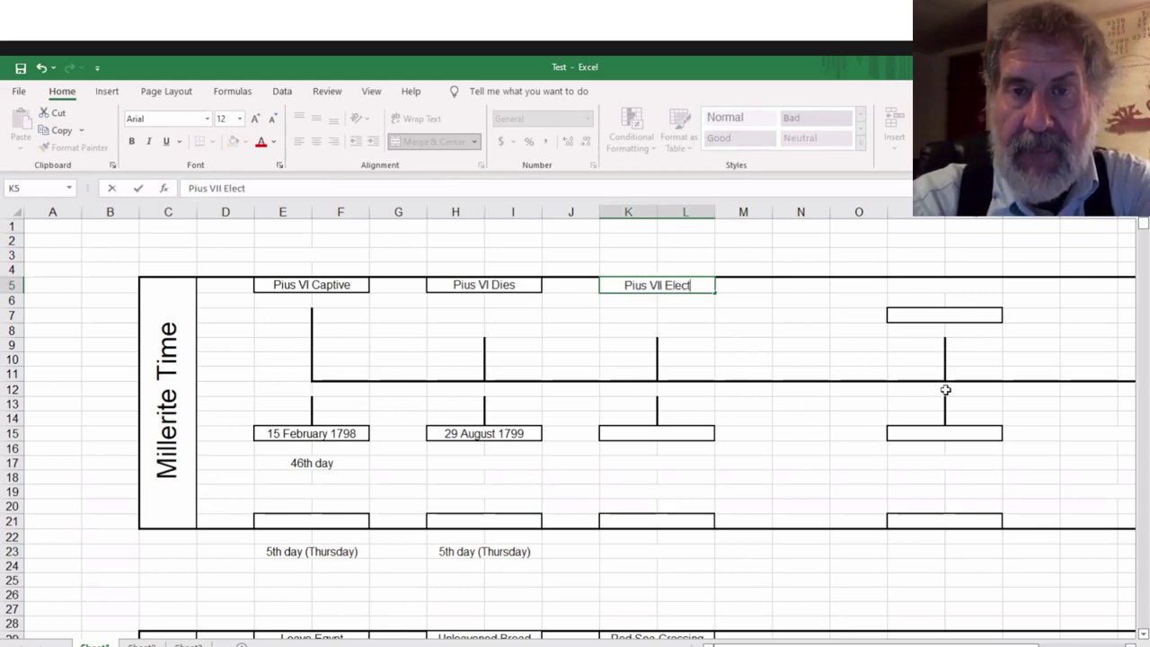
type("ed")
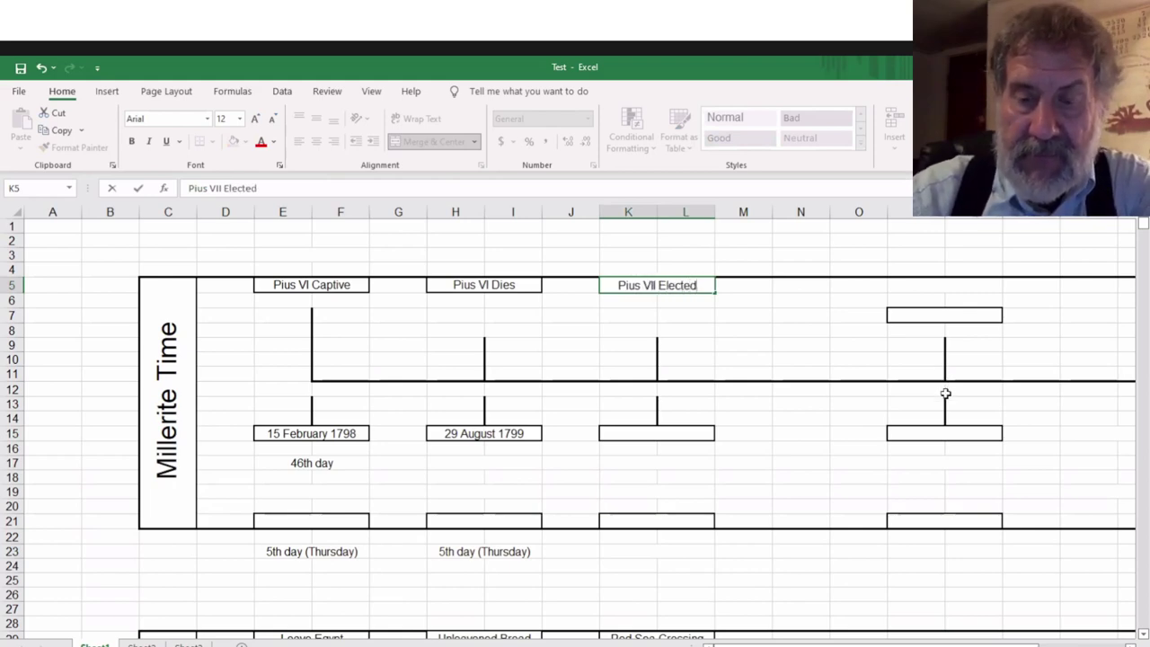
Enter 14 March 1800 in the date box K15, below the Pius VII Elected waymark
key("Down")
key("Down")
key("Down")
key("Down")
key("Down")
key("Down")
key("Down")
key("Down")
key("Down")
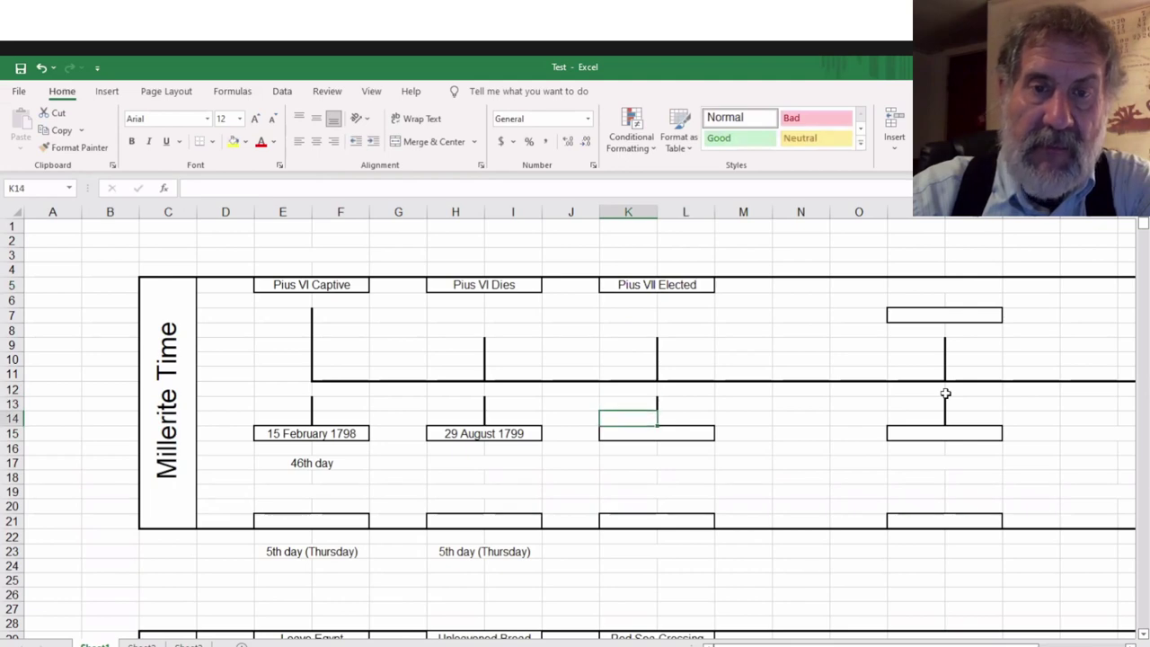
key("Down")
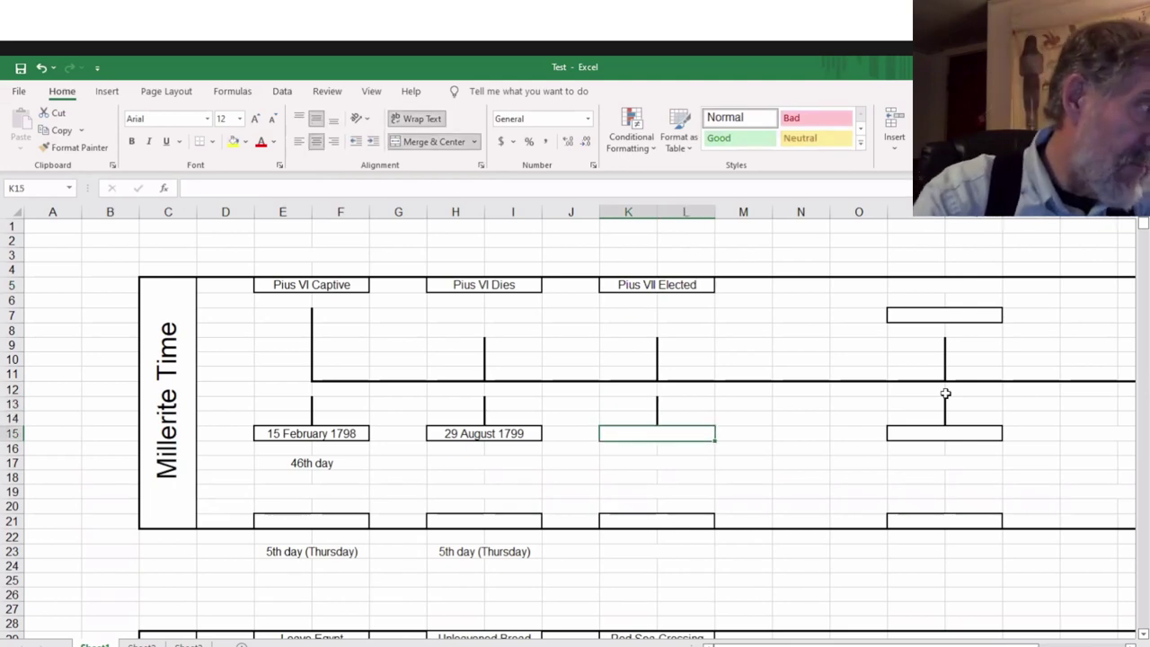
type("14")
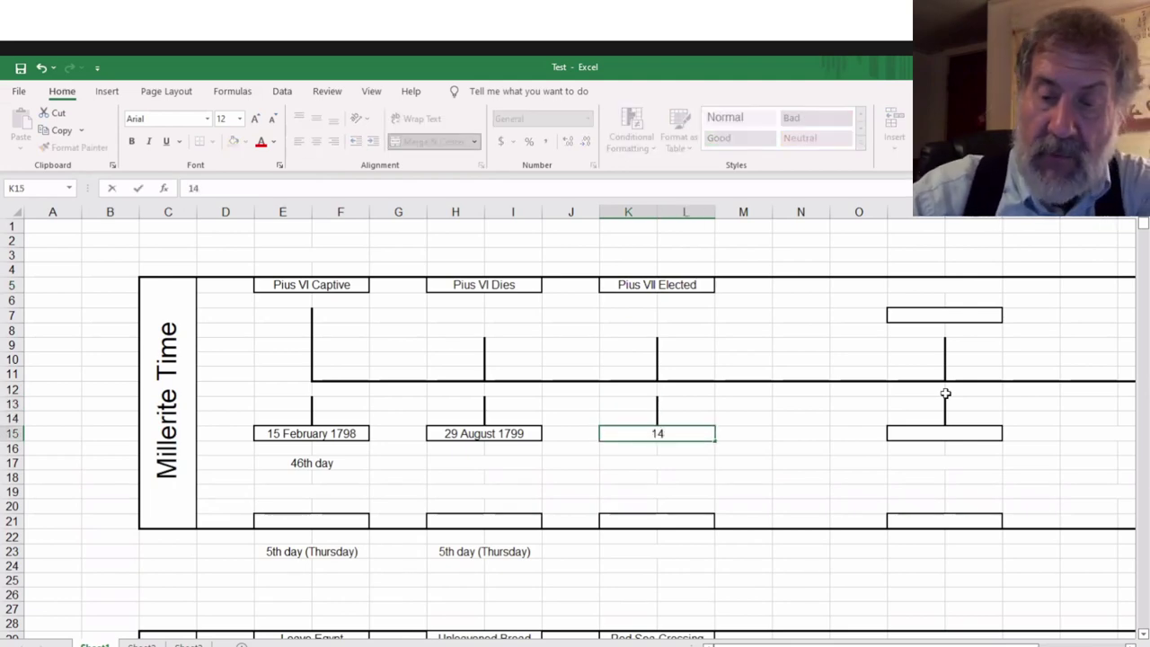
type(" March")
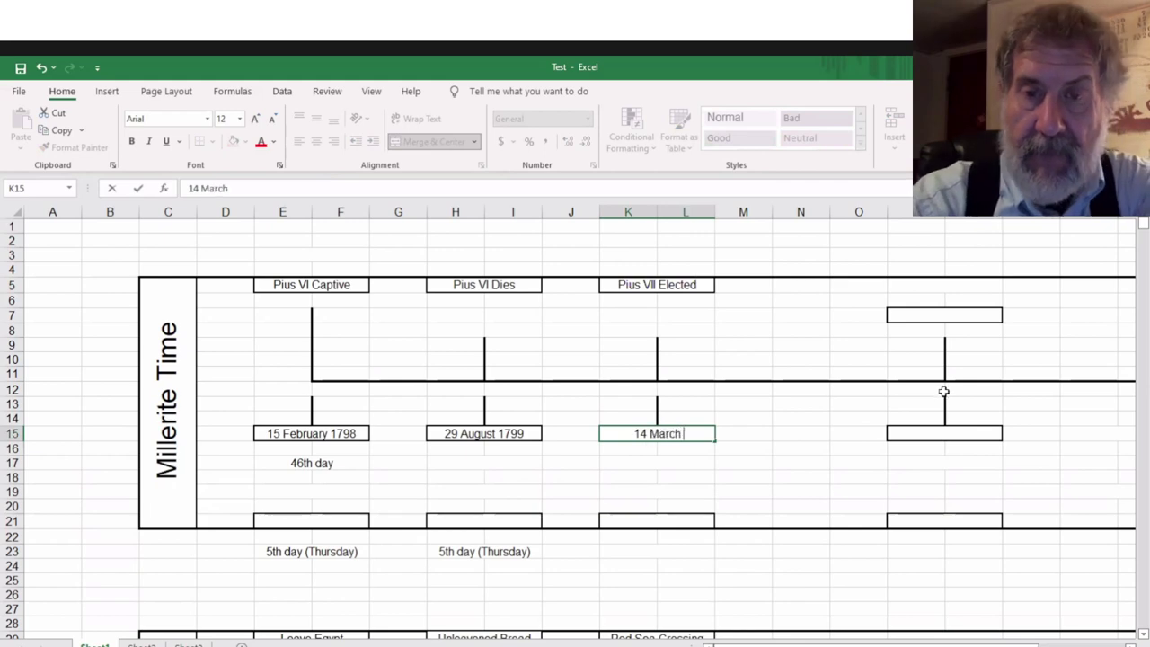
type(" 1800")
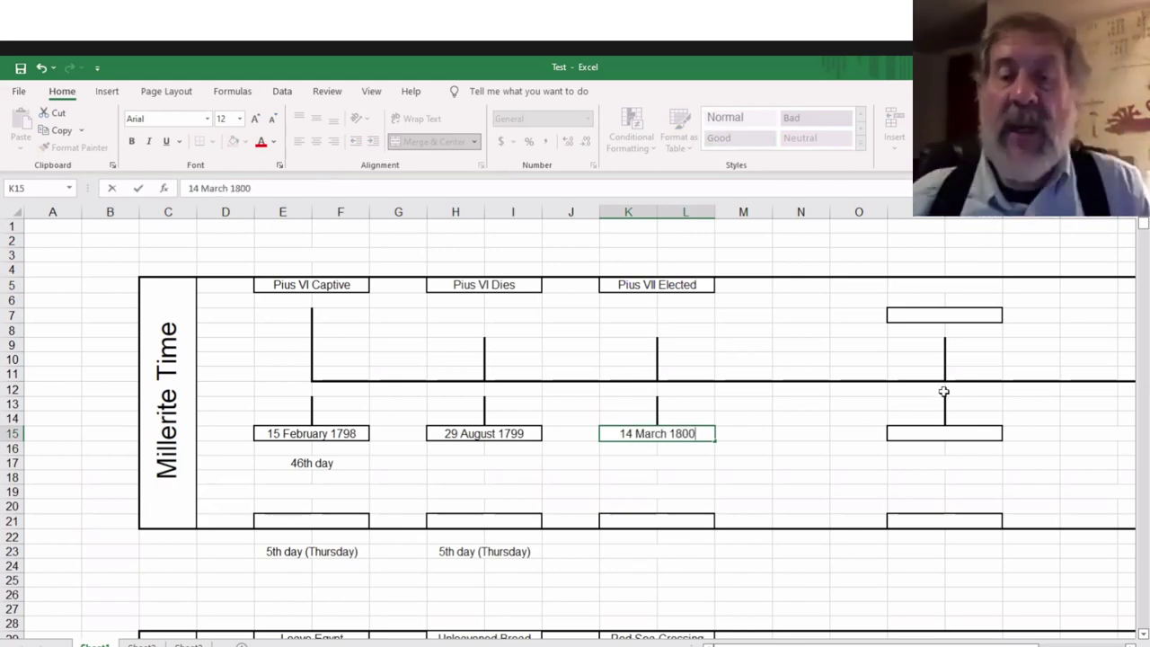
left_click(667, 476)
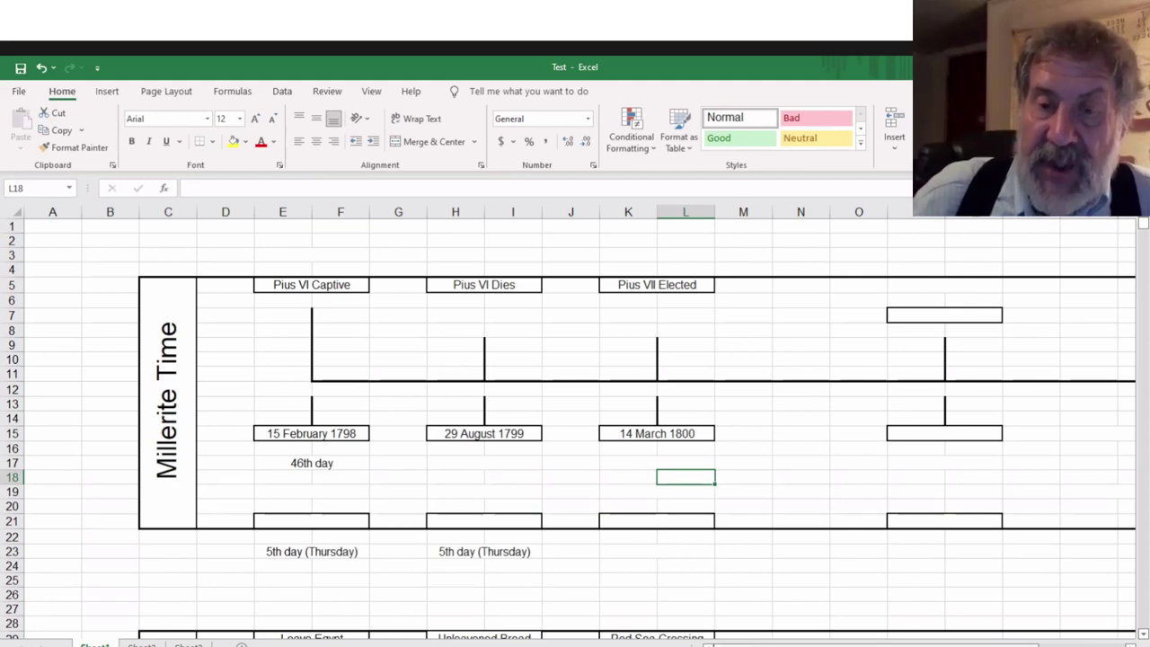
Enter the weekday note 6th day (Friday) in K23, below the 14 March 1800 waymark's column
left_click(719, 645)
scroll(575, 422, "right", 1)
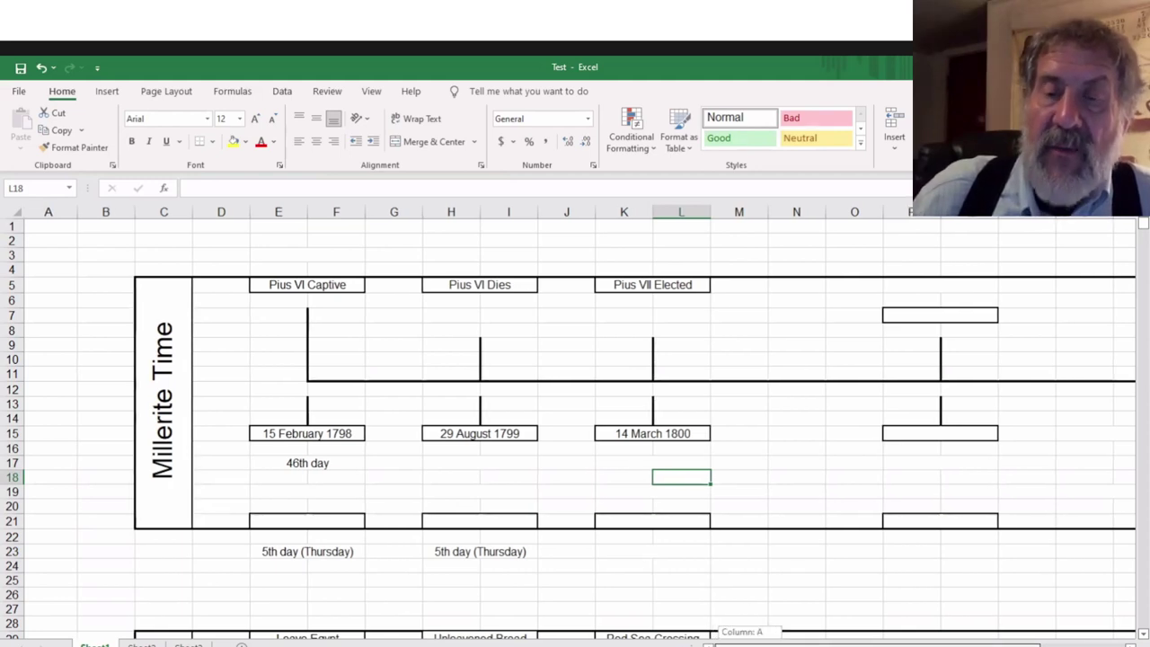
left_click_drag(876, 644, 961, 644)
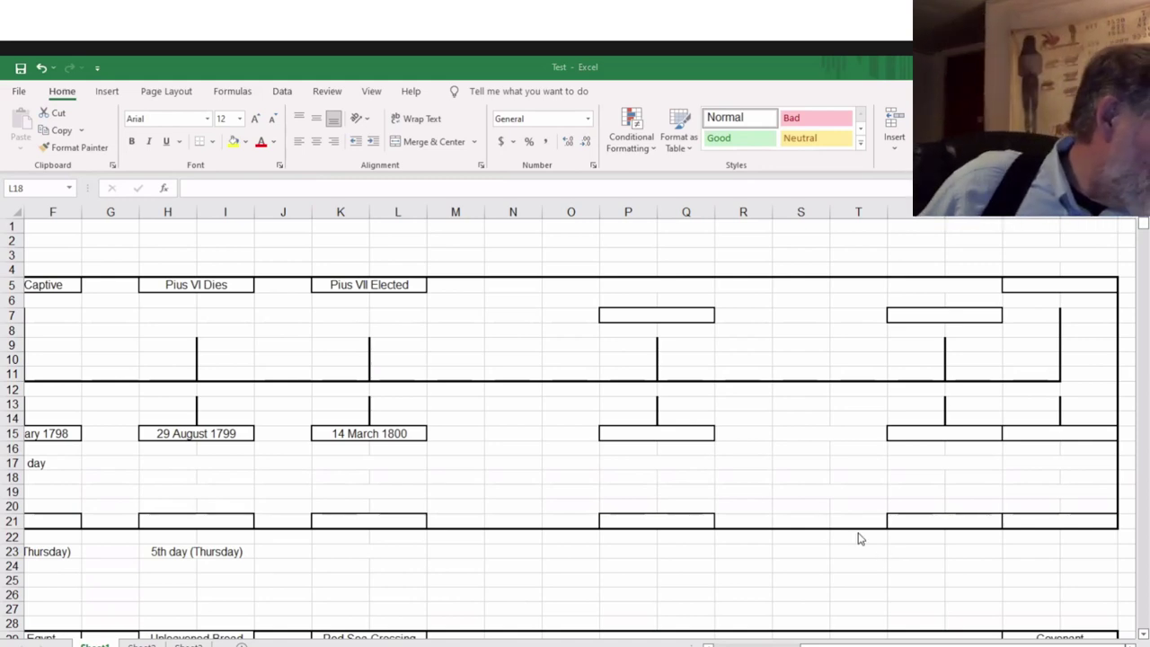
left_click(360, 554)
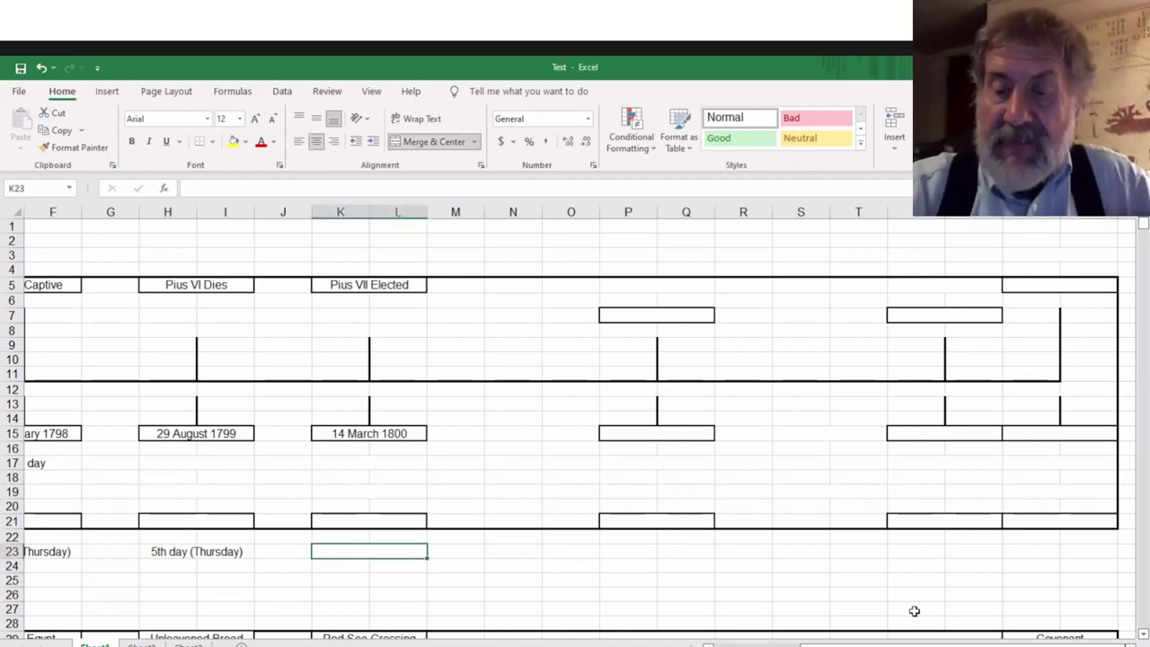
type("6th day (Friday)")
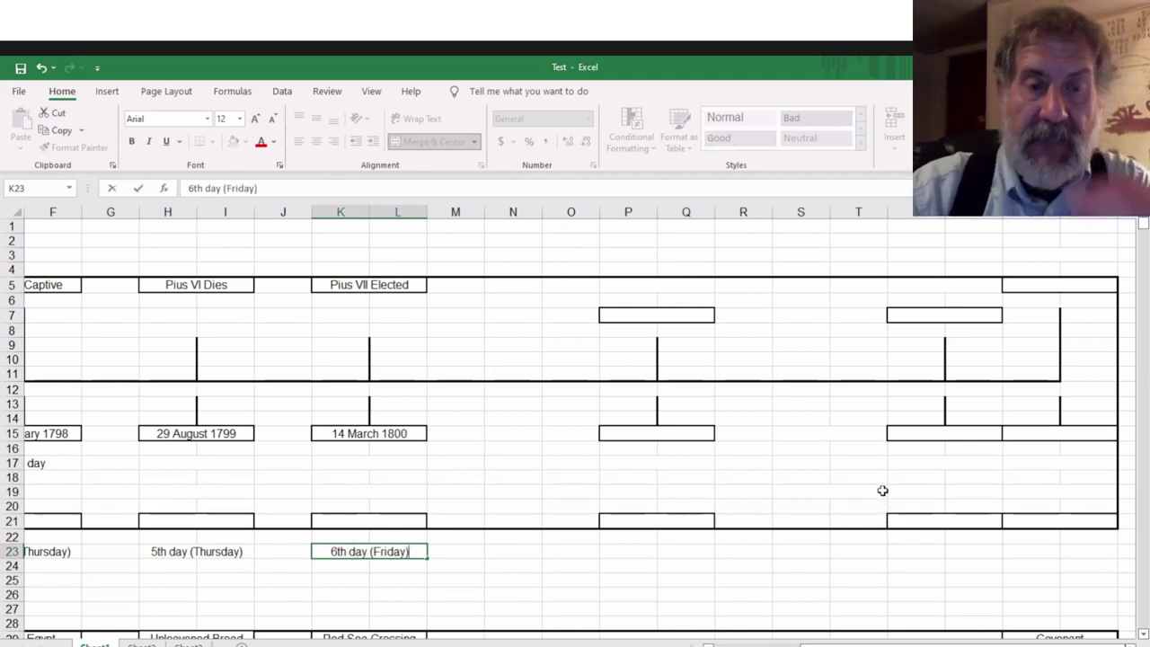
key("Return")
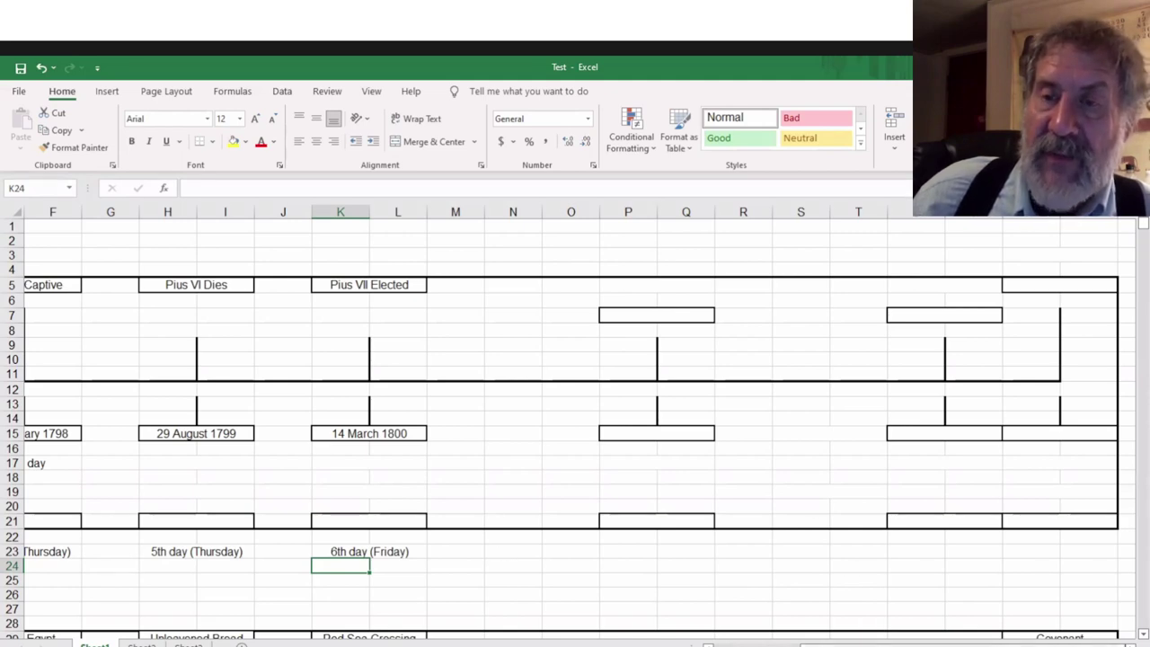
Enter 1850 Chart in the event box W5 at the far end of the Millerite timeline
left_click(793, 463)
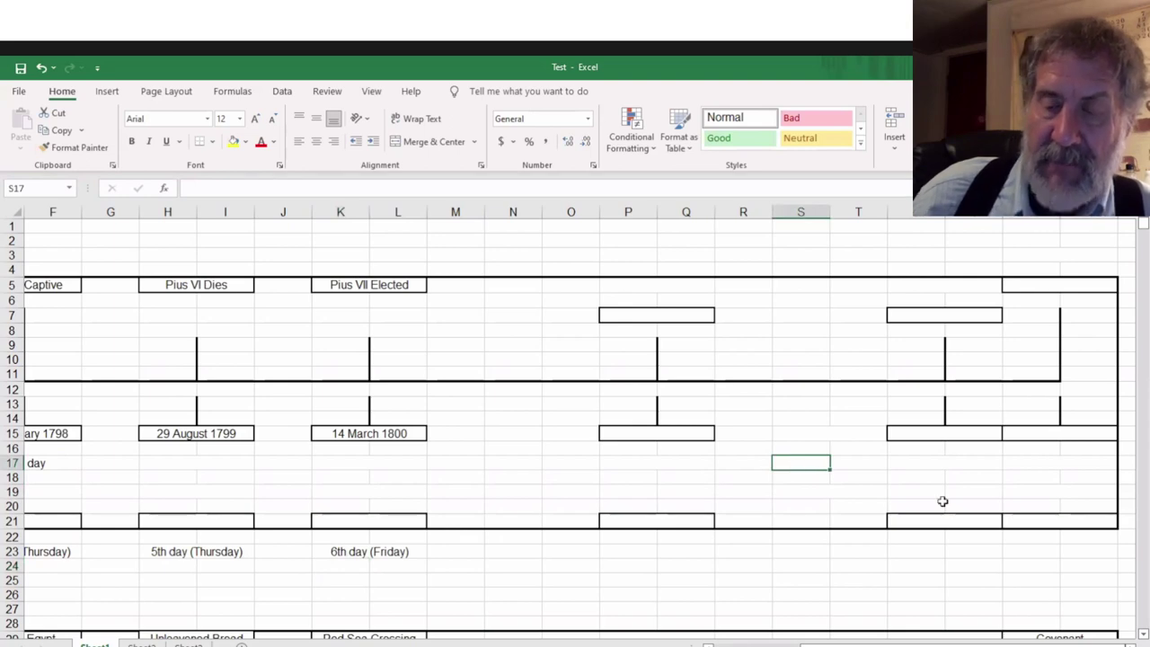
key("Right")
key("Right")
key("Right")
key("Right")
key("Right")
key("Right")
key("Right")
key("Right")
key("Right")
key("Right")
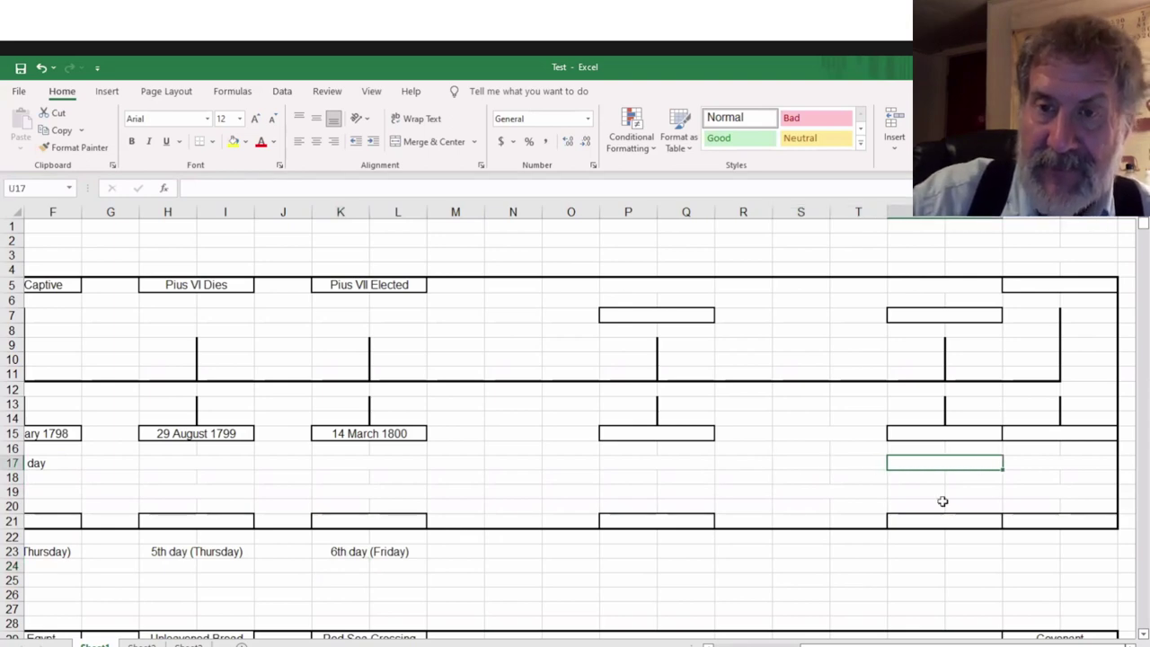
key("Left")
key("Left")
key("Left")
key("Left")
key("Left")
key("Left")
key("Left")
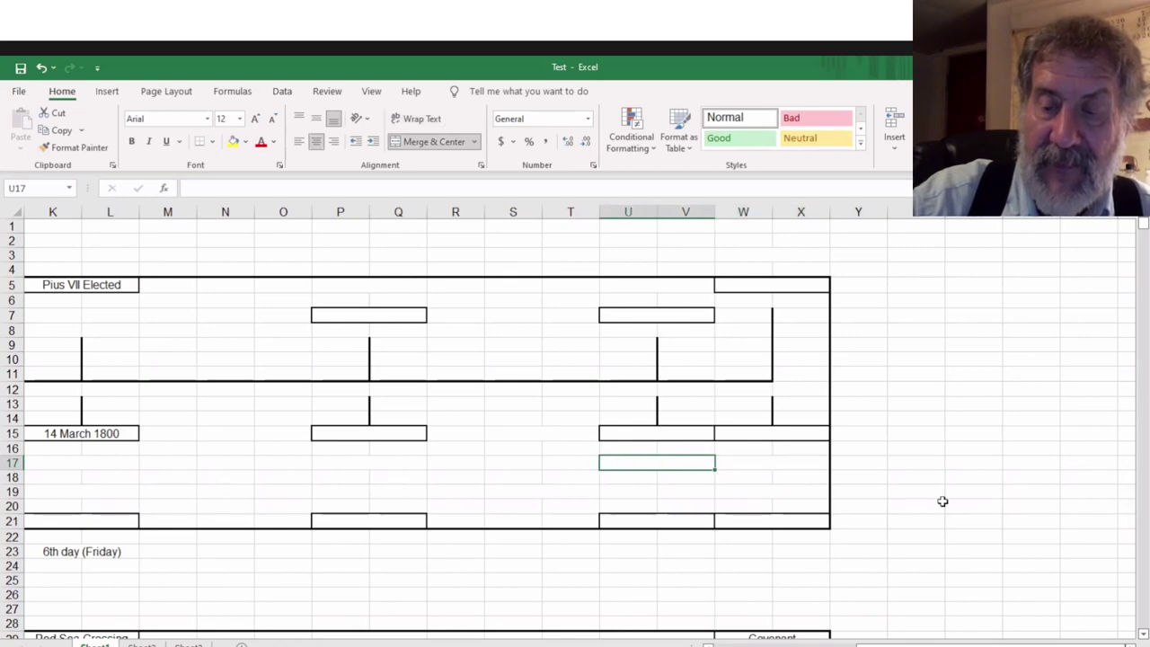
key("Right")
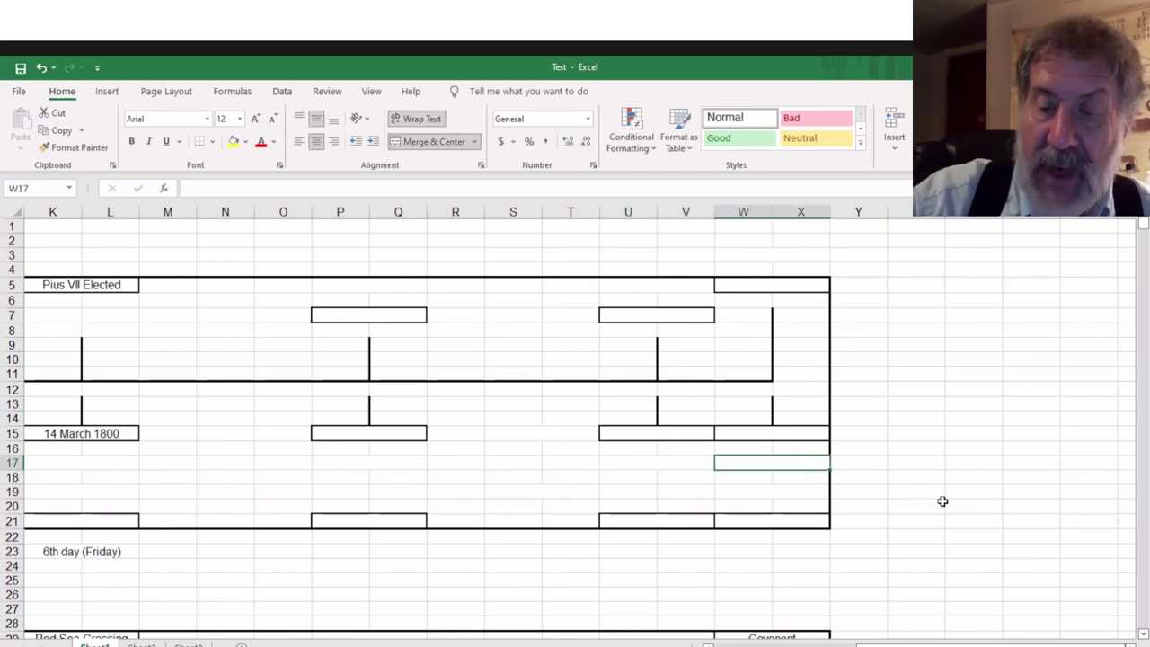
key("Up")
key("Up")
key("Up")
key("Up")
key("Up")
key("Up")
key("Up")
key("Up")
key("Up")
key("Up")
key("Up")
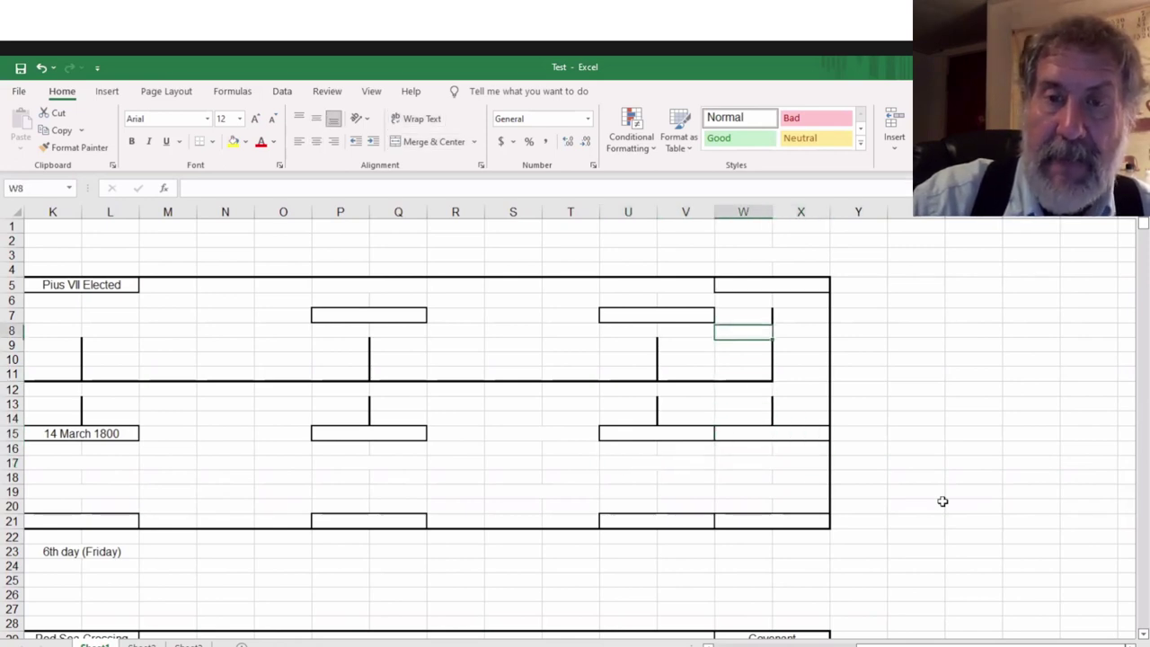
key("Up")
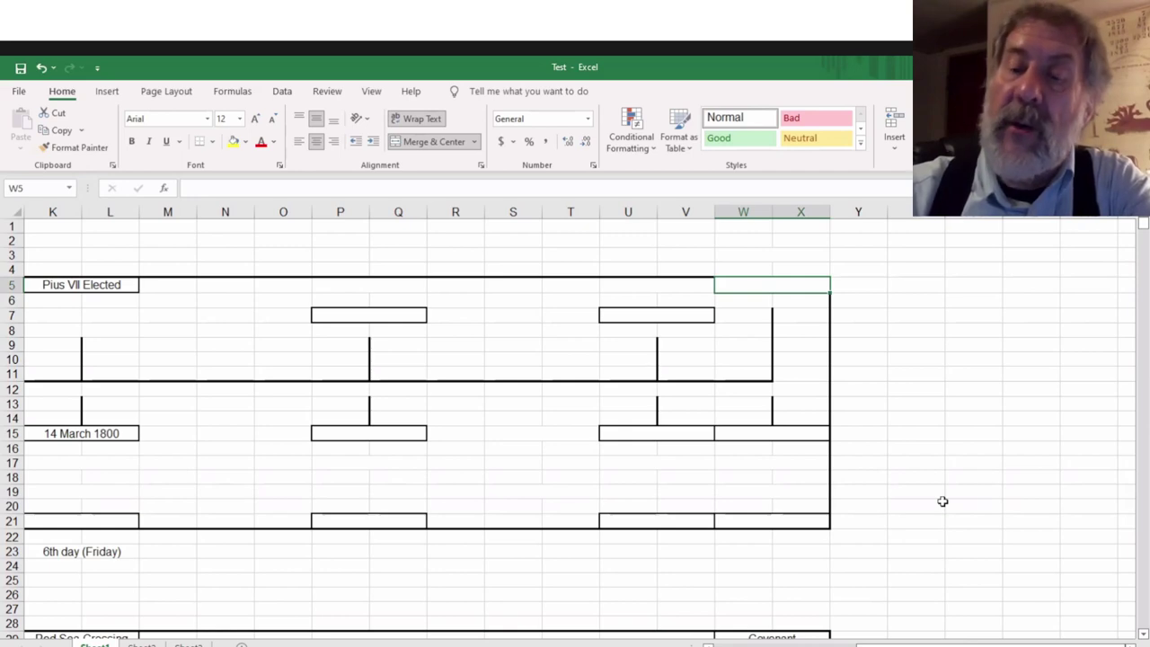
type("1850")
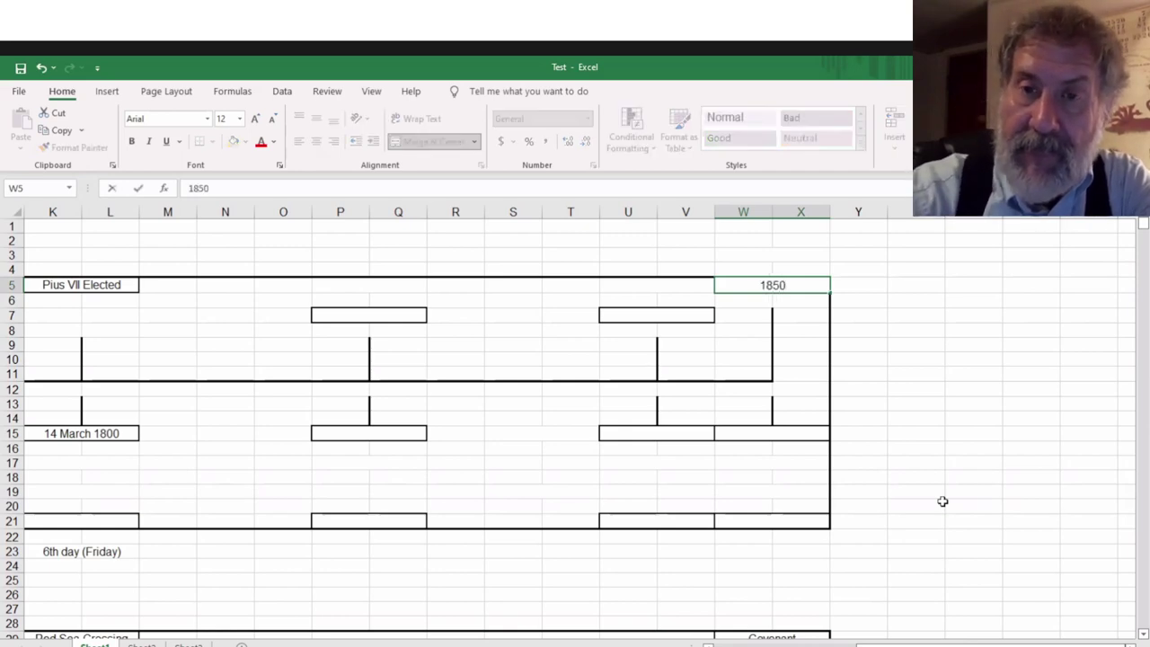
type(" Chart")
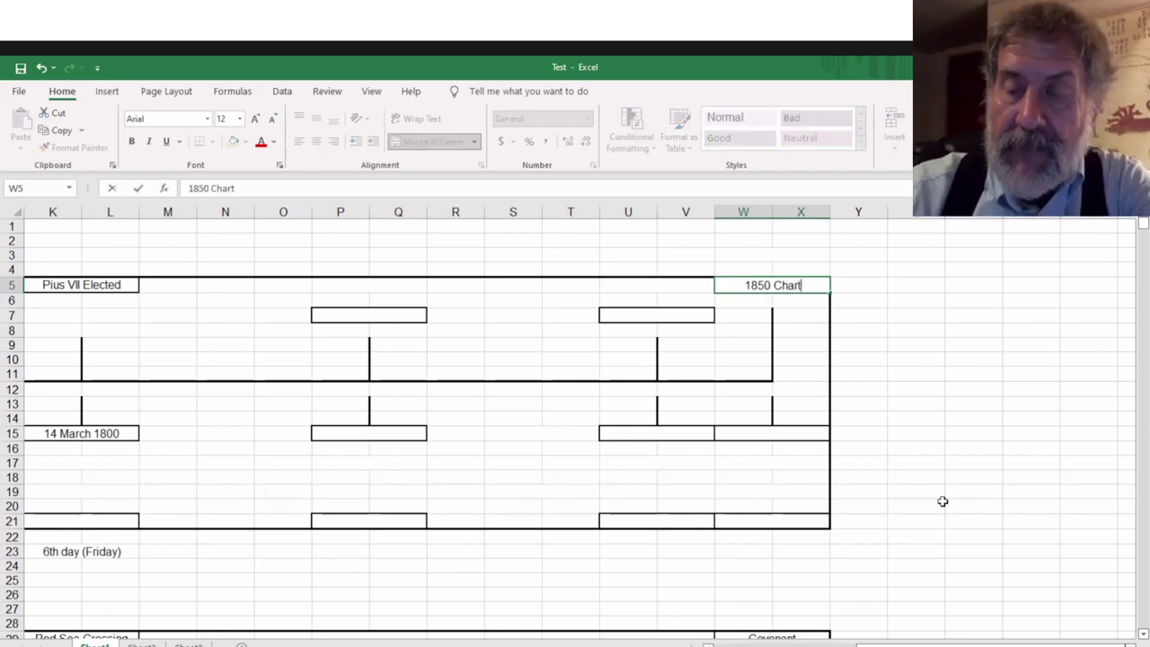
key("Return")
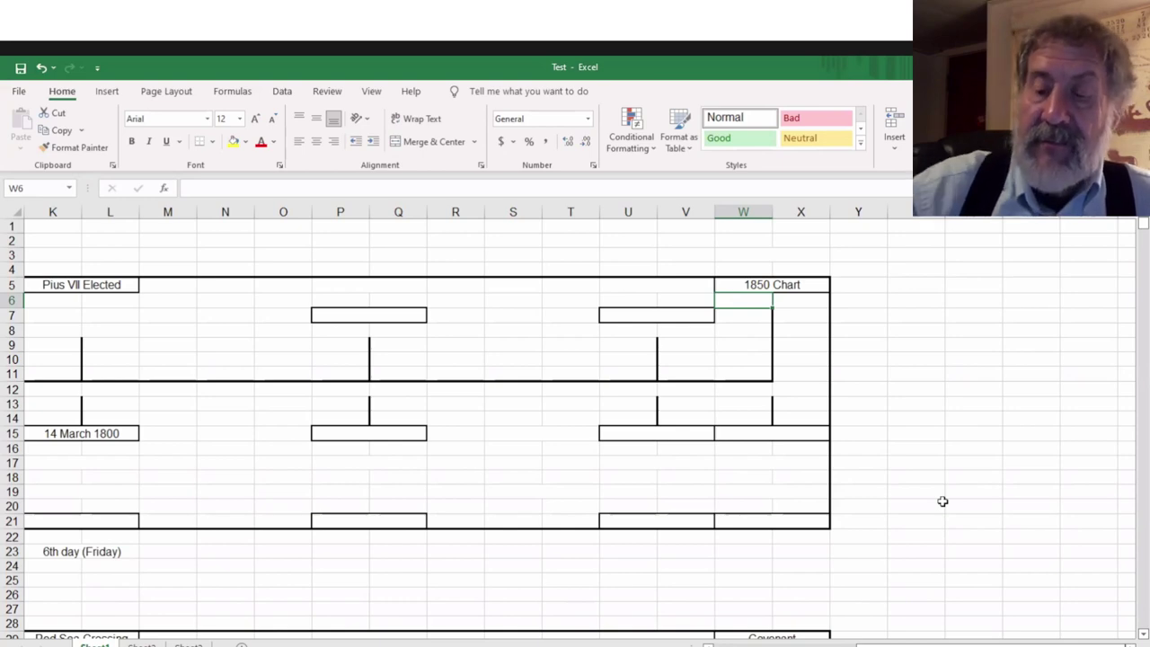
Enter Covenant in the lower box W21 of the 1850 Chart waymark
key("Down")
key("Down")
key("Down")
key("Down")
key("Down")
key("Down")
key("Down")
key("Down")
key("Down")
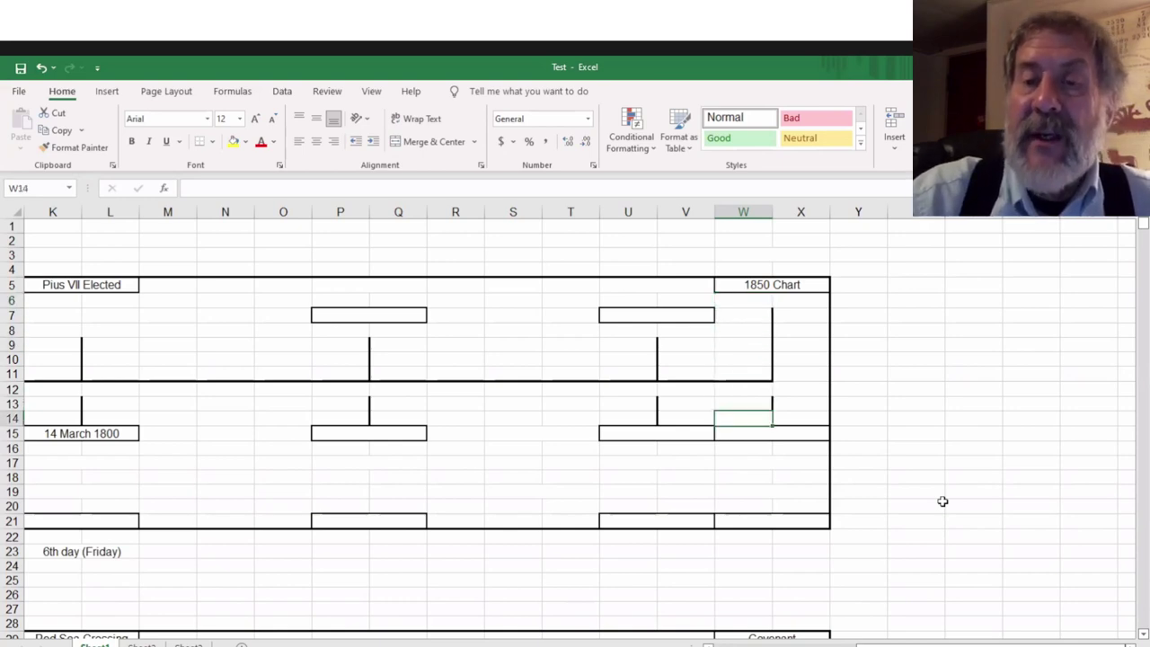
key("Down")
key("Down")
key("Down")
key("Down")
key("Down")
key("Down")
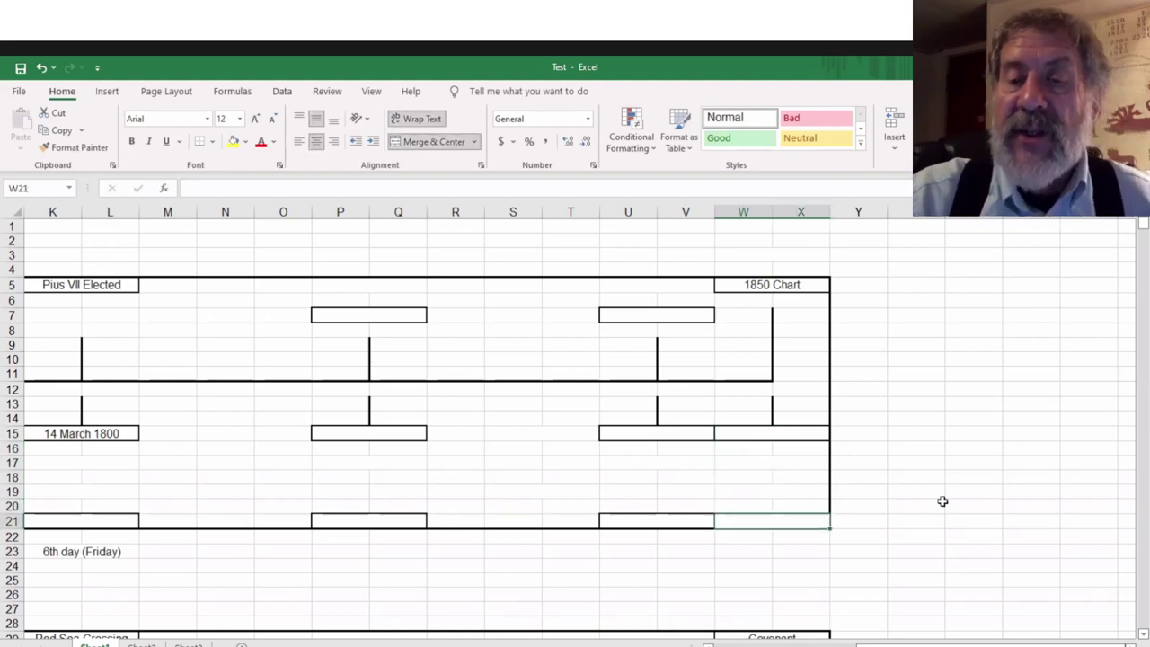
type("Cov")
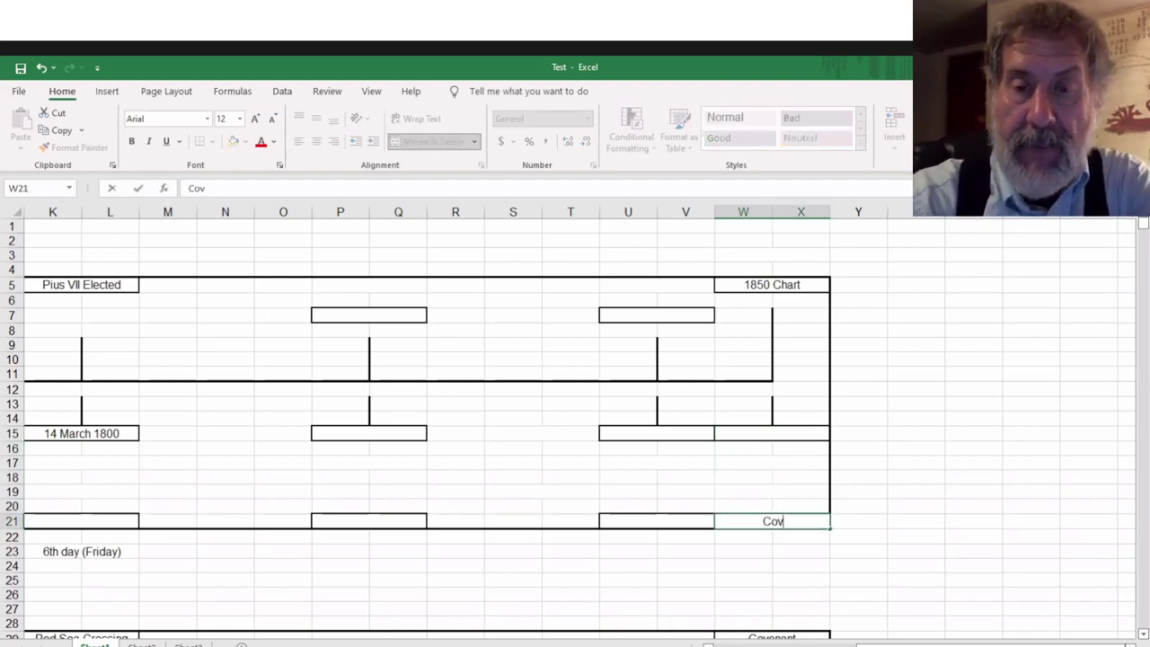
type("enant")
key("Return")
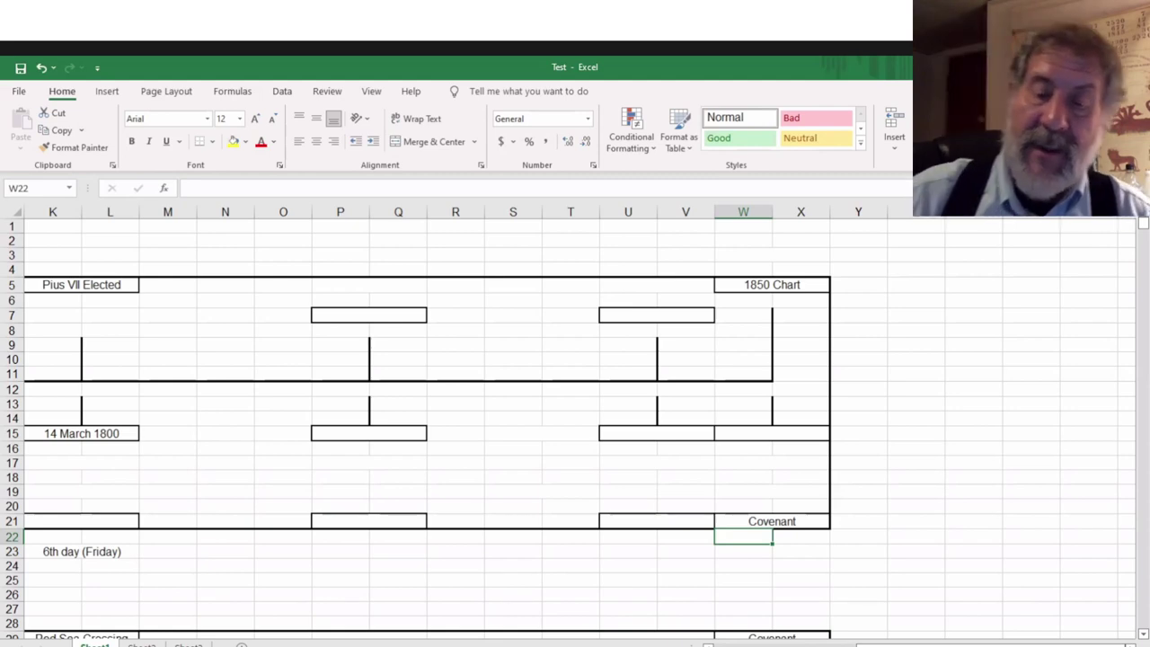
Enter Sabbath in the event box U7, above the waymark just before the 1850 Chart
key("Up")
key("Up")
key("Up")
key("Up")
key("Up")
key("Up")
key("Up")
key("Up")
key("Up")
key("Up")
key("Up")
key("Up")
key("Up")
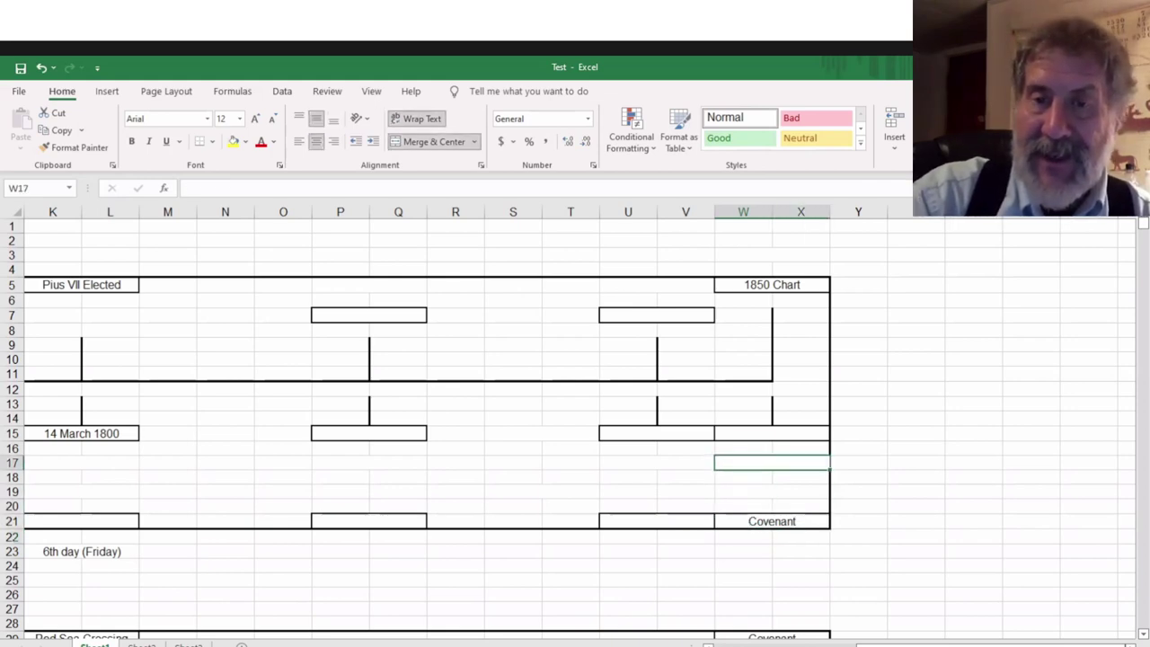
key("Up")
key("Up")
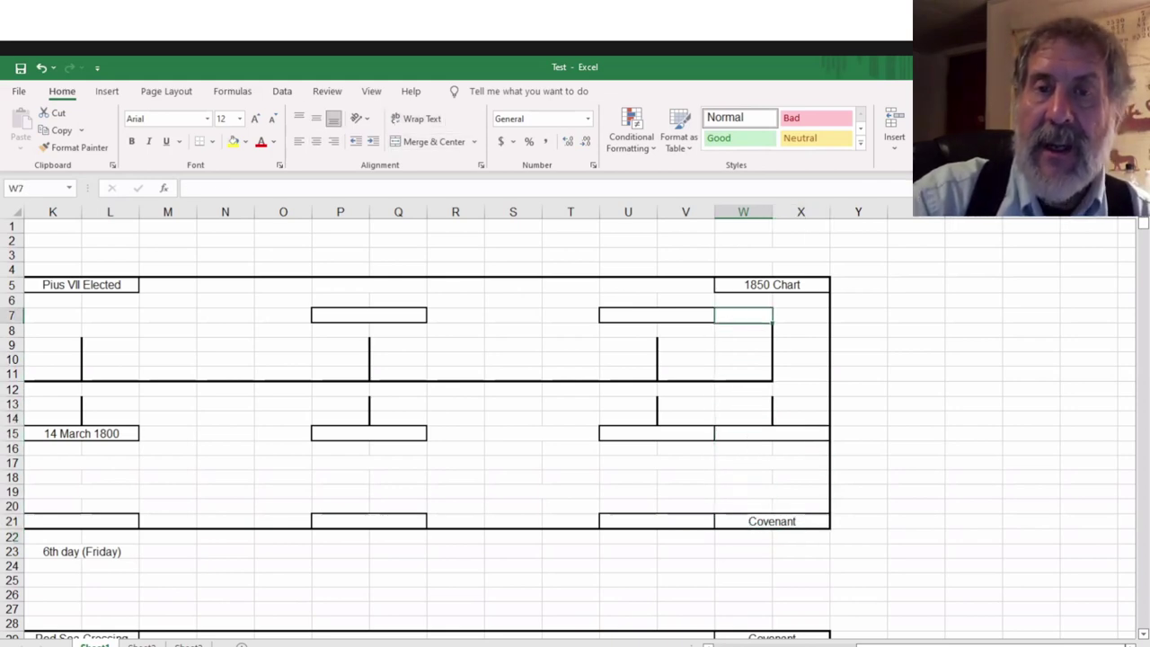
key("Left")
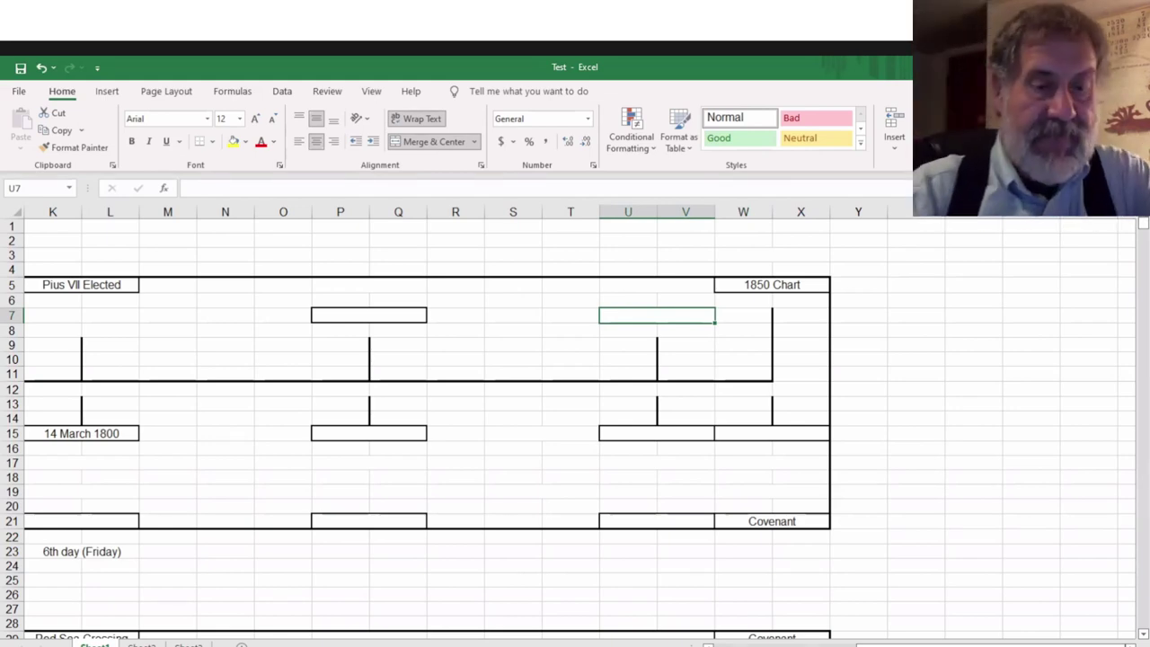
type("Sabbath")
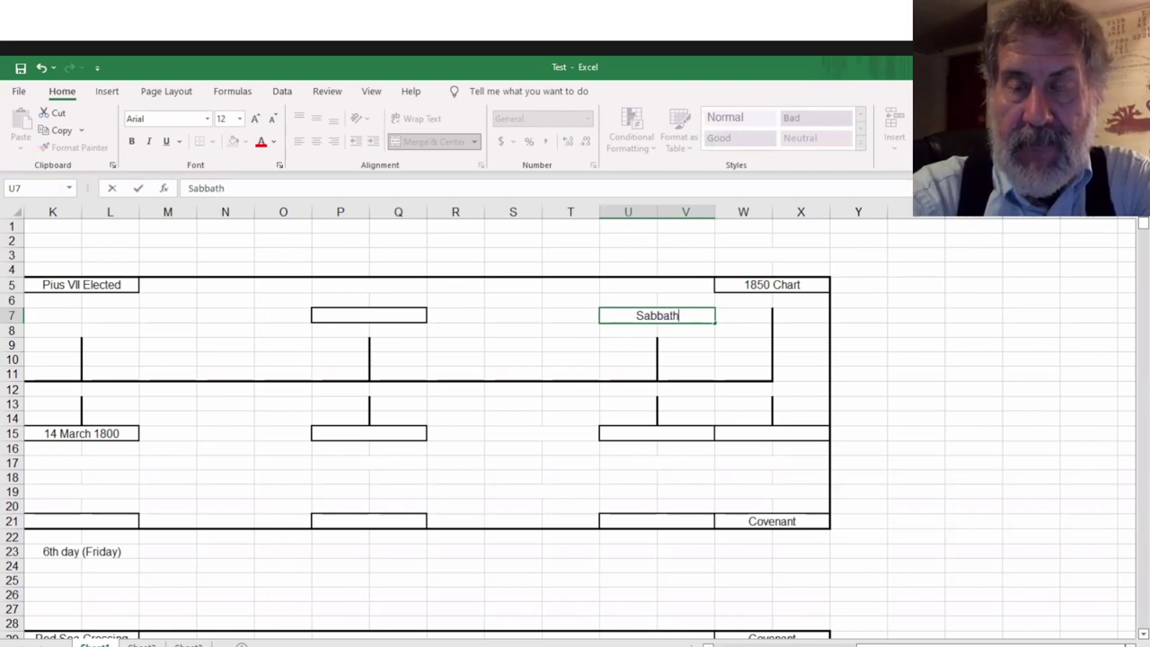
key("Return")
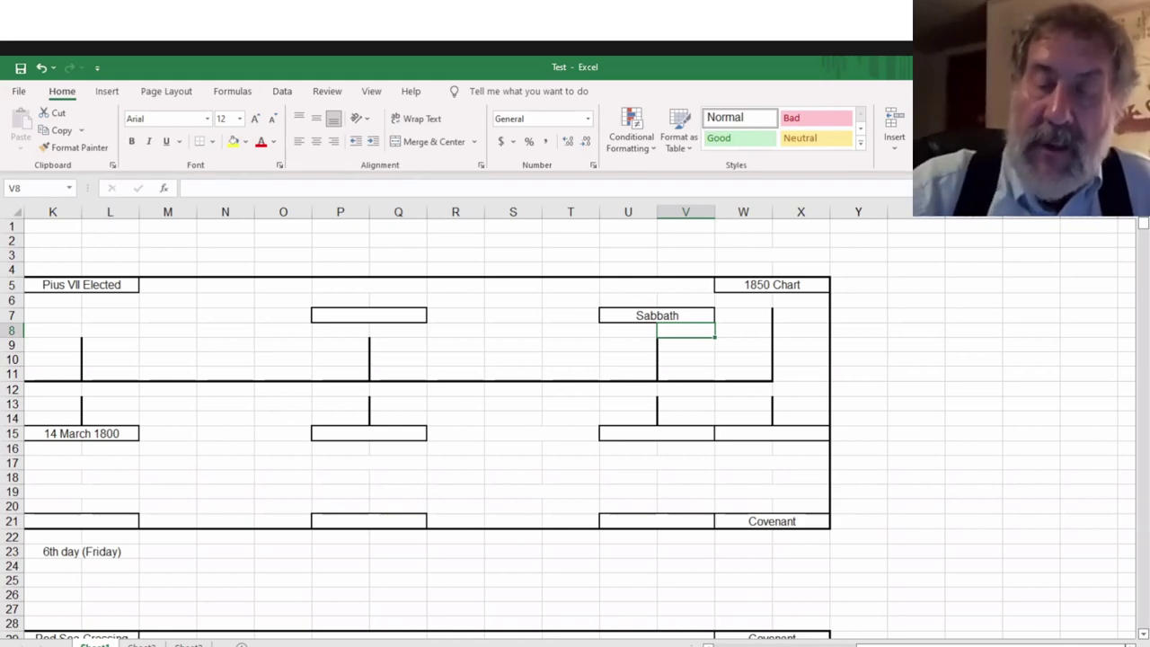
Enter July 1849 in the date box U15, below the Sabbath waymark
key("Down")
key("Down")
key("Down")
key("Down")
key("Down")
key("Down")
key("Down")
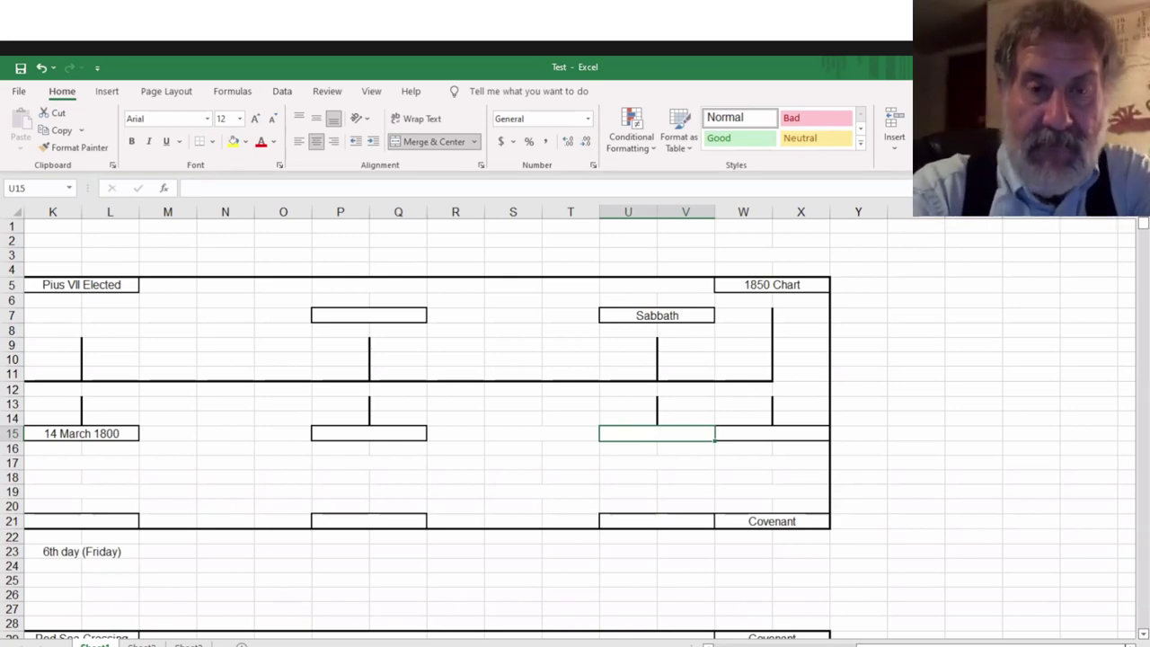
type("July 1849")
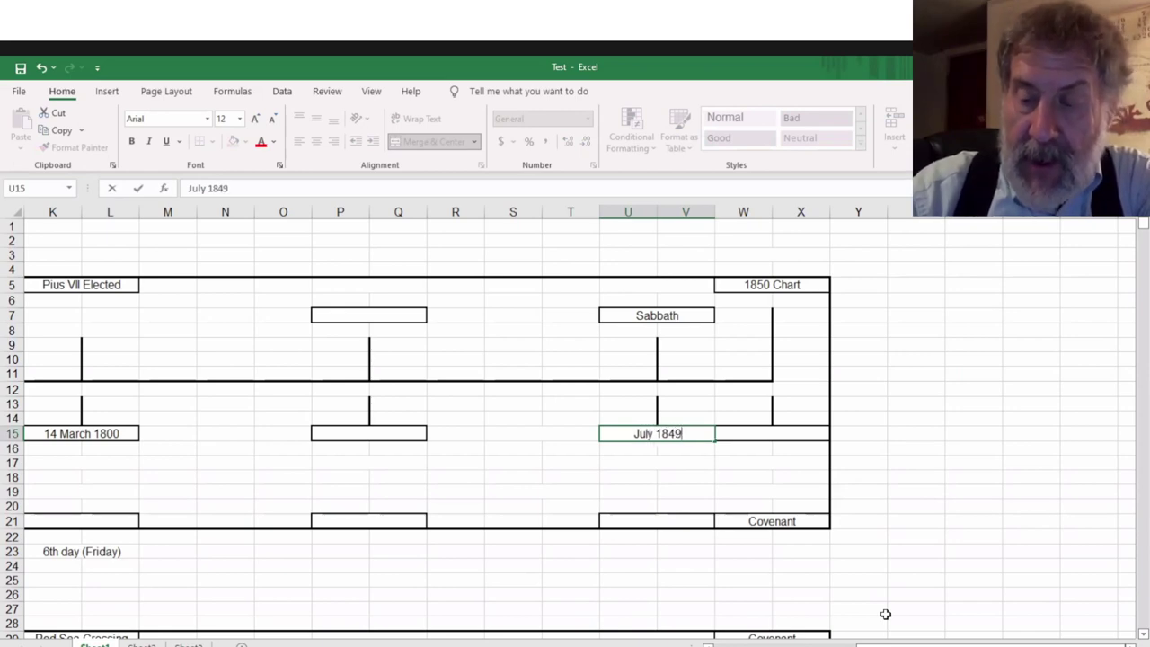
key("Return")
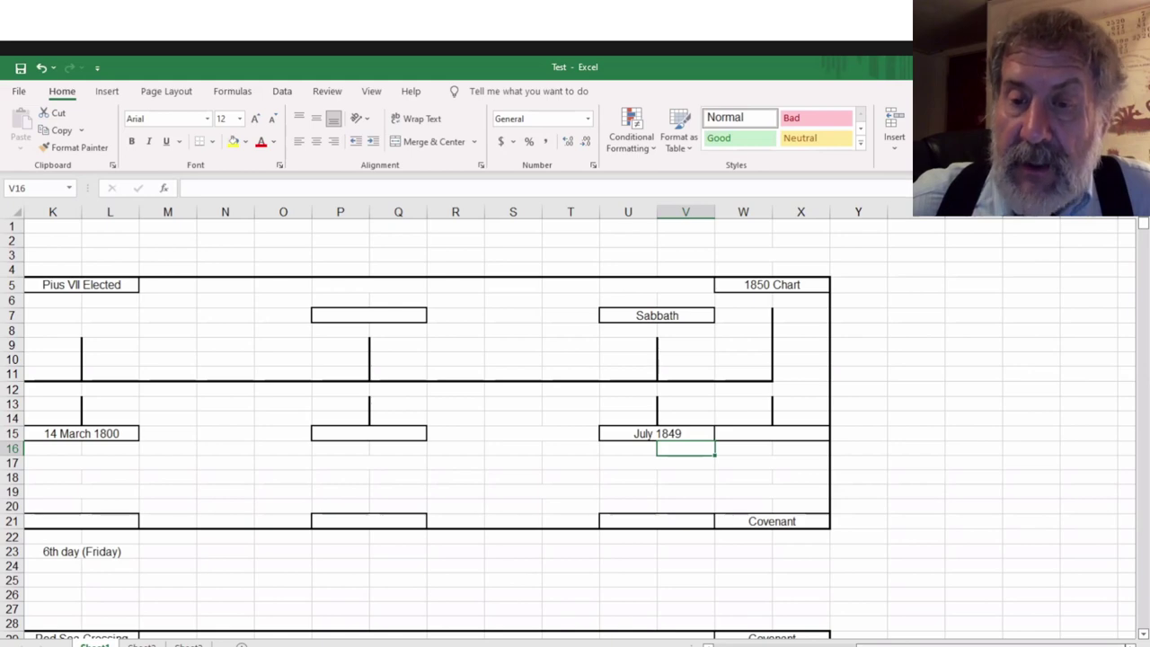
Enter 11 August 1840 in box P7, above the waymark between Pius VII Elected and Sabbath
left_click_drag(907, 643, 837, 643)
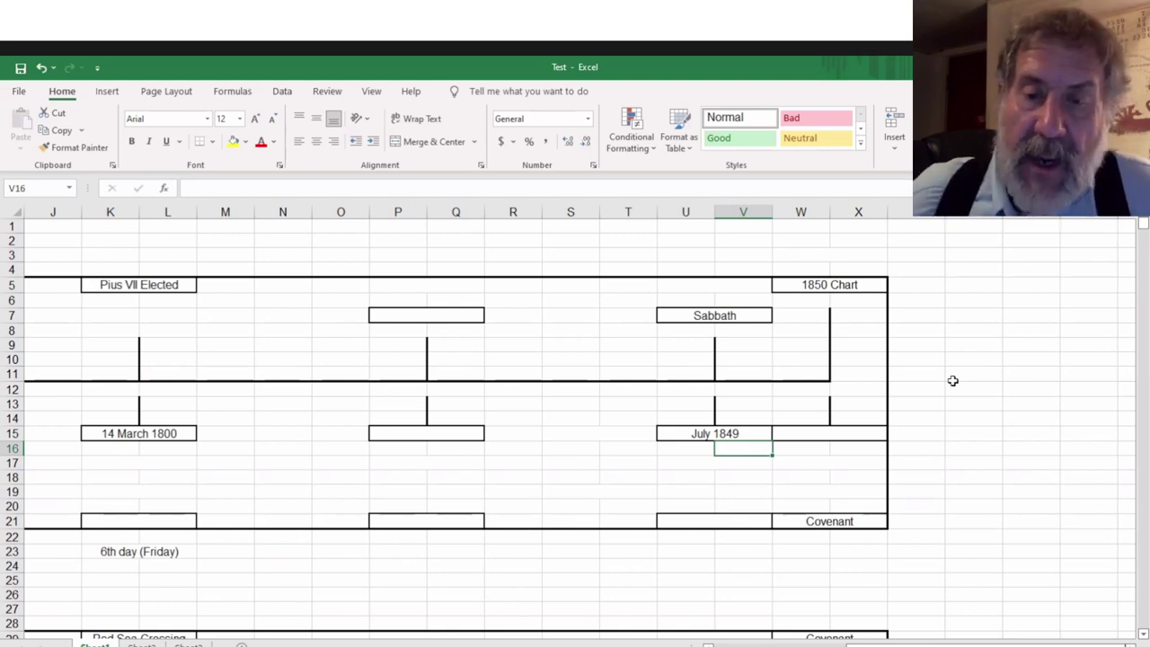
left_click_drag(799, 640, 898, 643)
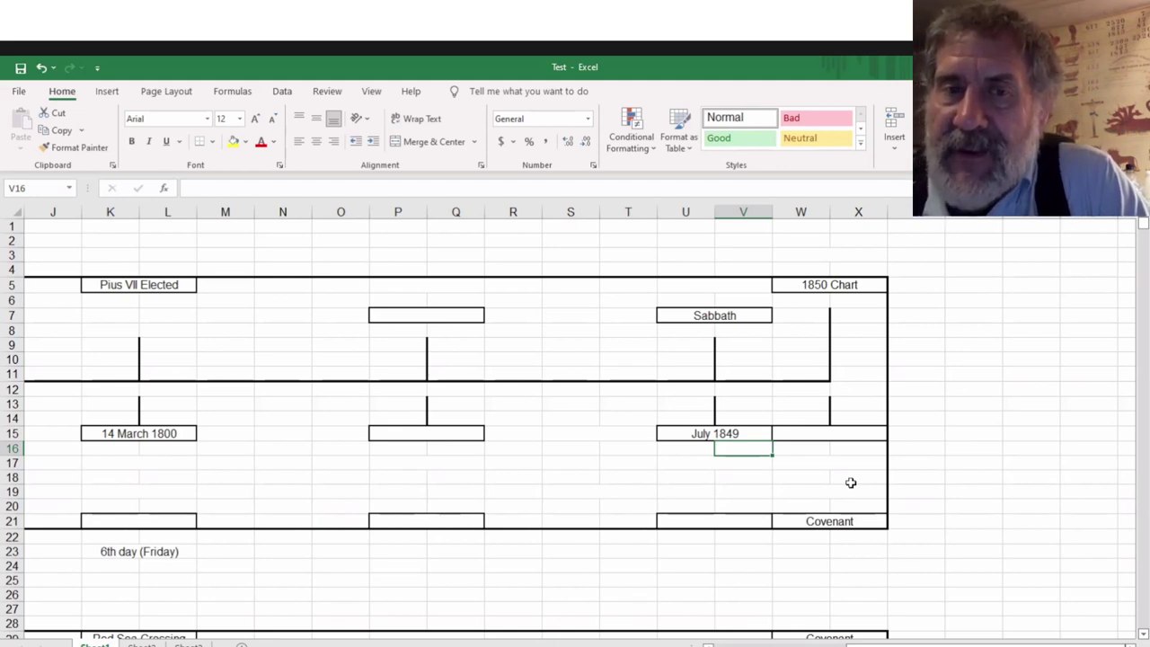
left_click(463, 315)
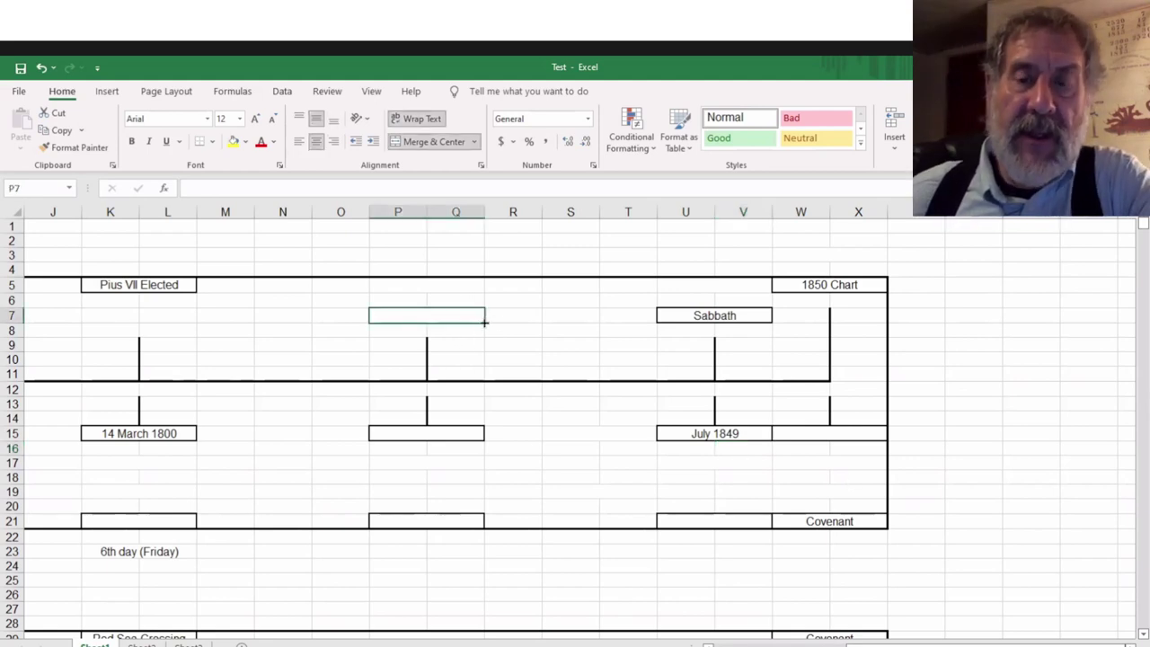
type("11 August 1840")
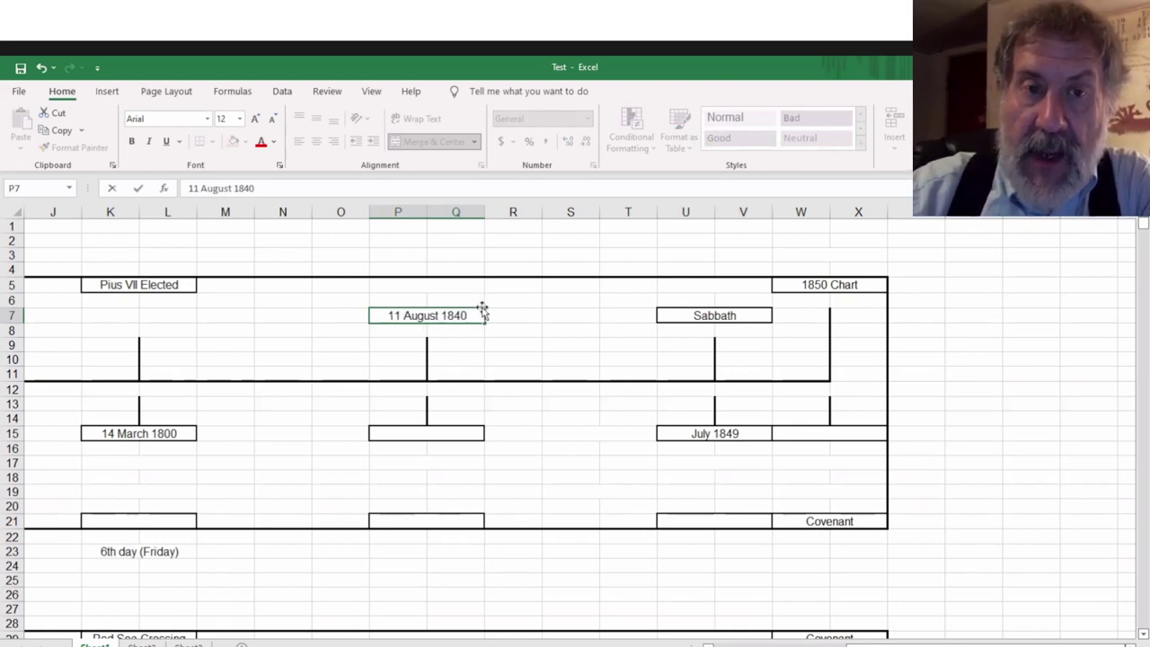
key("Return")
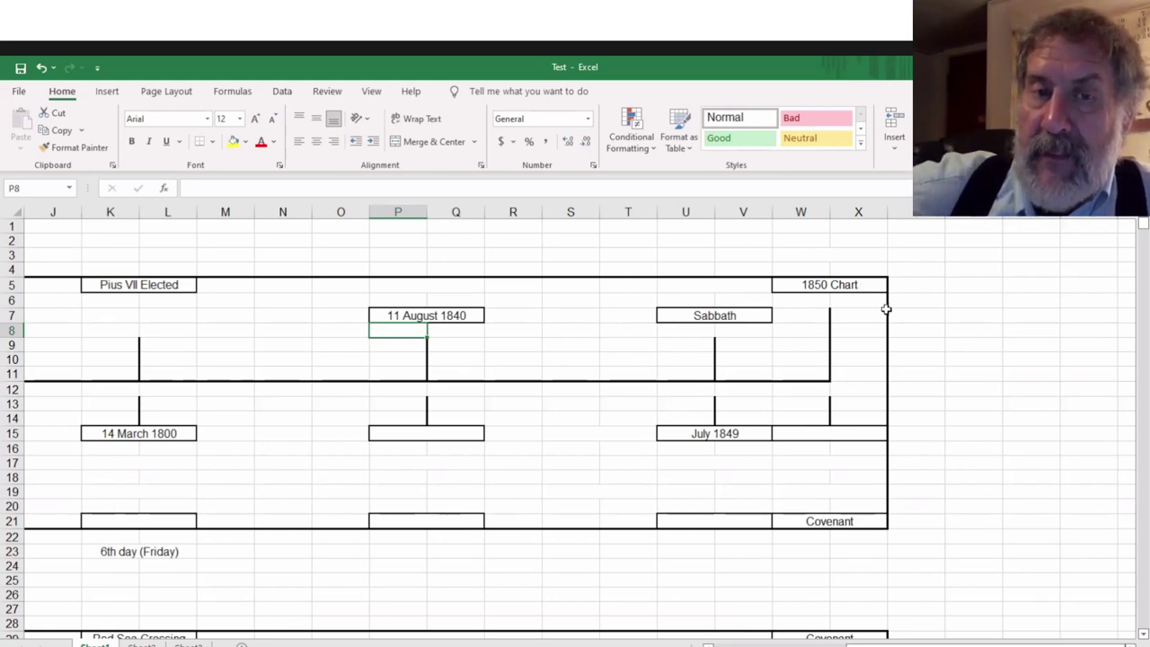
Enter Fall of the Ottoman in box P15, below the 11 August 1840 waymark
left_click(457, 436)
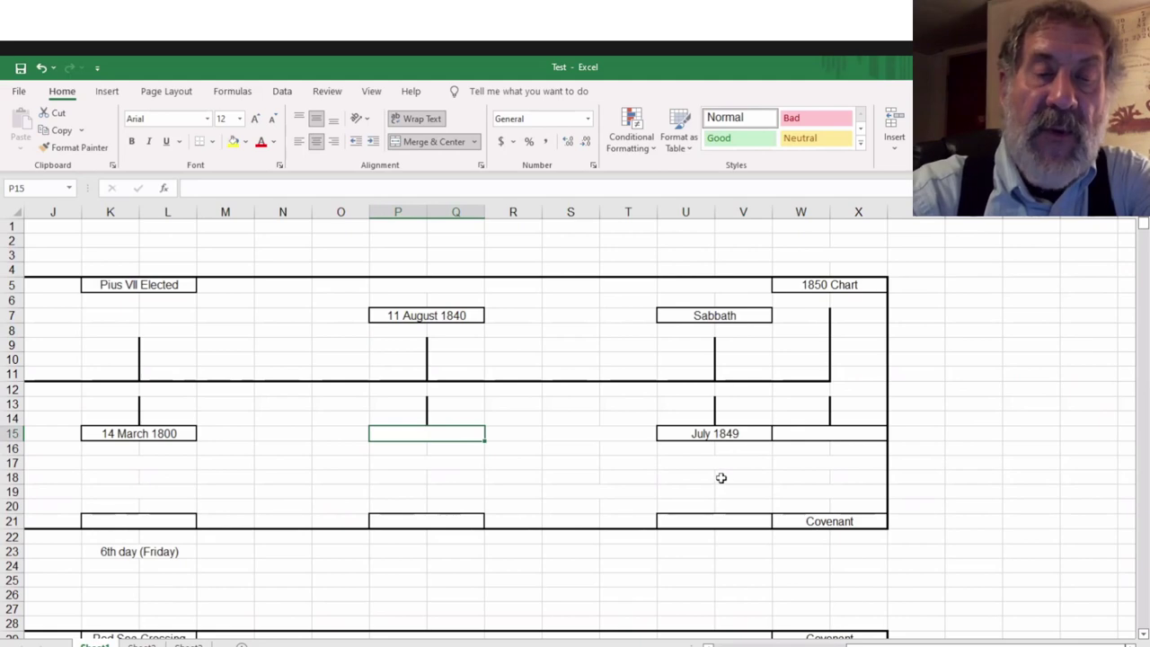
type("Fall of the Ottoman")
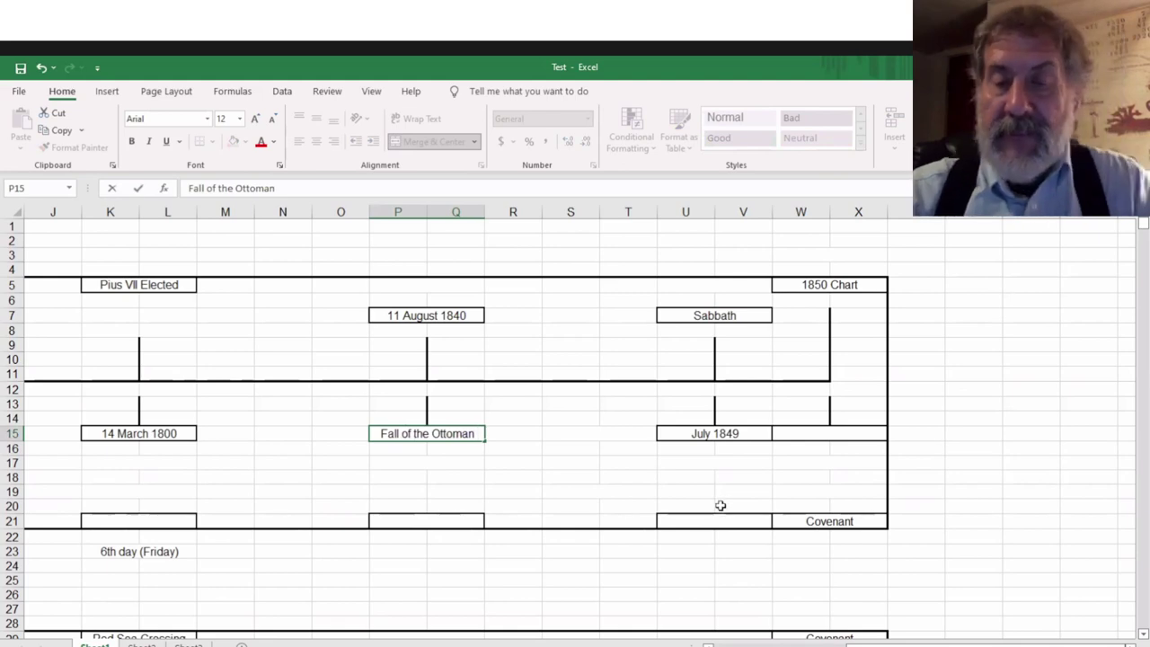
key("Return")
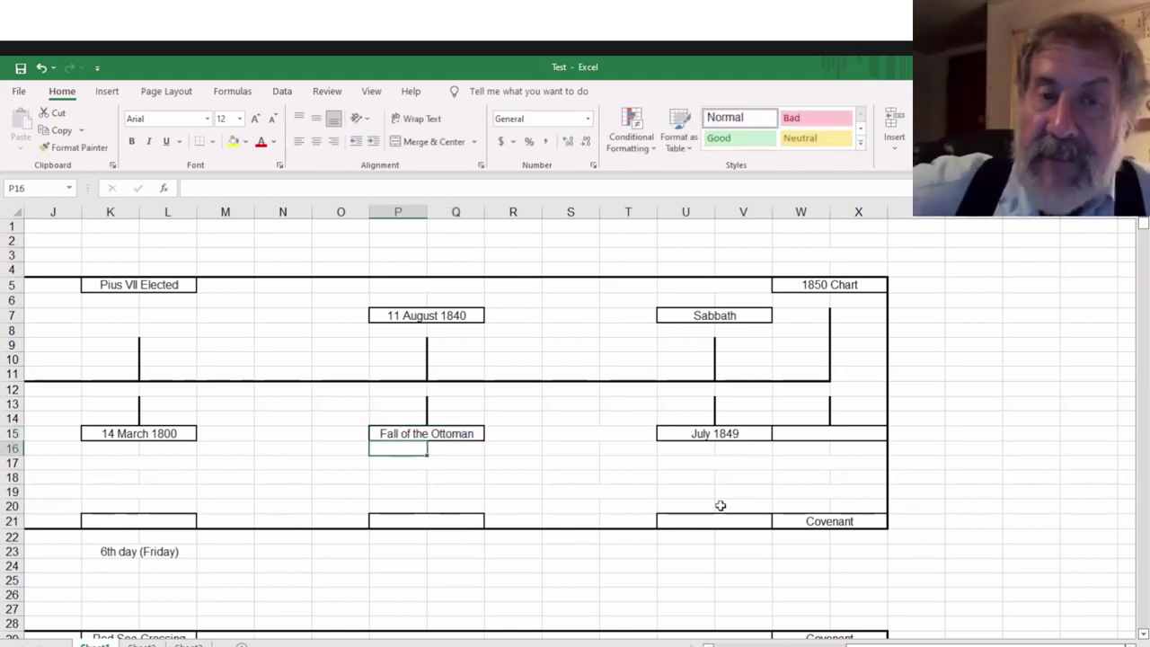
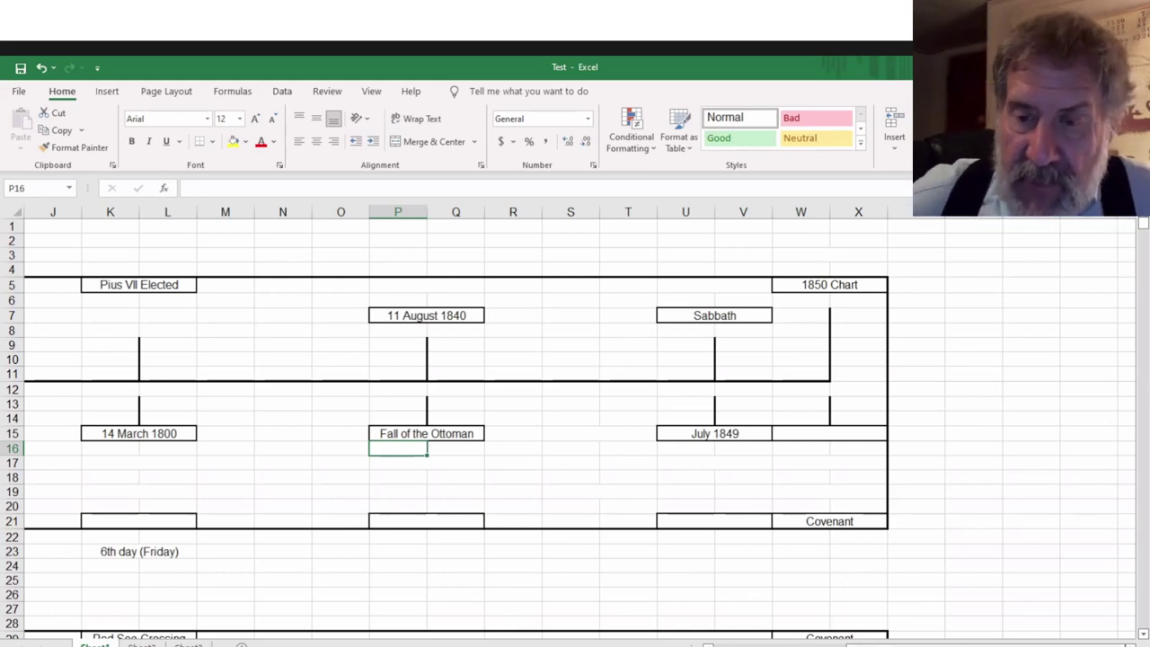
Clear all text from rows 3 to 23 of the Millerite Time chart, leaving its borders and lines in place
left_click_drag(827, 640, 825, 639)
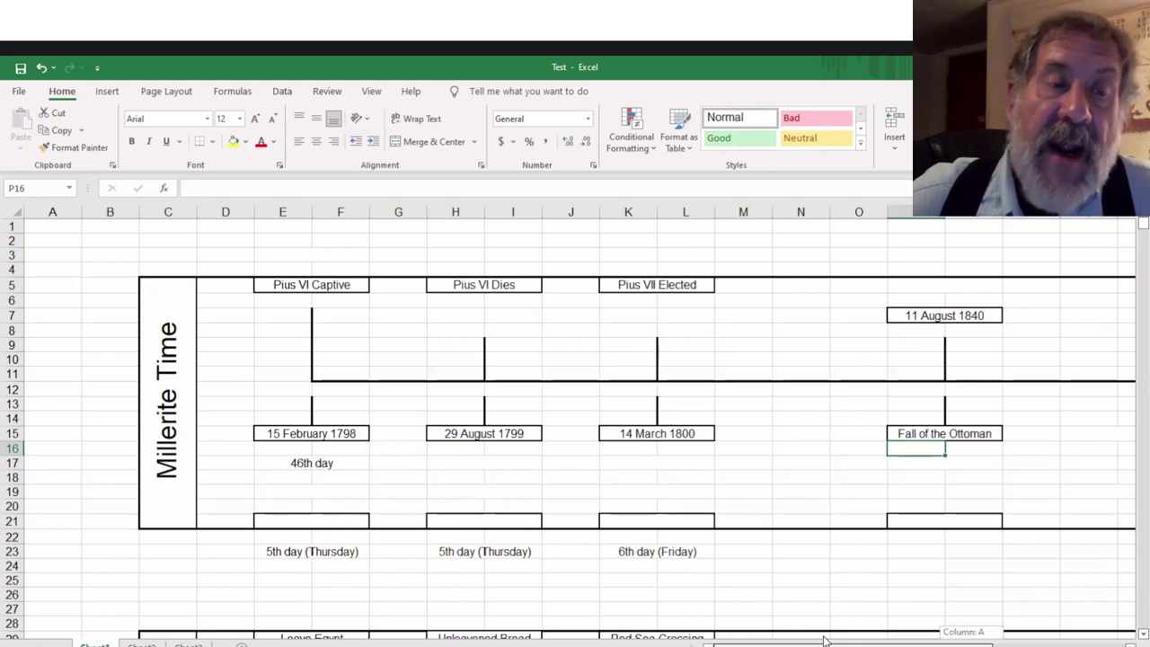
left_click(16, 256)
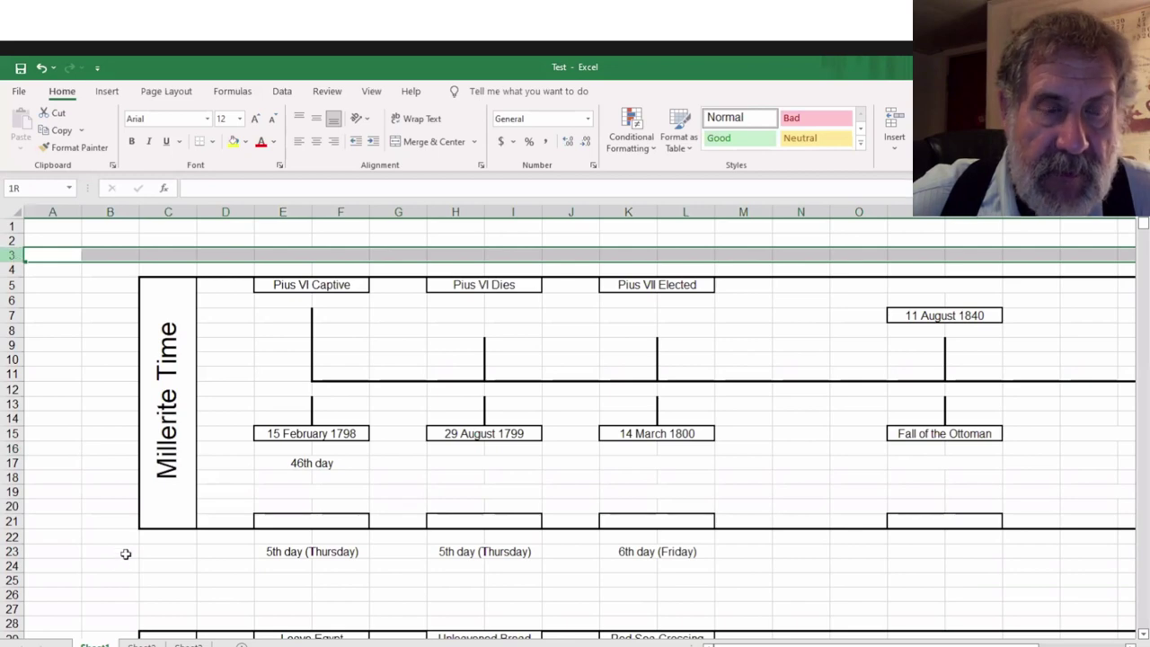
left_click(421, 461, "shift")
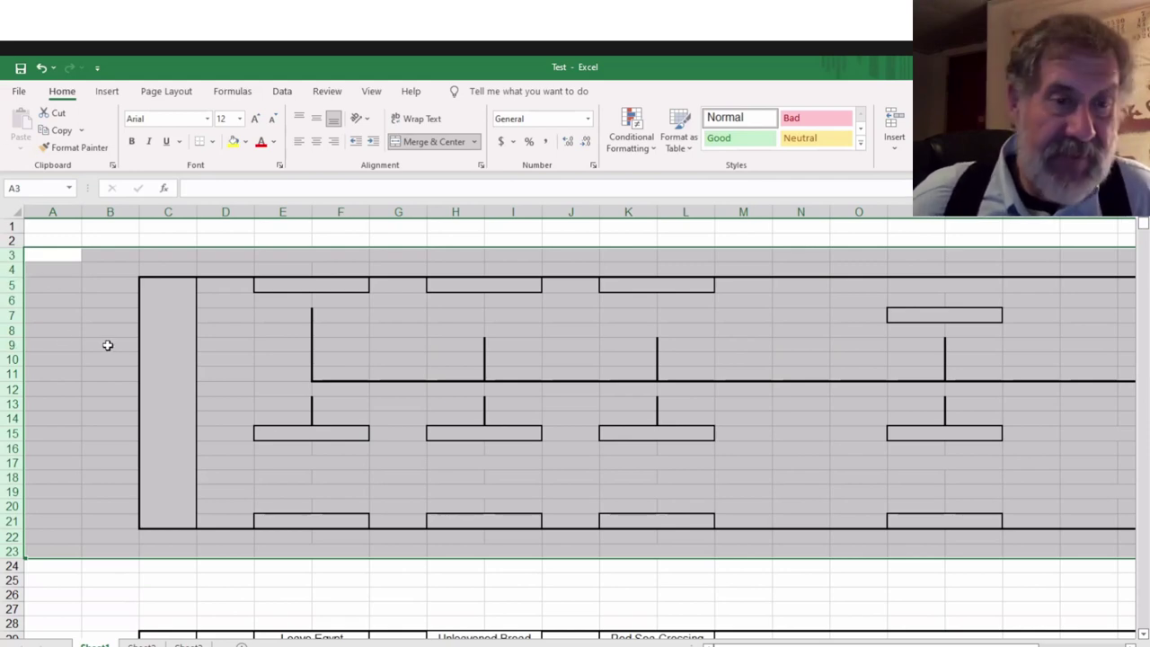
Enter Exodus as the chart title in the tall merged cell C5
left_click(172, 399)
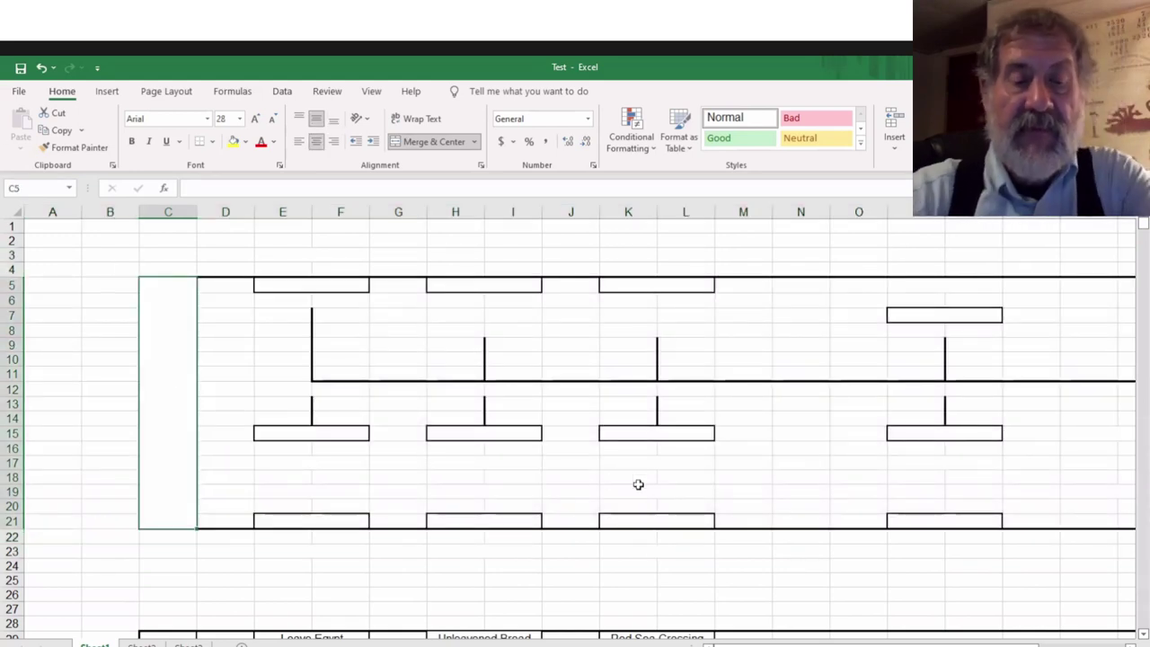
type("Exodu")
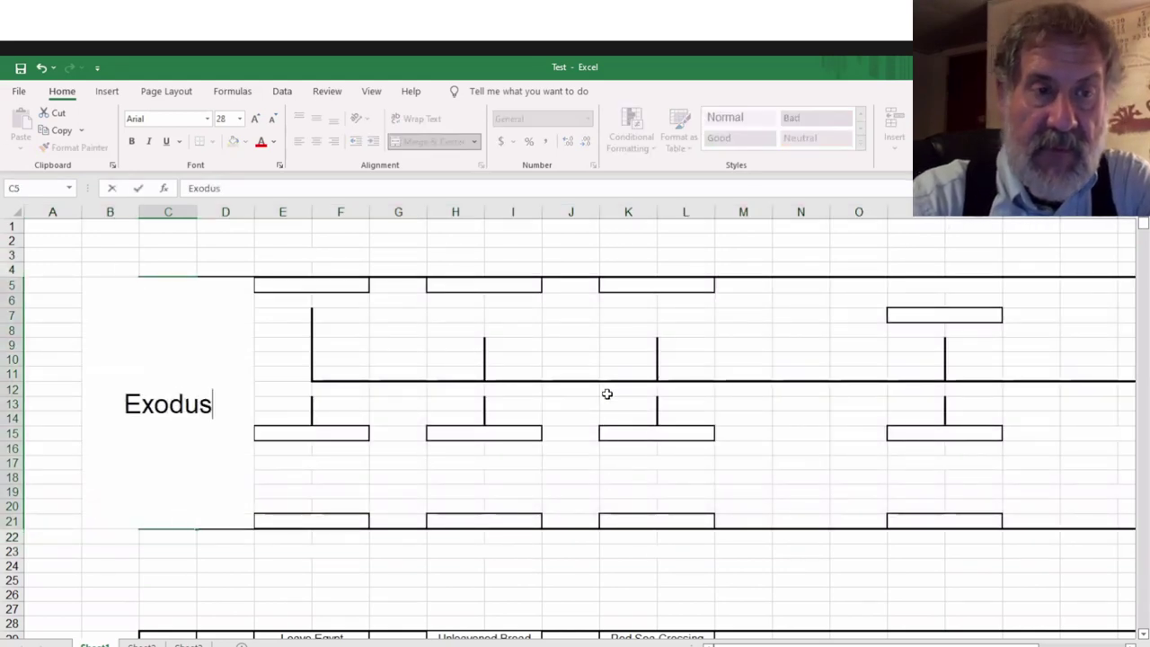
type("s")
key("Return")
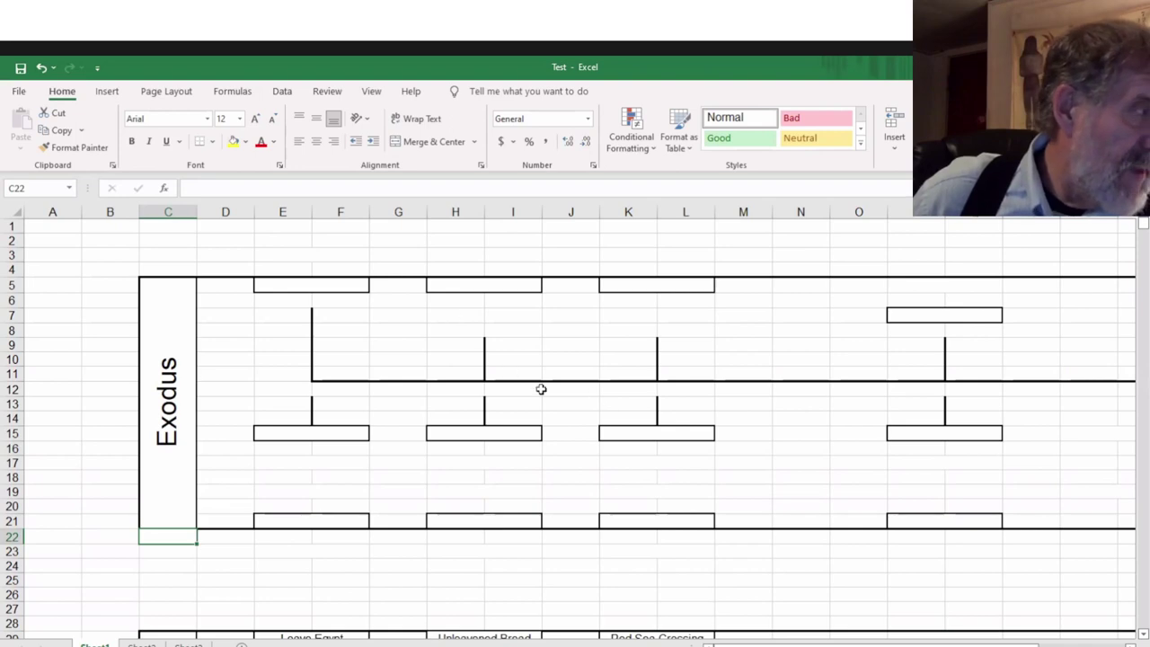
Enter 14th D 1 M in the date box E15, below the first waymark
left_click(342, 286)
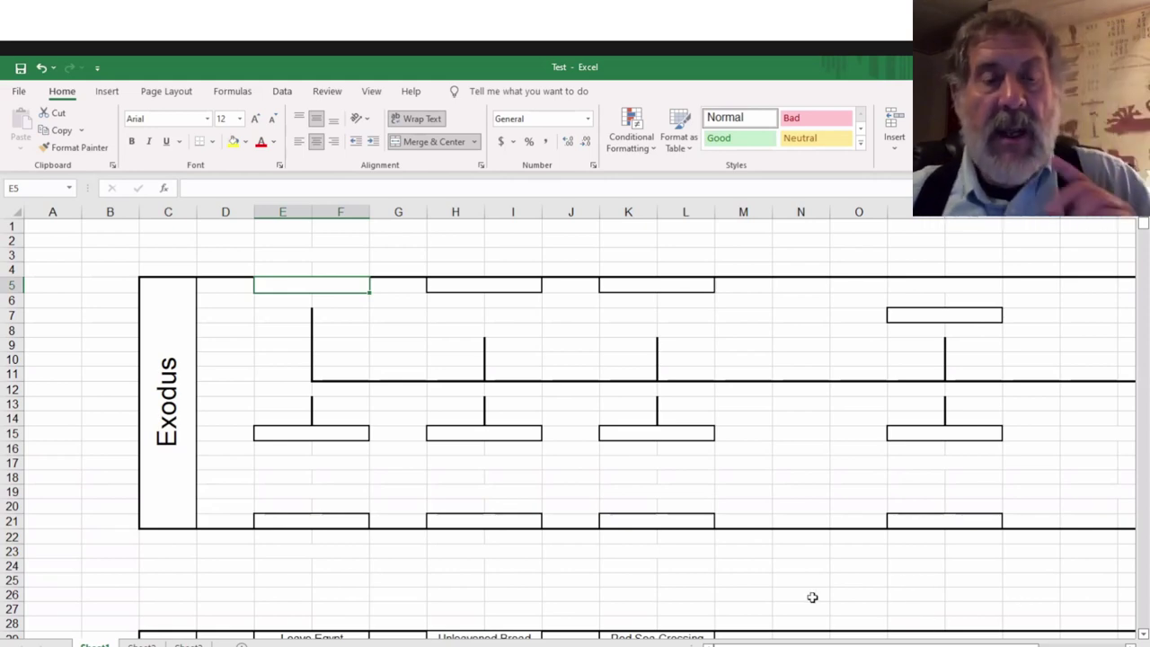
left_click(342, 436)
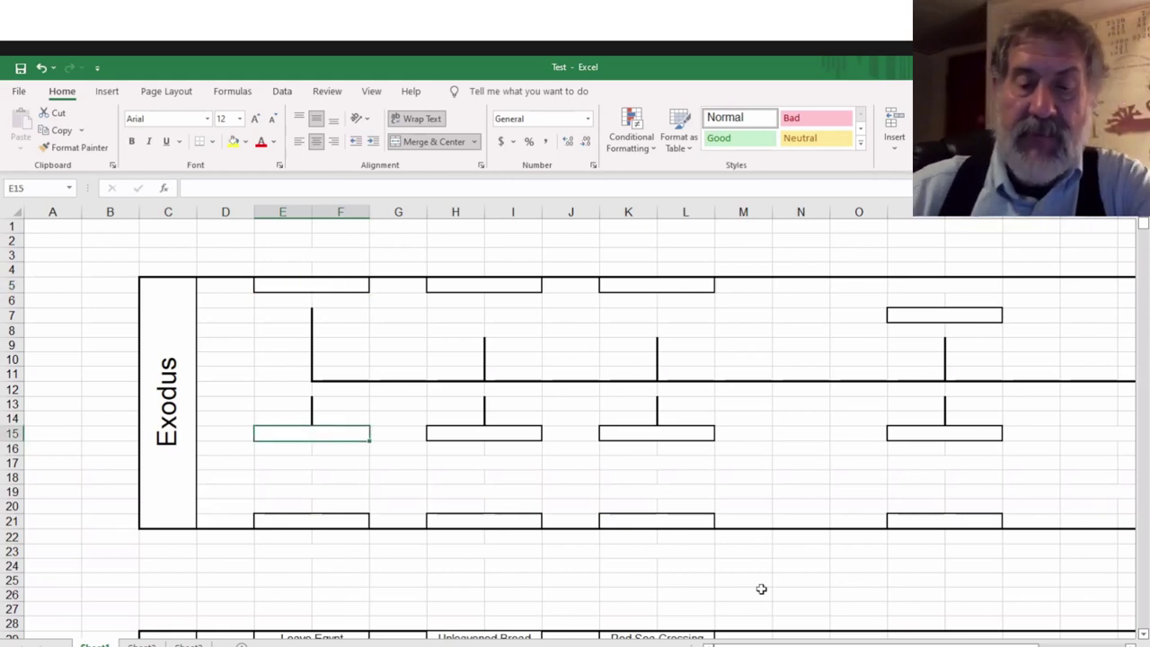
type("14")
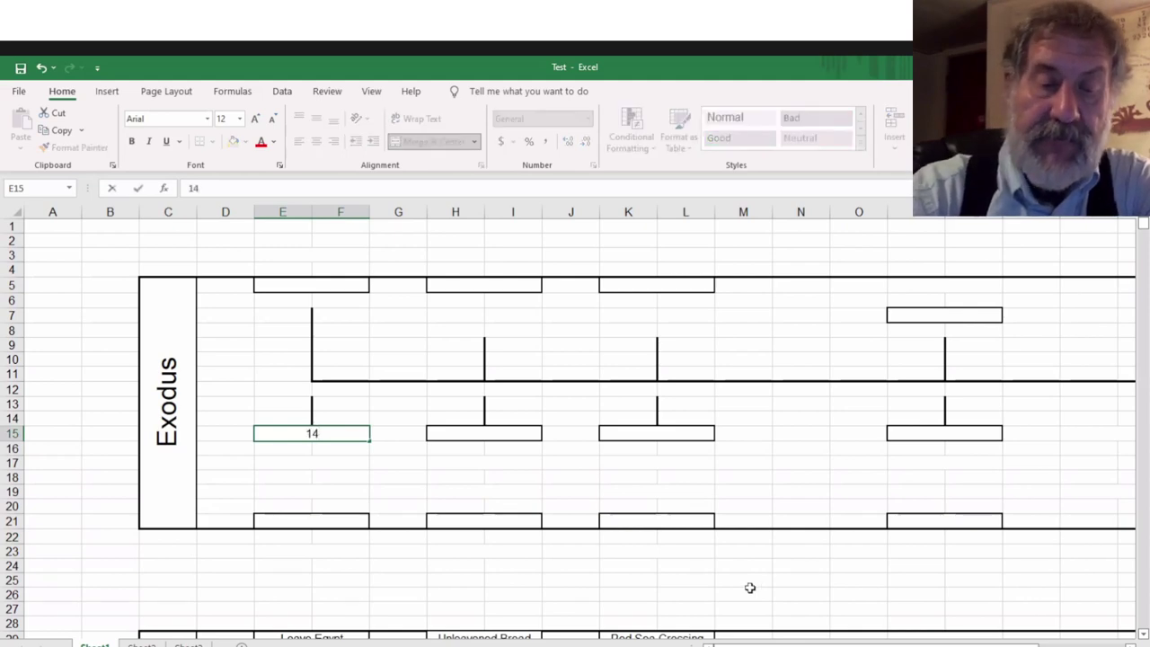
type("th D")
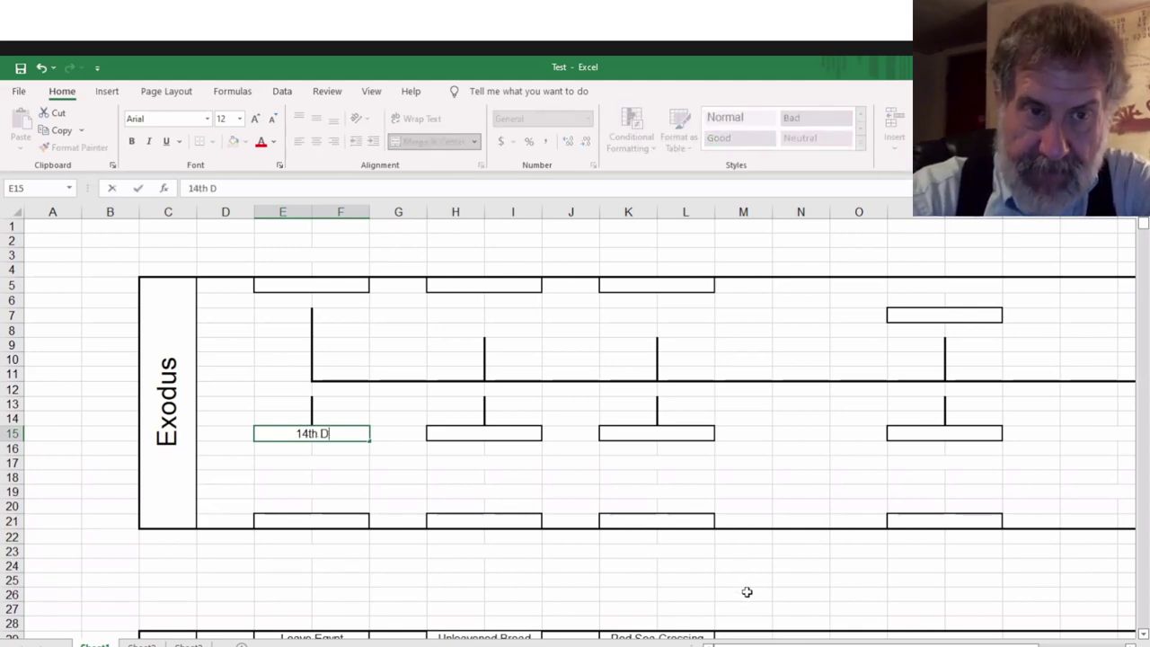
type(" 1 M")
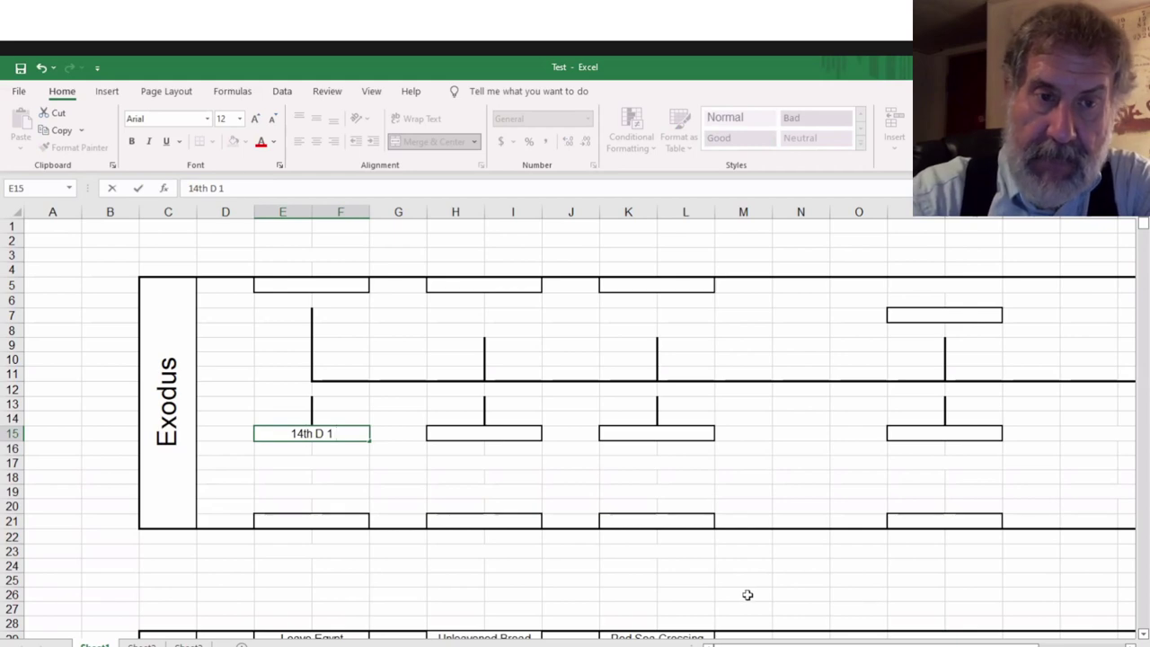
key("Return")
key("Return")
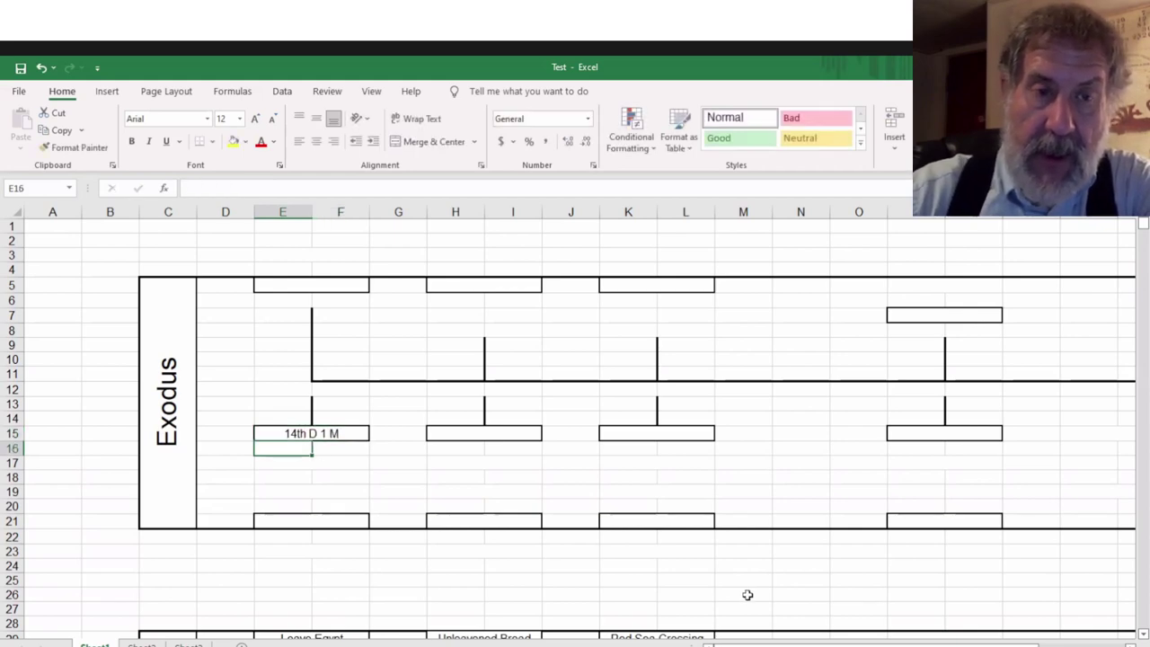
key("Up")
key("Up")
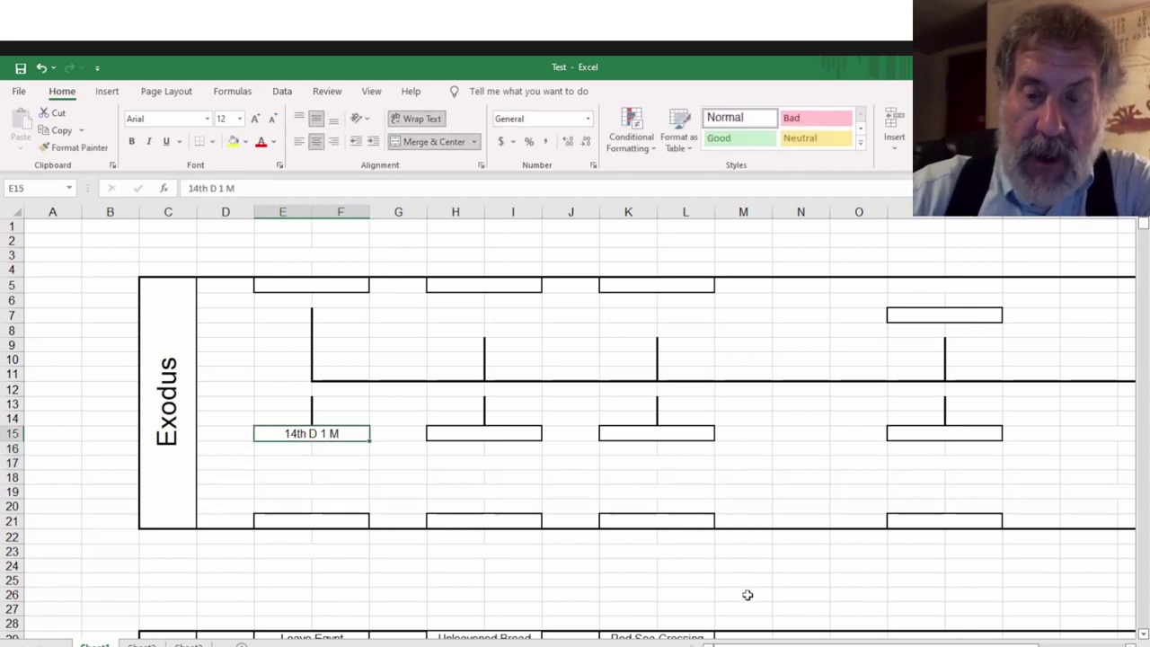
key("Right")
key("Right")
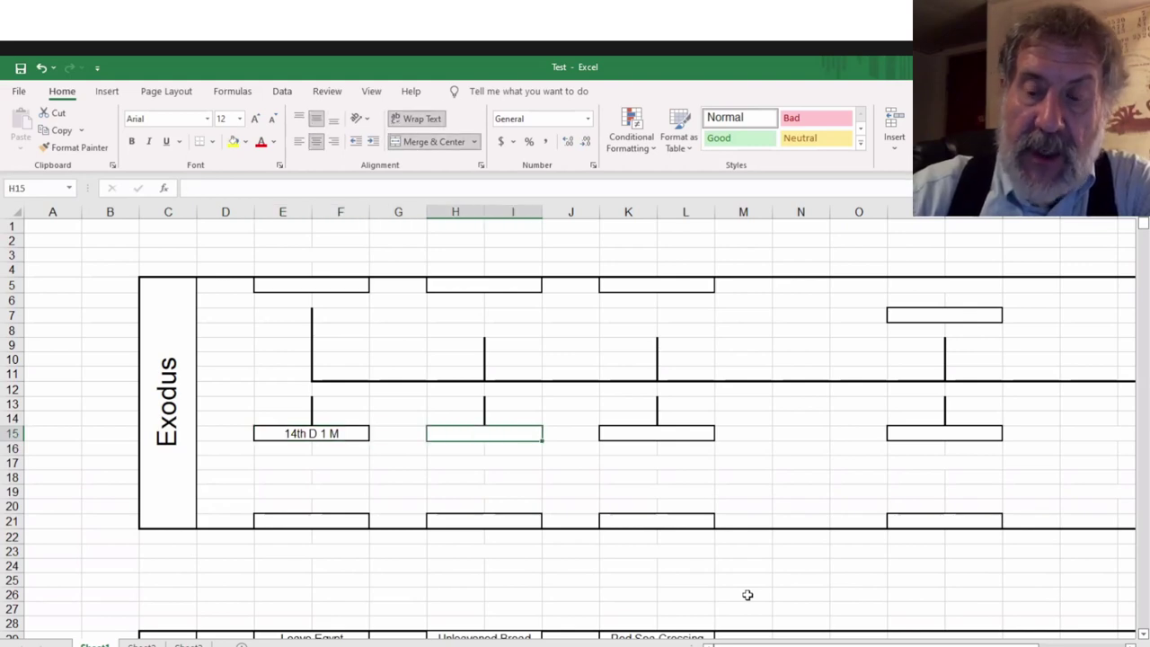
type("15th ")
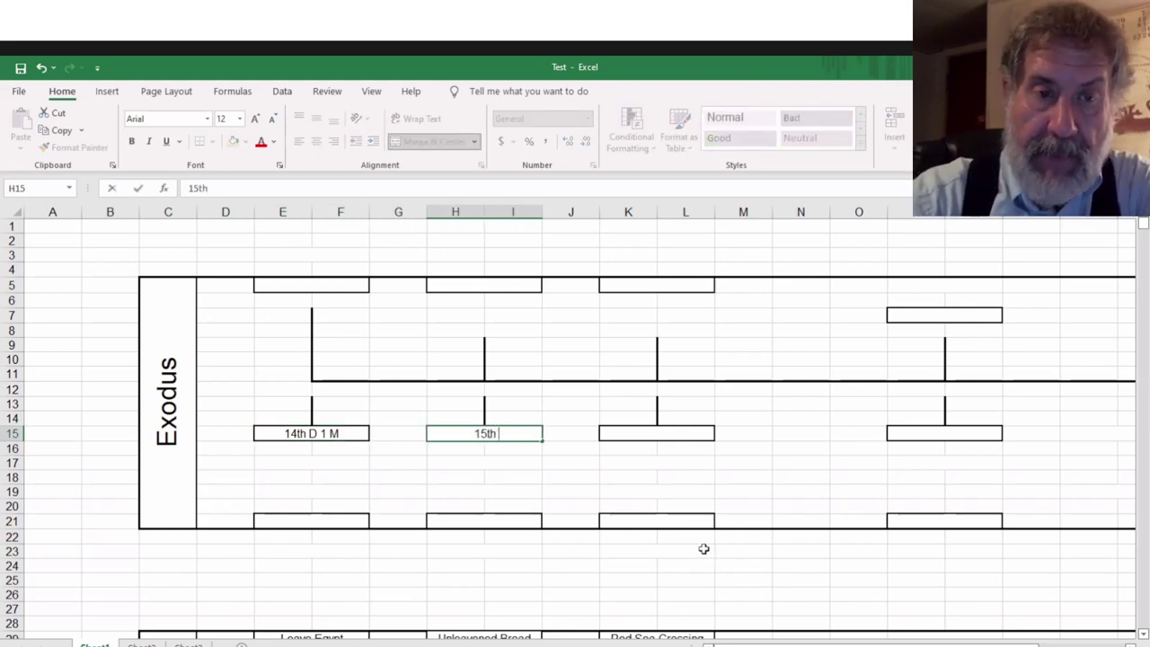
type("D 1 M")
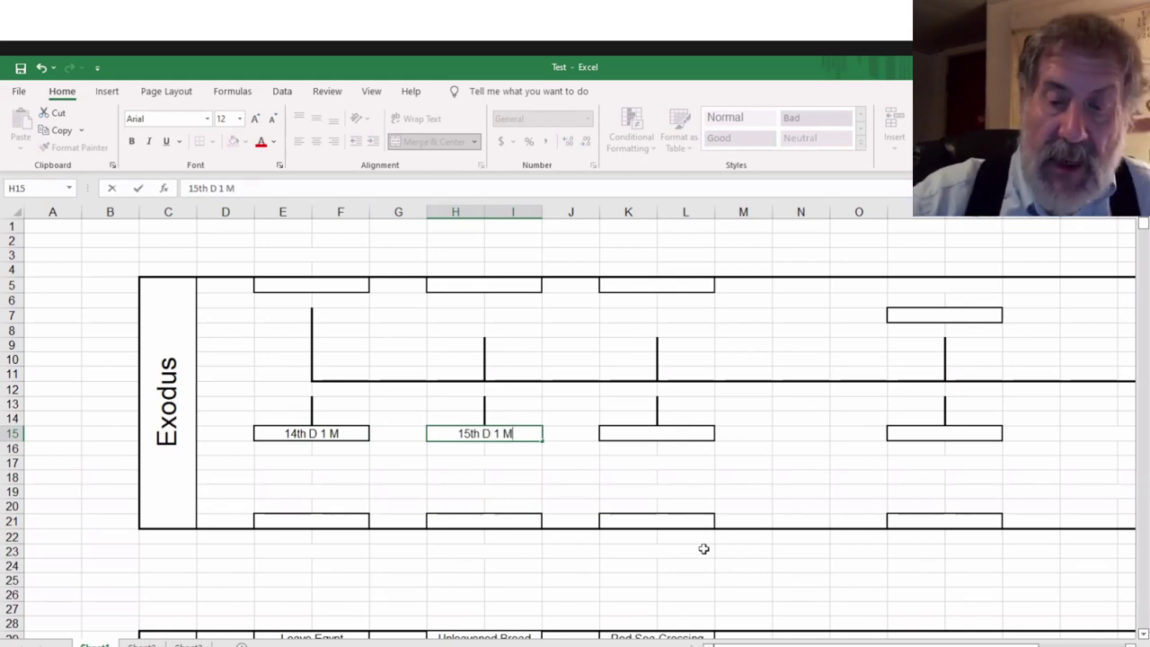
key("BackSpace")
key("BackSpace")
key("BackSpace")
key("BackSpace")
key("BackSpace")
key("BackSpace")
key("BackSpace")
key("BackSpace")
key("BackSpace")
key("BackSpace")
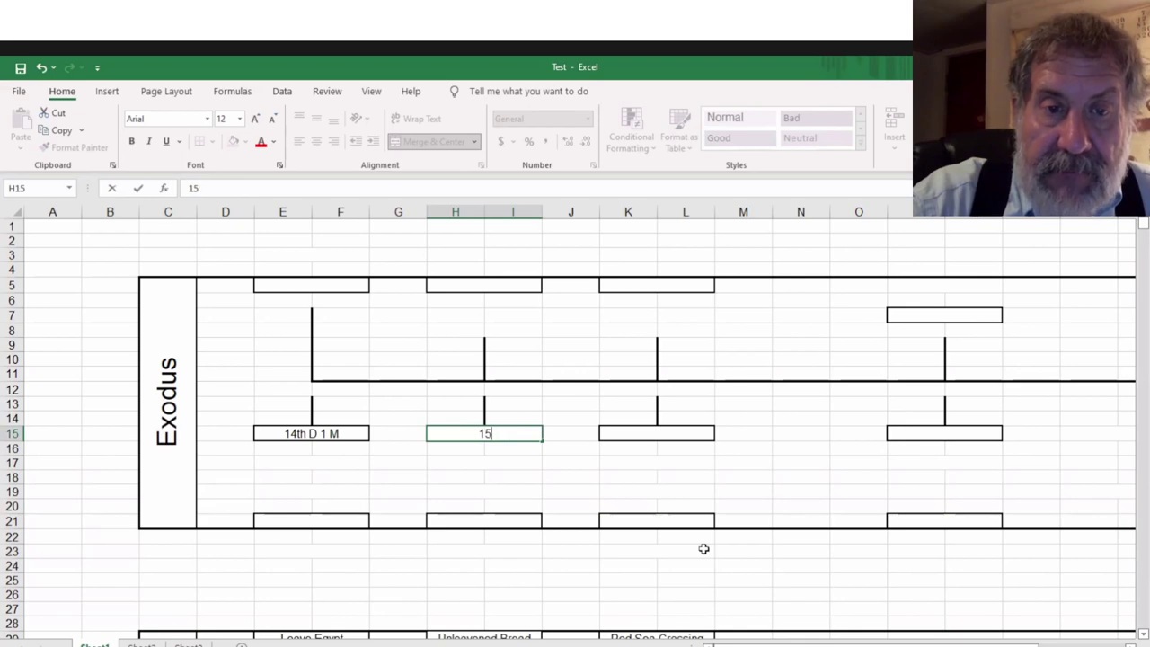
key("Return")
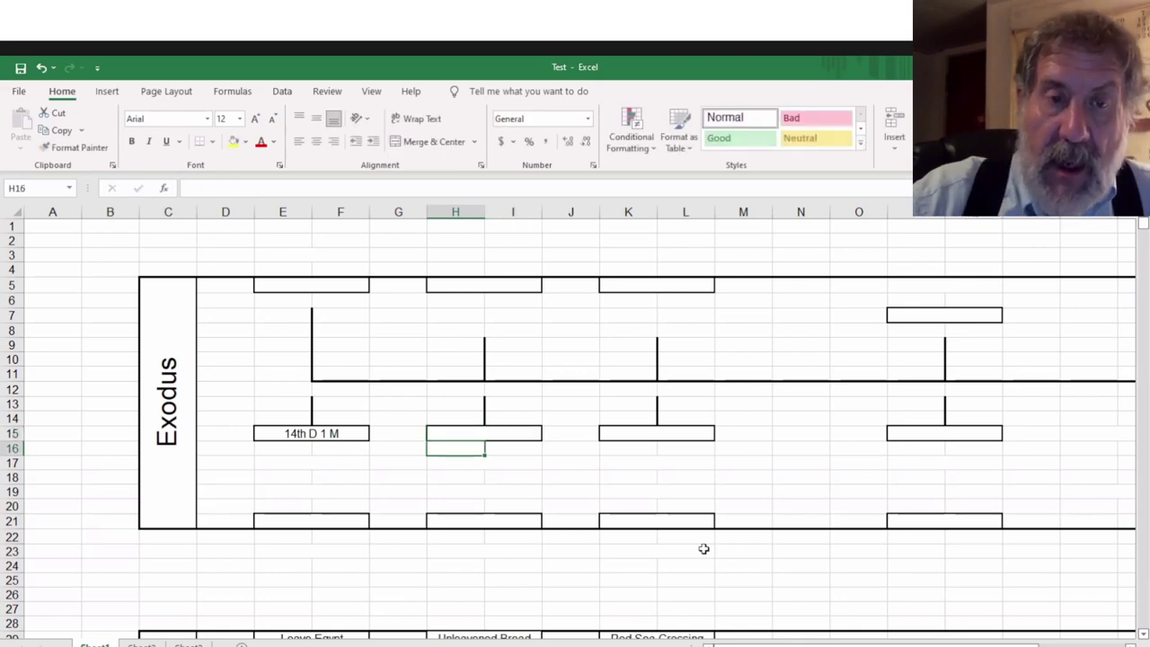
Change the date in box E15, below the first waymark, to 15th D 1 M
key("Up")
key("Left")
key("Left")
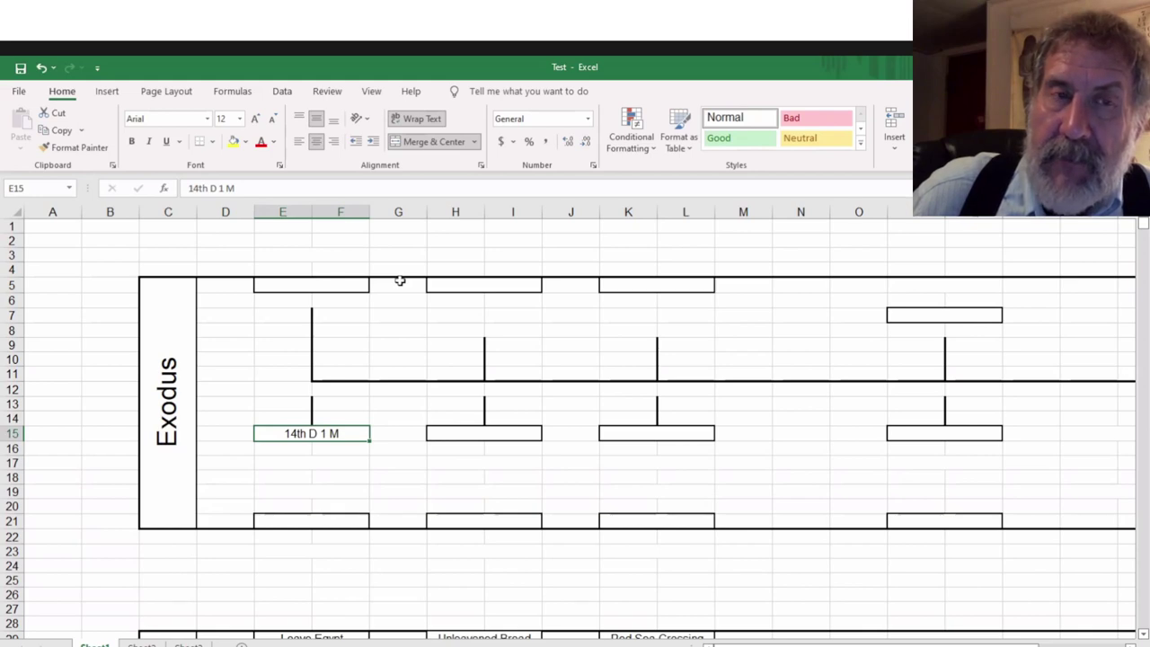
left_click(198, 188)
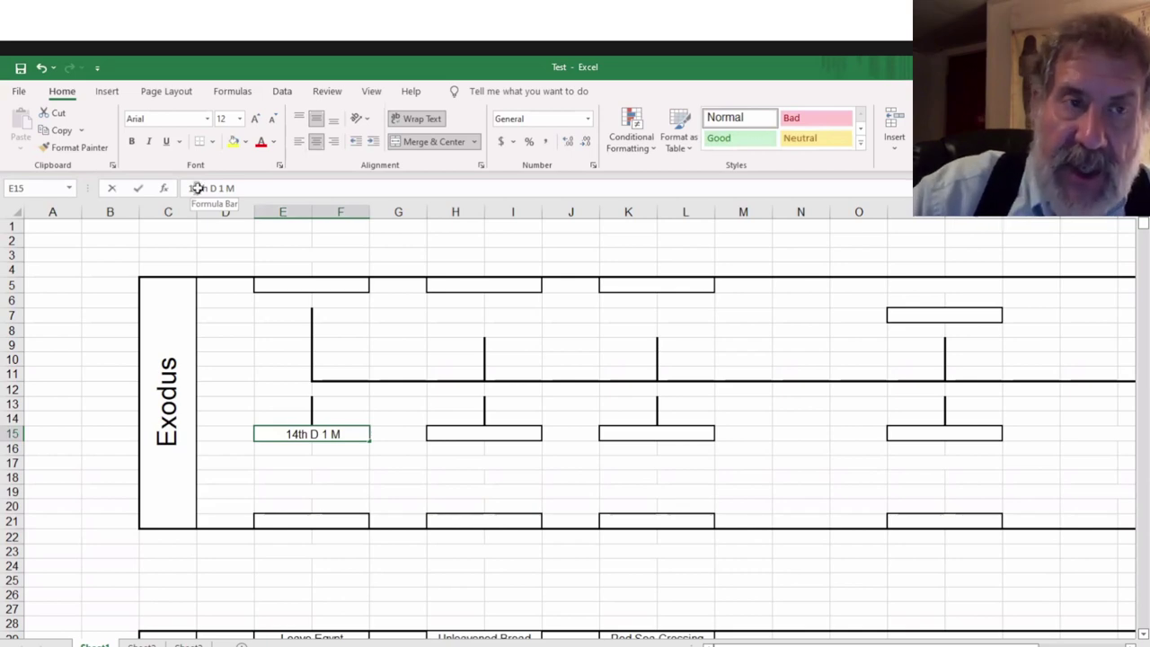
key("BackSpace")
type("5")
key("Return")
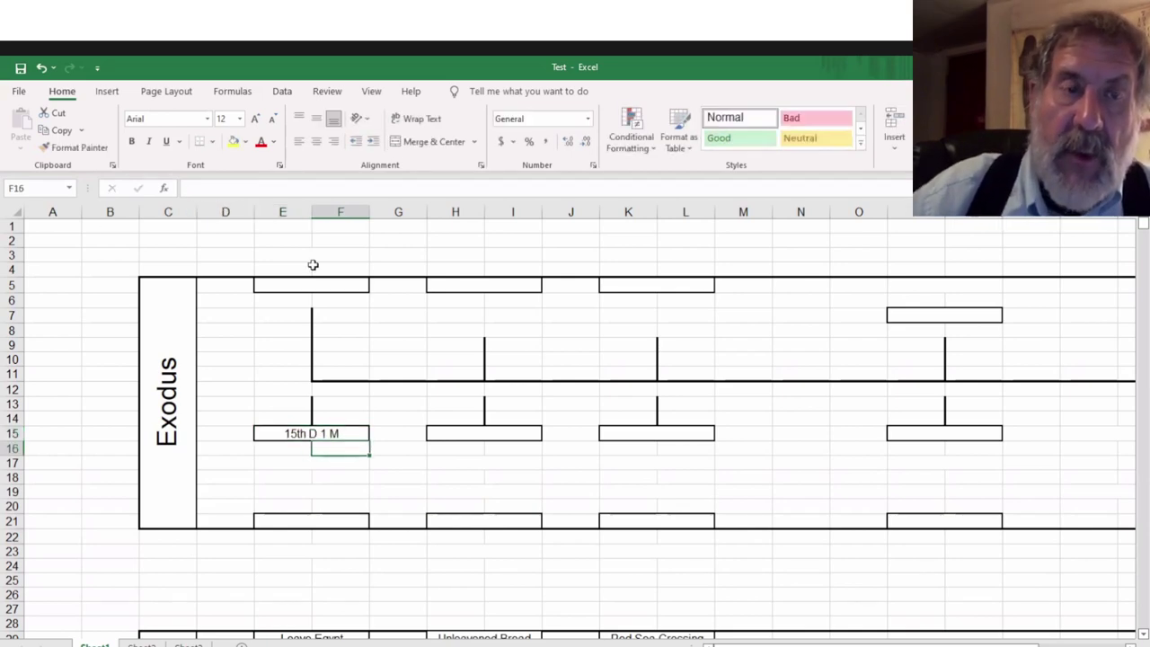
Enter the reference Numbers 33:3 in box E21, at the bottom of the first waymark's column
left_click(271, 472)
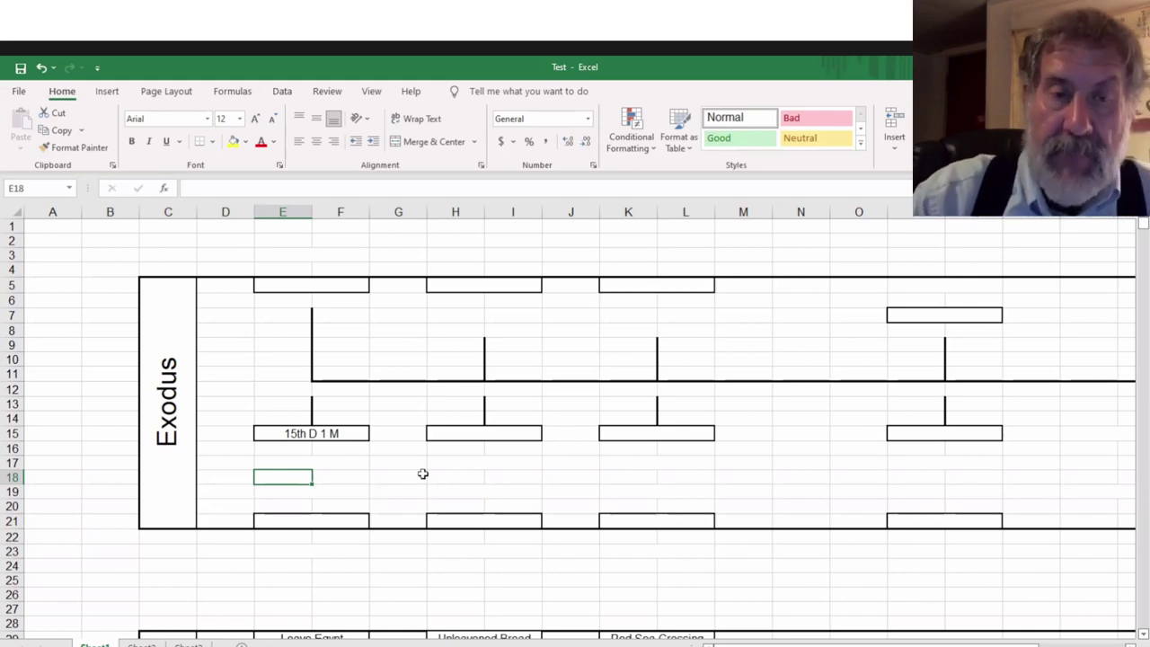
key("Down")
key("Down")
key("Down")
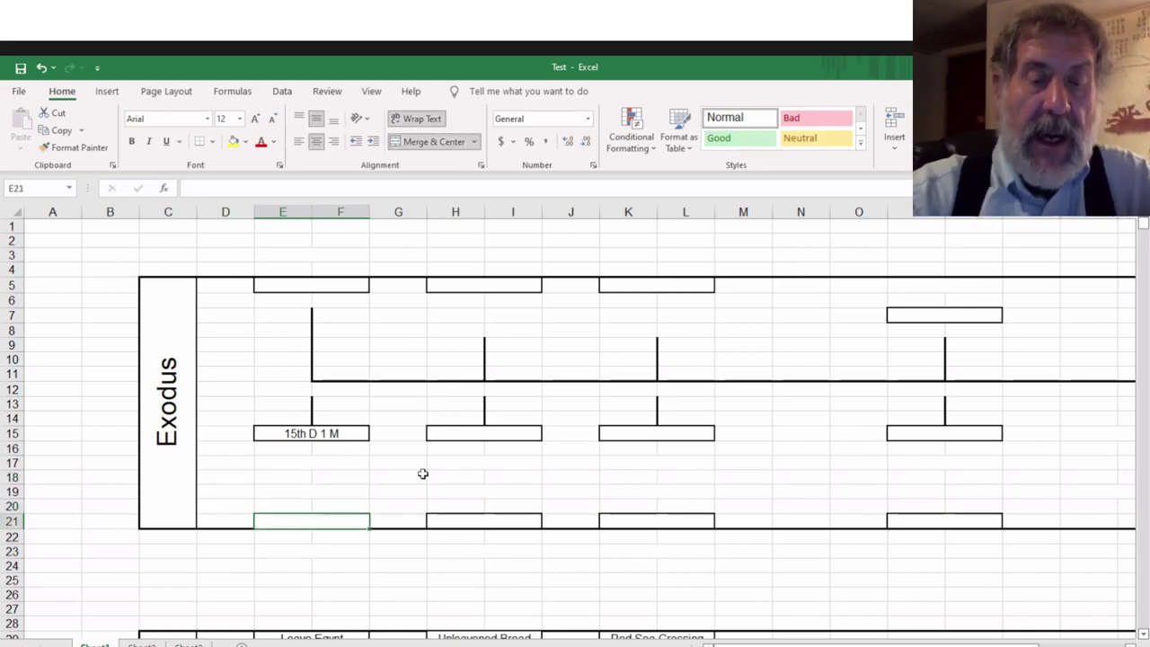
type("Numbers ")
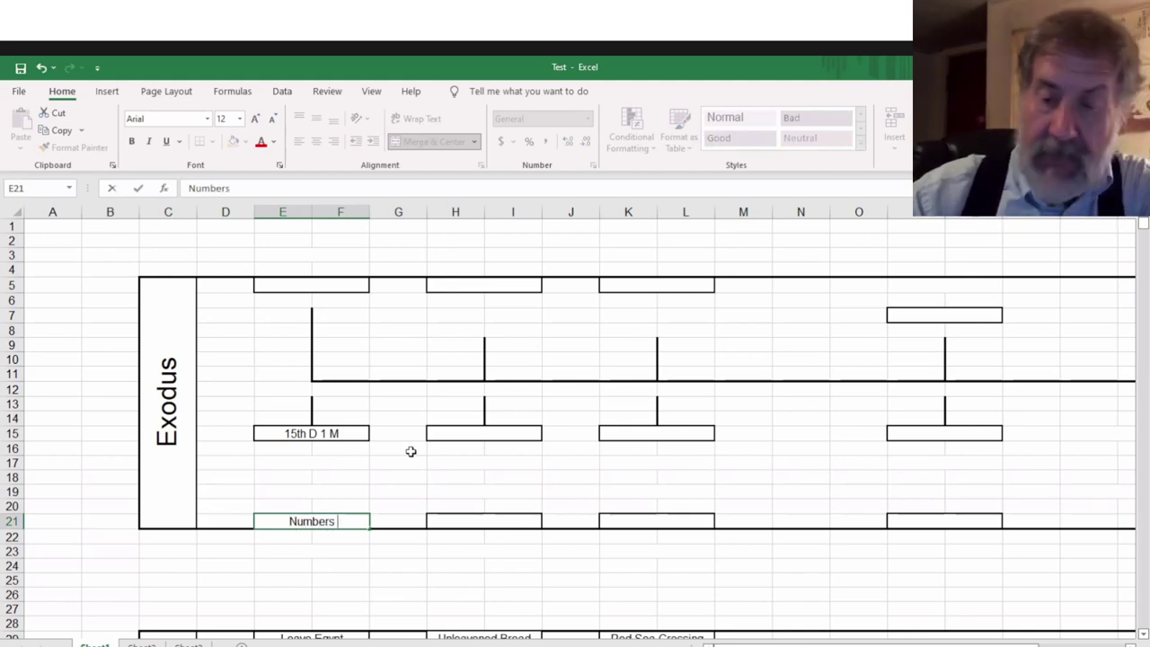
type("33:3")
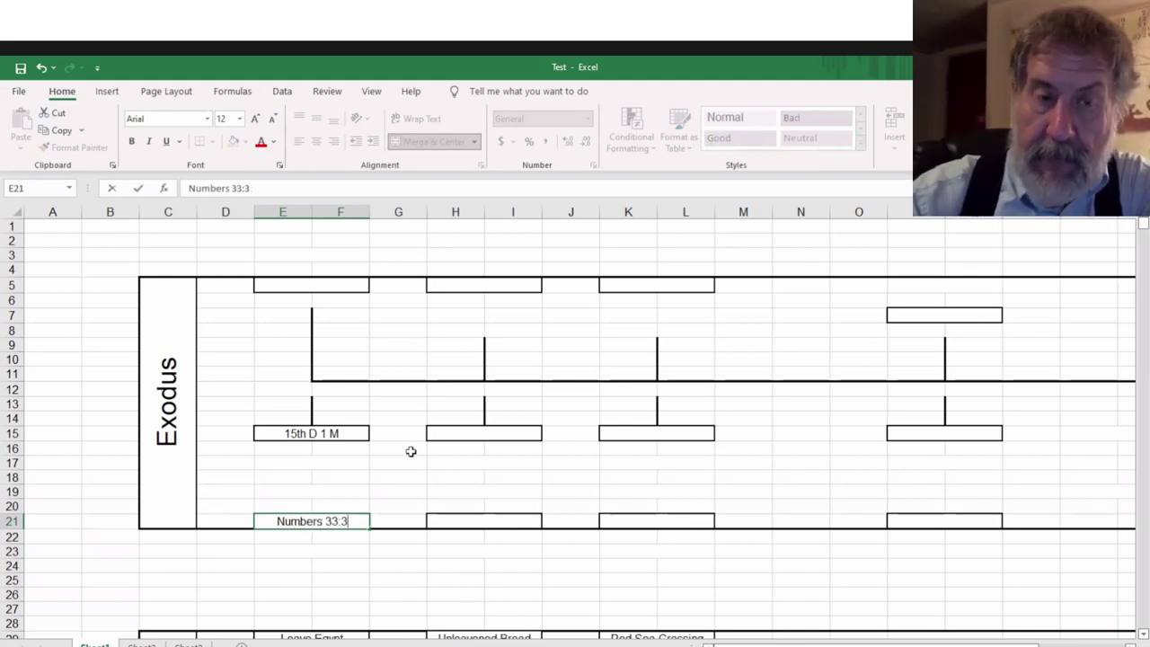
key("Return")
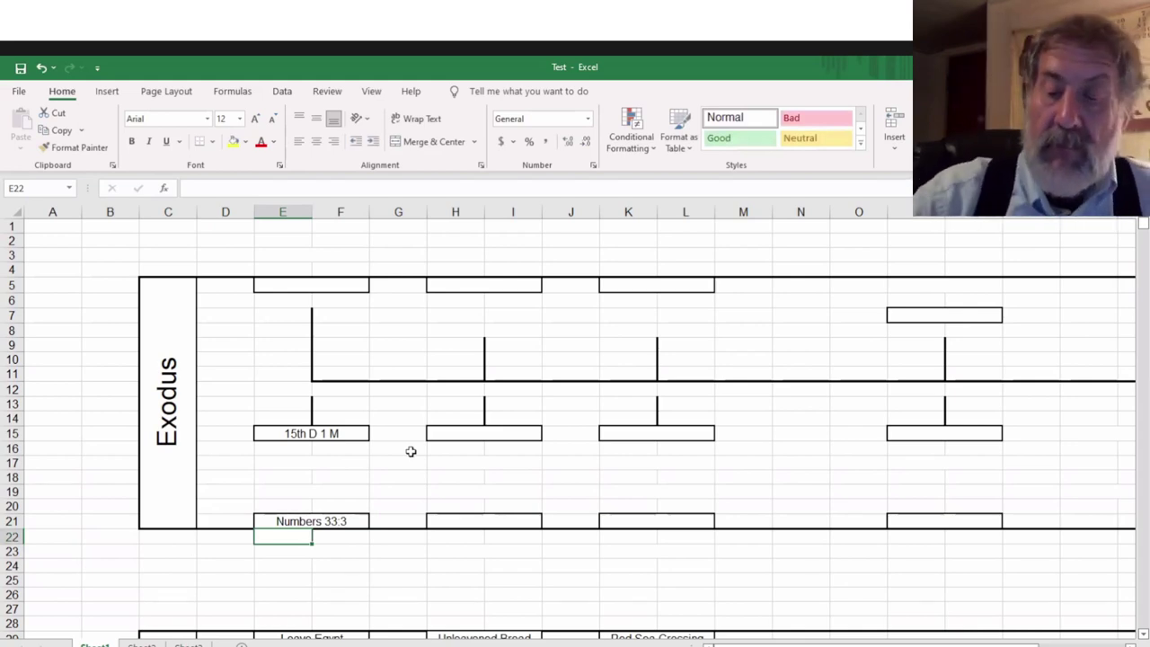
Enter Leave Egypt in the event box E5, above the first waymark
key("Up")
key("Up")
key("Up")
key("Up")
key("Up")
key("Up")
key("Up")
key("Up")
key("Up")
key("Up")
key("Up")
key("Up")
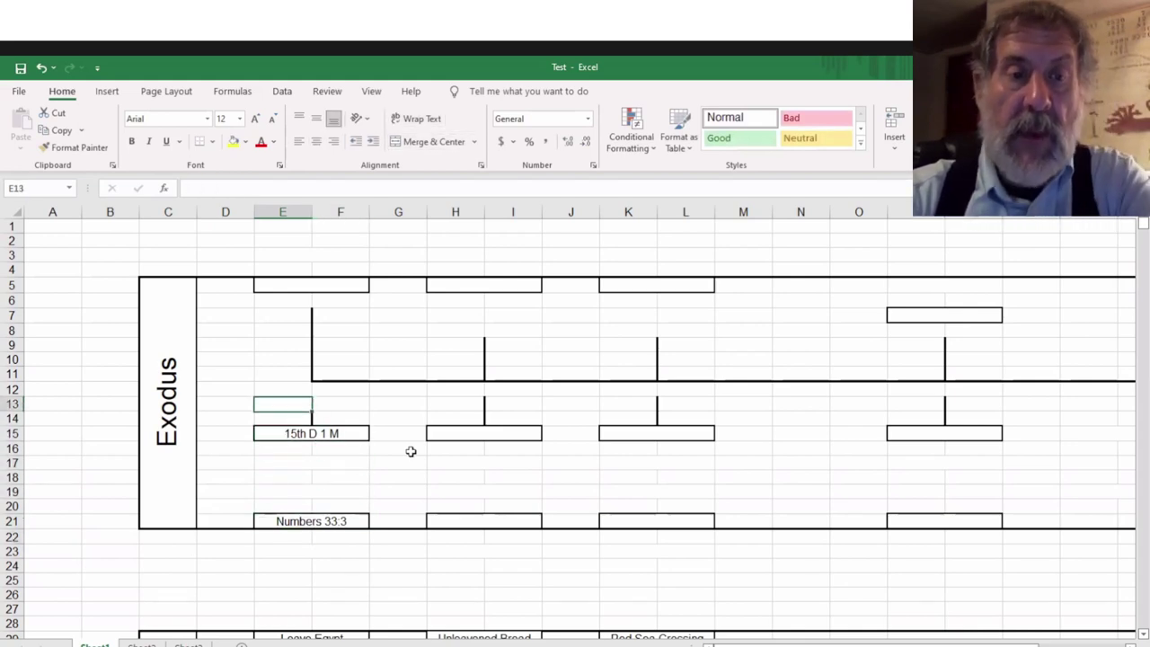
key("Up")
key("Up")
key("Up")
key("Up")
key("Up")
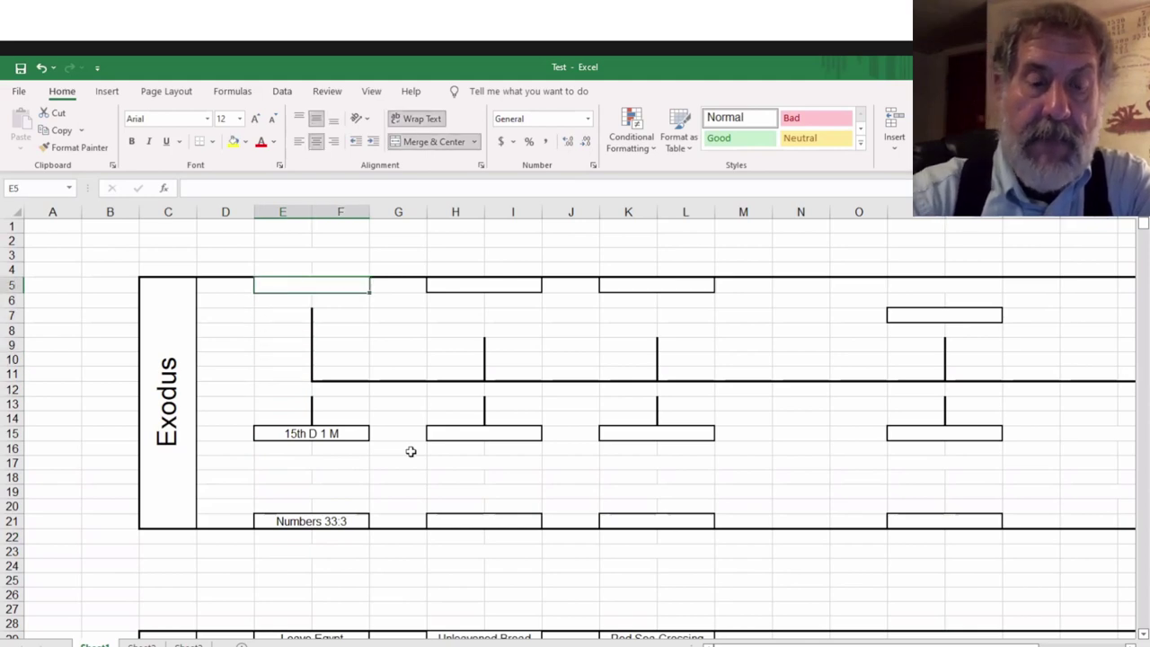
type("Leave ")
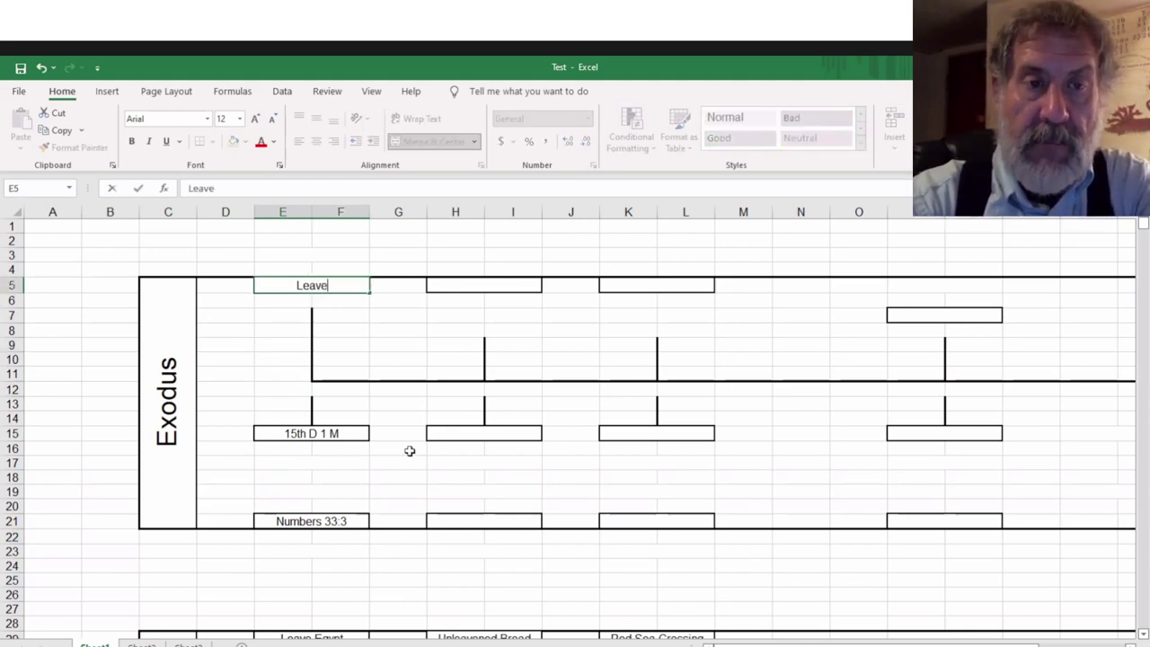
type("Egypt")
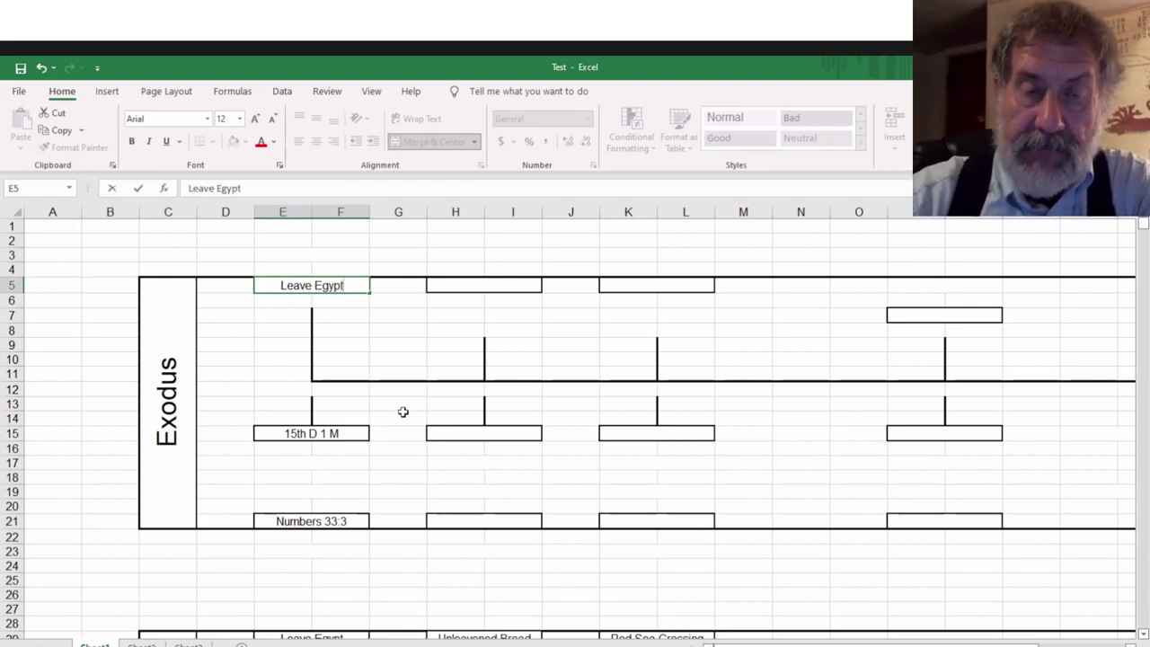
key("ctrl+Return")
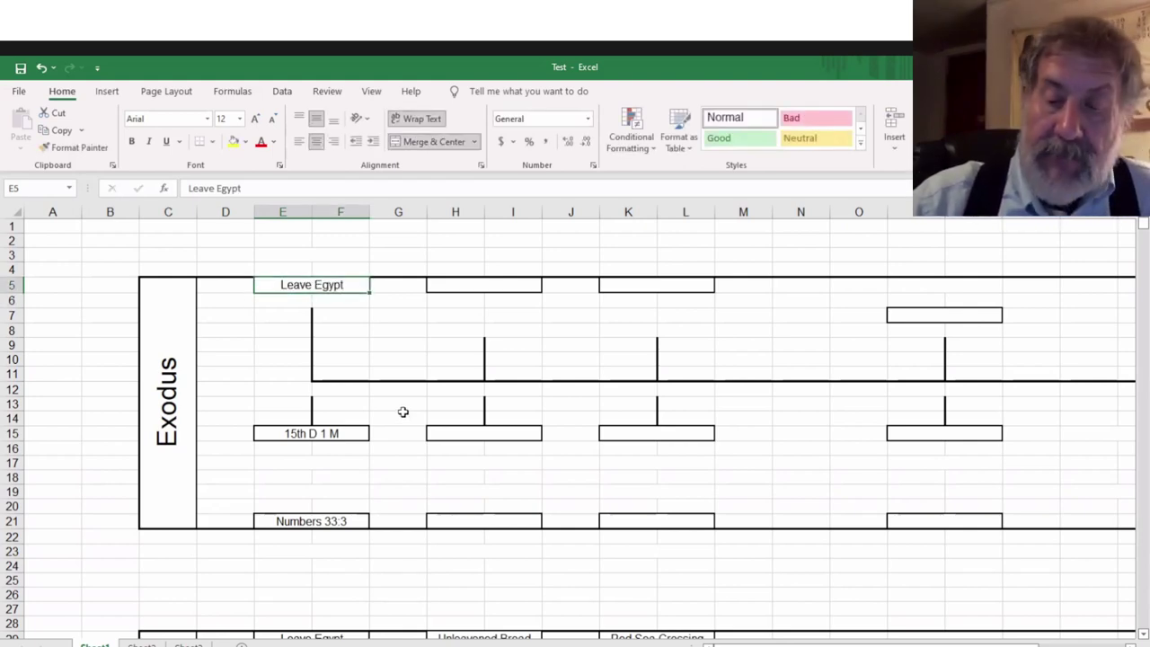
Enter Unleavened Bread in the event box H5, above the second waymark
key("Right")
key("Right")
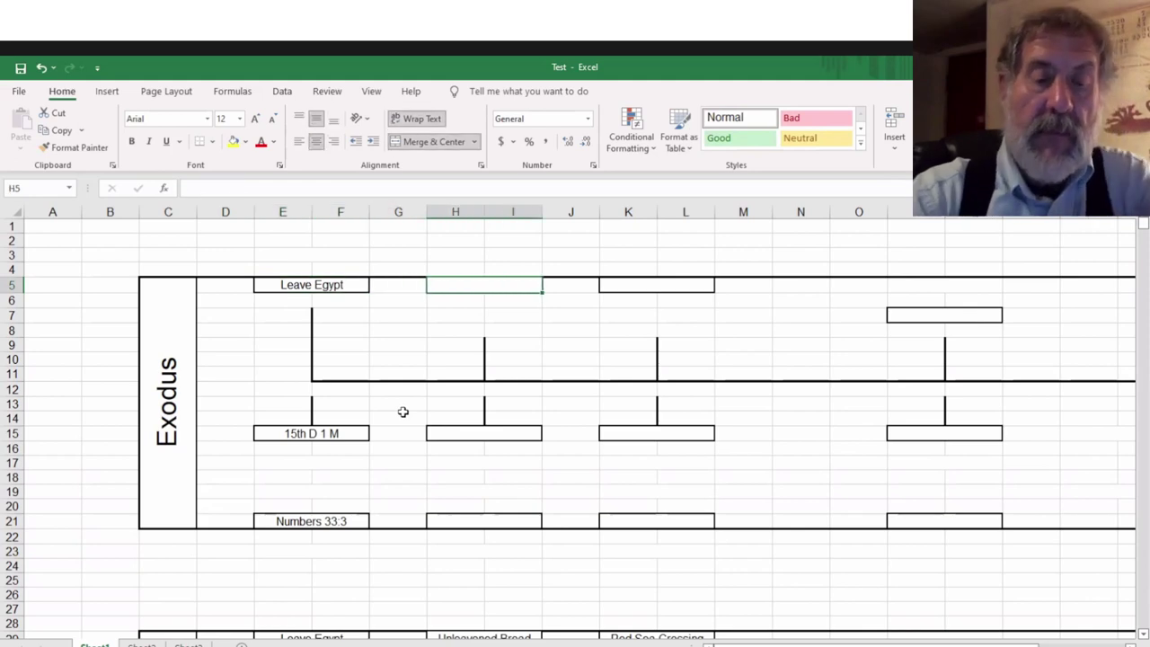
type("Unleavened Bread")
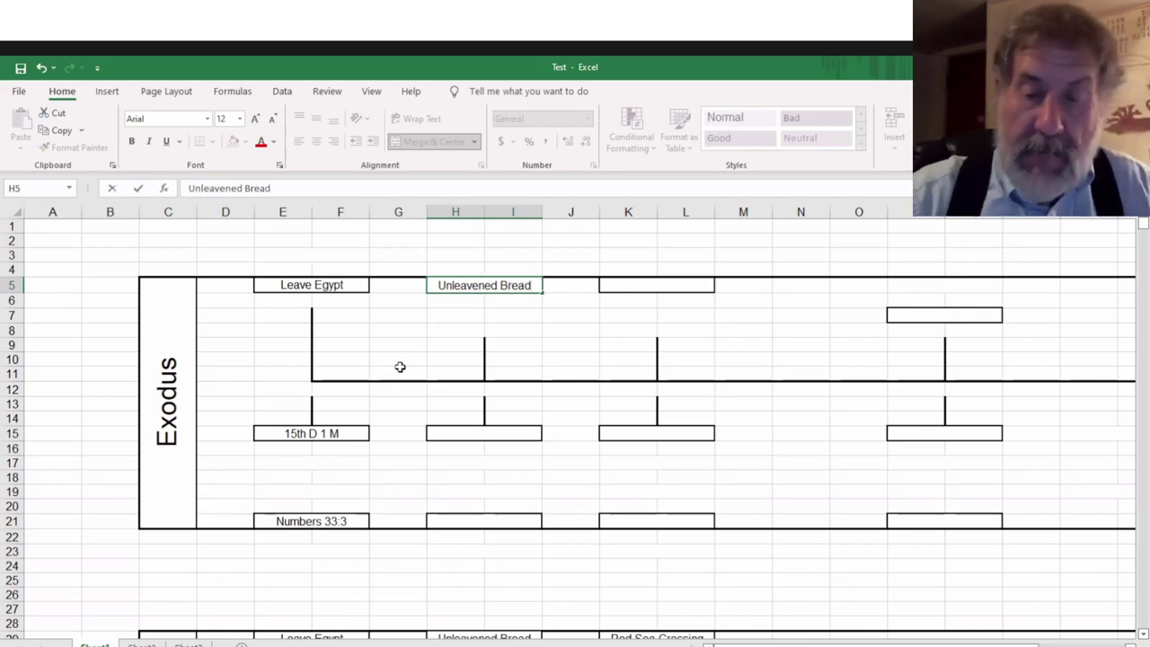
key("Return")
Enter Feast Ends in the date box H15, below the second waymark
key("Down")
key("Down")
key("Down")
key("Down")
key("Down")
key("Down")
key("Down")
key("Down")
key("Down")
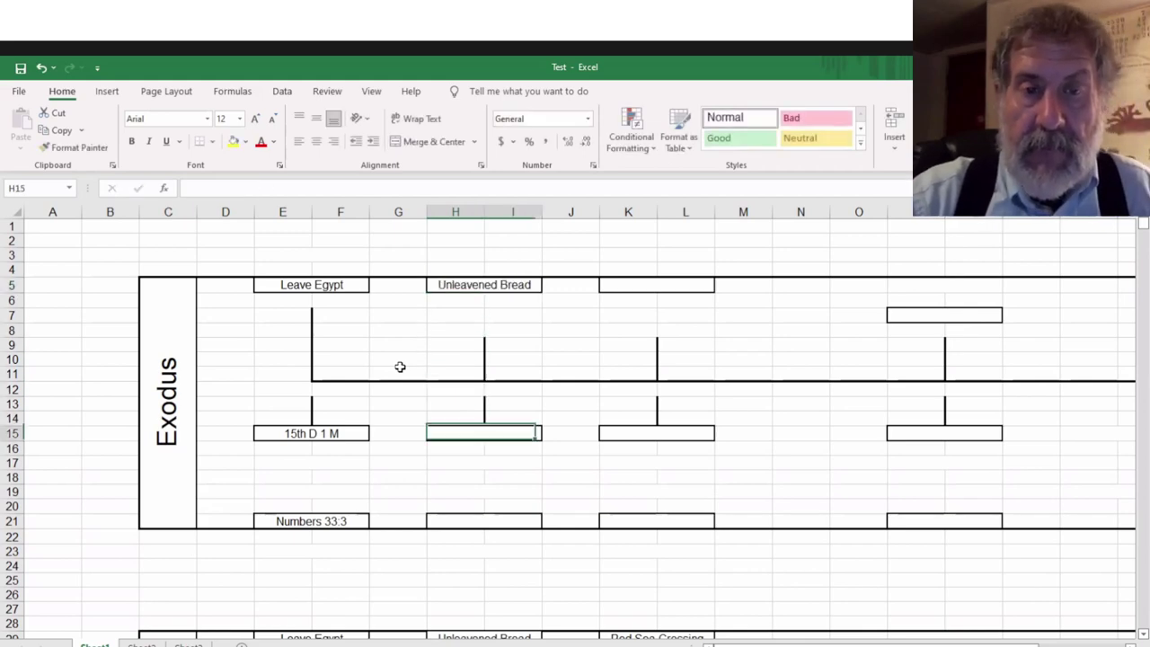
type("Fea")
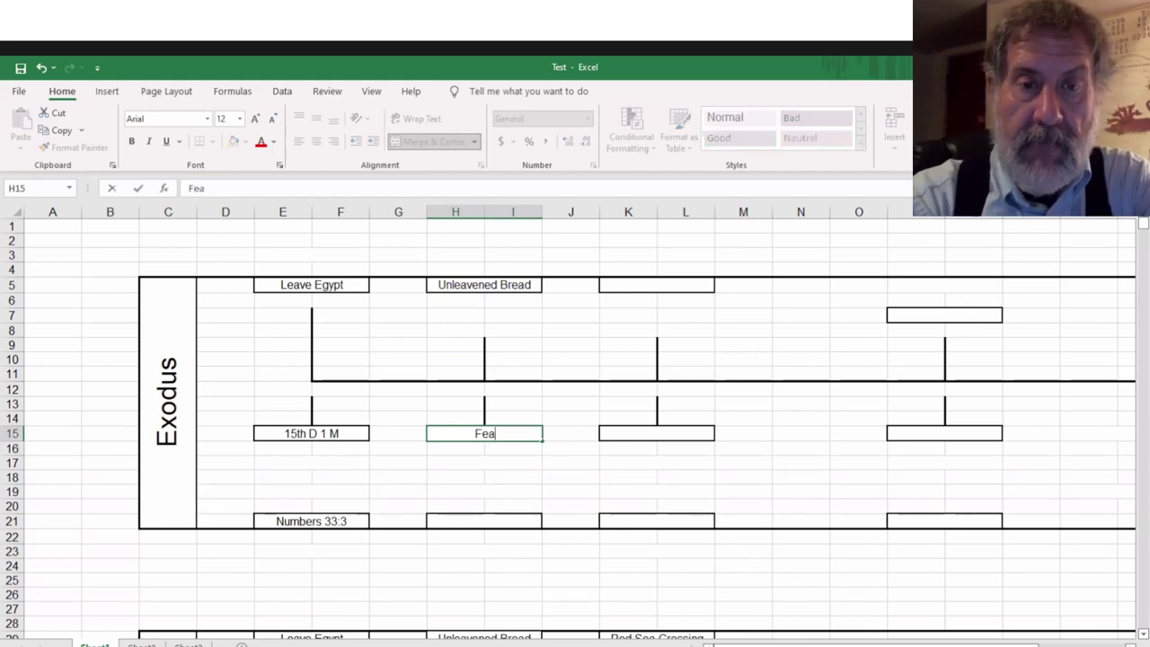
type("st Ends")
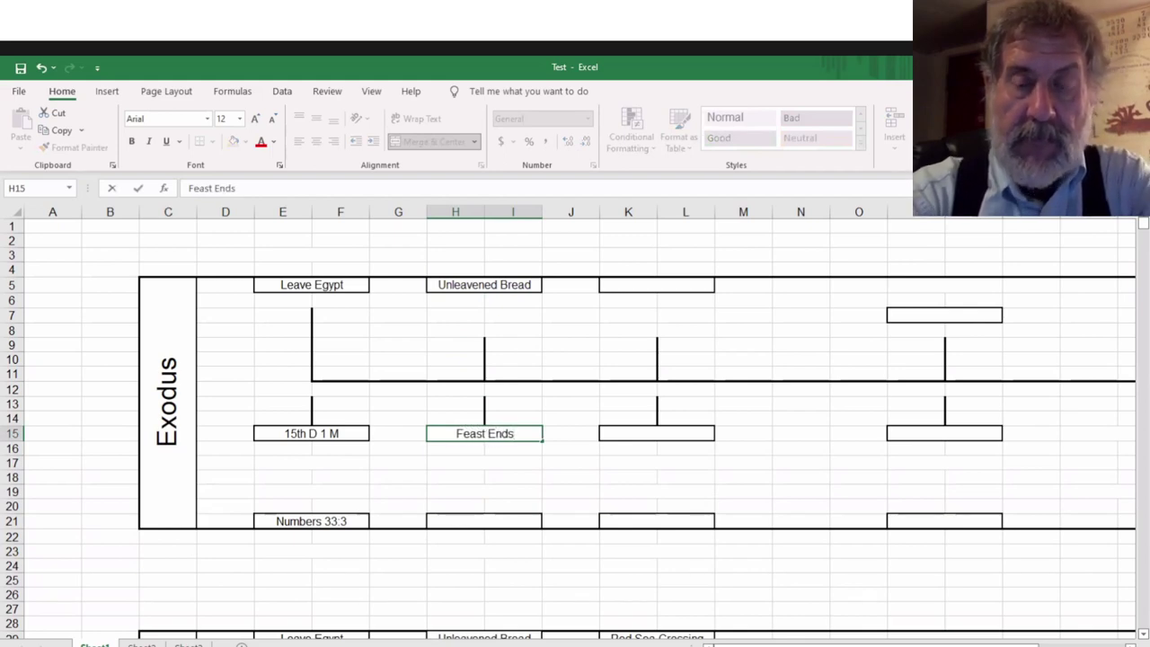
key("Return")
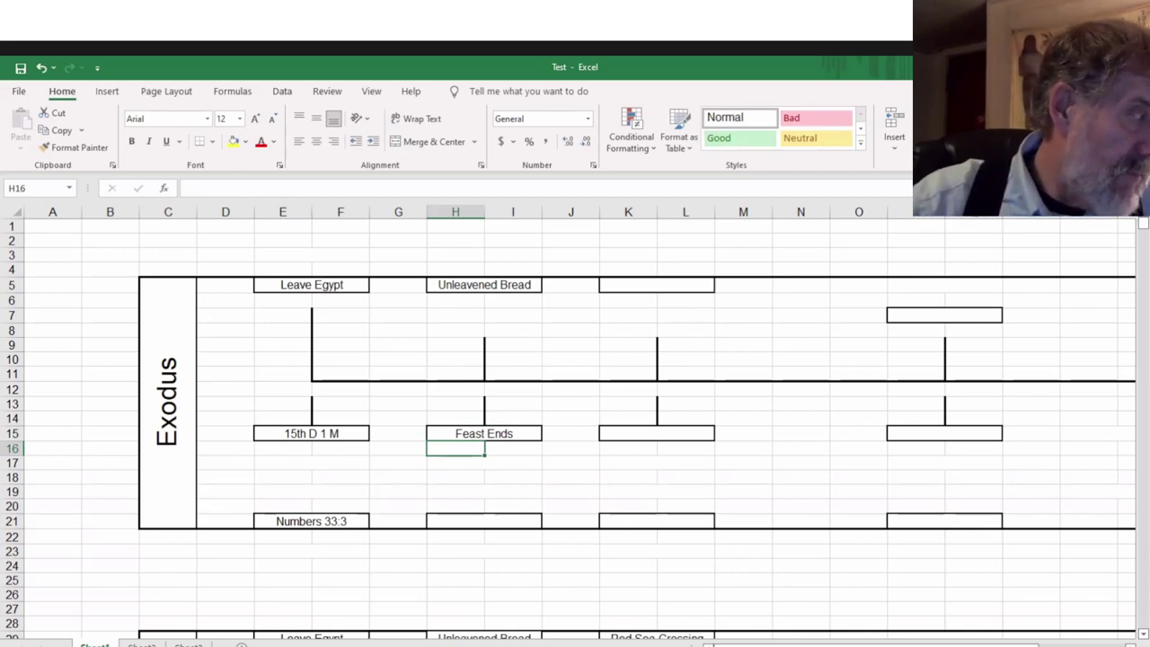
Enter 5th day in E17 under the first waymark's date and 4th day in H17 under Feast Ends
left_click(484, 462)
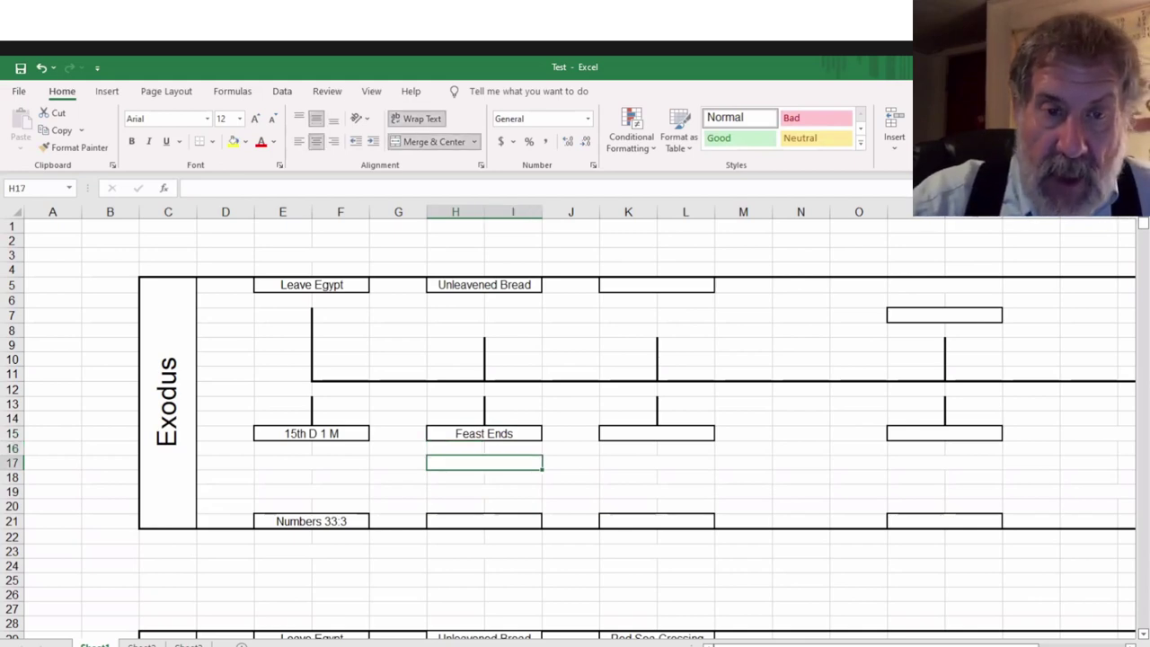
left_click(398, 461)
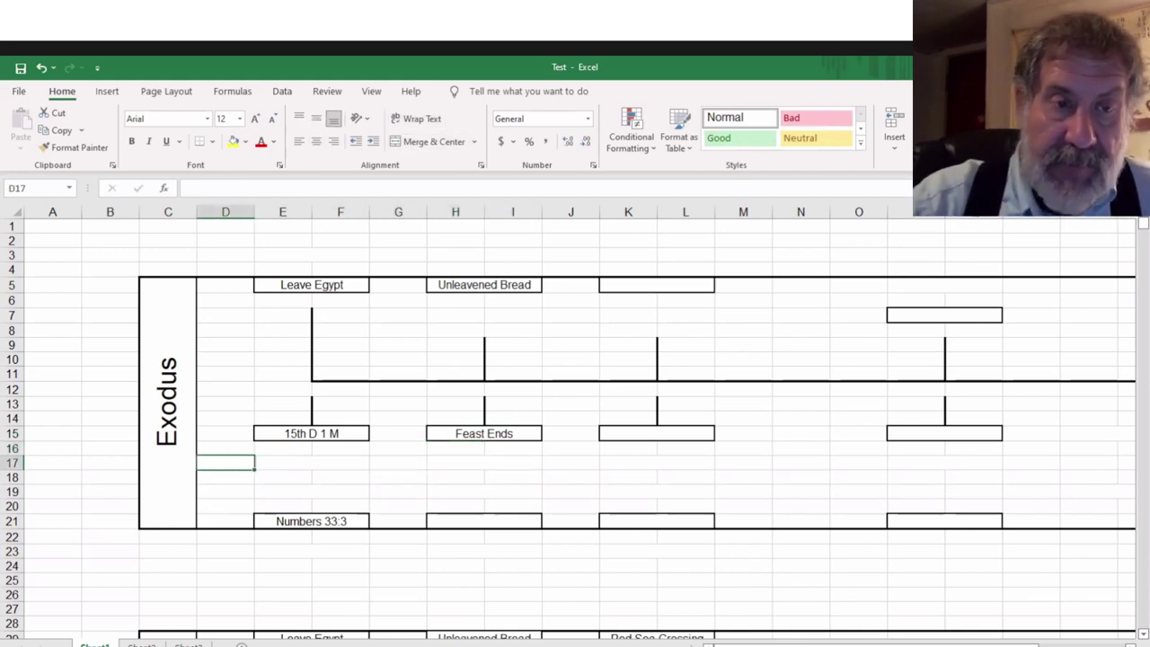
left_click(311, 461)
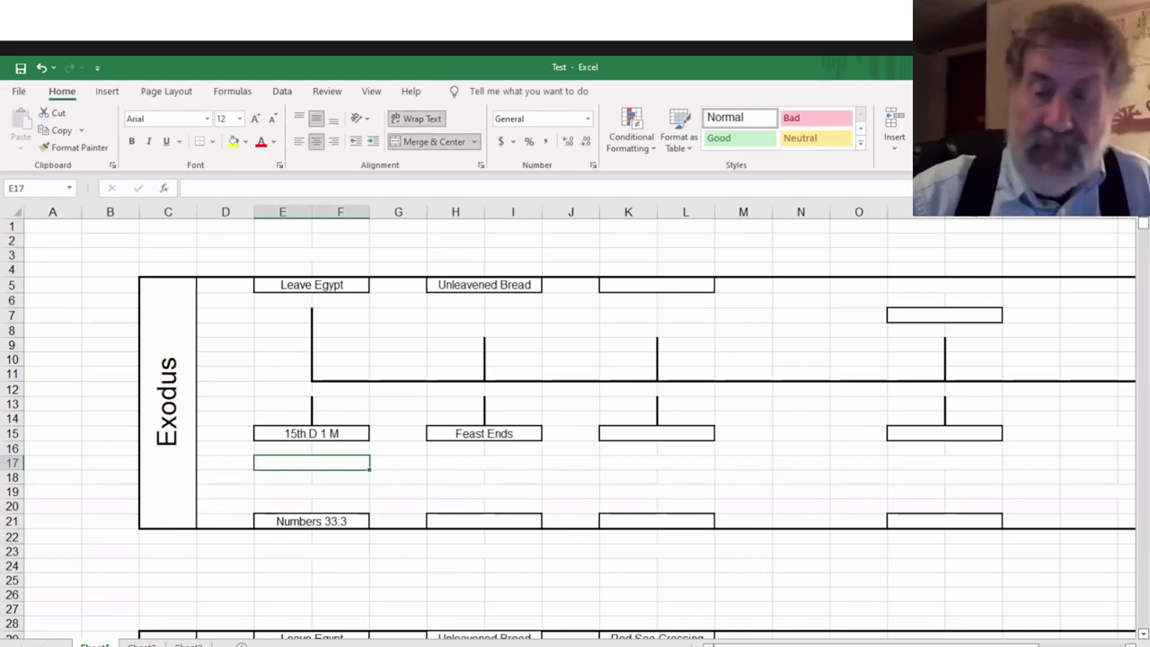
type("5th")
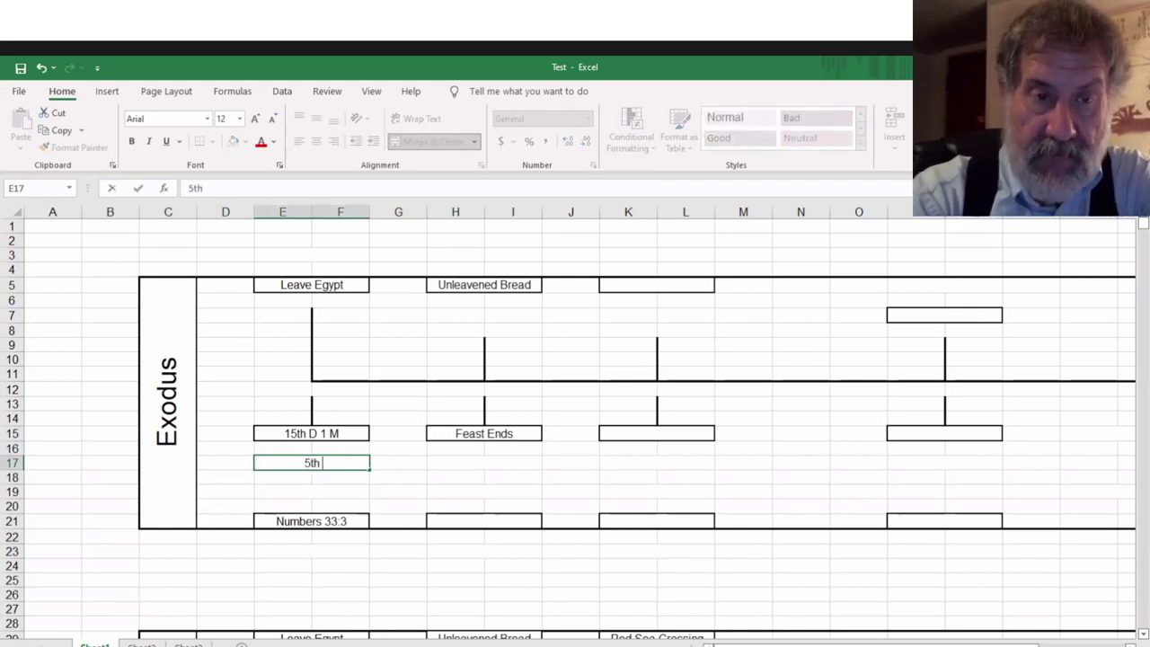
type(" day")
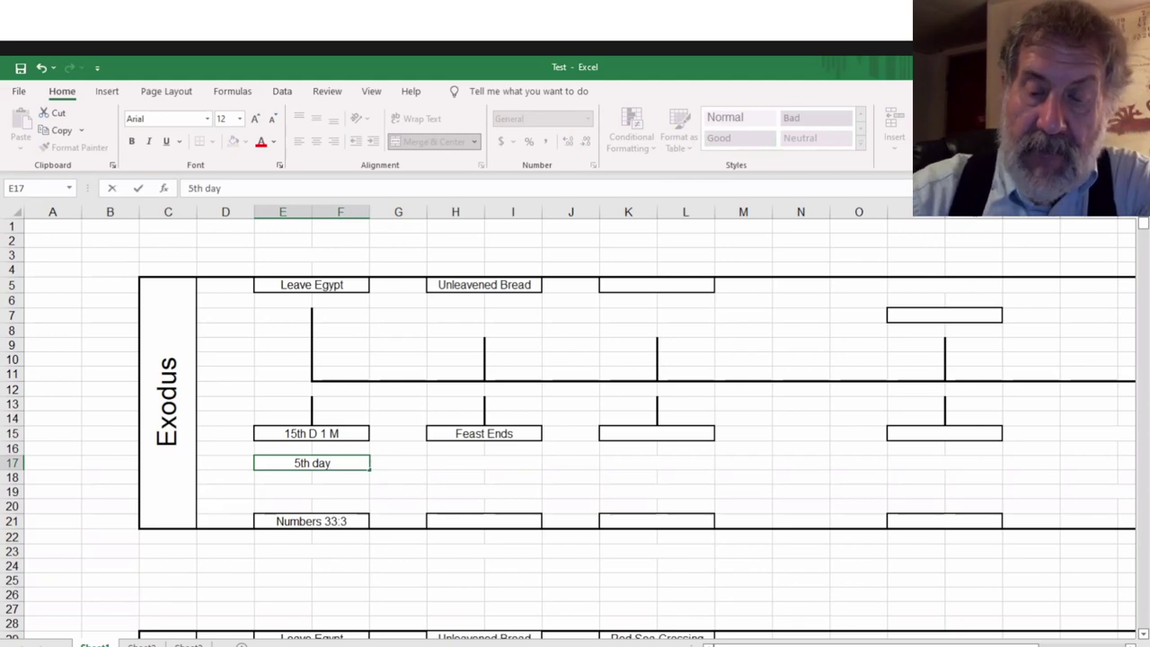
left_click(483, 463)
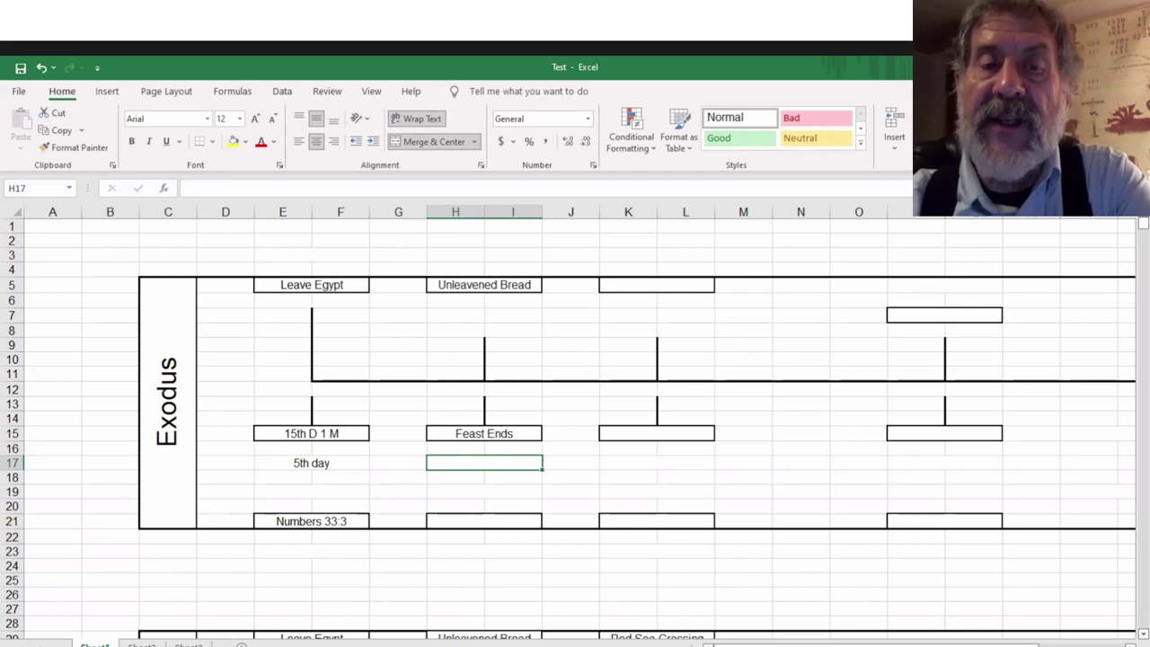
type("4th day")
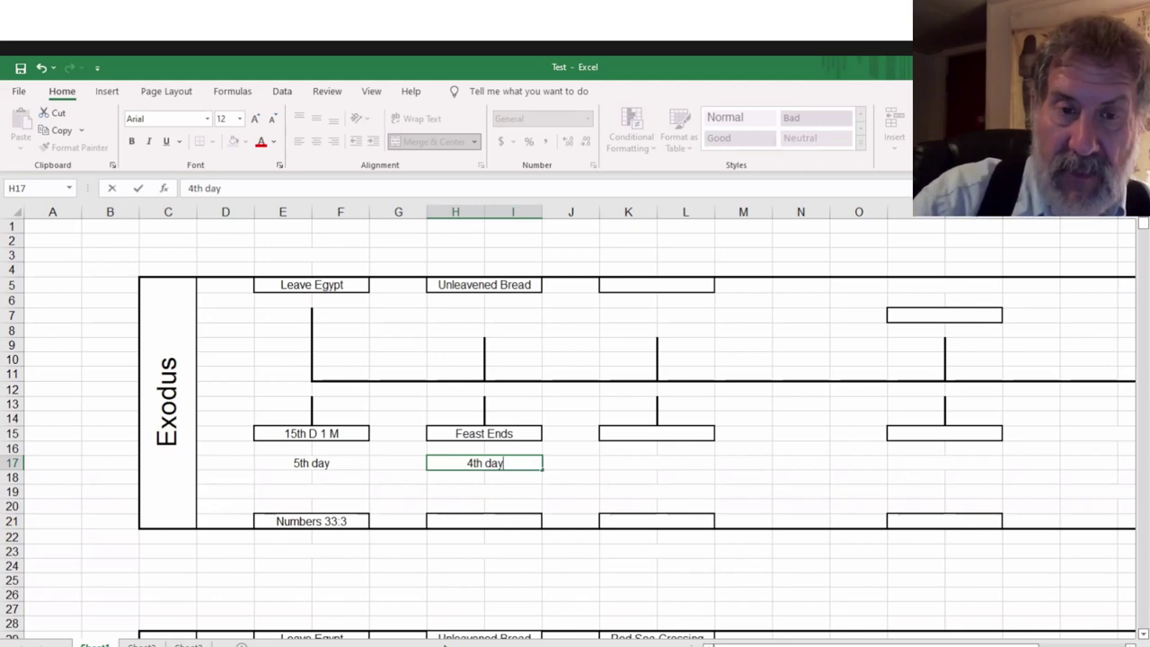
Enter Red Sea Crossing in the event box K5, above the third waymark
key("Up")
key("Up")
key("Up")
key("Up")
key("Up")
key("Up")
key("Up")
key("Up")
key("Up")
key("Up")
key("Up")
key("Up")
key("Right")
key("Right")
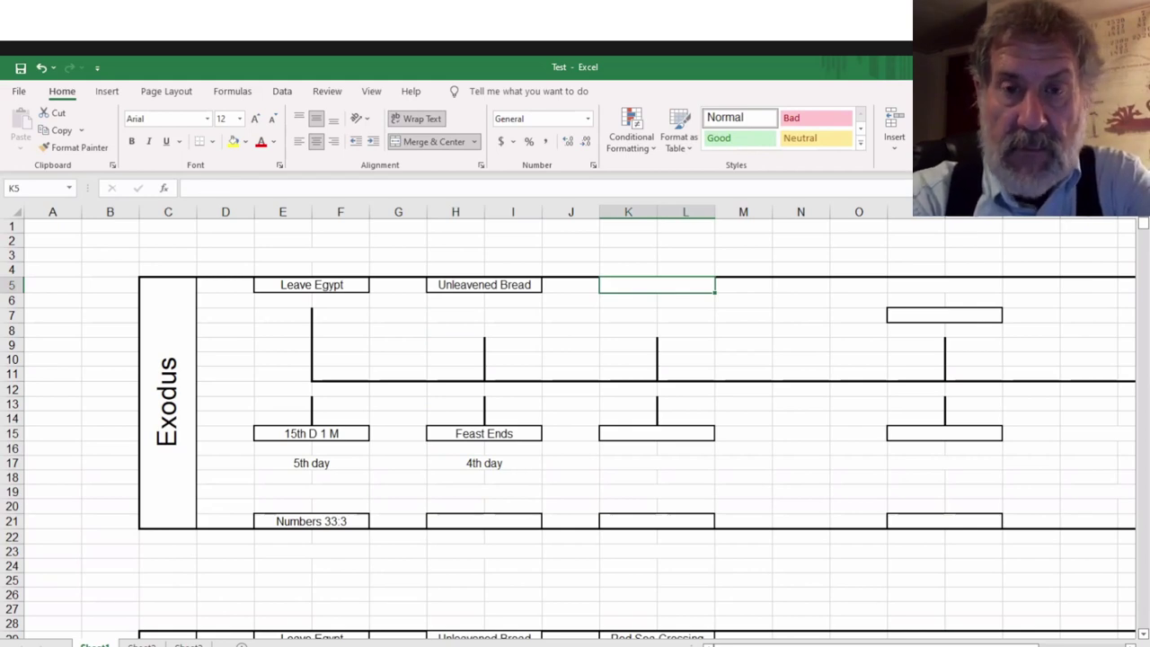
type("Red Sea C")
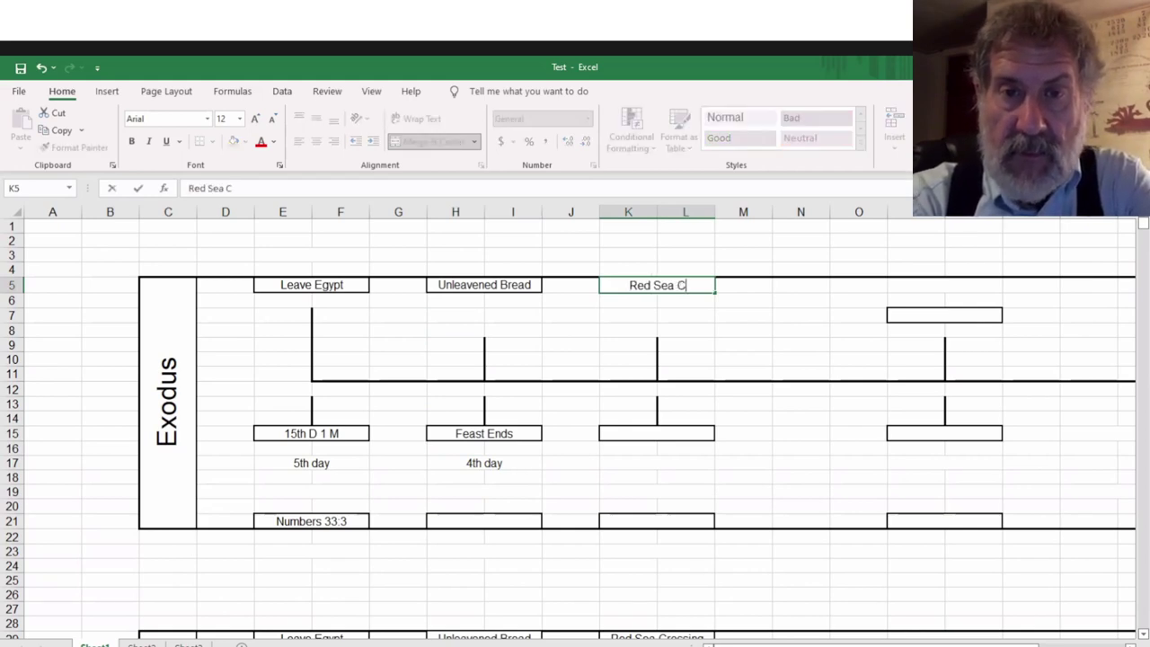
type("rossing")
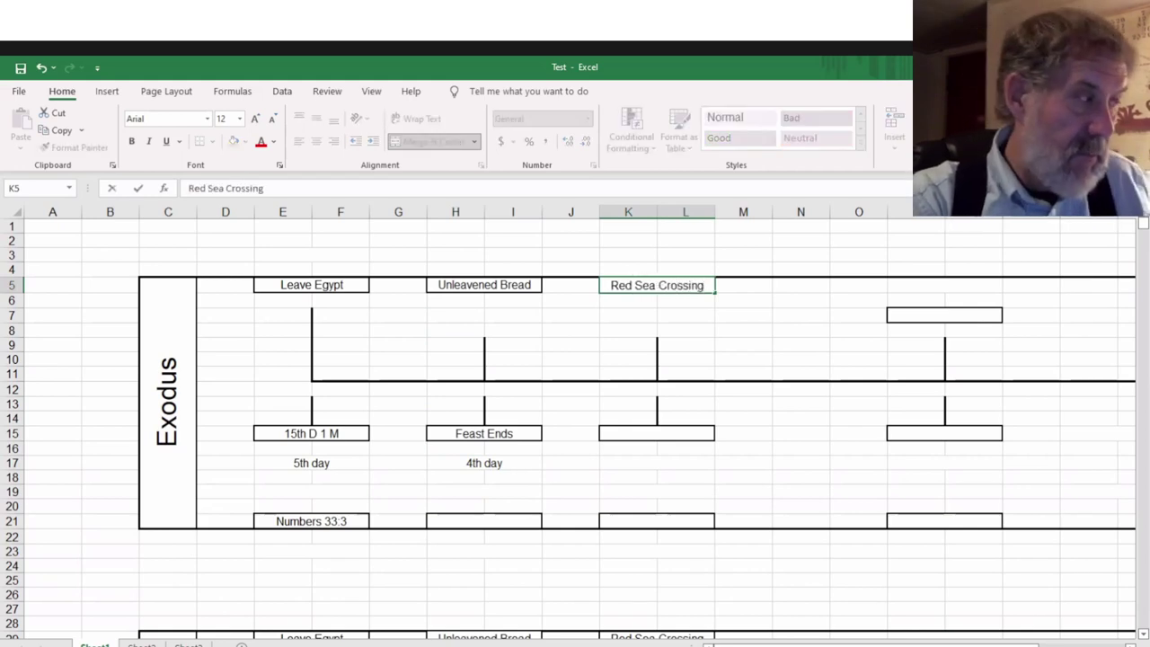
key("Return")
Enter 1st Day in K17, beneath the third waymark's empty date box
key("Down")
key("Down")
key("Down")
key("Down")
key("Down")
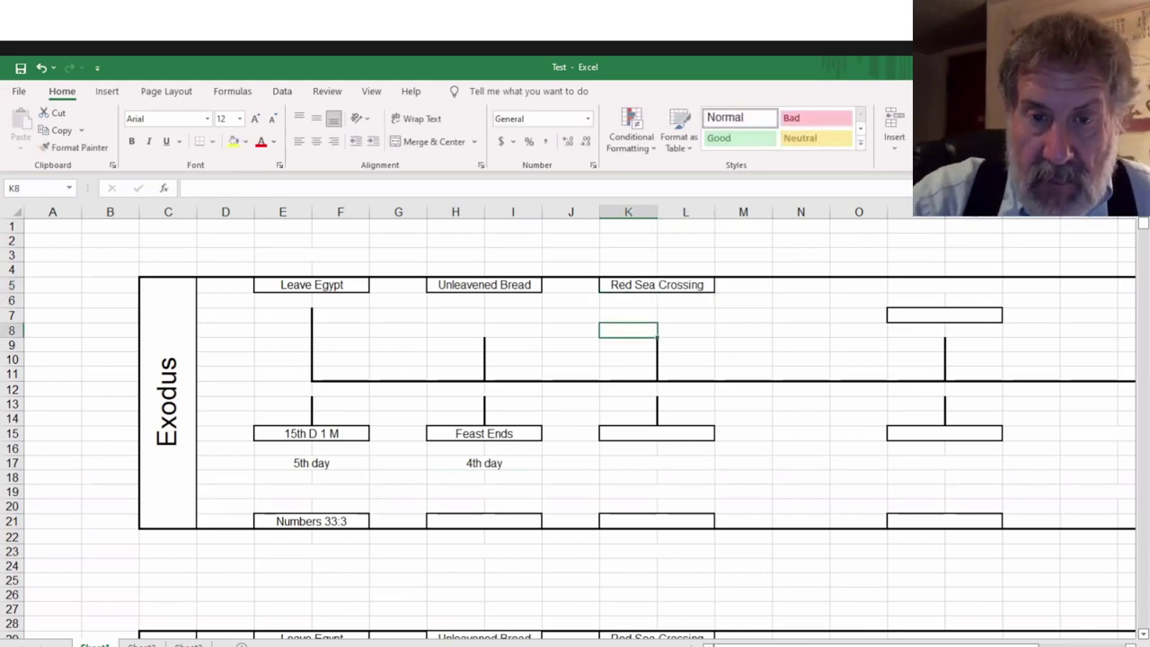
key("Down")
key("Down")
key("Down")
key("Down")
key("Down")
key("Down")
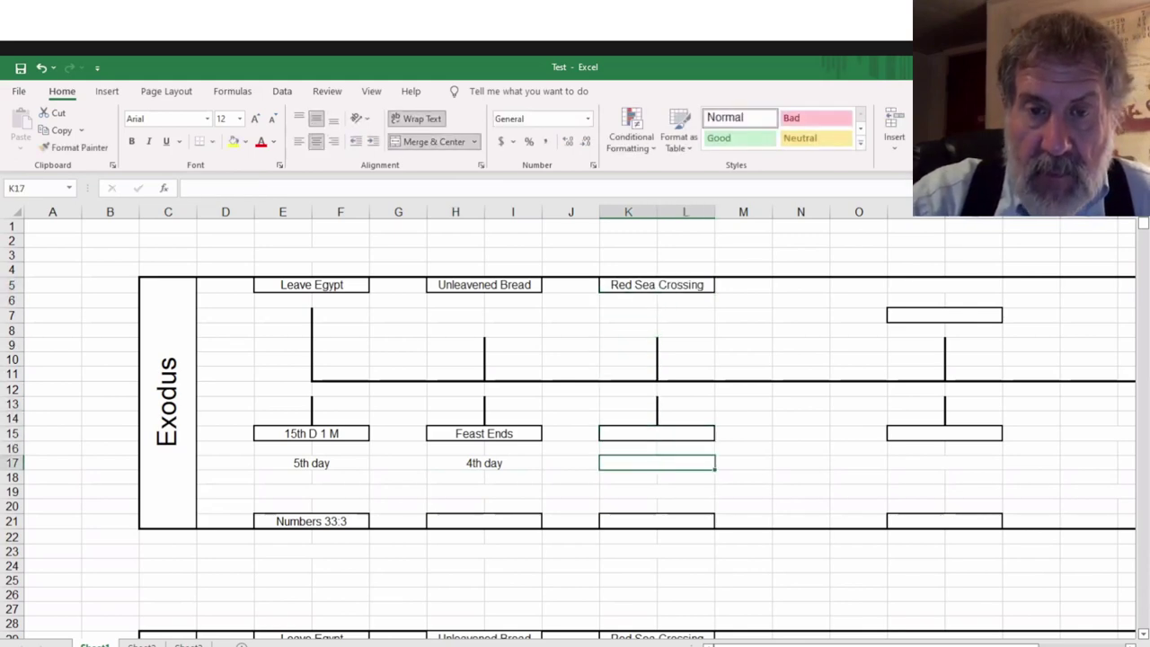
type("1")
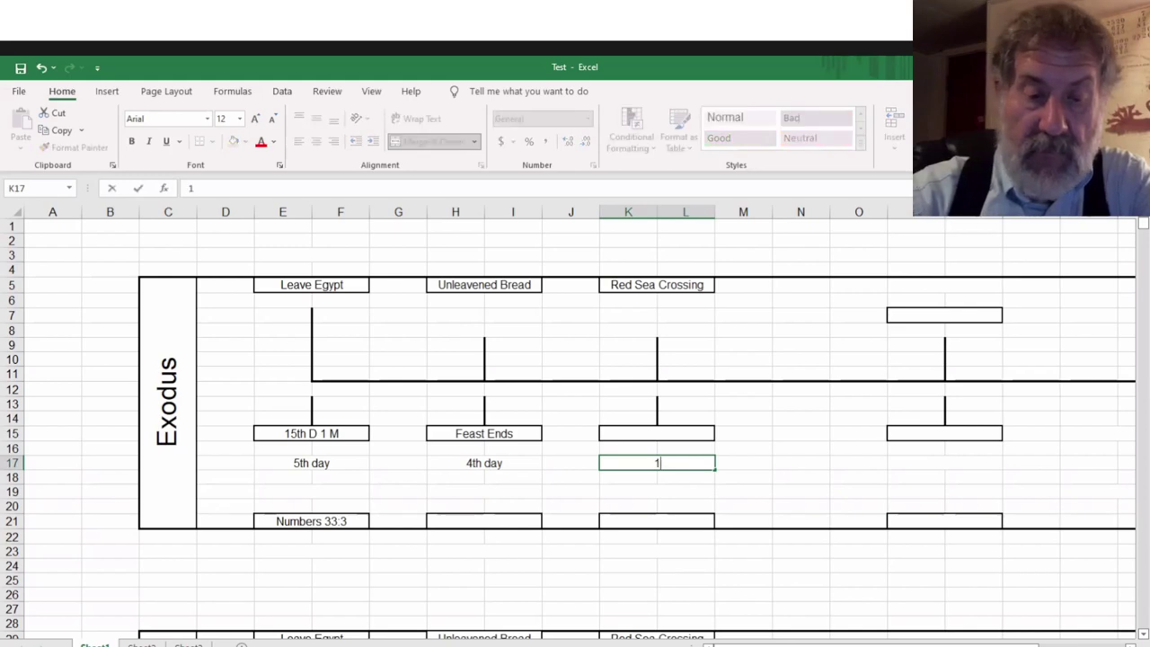
type("st Day")
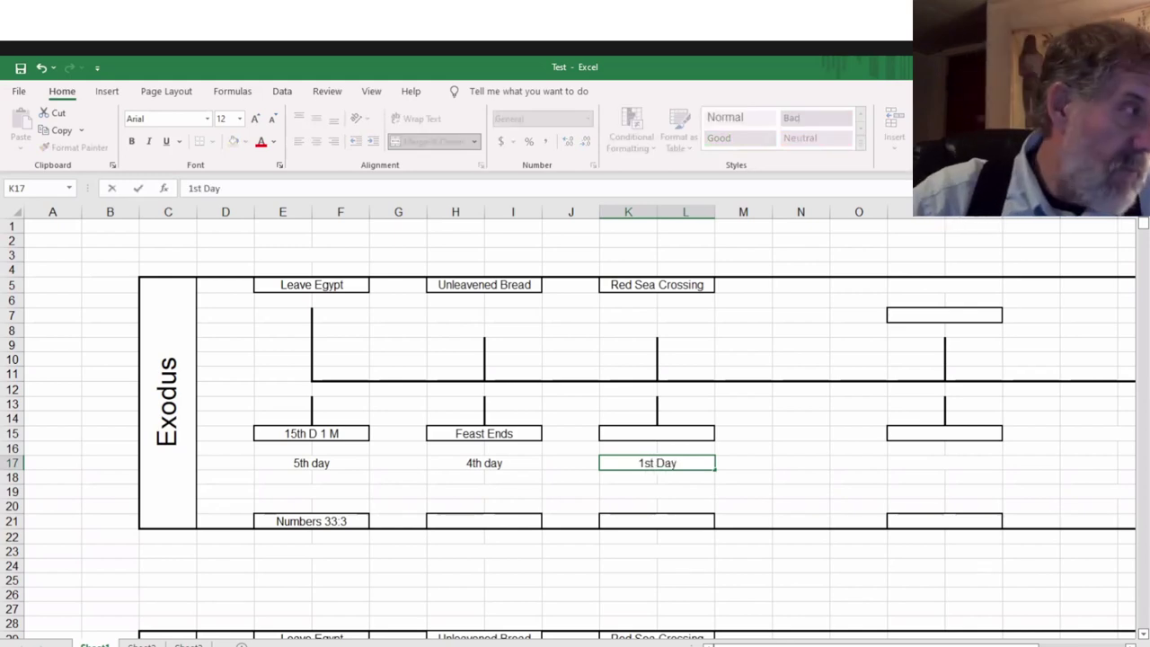
key("Tab")
key("Tab")
key("Tab")
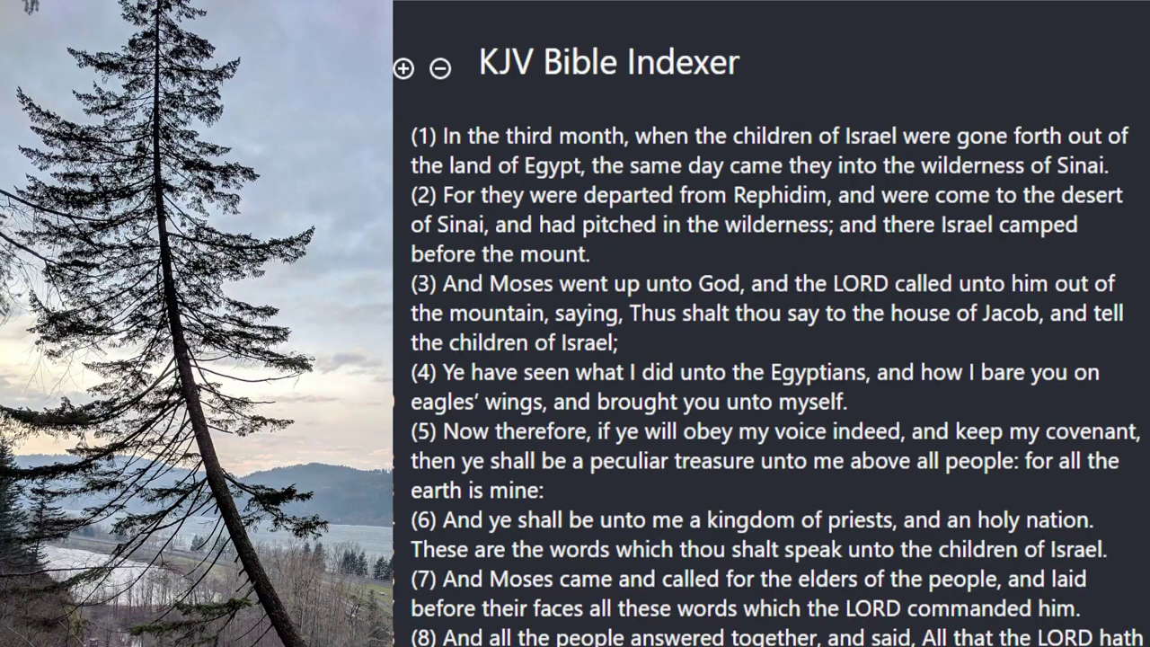
Copy the formatting of the fourth waymark, P7:Q21, onto S7:T21 to add another waymark with its boxes
left_click(763, 150)
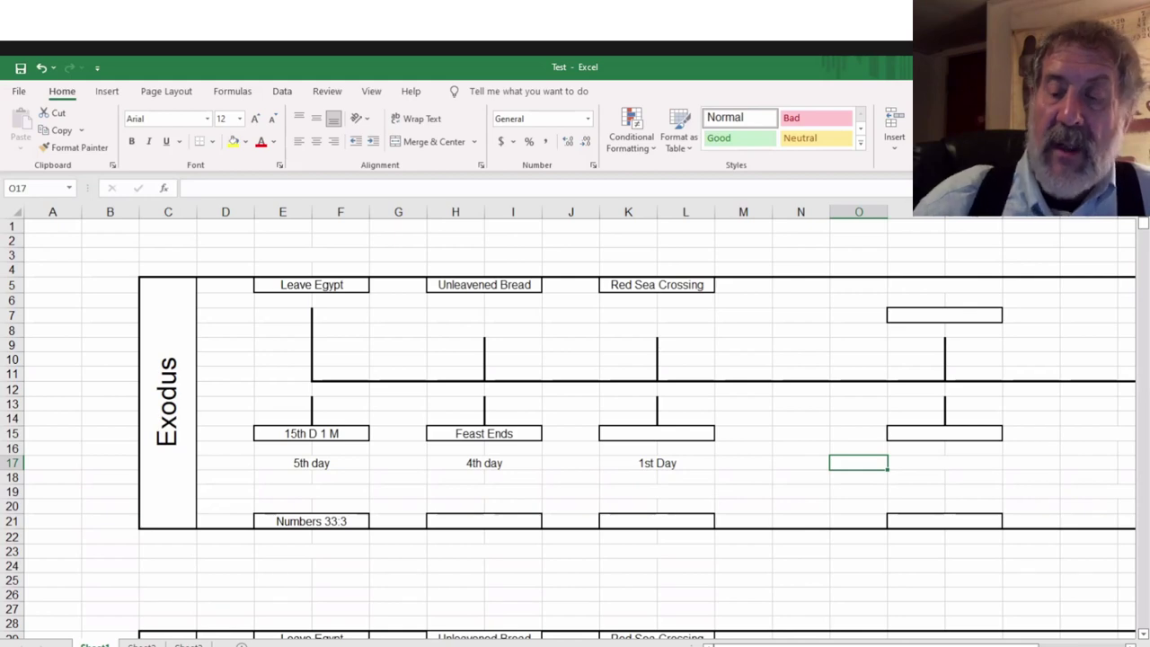
left_click(944, 462)
key("Right")
key("Right")
key("Right")
key("Right")
key("Right")
key("Right")
key("Right")
key("Right")
key("Right")
key("Right")
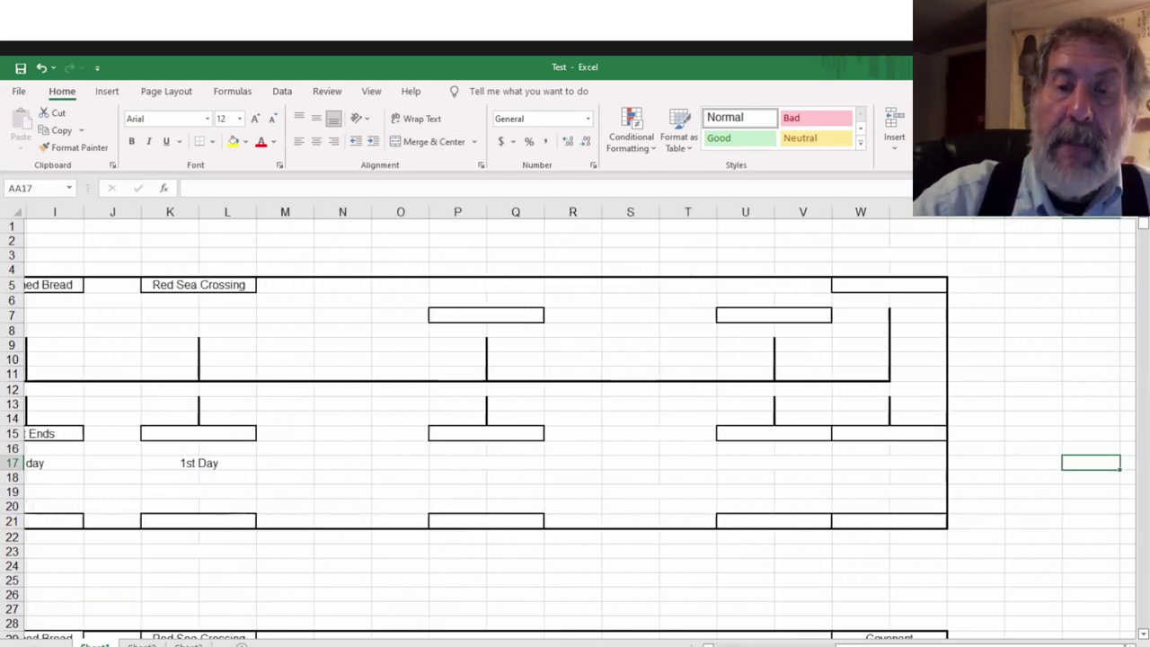
scroll(574, 413, "right", 2)
key("Left")
key("Left")
key("Left")
key("Left")
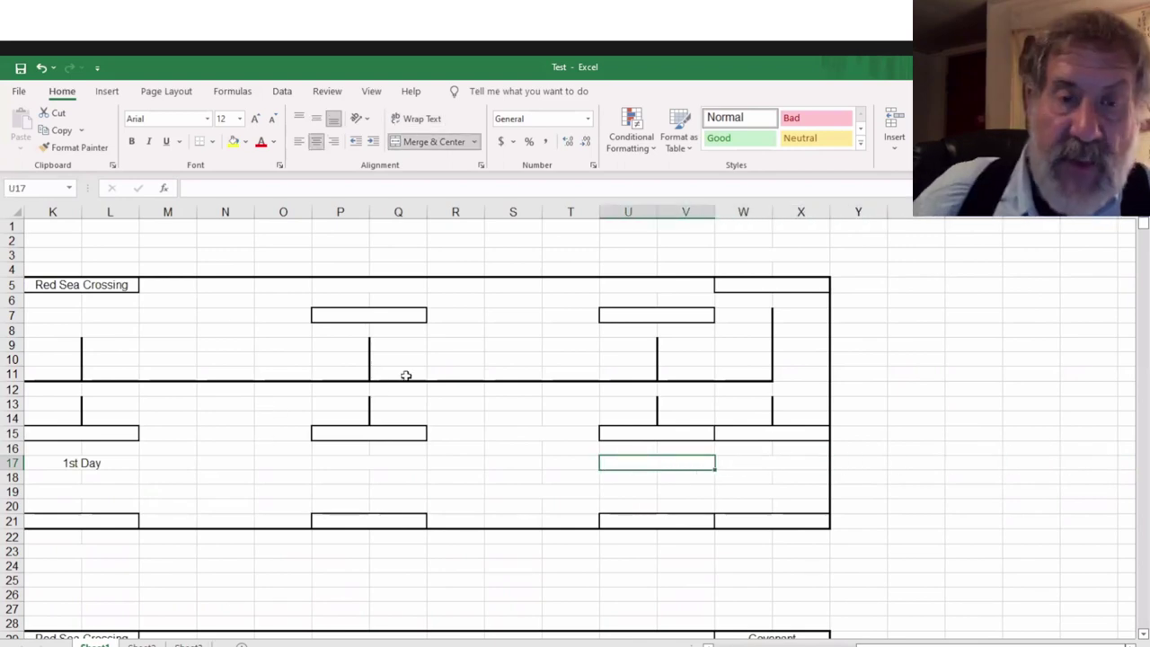
left_click(388, 313)
left_click_drag(388, 312, 398, 518)
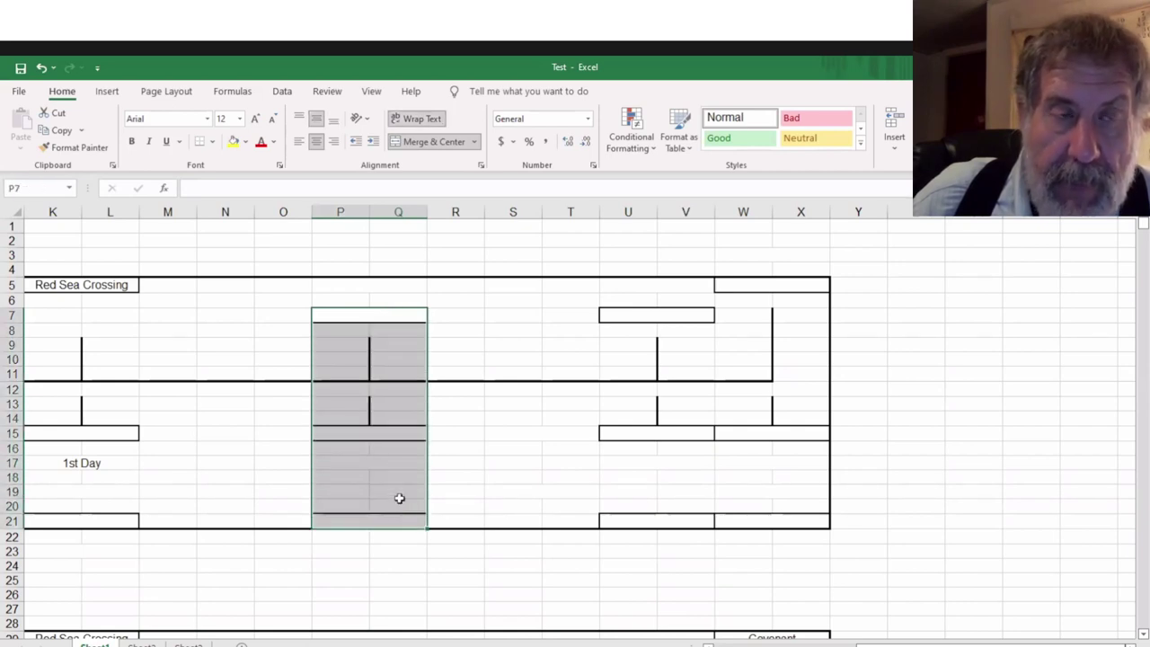
left_click(72, 147)
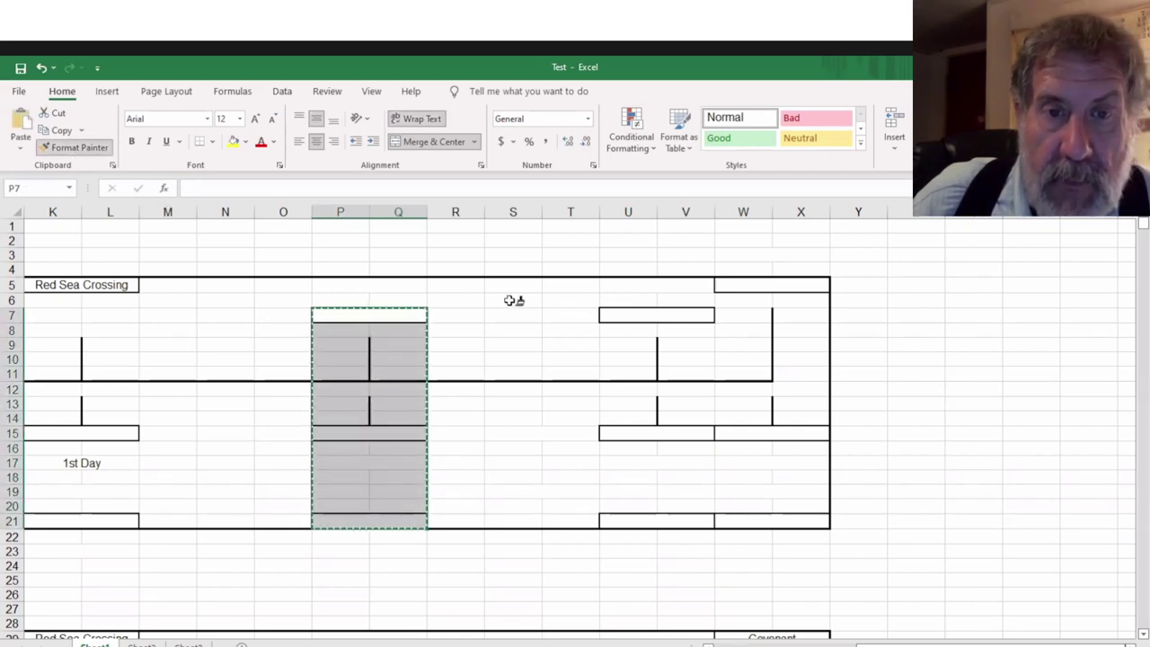
mouse_move(521, 311)
left_mouse_down()
mouse_move(557, 318)
mouse_move(572, 515)
left_mouse_up()
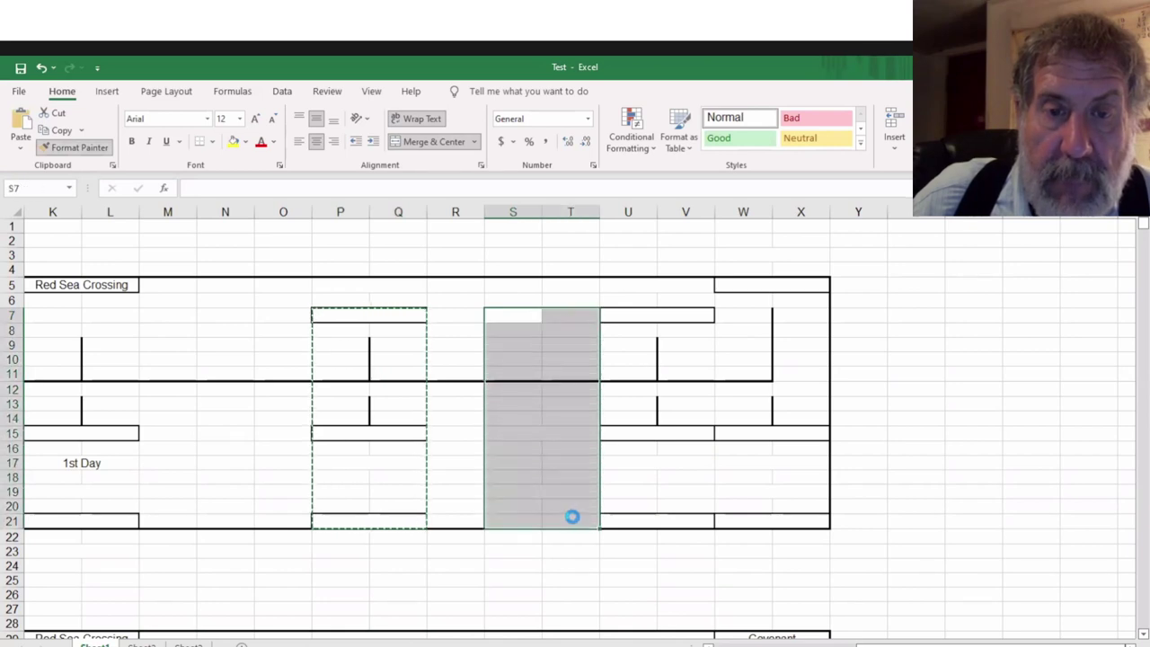
left_click(917, 420)
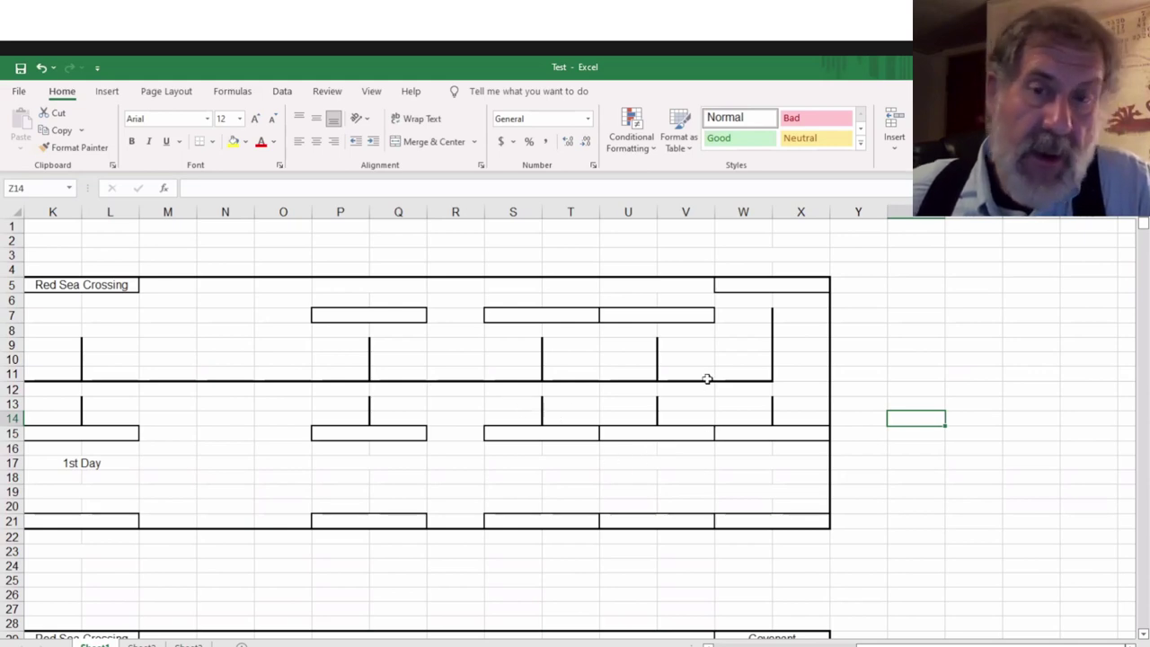
Enter 7th day in date box P15 below the fourth waymark and 1st day in S15 below the added waymark
left_click(389, 317)
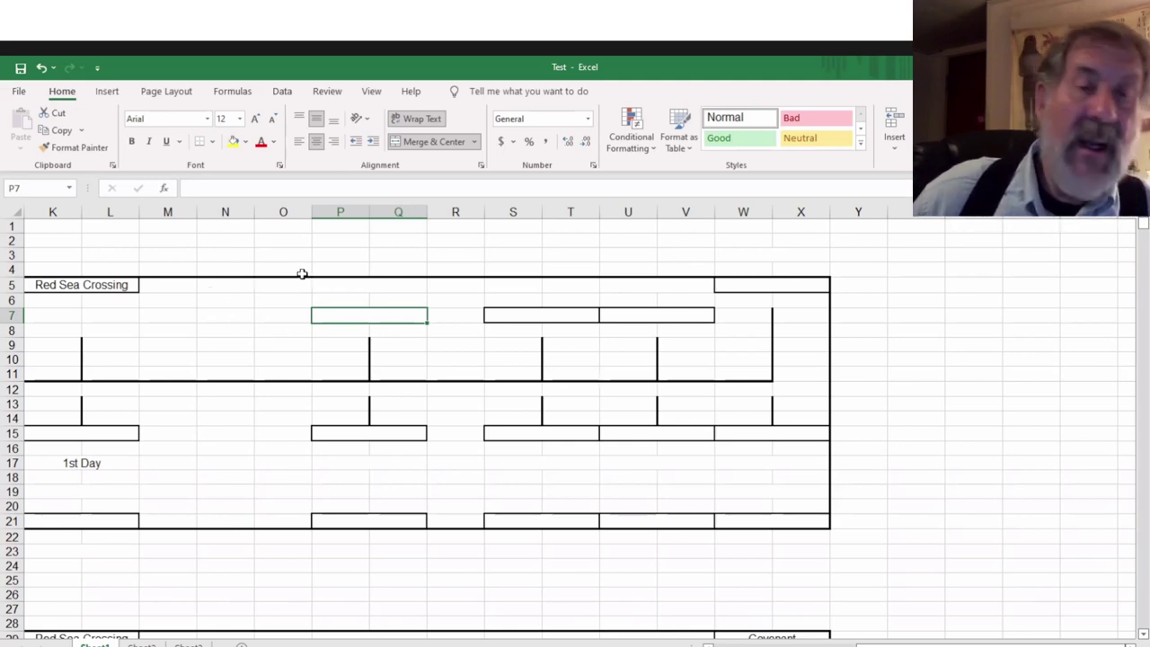
left_click(382, 429)
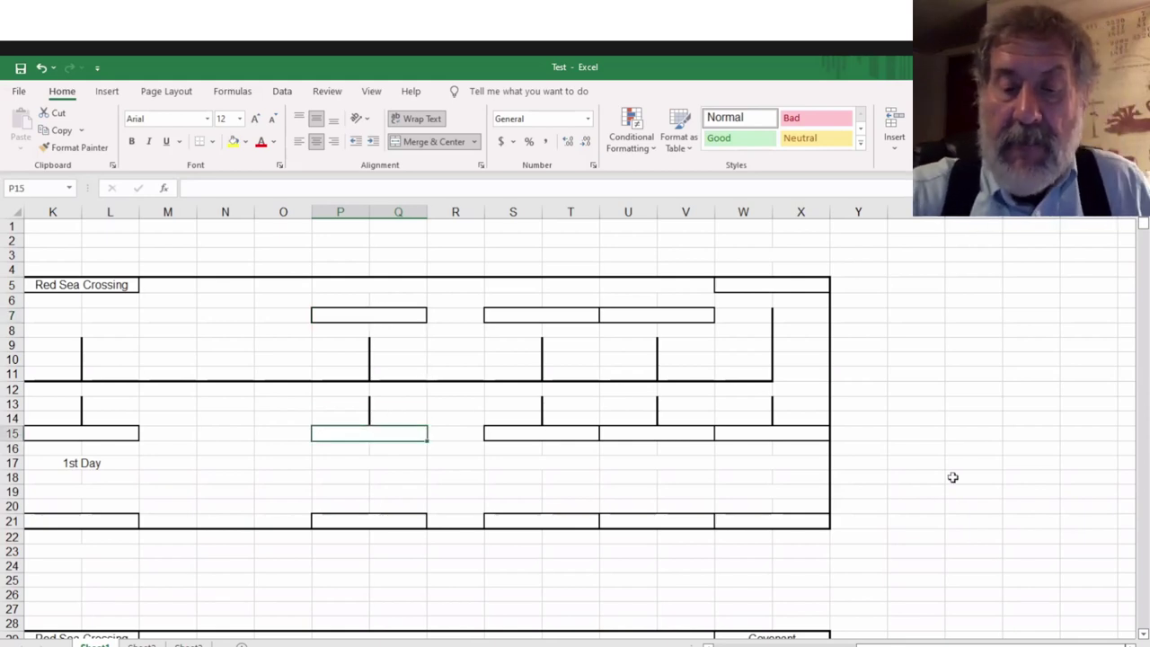
type("7th day")
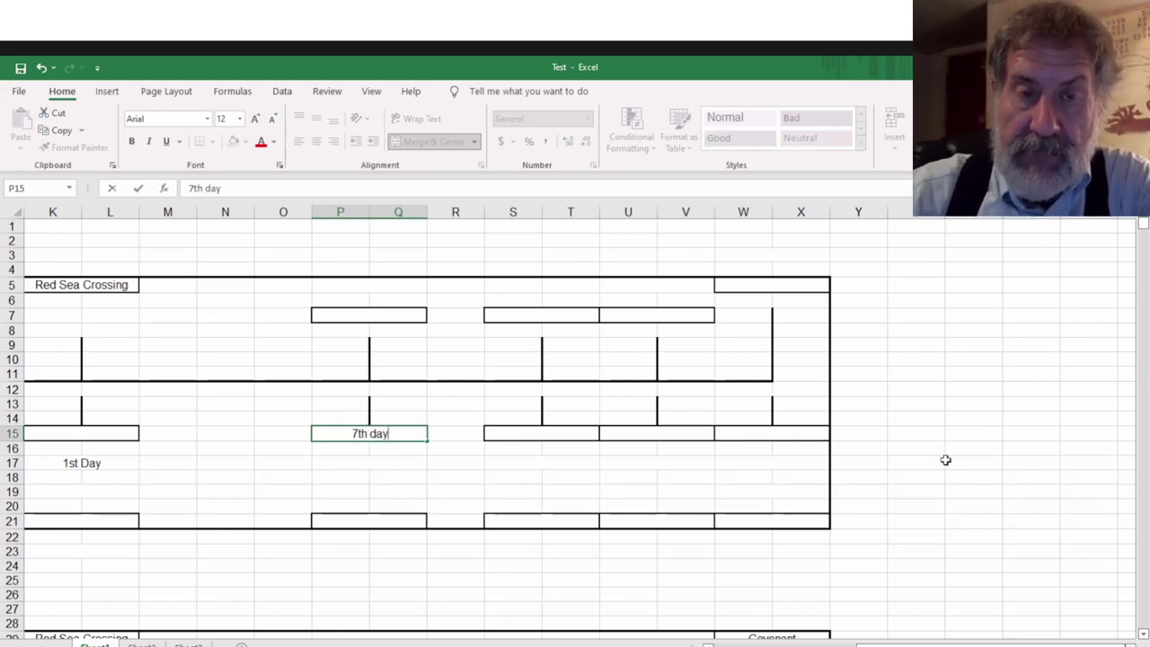
key("Tab")
key("Tab")
type("1s")
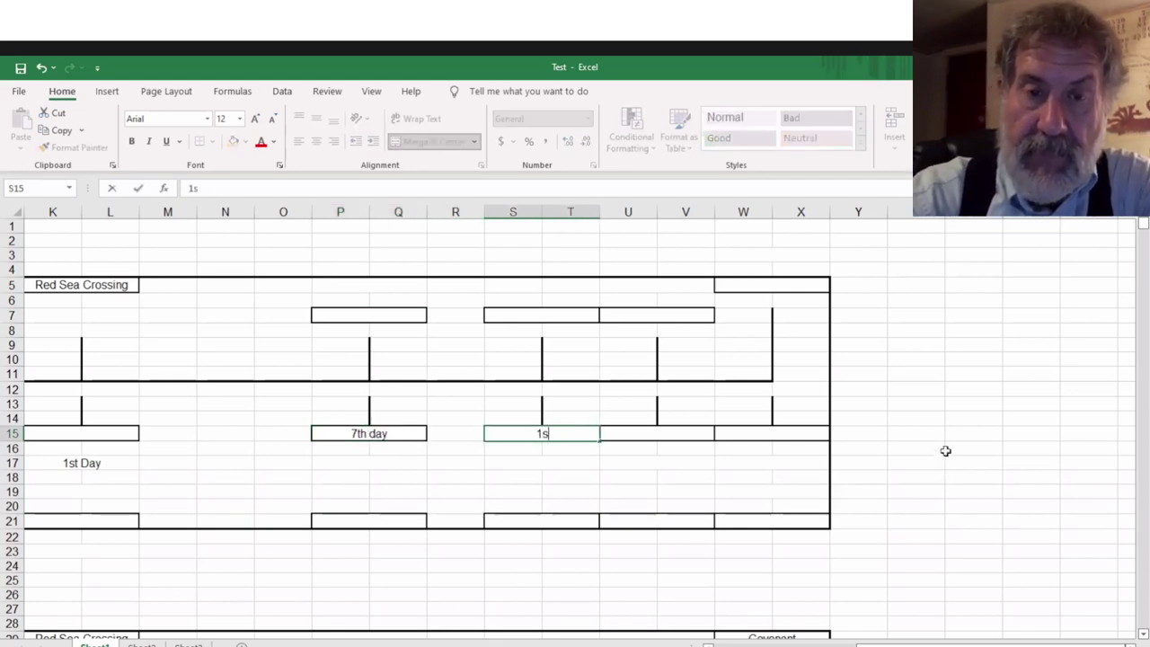
type("t day")
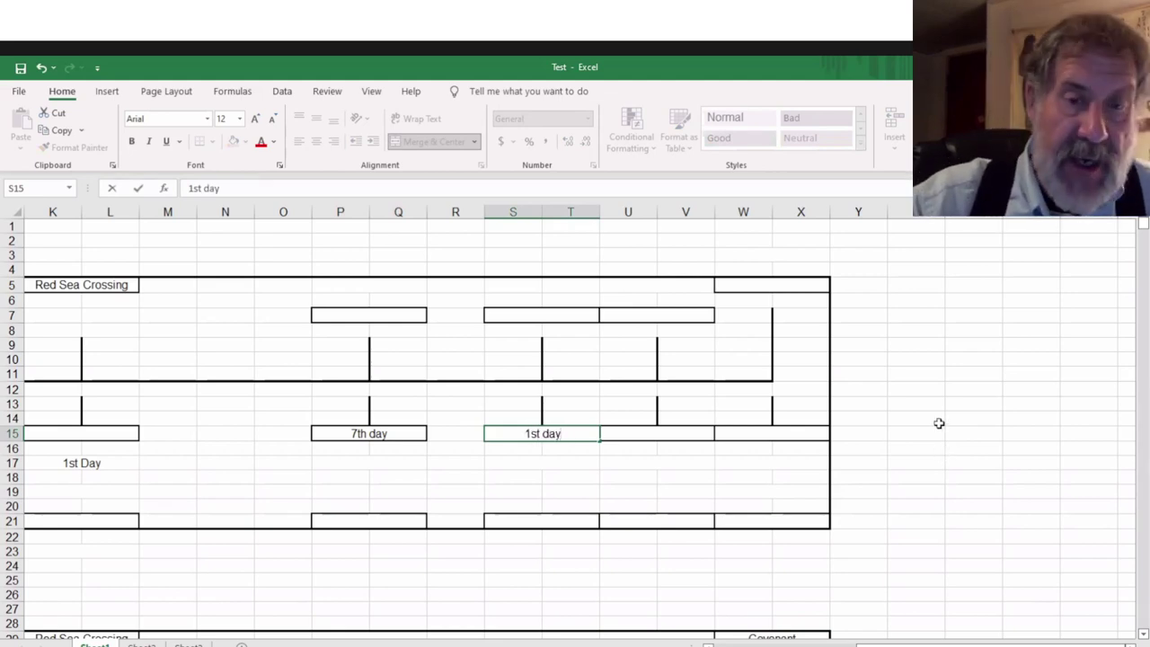
Enter 1st day in S17 and 7th day in P17, beneath the date boxes of those two waymarks
key("Return")
key("Return")
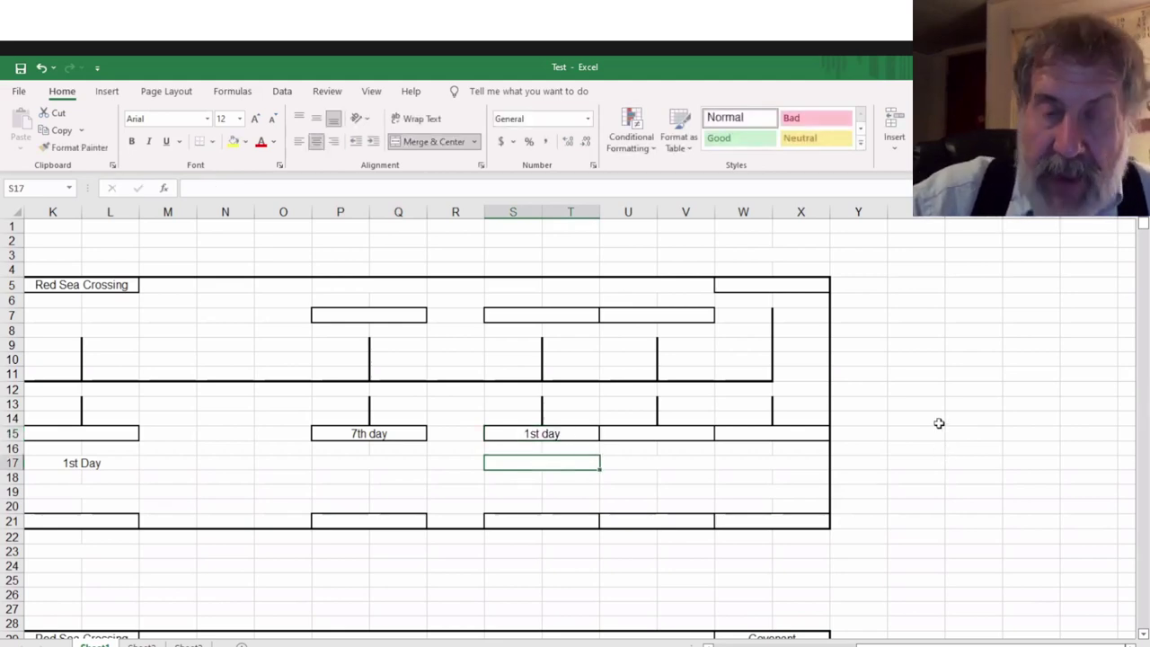
type("1s")
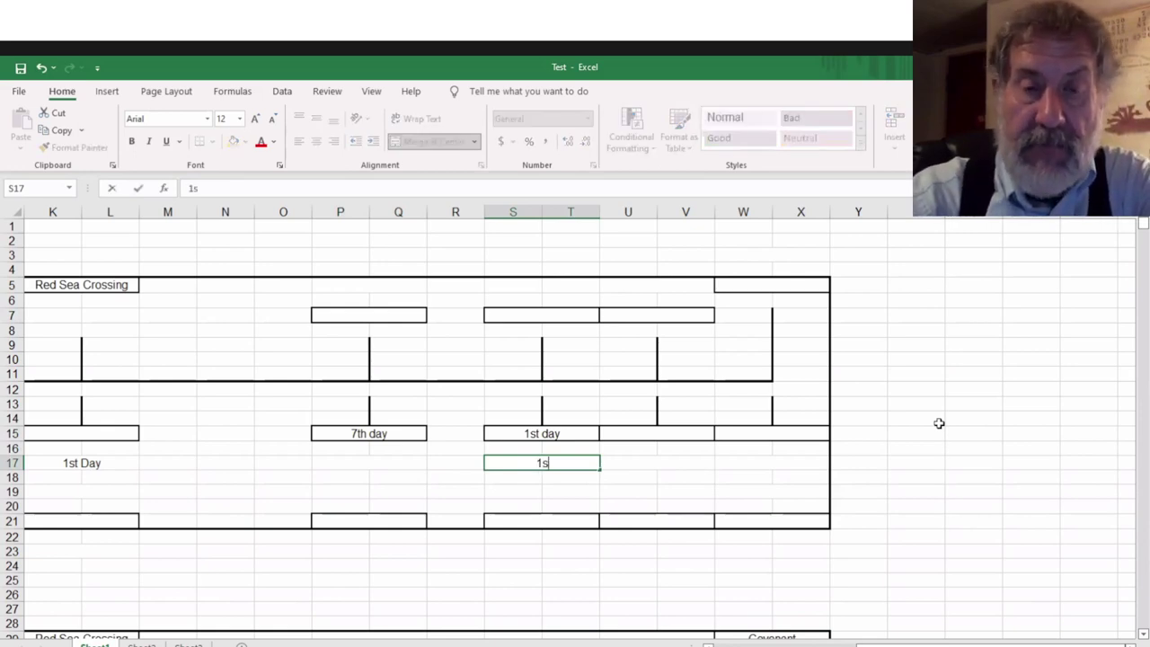
type("t day")
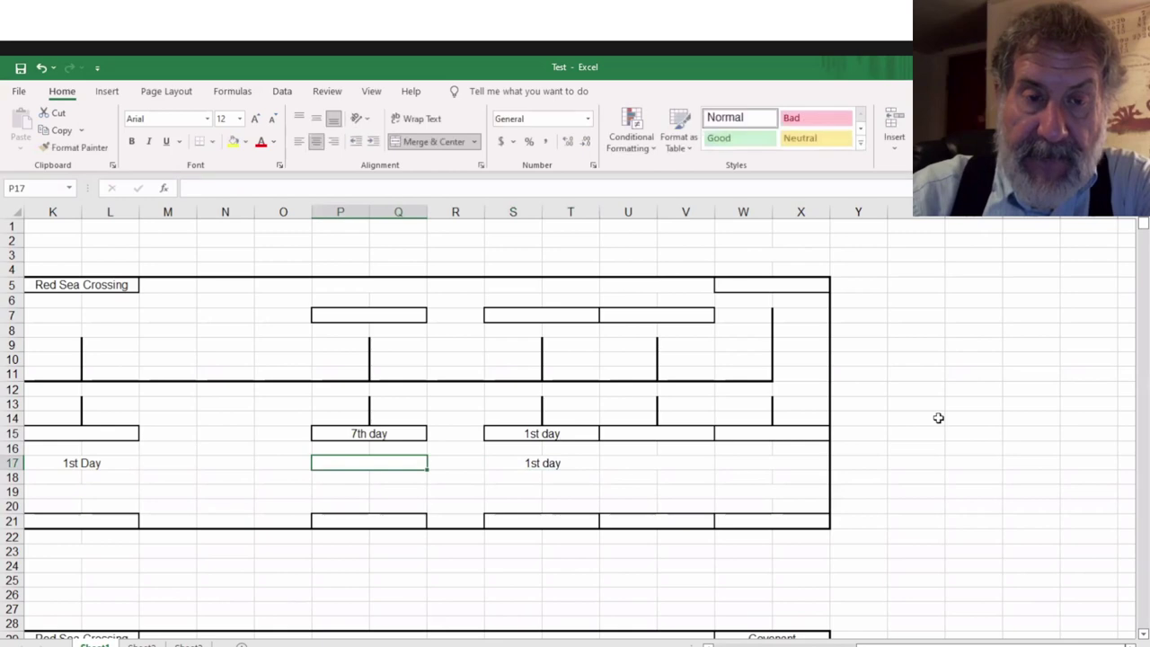
type("7th day")
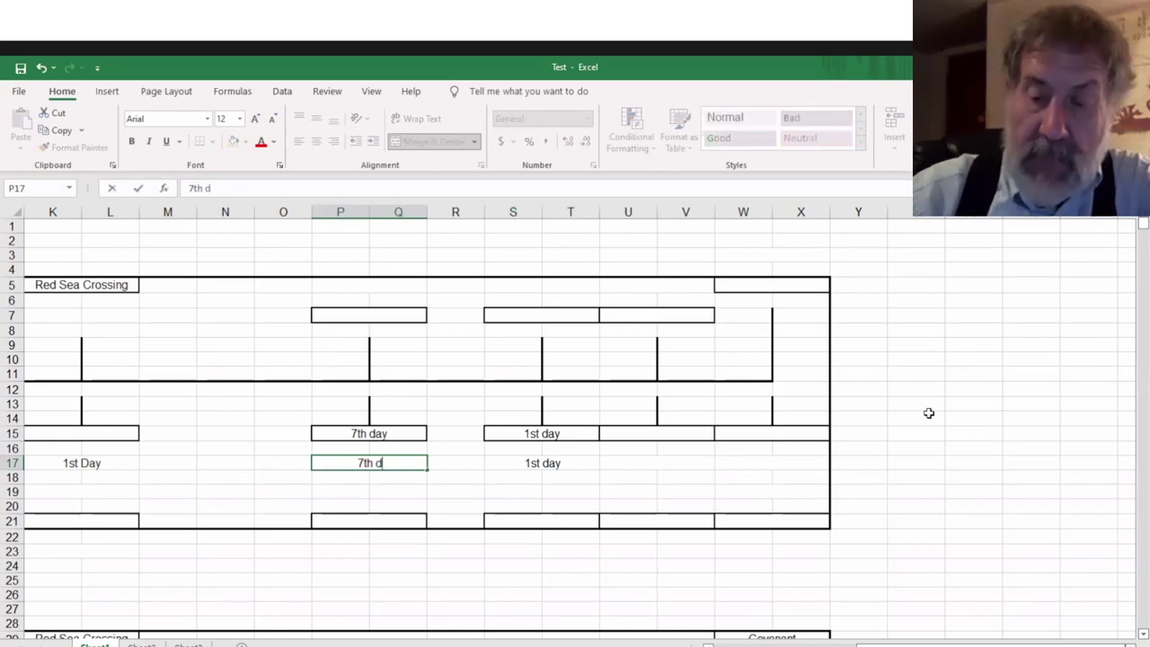
Clear the weekday text from date boxes P15 and S15, leaving the entries in row 17
key("Up")
key("Up")
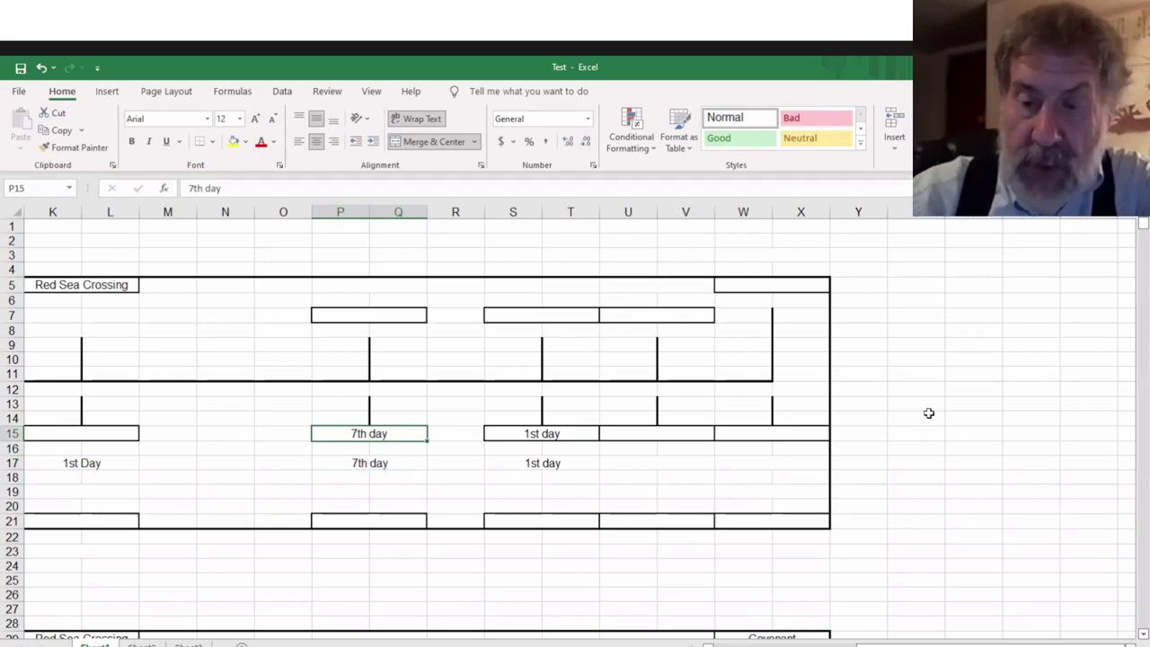
key("Delete")
key("Right")
key("Right")
key("Delete")
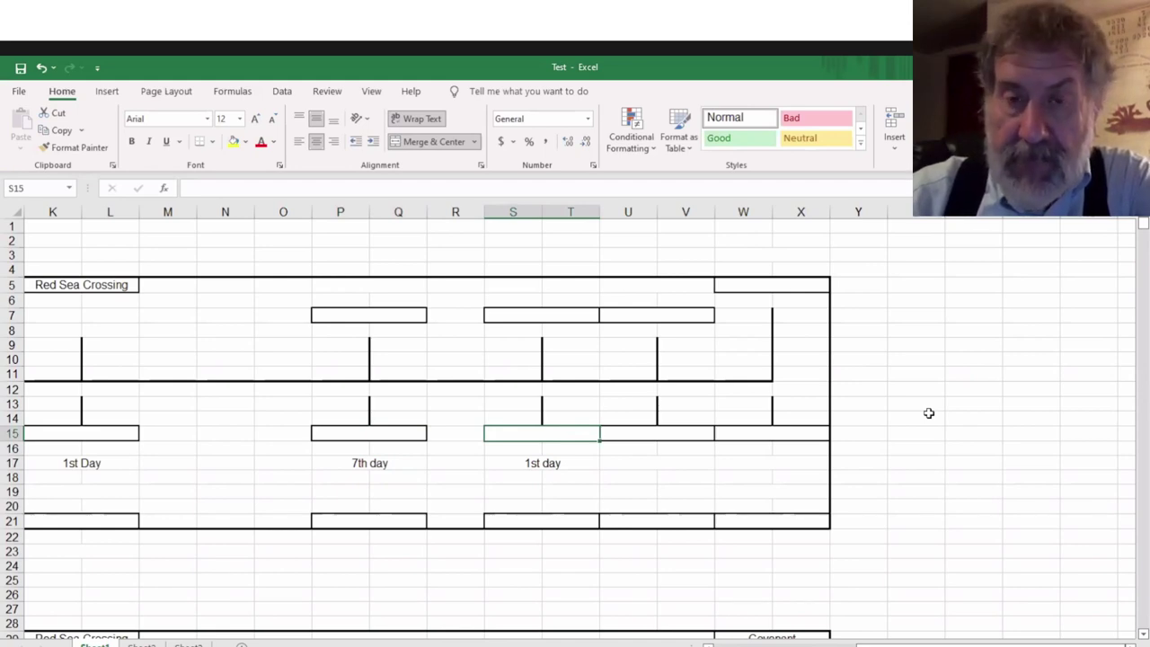
Enter 2nd day in U17 and 3rd day in W17, beneath the date boxes of the last two waymarks
key("Down")
key("Down")
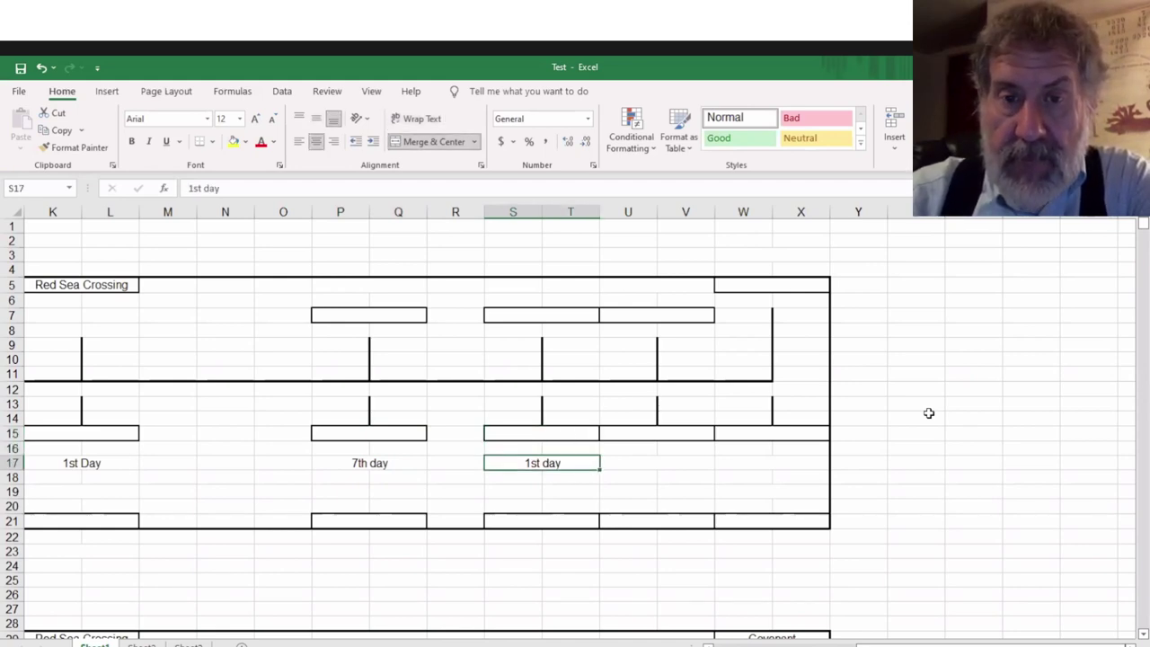
key("Right")
type("2")
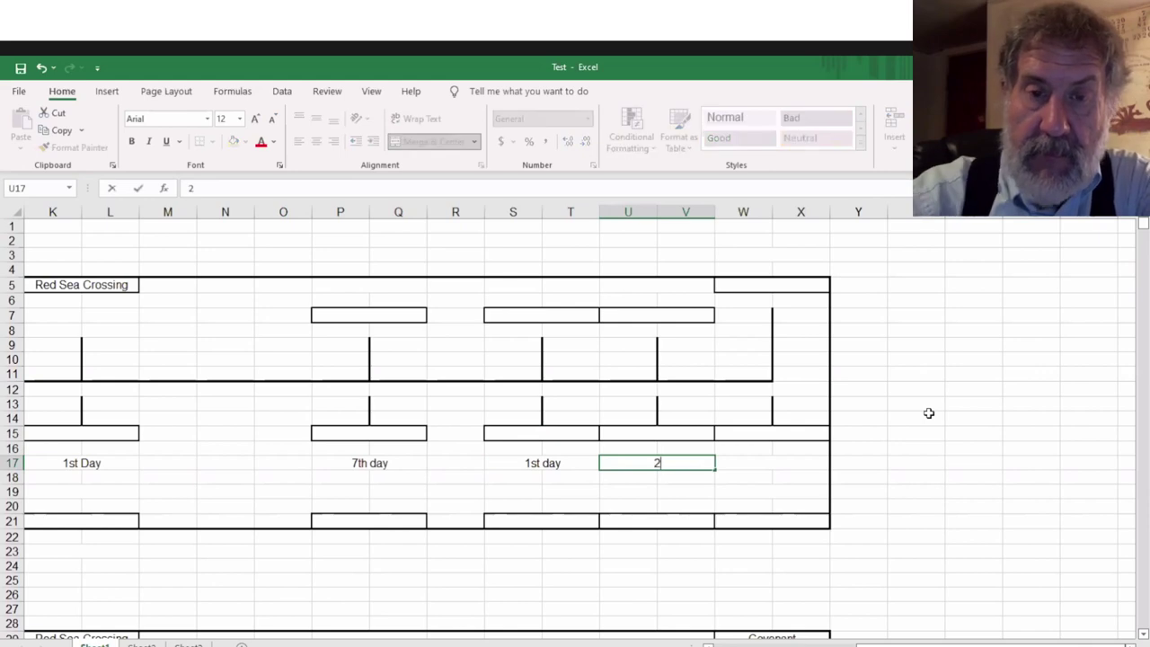
type("nd day")
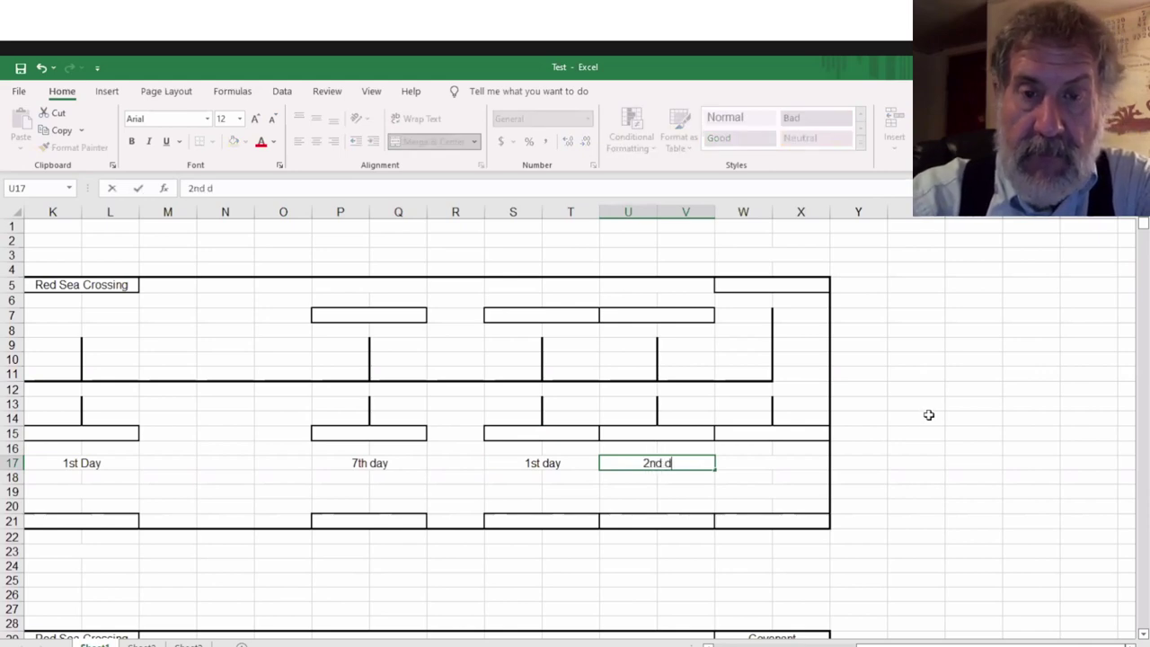
key("Up")
key("Up")
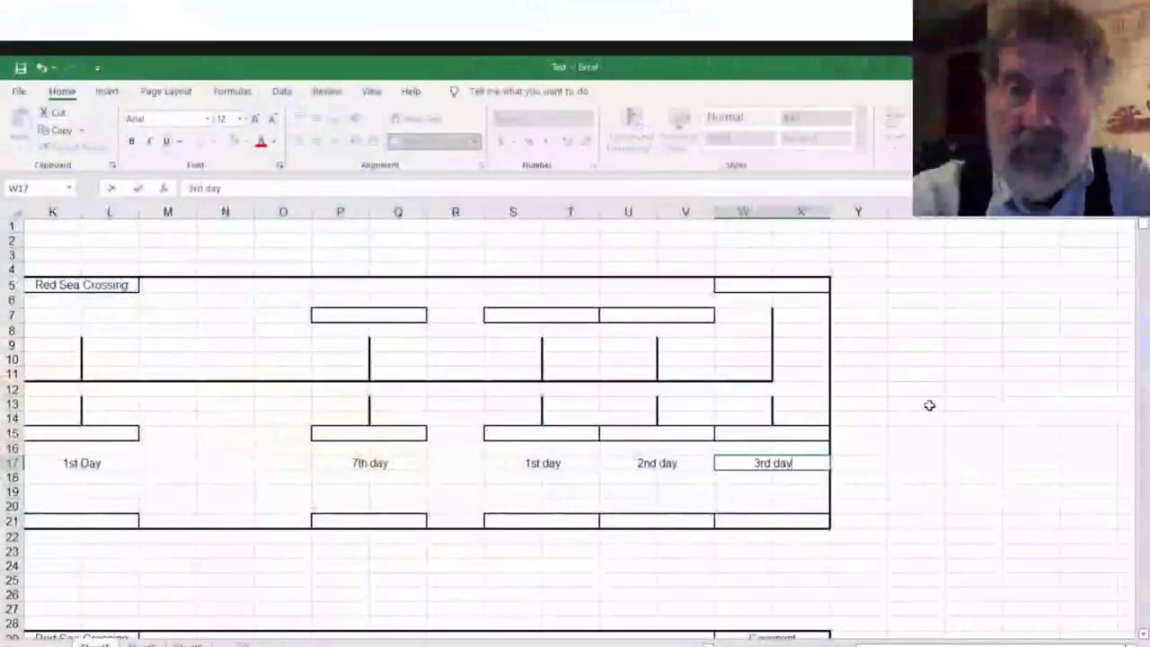
key("Escape")
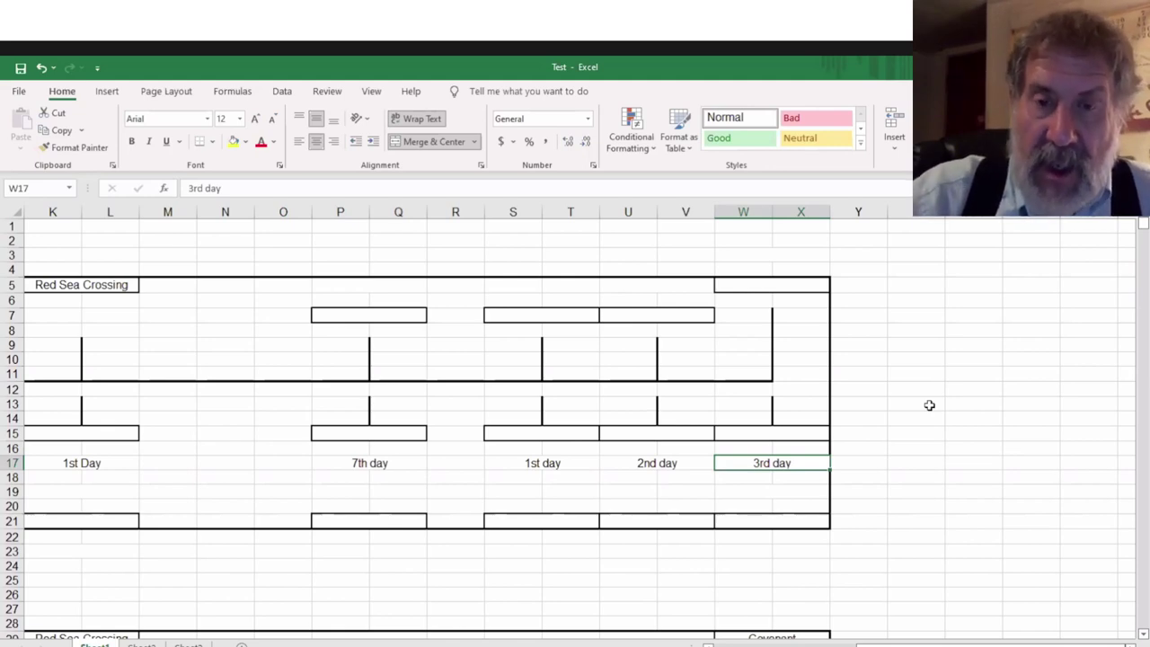
Enter Come NOT... in event box U7, above the 2nd day waymark
key("Up")
key("Up")
key("Up")
key("Up")
key("Up")
key("Up")
key("Up")
key("Up")
key("Up")
key("Up")
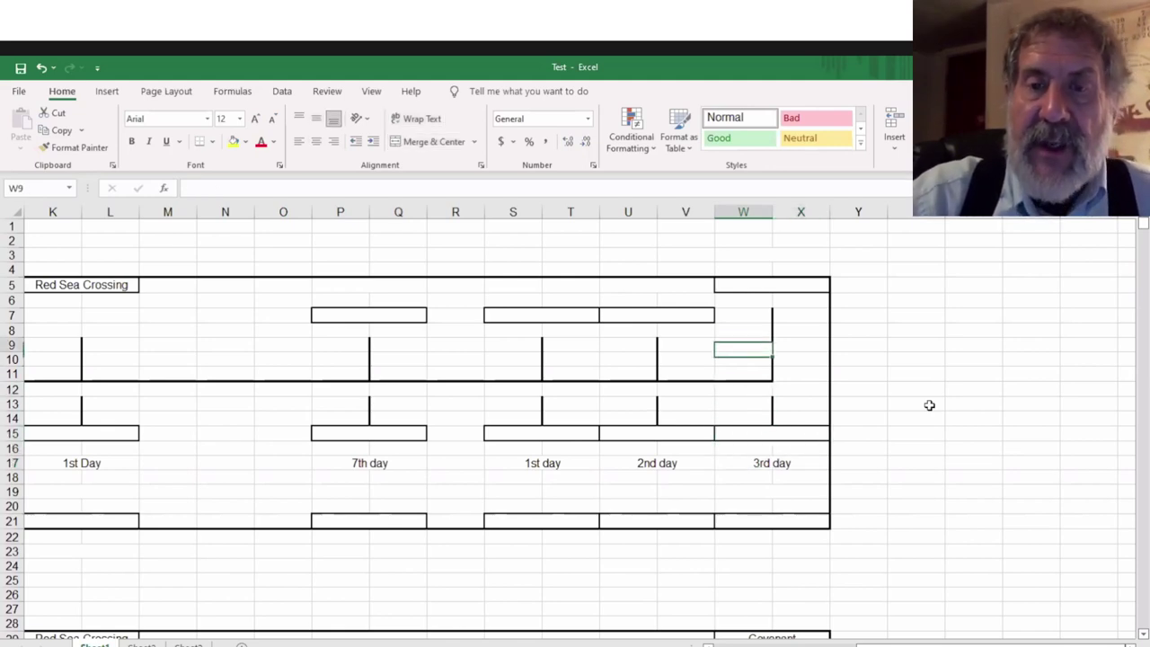
key("Left")
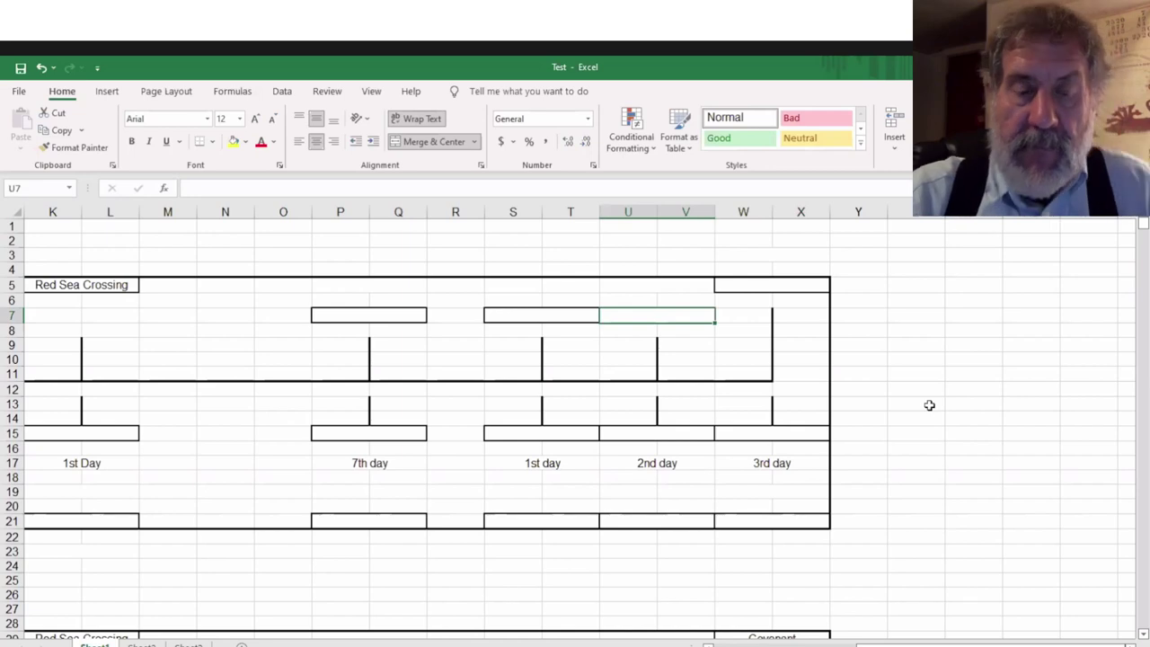
type("Come ")
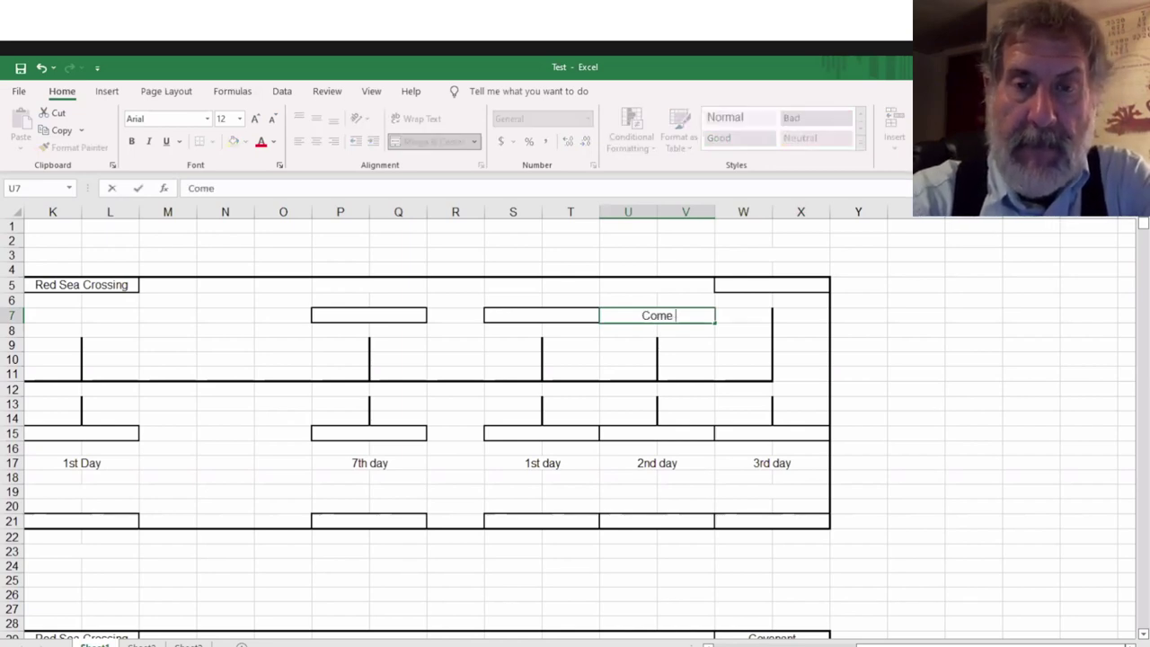
type("NOT...")
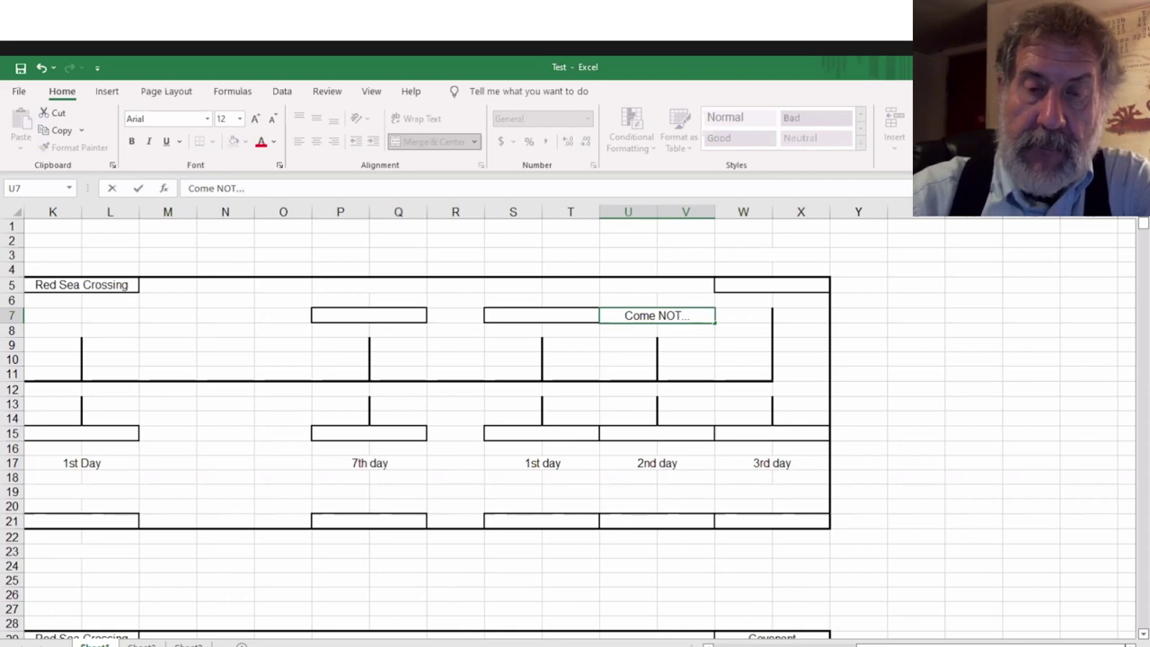
Enter Sanctify, Wash in event box S7, above the 1st day waymark beside Come NOT..
key("Left")
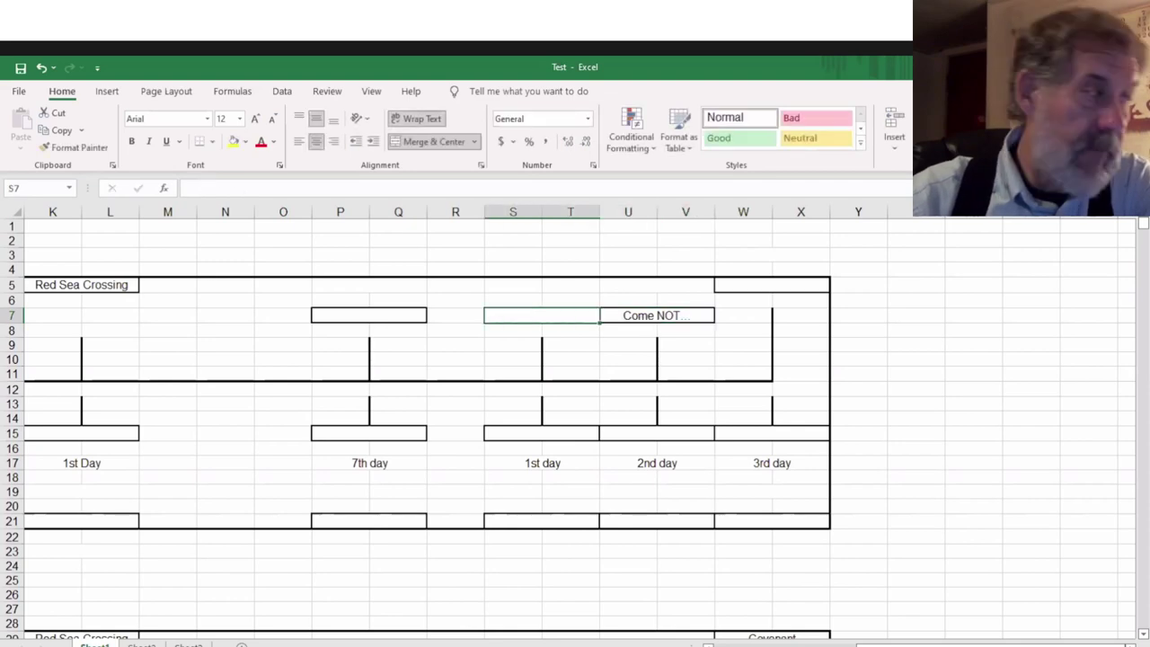
type("S")
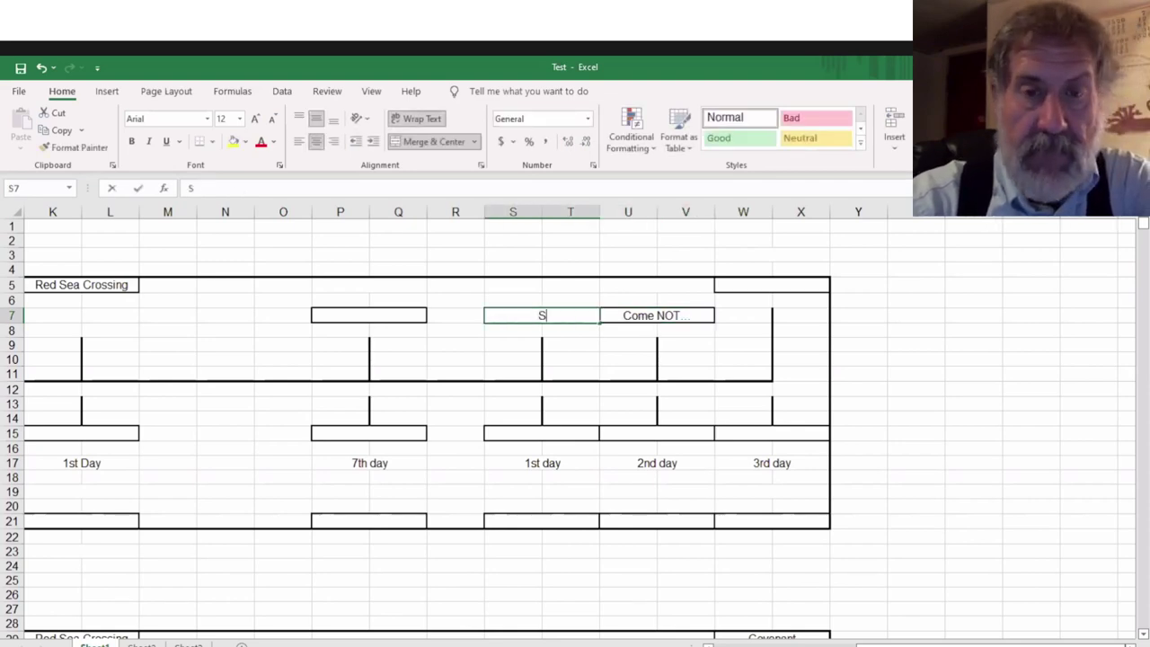
type("anctify,")
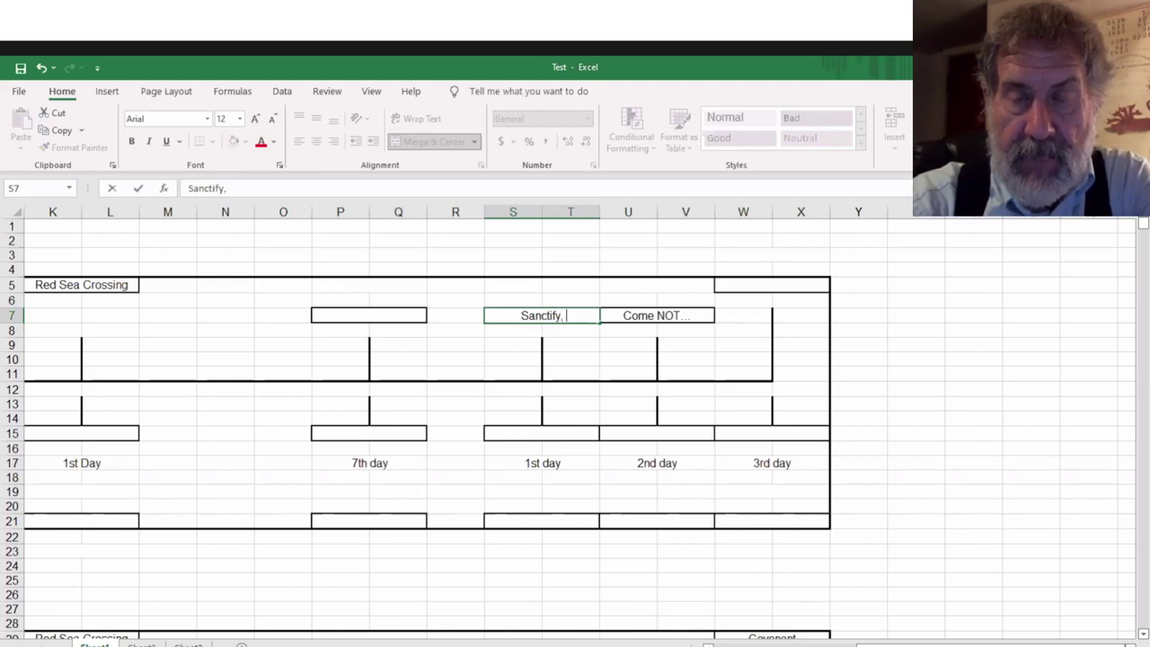
type(" Wash")
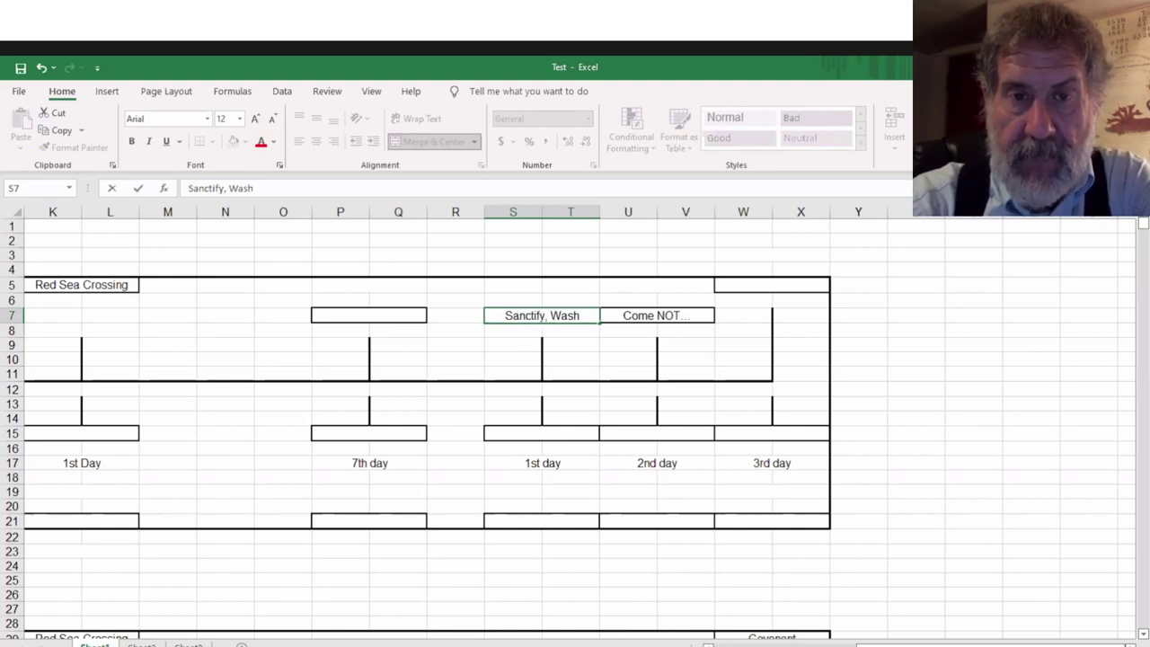
key("ctrl+Return")
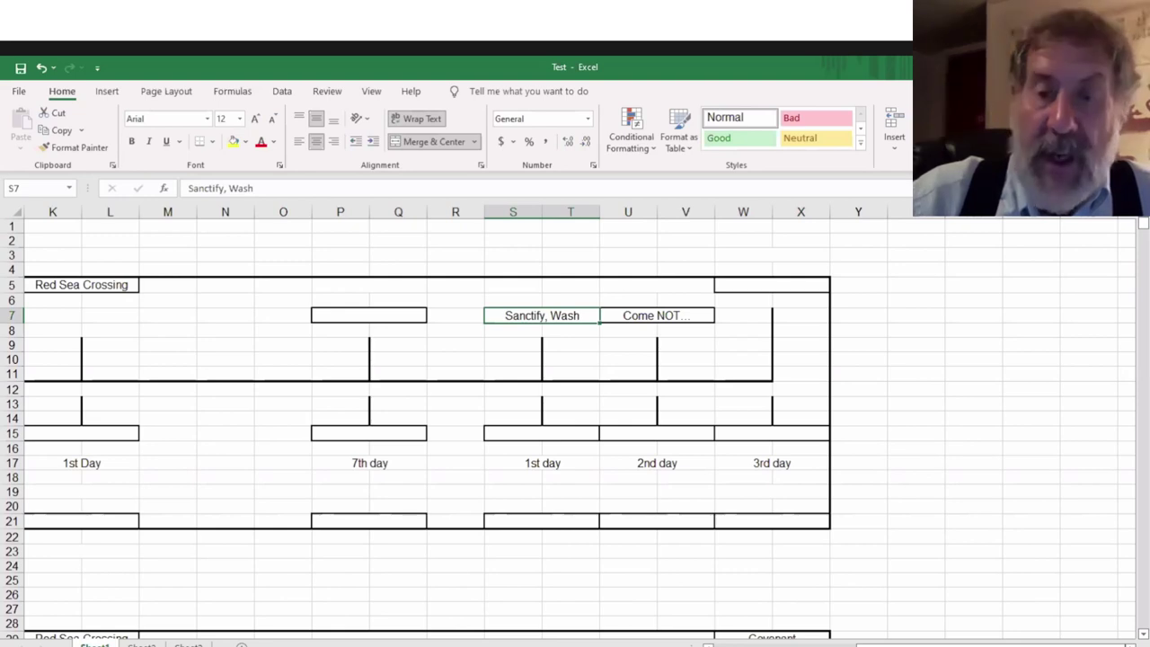
left_click(570, 344)
left_click(542, 315)
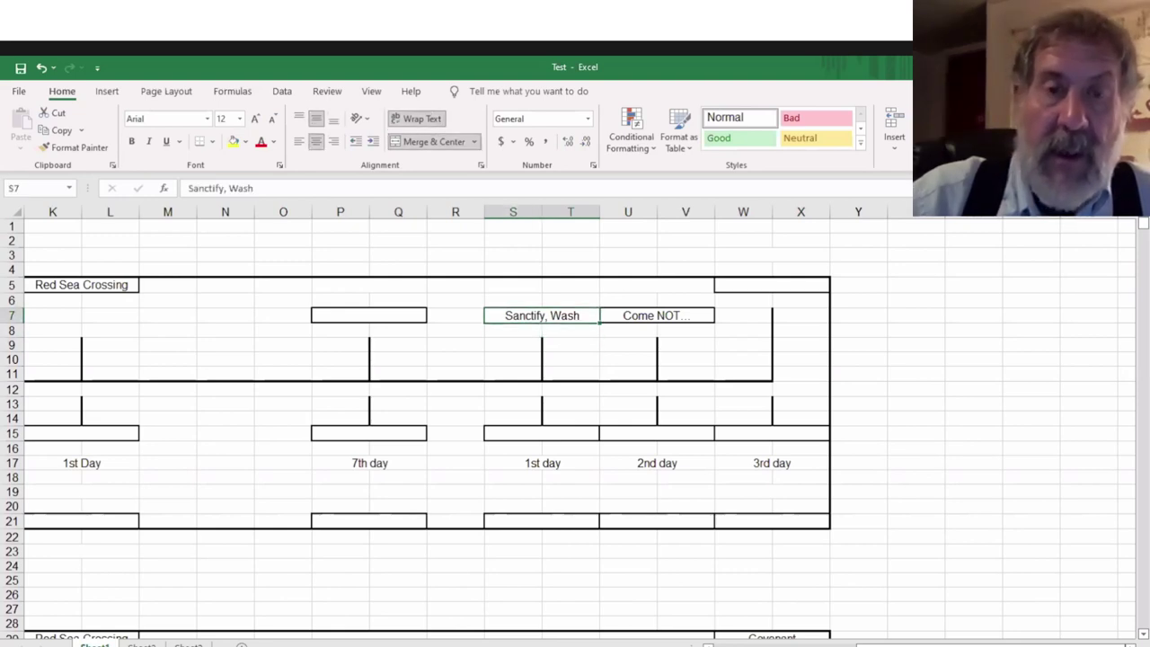
Enter Covenant in event box W5, at the top of the final waymark
left_click(368, 316)
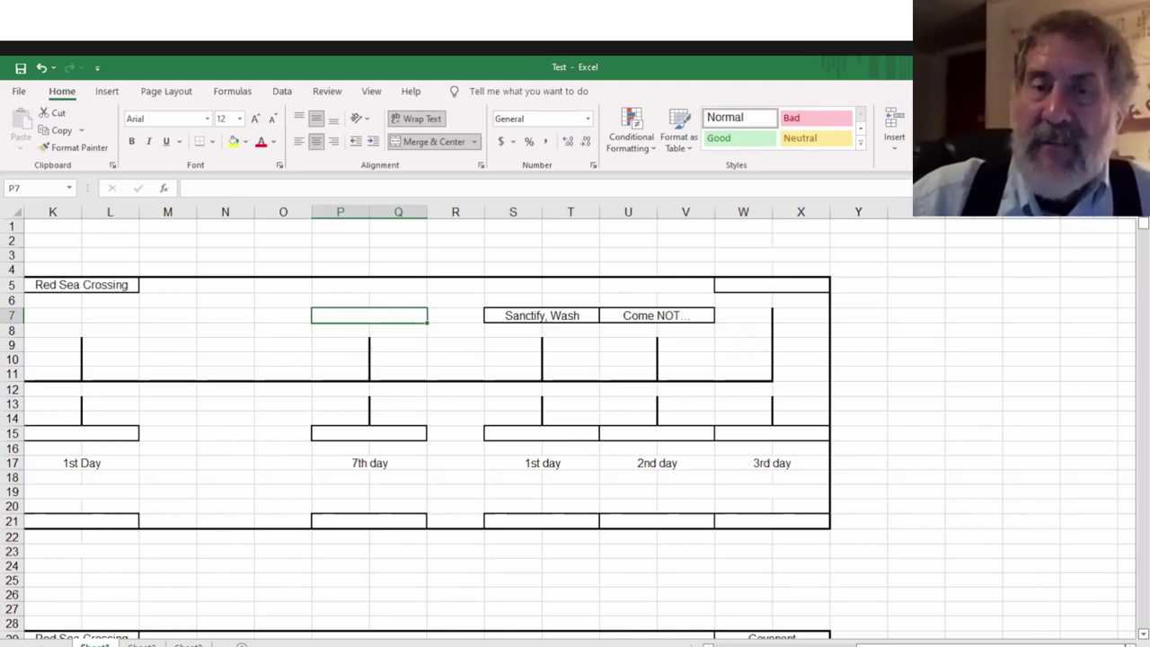
key("Up")
key("Up")
key("Right")
key("Right")
key("Right")
key("Right")
key("Right")
key("Right")
key("Right")
key("Right")
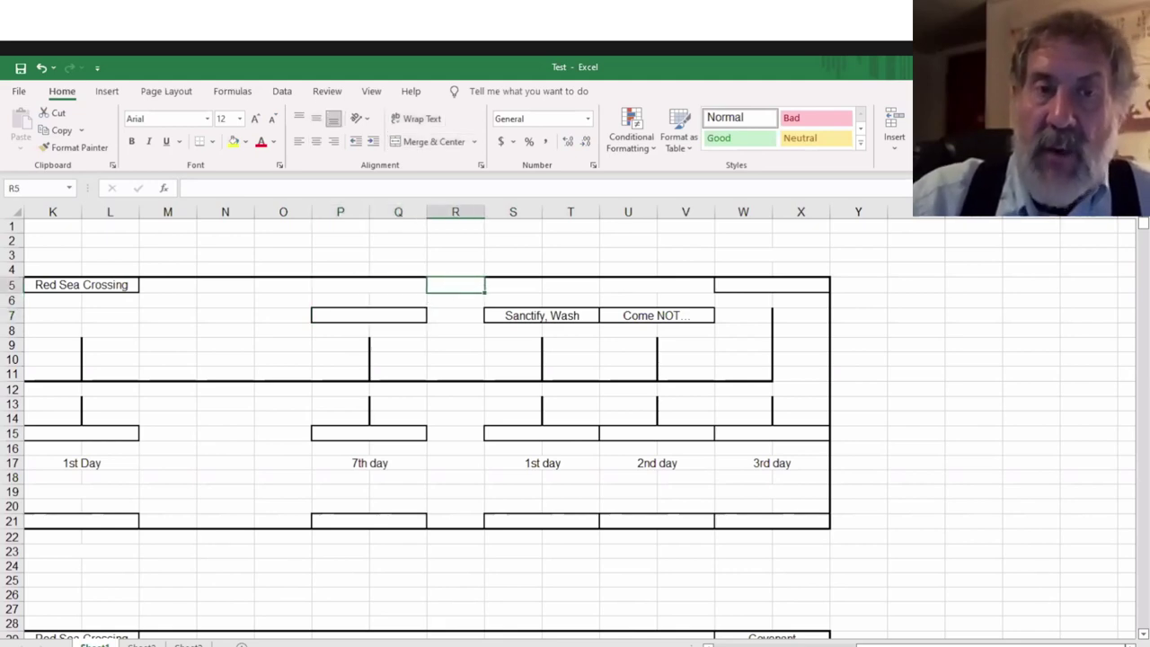
key("Left")
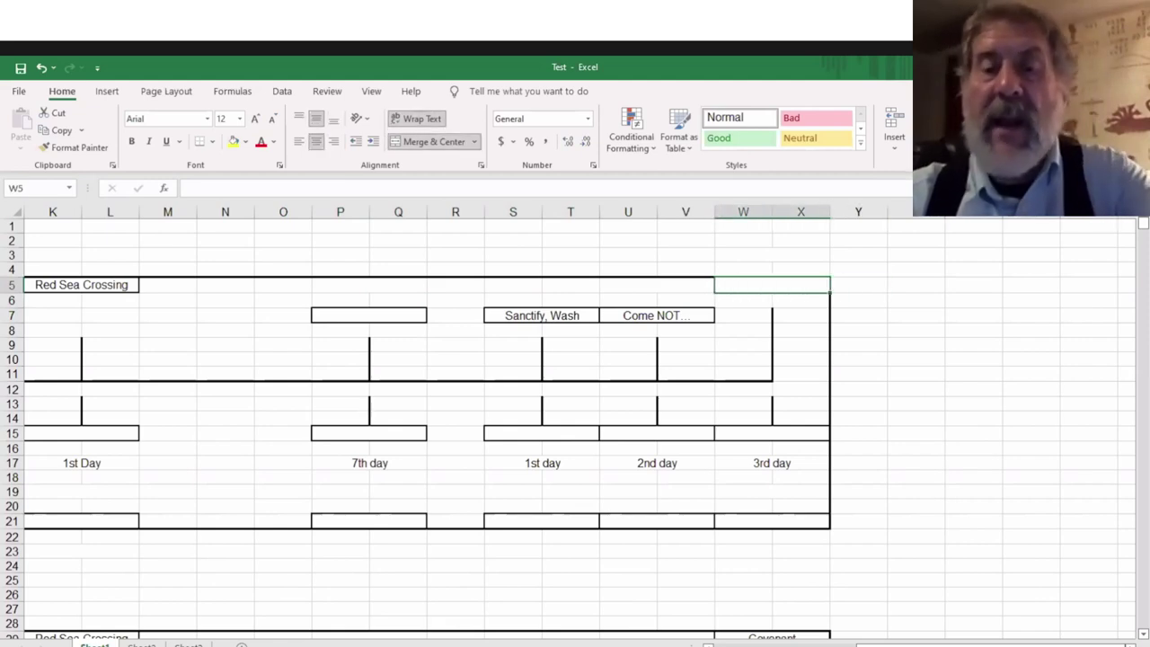
type("Co")
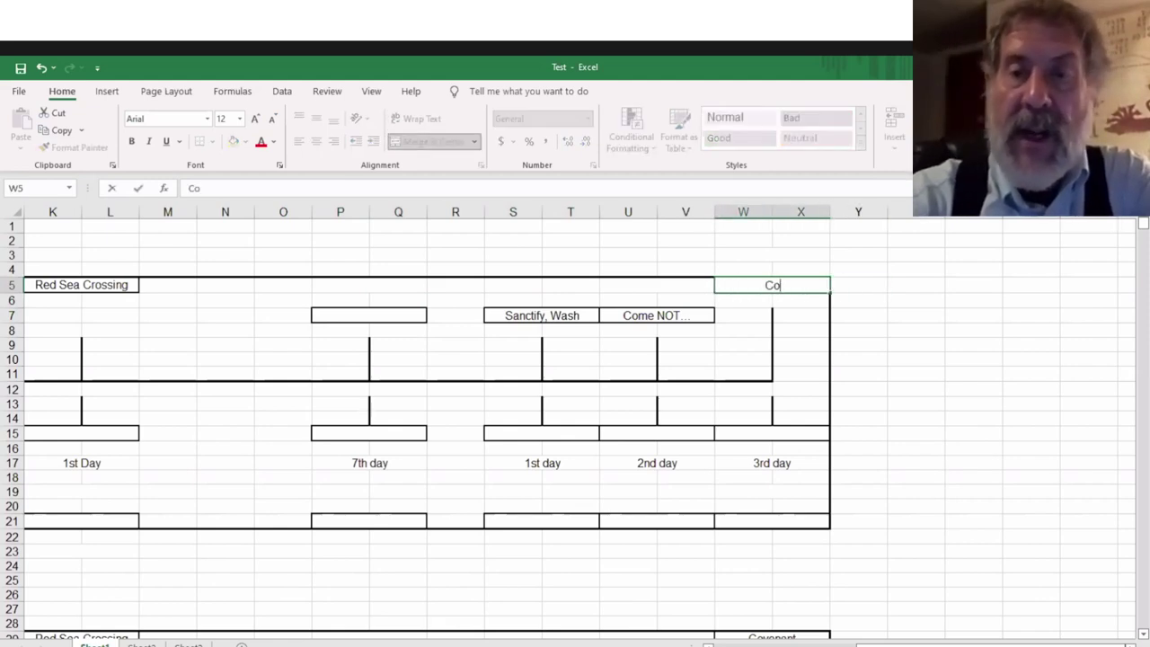
type("venant")
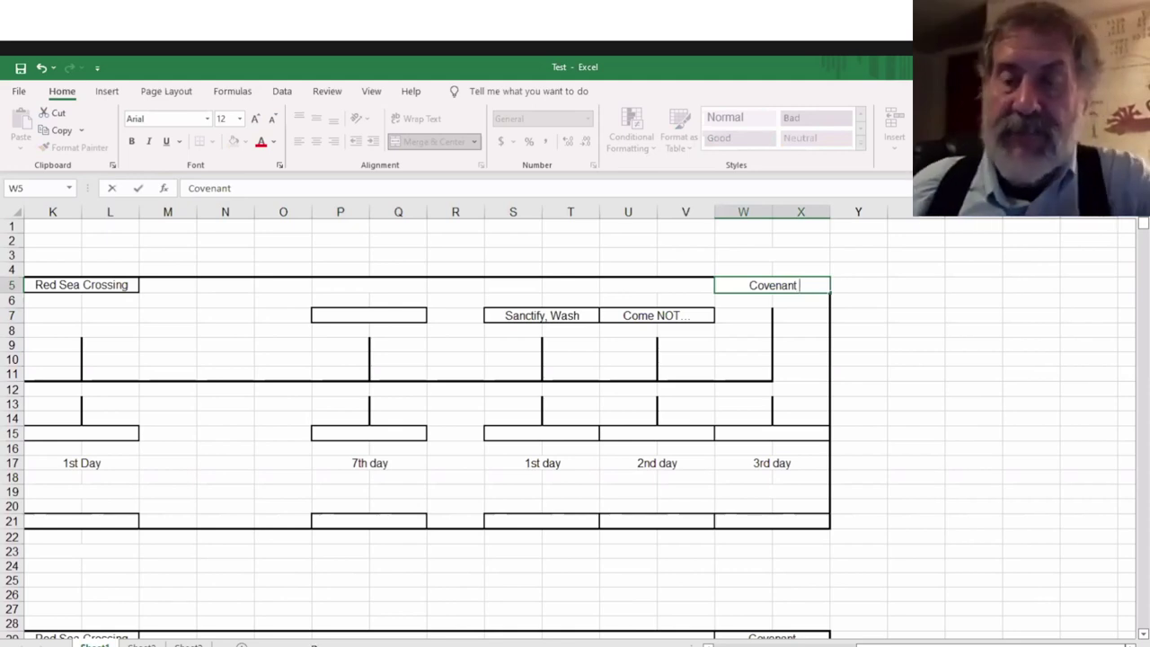
left_click(241, 356)
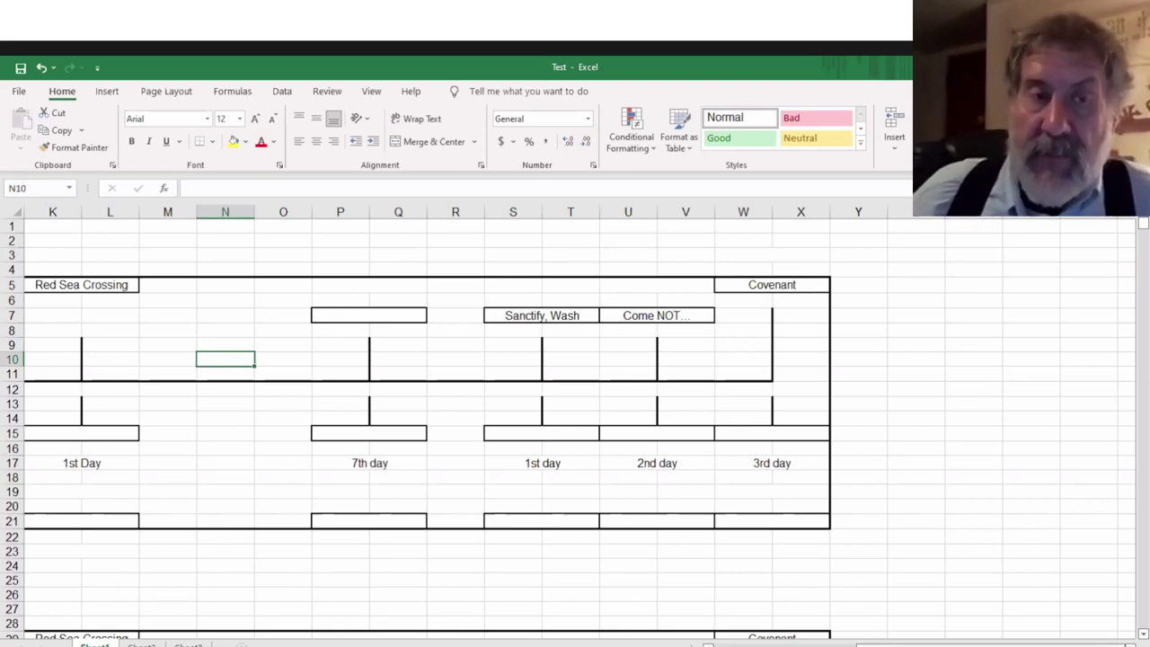
Enter 1 in date box K15 below Red Sea Crossing and 49 in P15 above 7th day
mouse_move(901, 645)
left_mouse_down()
mouse_move(885, 645)
mouse_move(894, 645)
left_mouse_up()
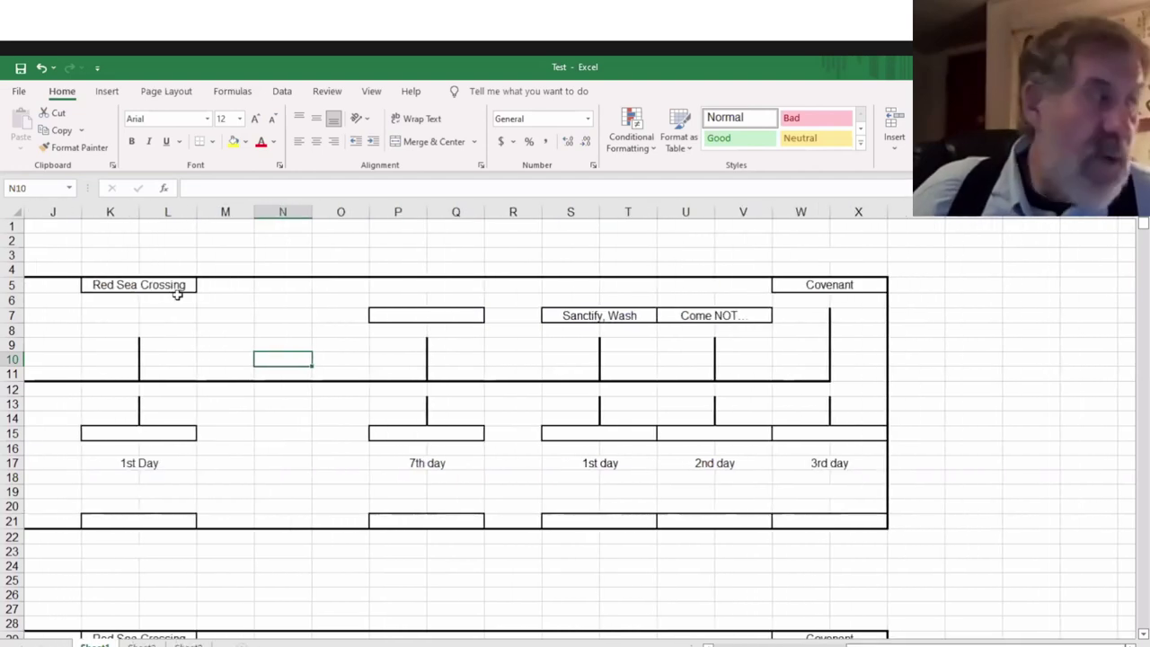
left_click(177, 436)
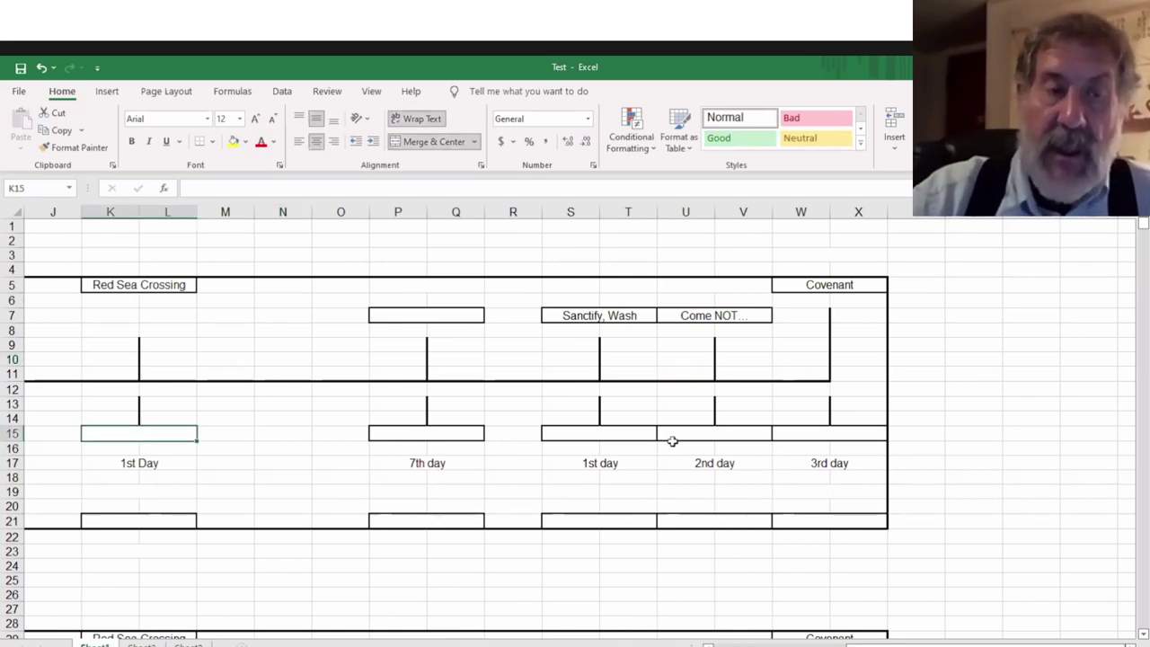
type("1")
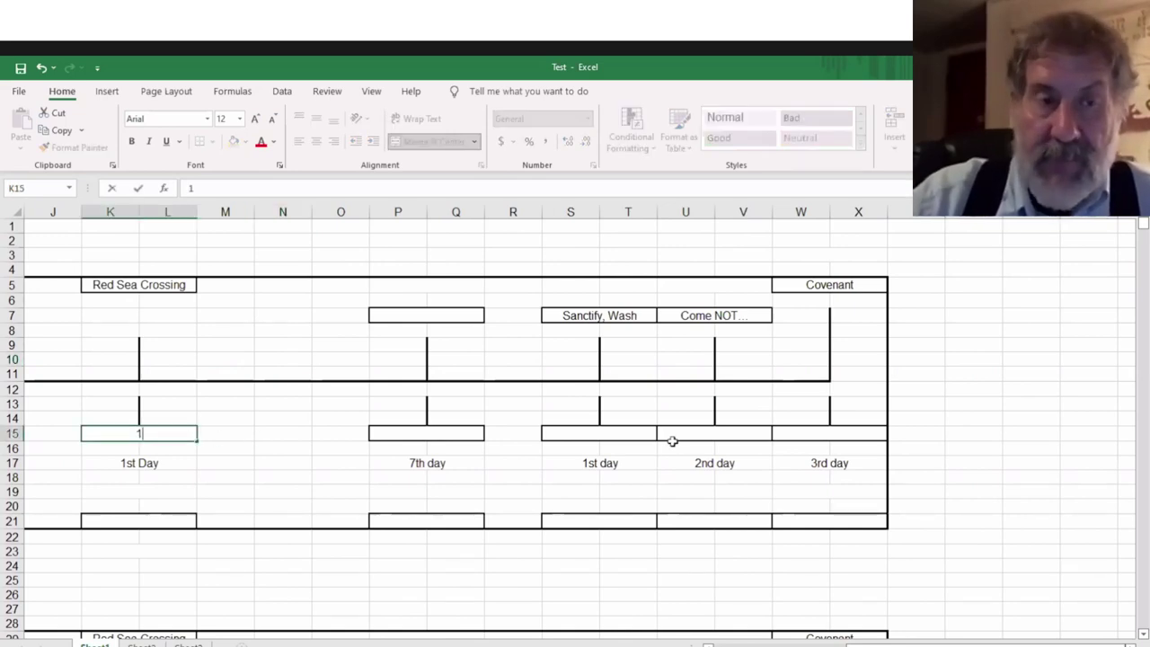
key("Tab")
key("Tab")
key("Tab")
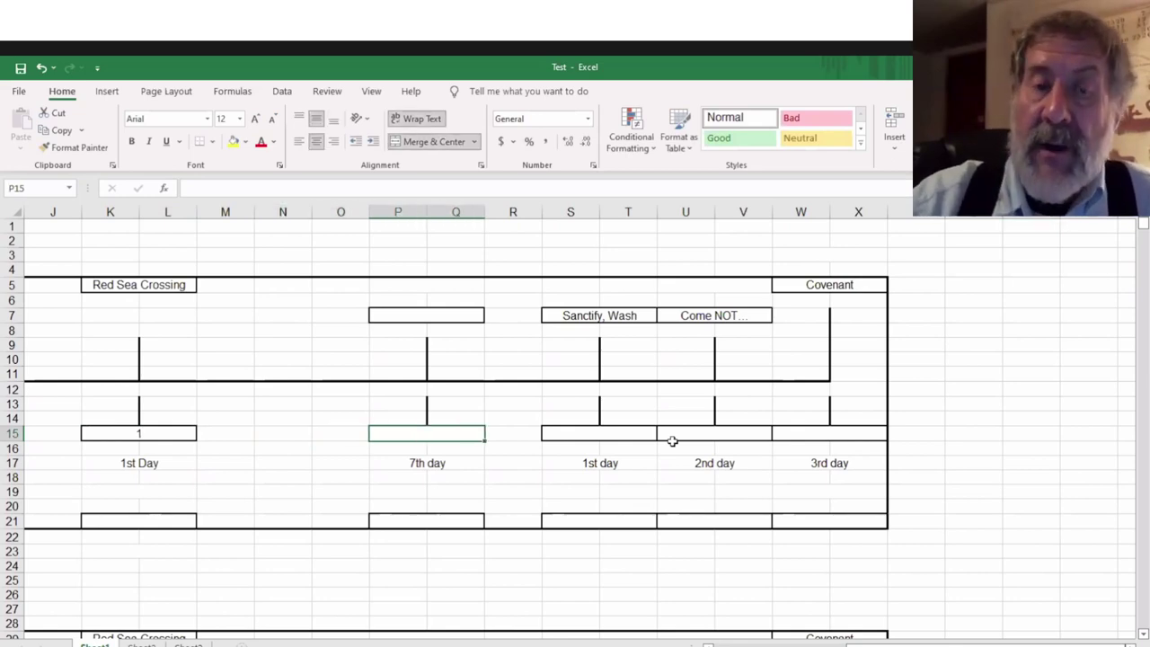
type("4")
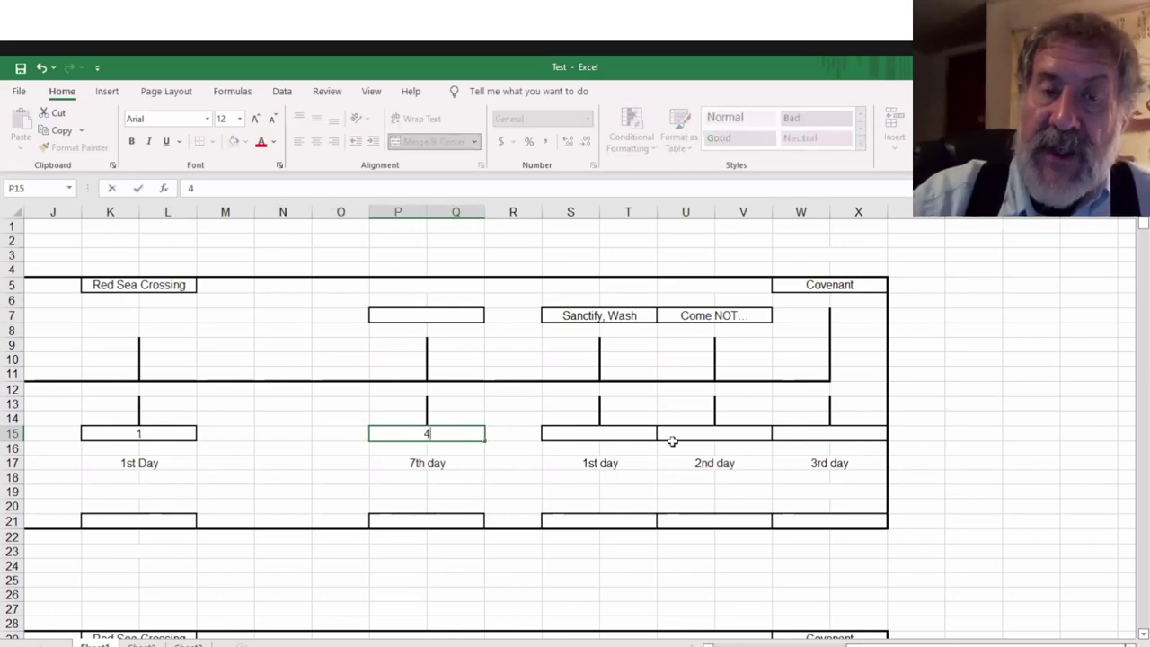
type("9")
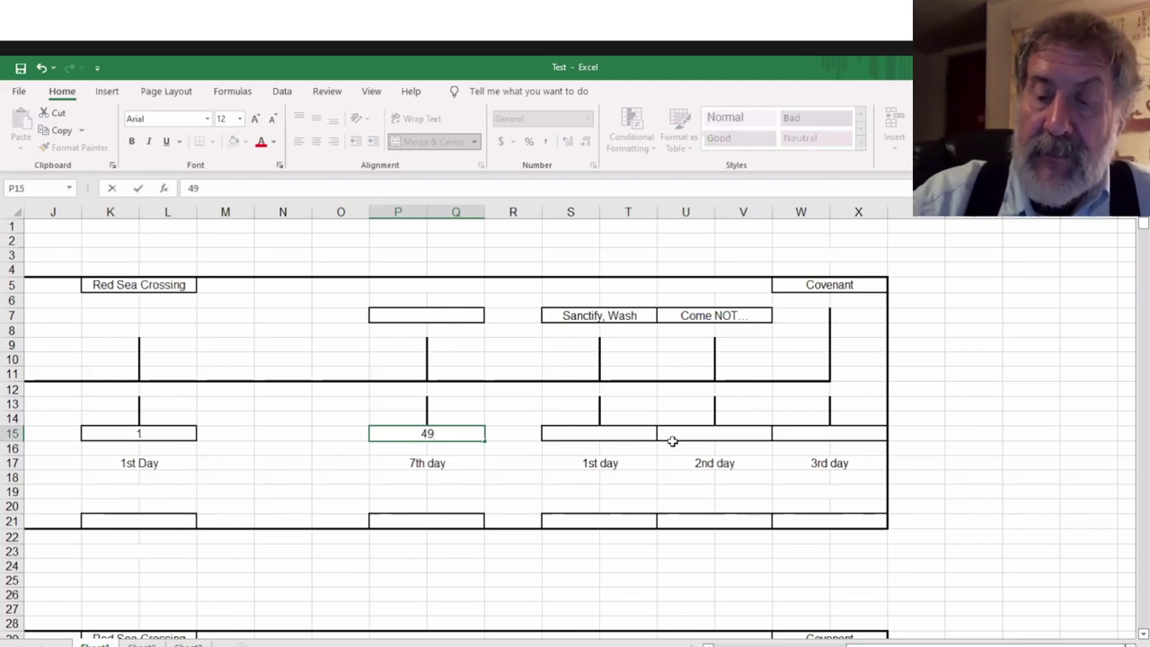
Number the last three date boxes: 50 in S15, 51 in U15 and 52 in W15
key("Tab")
key("Tab")
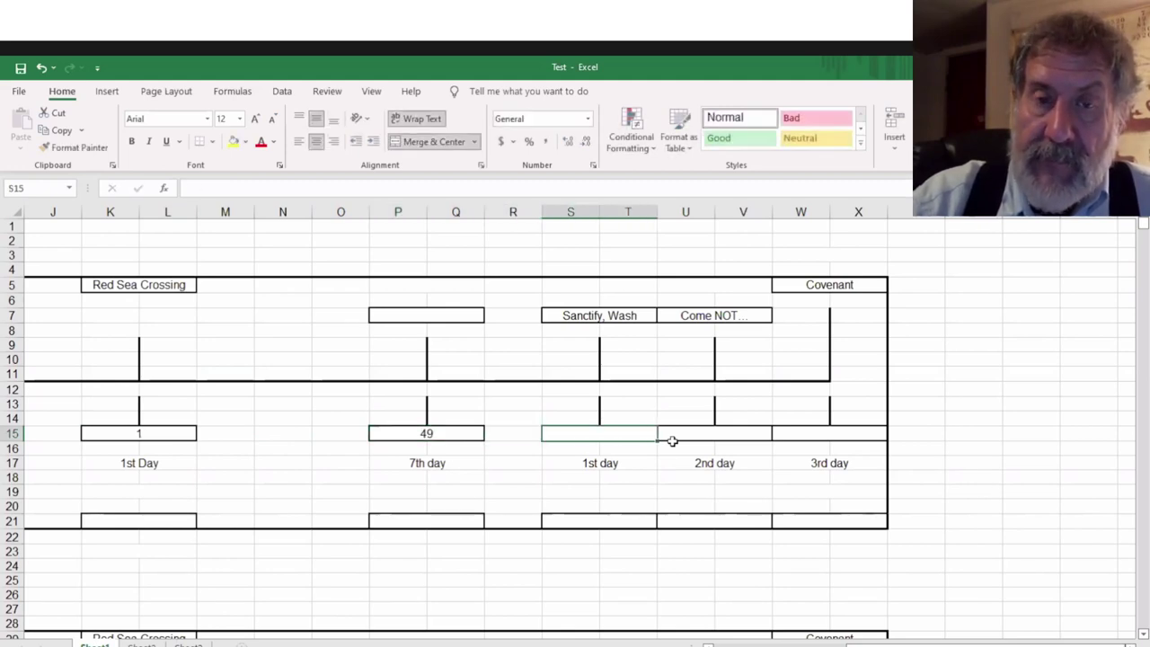
type("50")
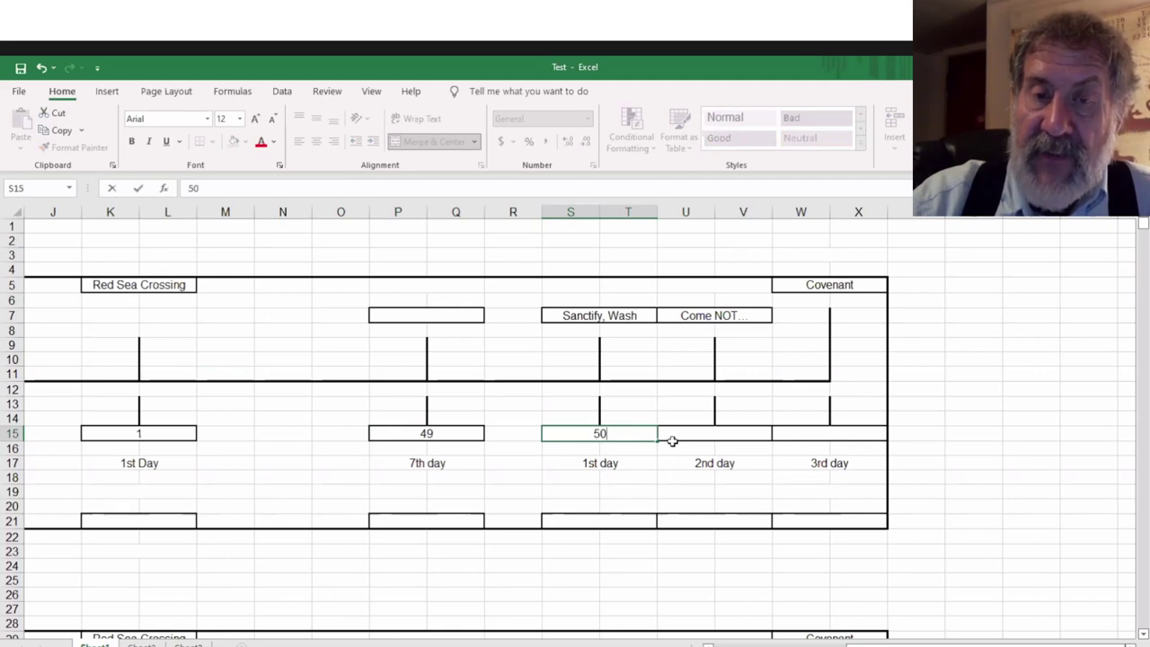
key("Tab")
key("Tab")
left_click(672, 440)
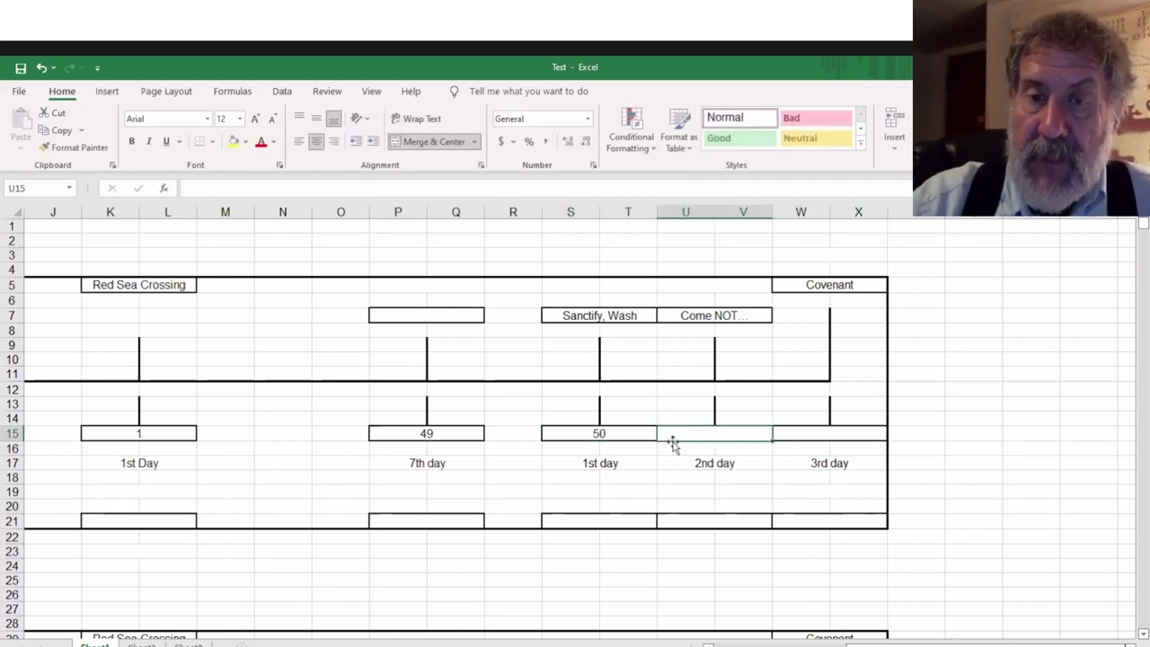
type("51")
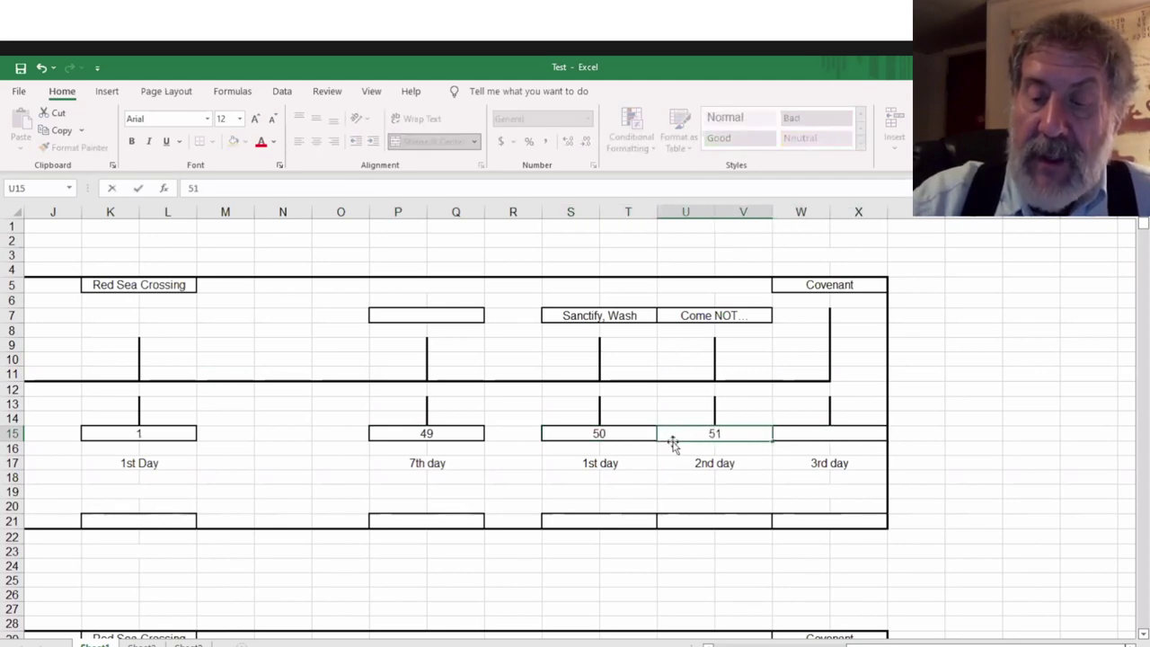
key("Tab")
type("52")
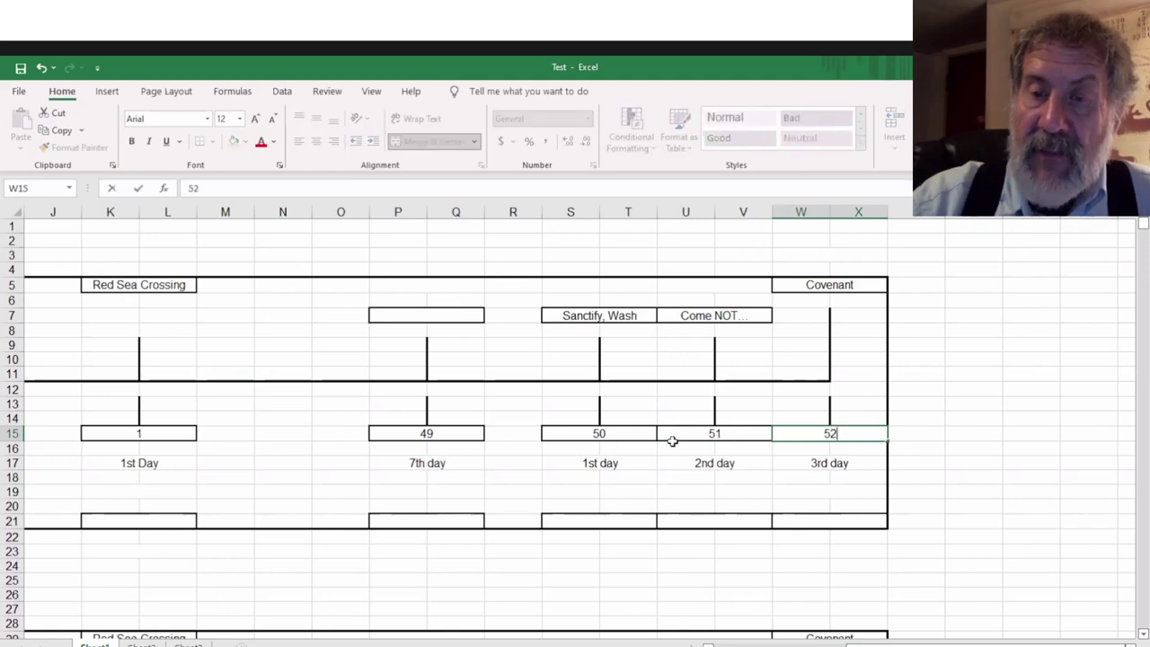
key("ctrl+Return")
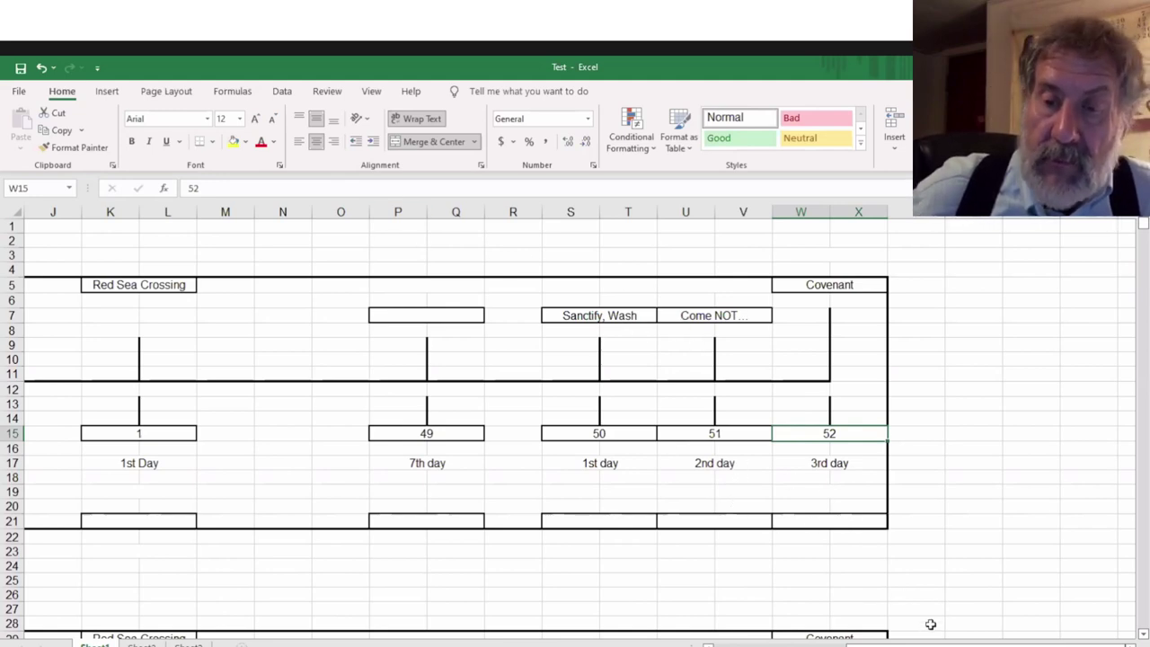
Review the completed Exodus chart below the refilled one, from Leave Egypt onward, including its scripture references, calendar dates and weekdays
left_click_drag(896, 645, 808, 629)
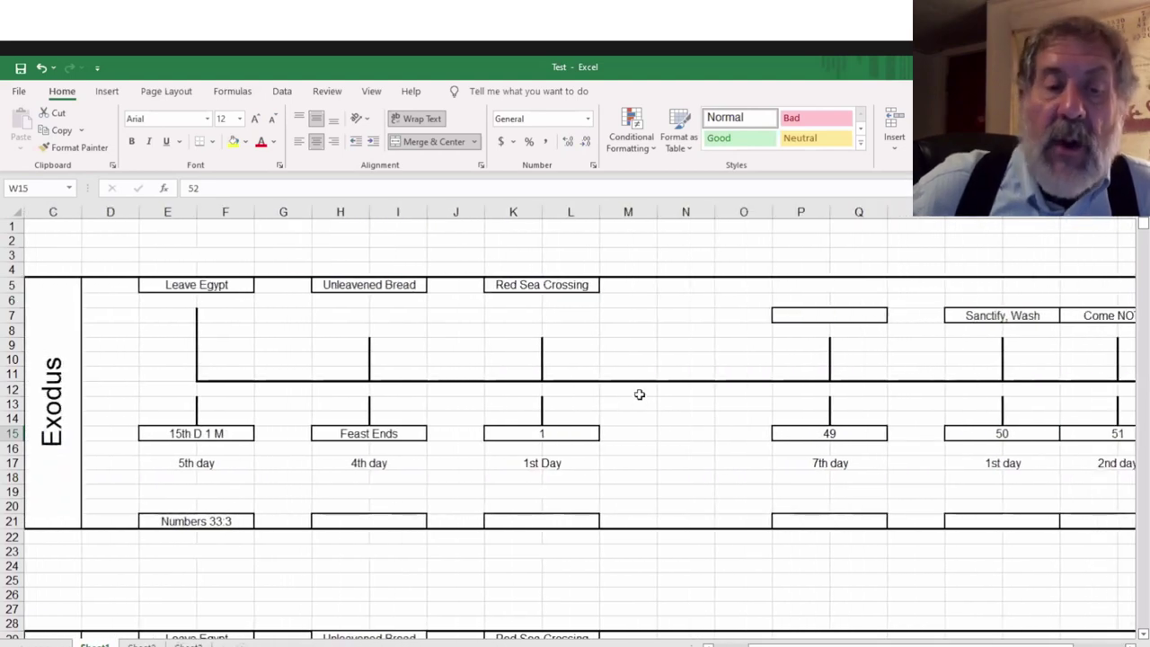
scroll(639, 394, "down", 6)
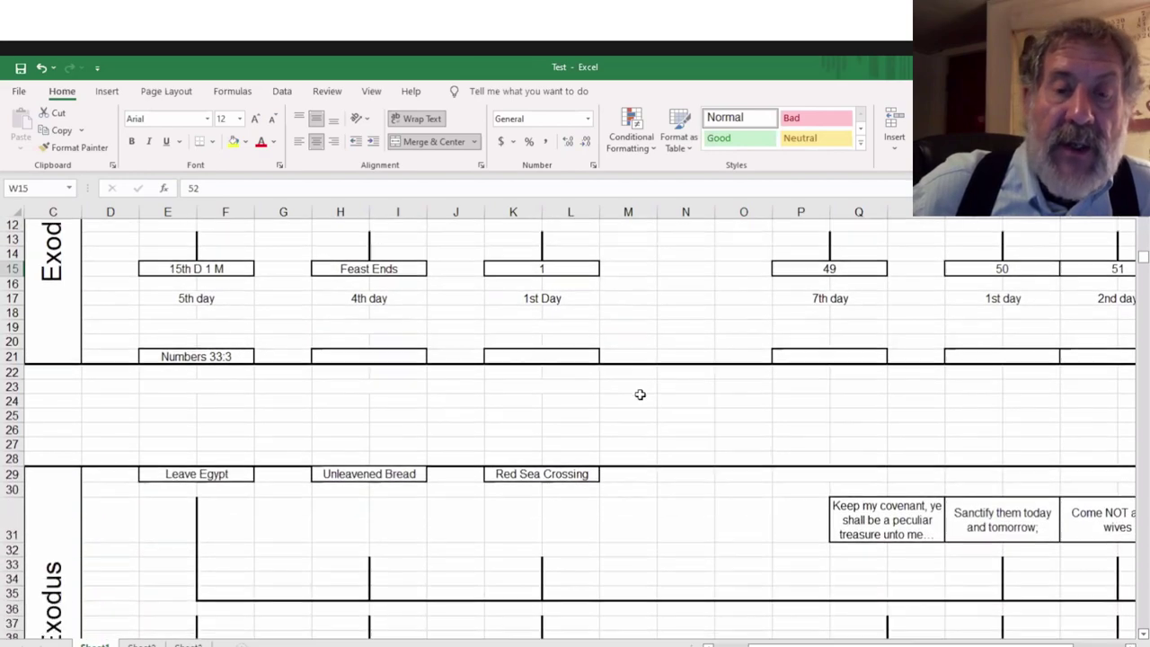
scroll(640, 394, "down", 1)
scroll(640, 395, "down", 1)
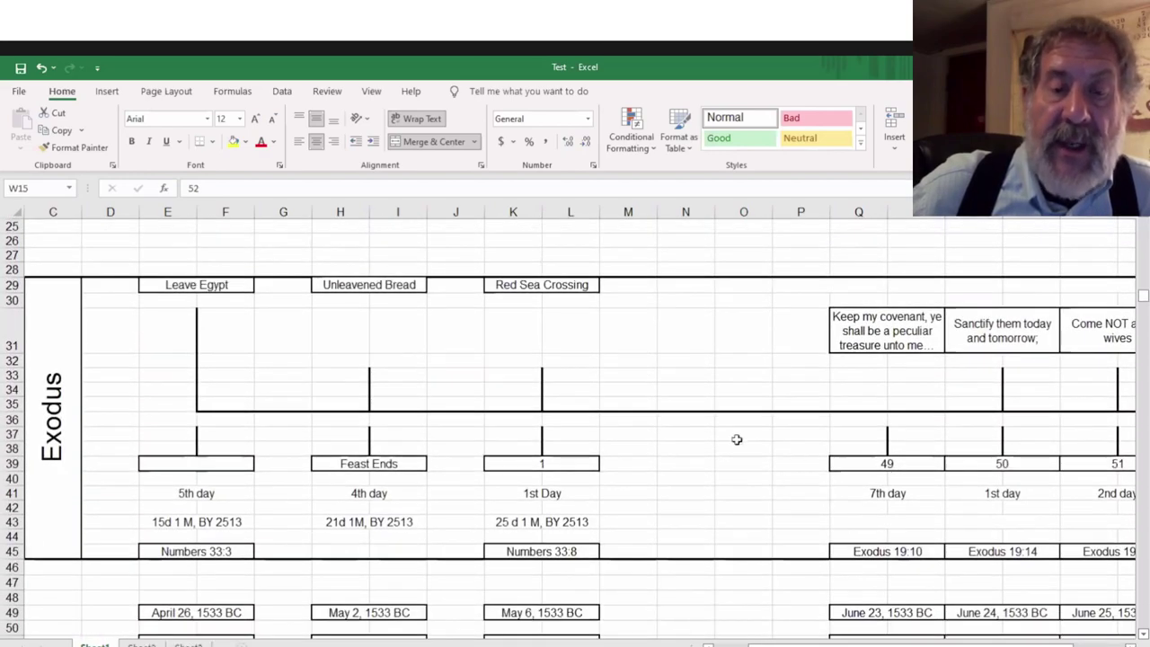
scroll(744, 429, "down", 1)
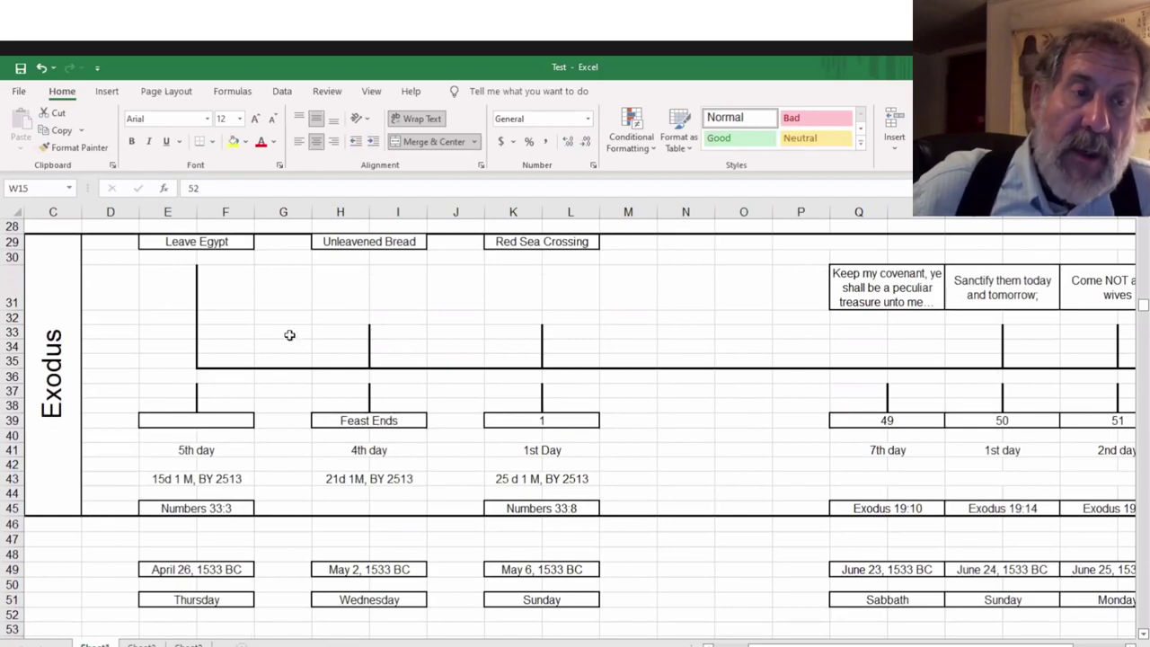
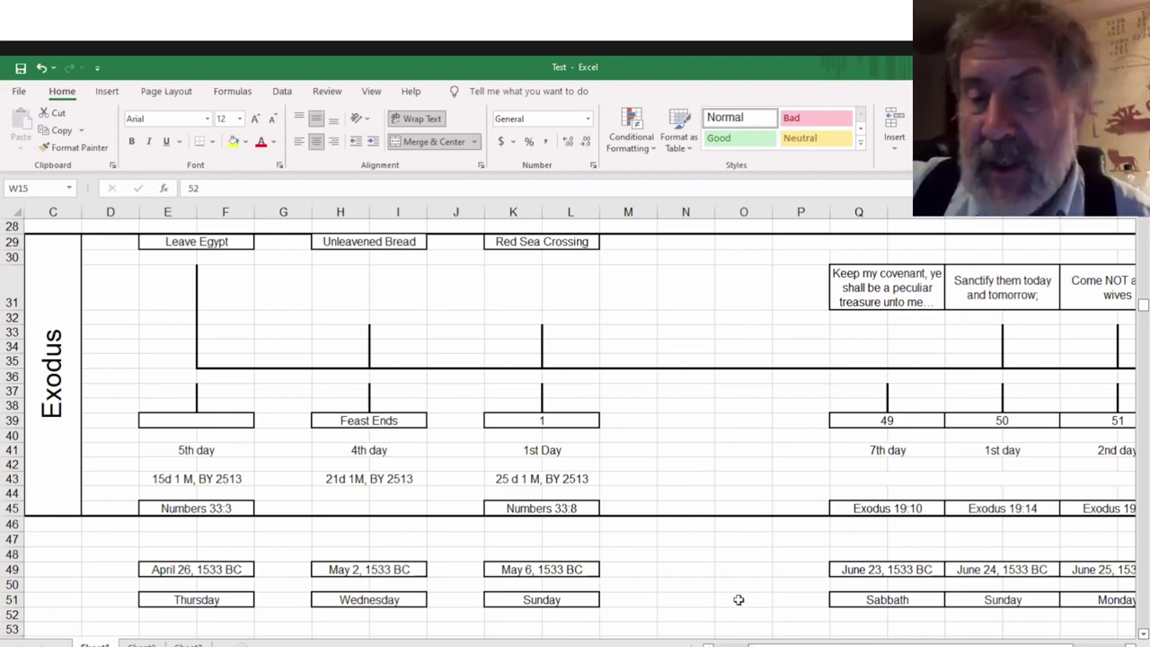
scroll(768, 507, "down", 1)
scroll(770, 508, "down", 1)
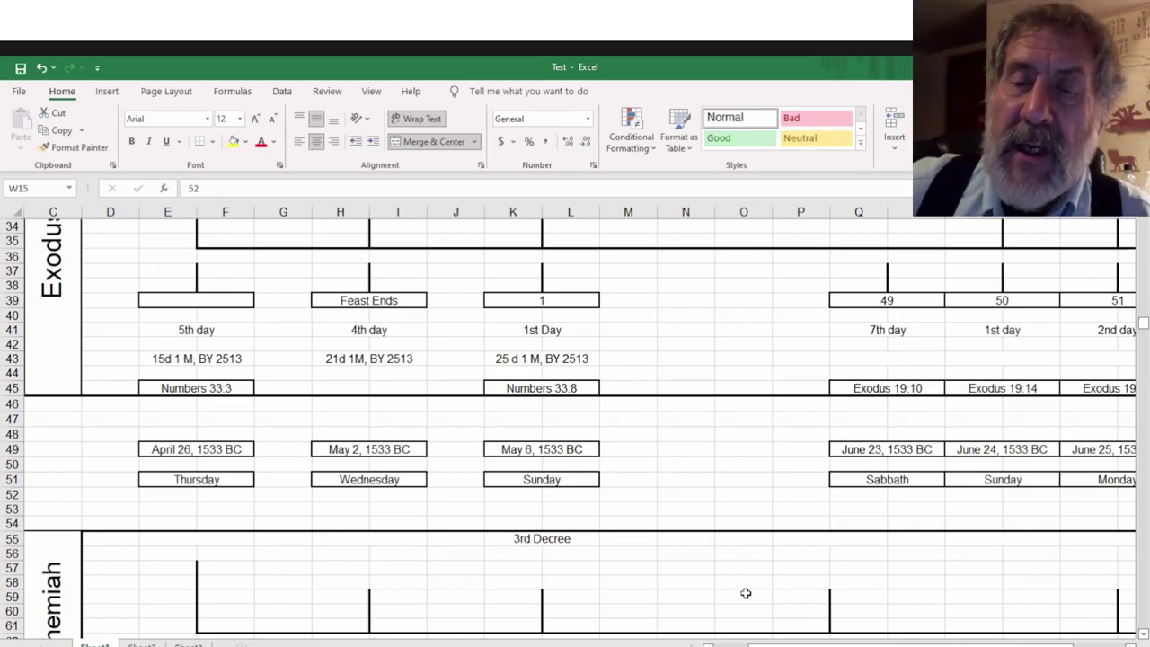
Examine the Week of Christ chart from Passover through the Upper Room period to the Feast of Weeks, with its dates and weekdays
scroll(744, 593, "down", 9)
scroll(745, 592, "down", 6)
scroll(745, 593, "down", 2)
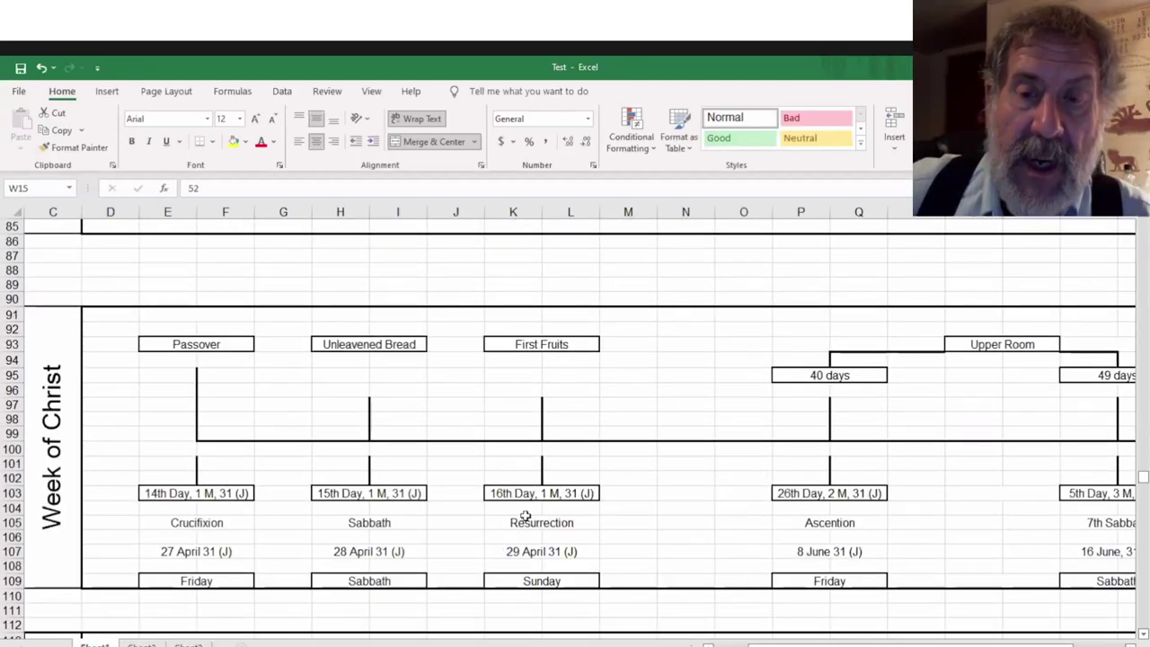
scroll(531, 503, "down", 1)
scroll(526, 505, "up", 1)
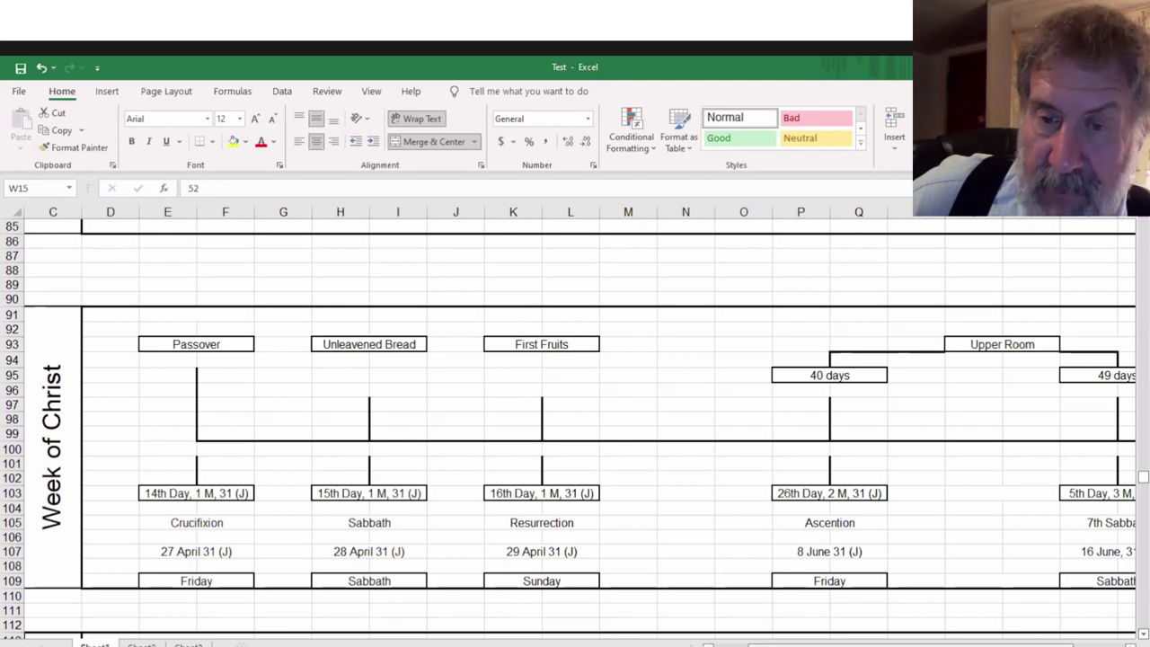
scroll(580, 423, "right", 3)
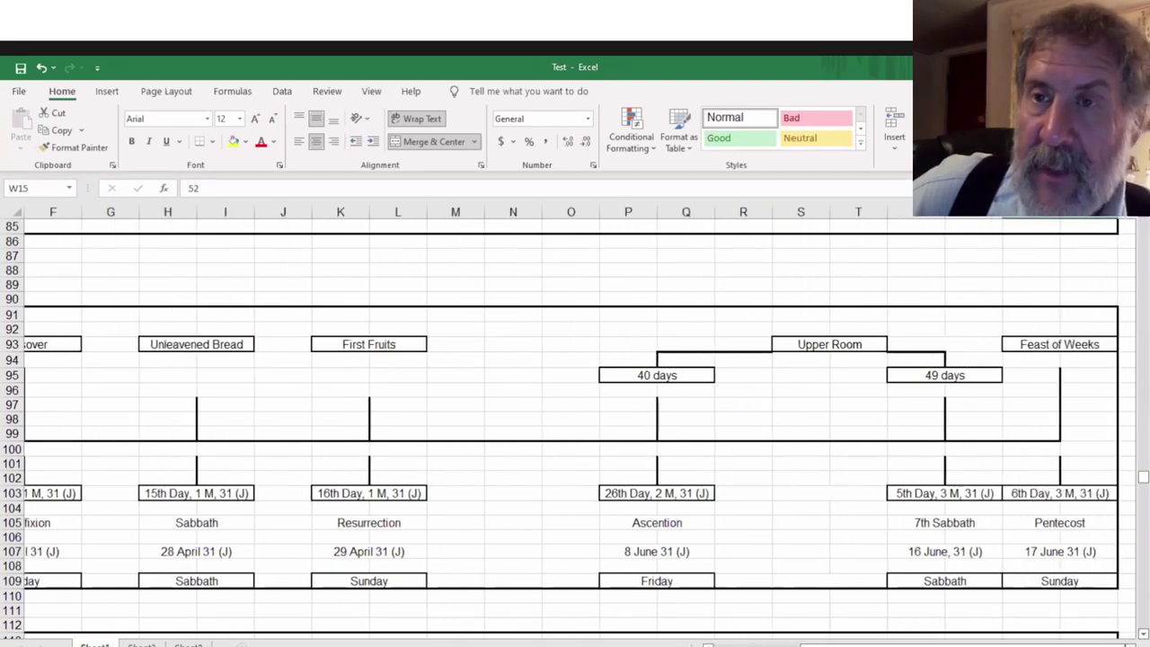